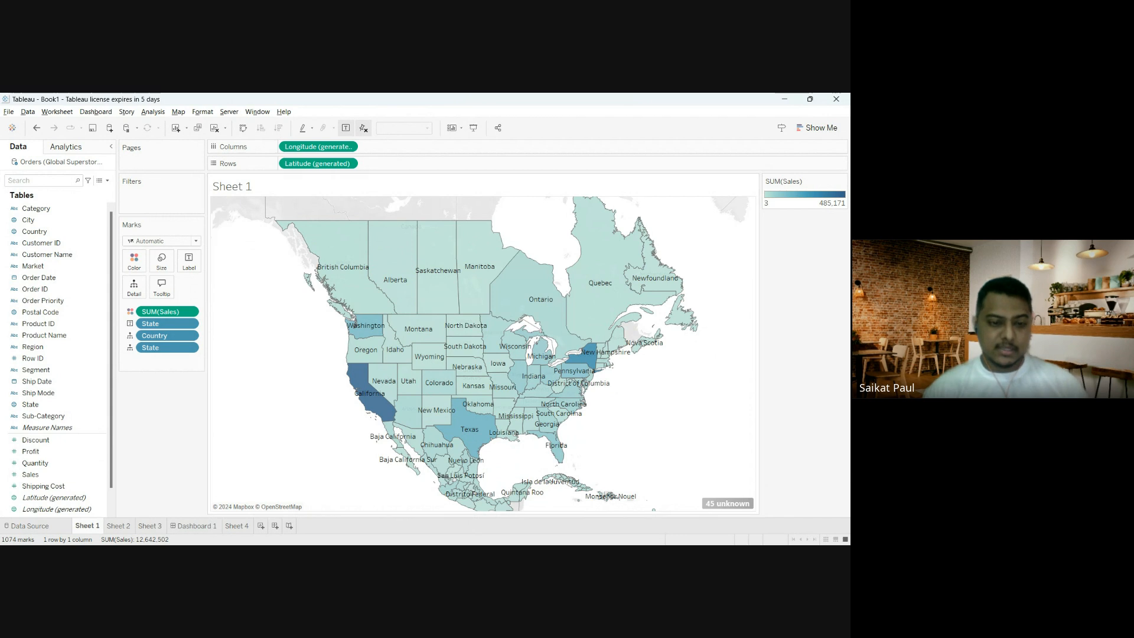
Step: Create a new worksheet and plot a map from the Country and State fields
{"action": "left_click", "coordinate": [260, 525]}
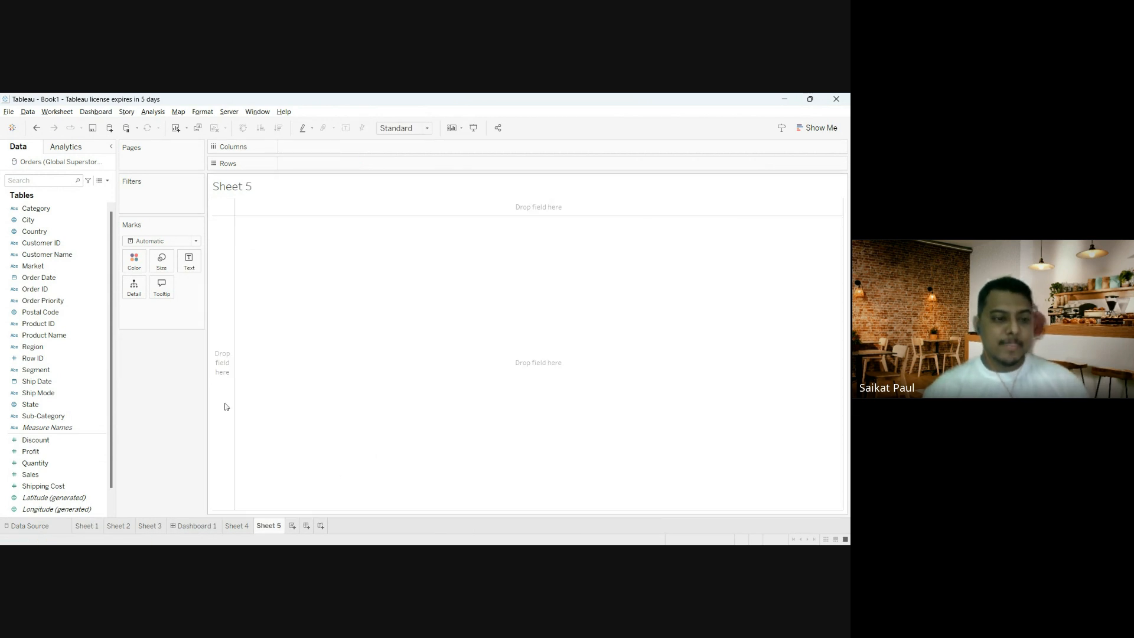
{"action": "left_click", "coordinate": [60, 206]}
{"action": "left_click_drag", "start_coordinate": [60, 207], "coordinate": [446, 307]}
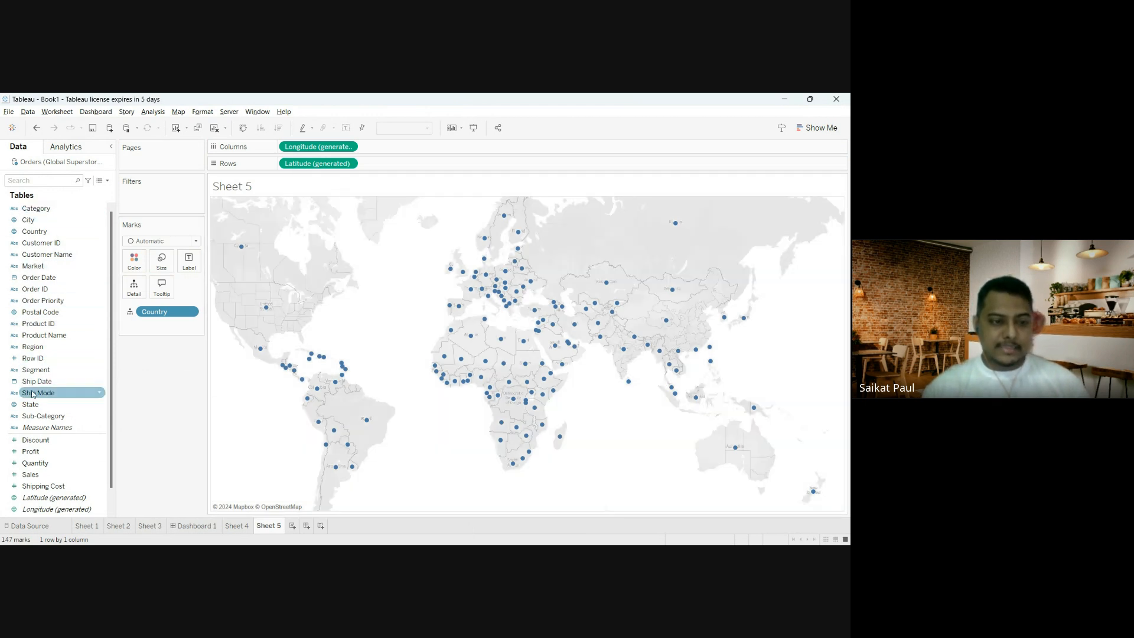
{"action": "left_click_drag", "start_coordinate": [30, 405], "coordinate": [347, 349]}
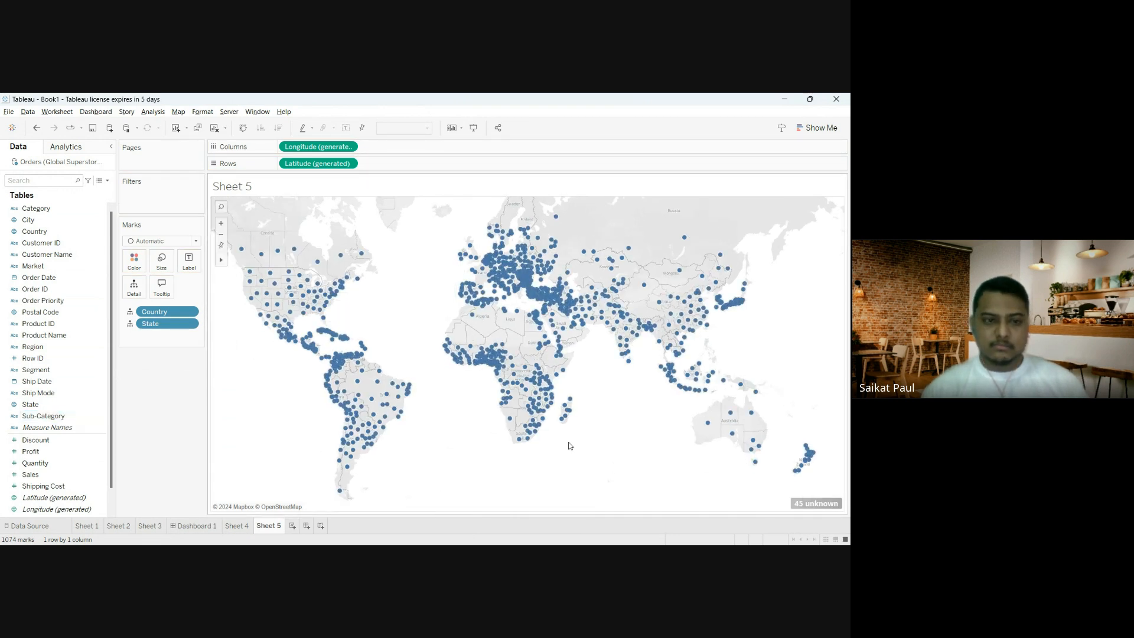
Step: Colour the mapped states by Sales and check the sales details of the Canadian provinces
{"action": "mouse_move", "coordinate": [361, 276]}
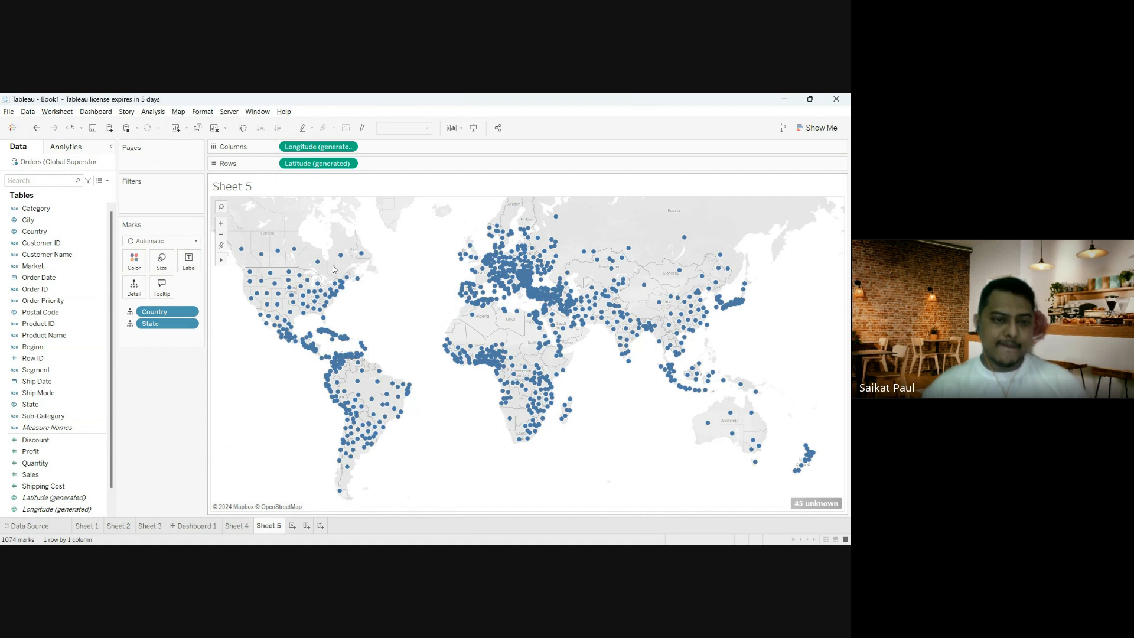
{"action": "mouse_move", "coordinate": [223, 260]}
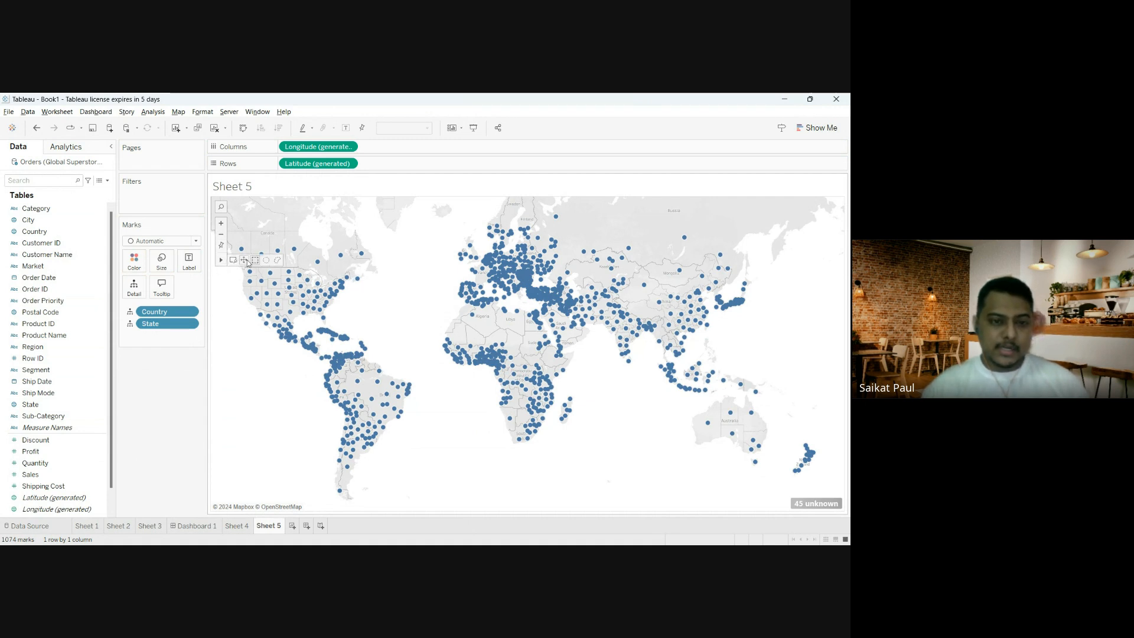
{"action": "mouse_move", "coordinate": [311, 280]}
{"action": "left_click_drag", "start_coordinate": [311, 280], "coordinate": [398, 329]}
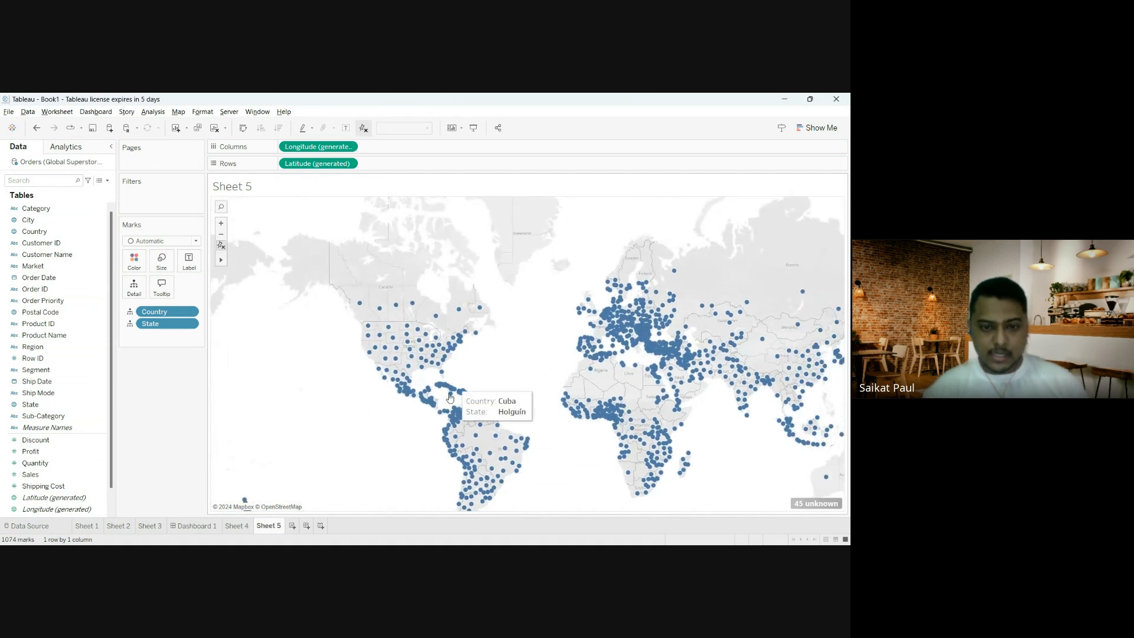
{"action": "scroll", "coordinate": [462, 385], "scroll_direction": "up", "scroll_amount": 3}
{"action": "scroll", "coordinate": [472, 367], "scroll_direction": "up", "scroll_amount": 3}
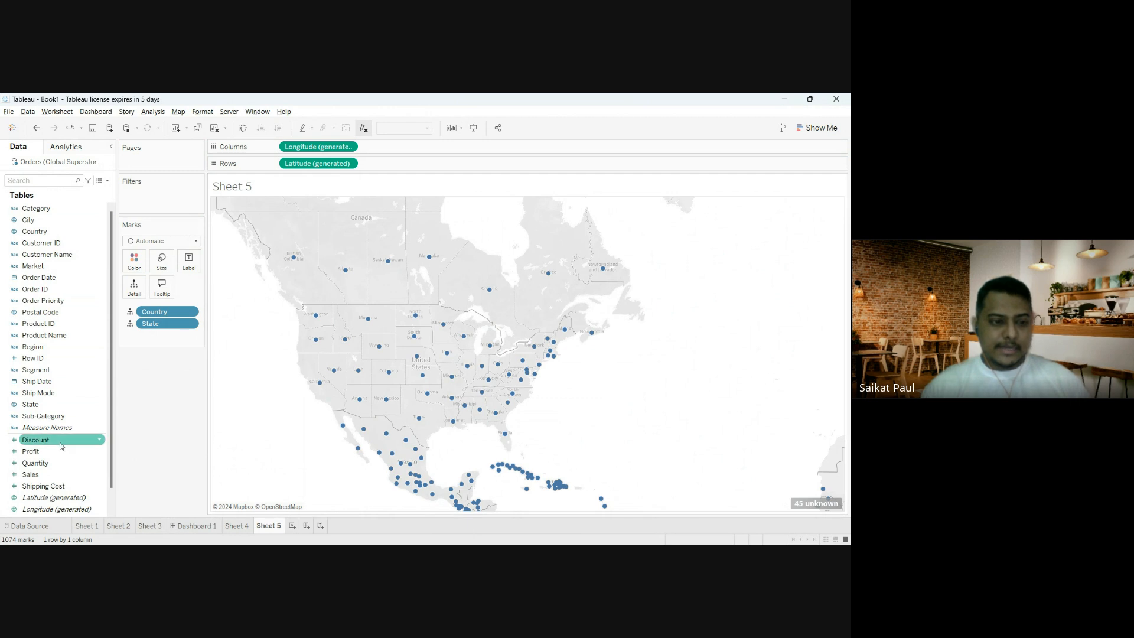
{"action": "mouse_move", "coordinate": [37, 478]}
{"action": "left_mouse_down"}
{"action": "mouse_move", "coordinate": [118, 321]}
{"action": "mouse_move", "coordinate": [134, 264]}
{"action": "left_mouse_up"}
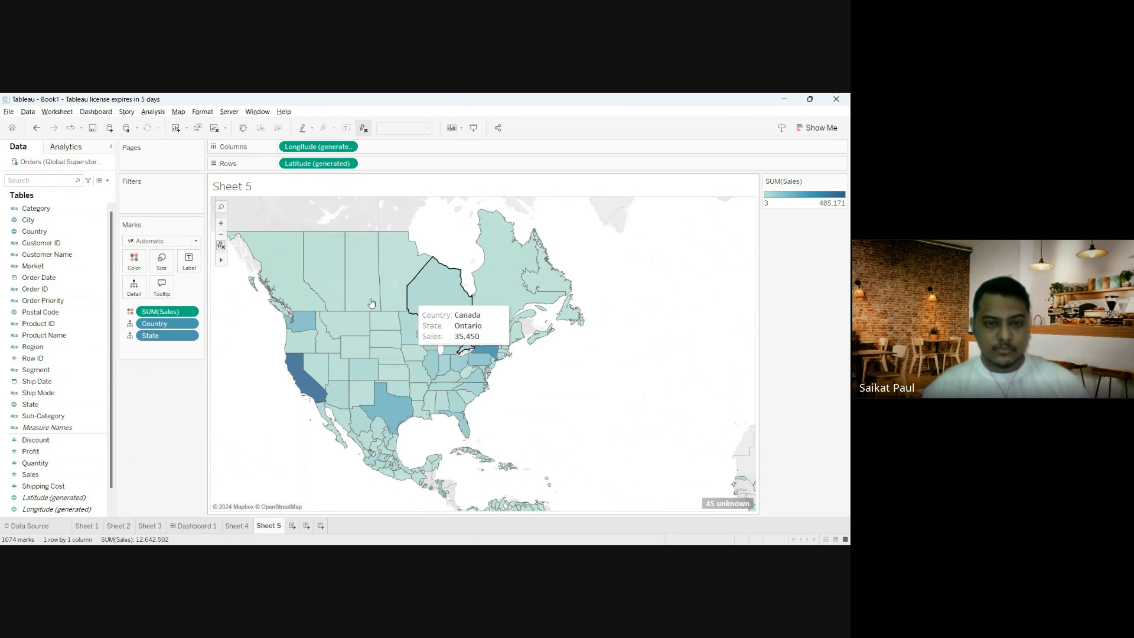
{"action": "scroll", "coordinate": [517, 372], "scroll_direction": "up", "scroll_amount": 2}
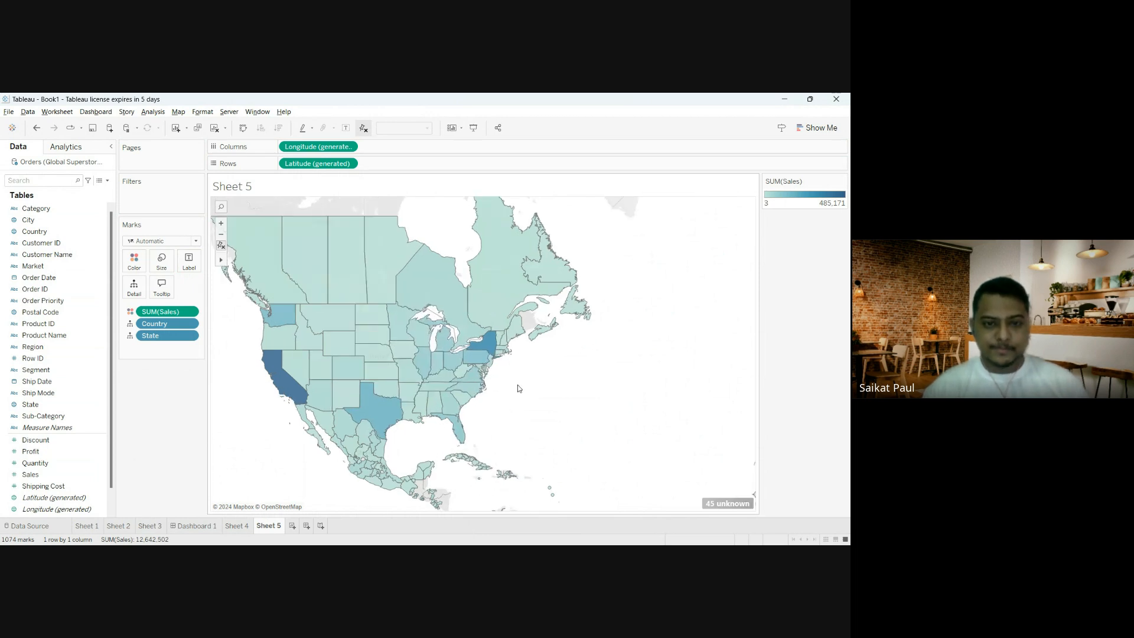
{"action": "left_click_drag", "start_coordinate": [454, 304], "coordinate": [533, 313]}
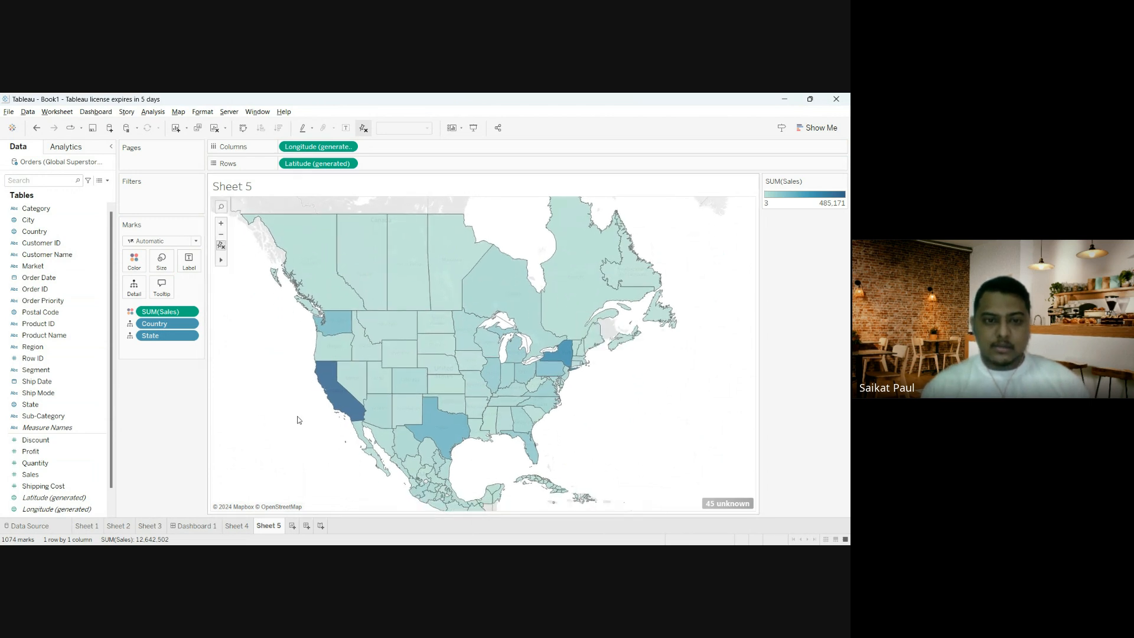
{"action": "mouse_move", "coordinate": [475, 419]}
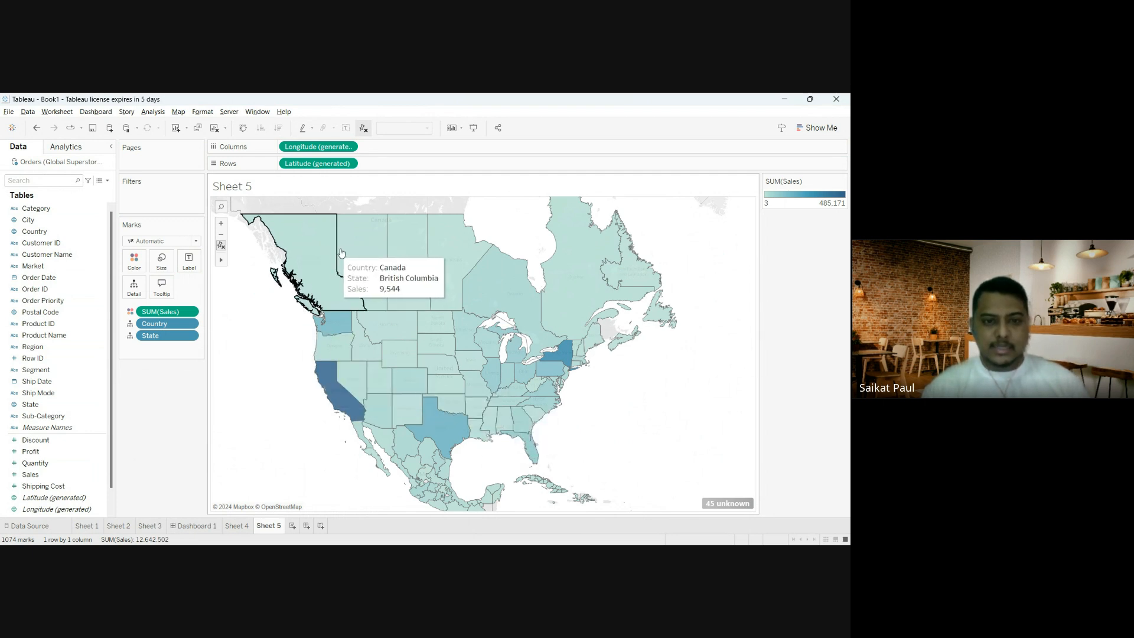
{"action": "mouse_move", "coordinate": [379, 250]}
{"action": "mouse_move", "coordinate": [320, 243]}
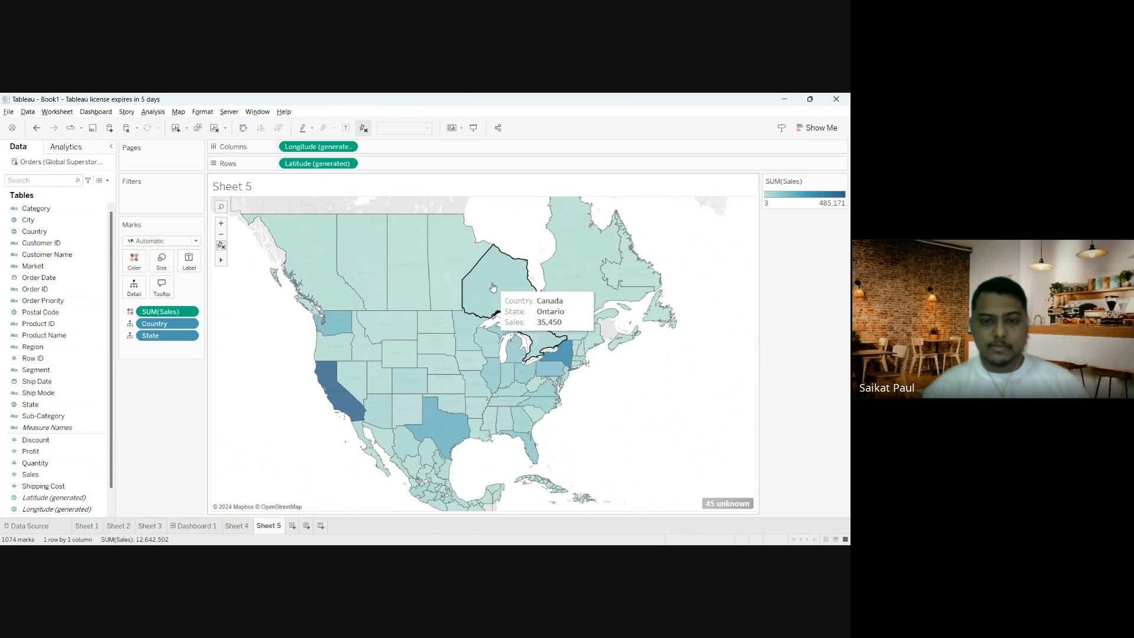
{"action": "mouse_move", "coordinate": [357, 304]}
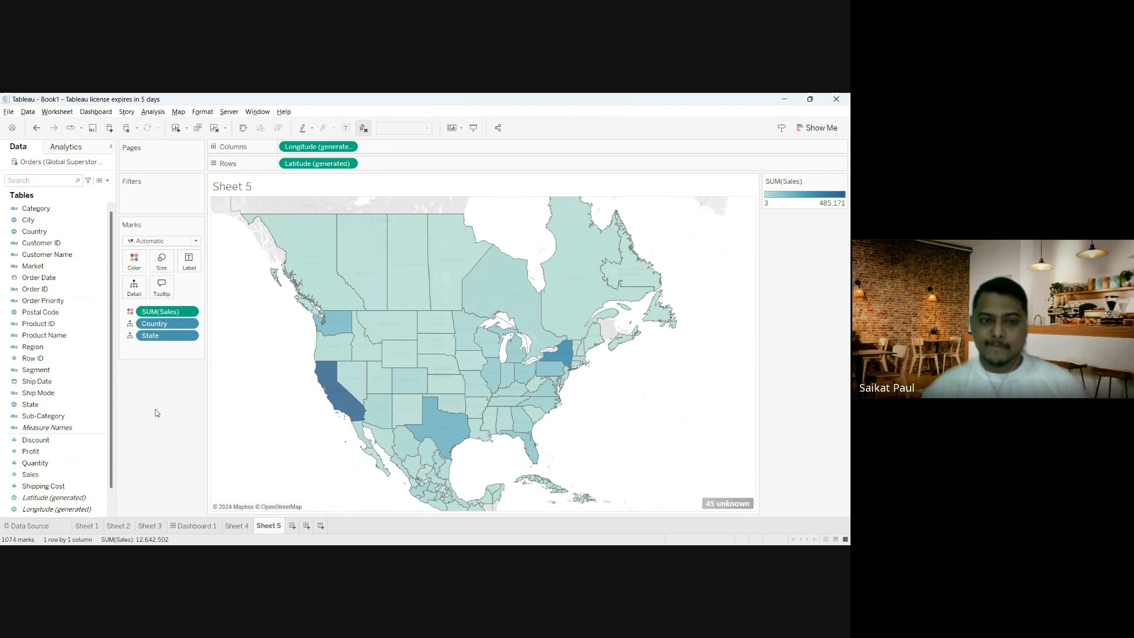
Step: Add the State field again and use it to label the regions on the map
{"action": "left_click", "coordinate": [79, 416]}
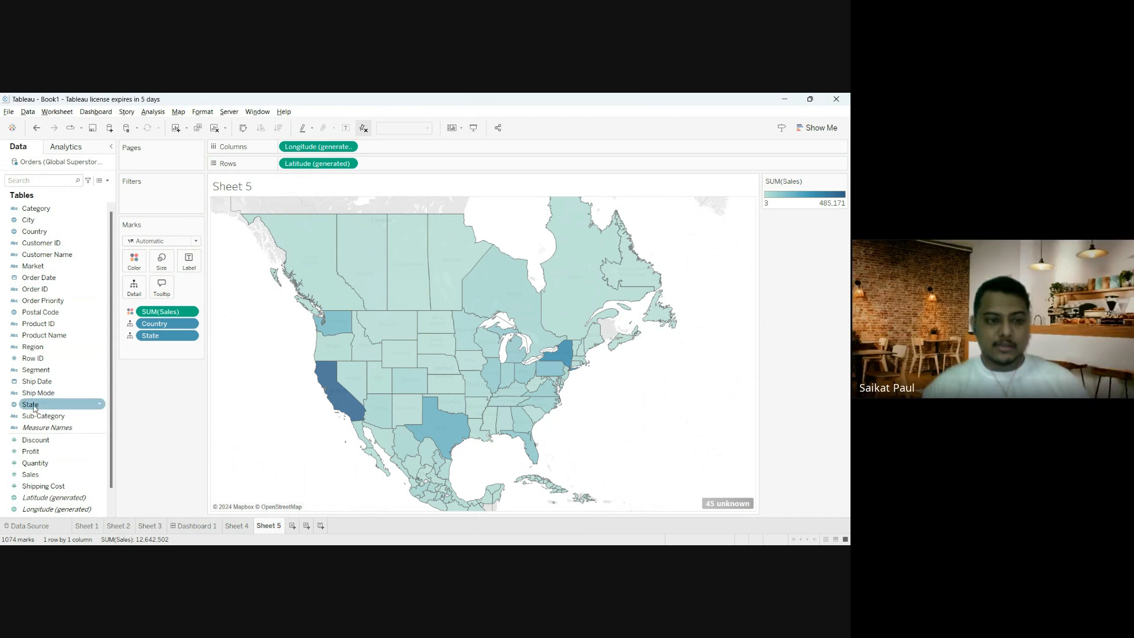
{"action": "left_click_drag", "start_coordinate": [27, 406], "coordinate": [124, 288]}
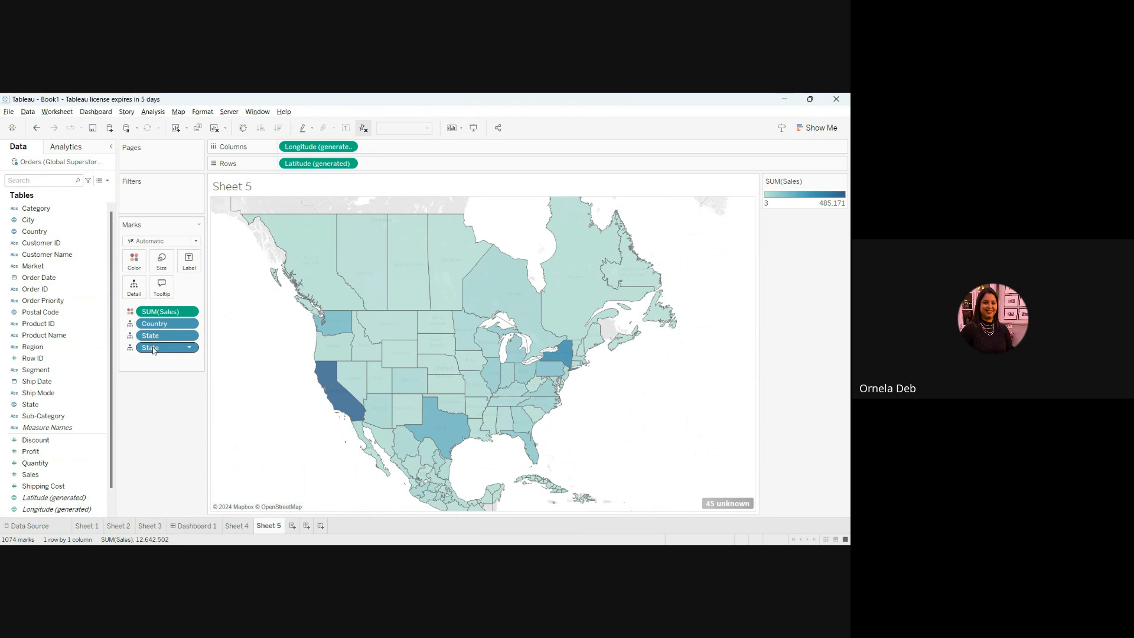
{"action": "left_click_drag", "start_coordinate": [153, 350], "coordinate": [189, 261]}
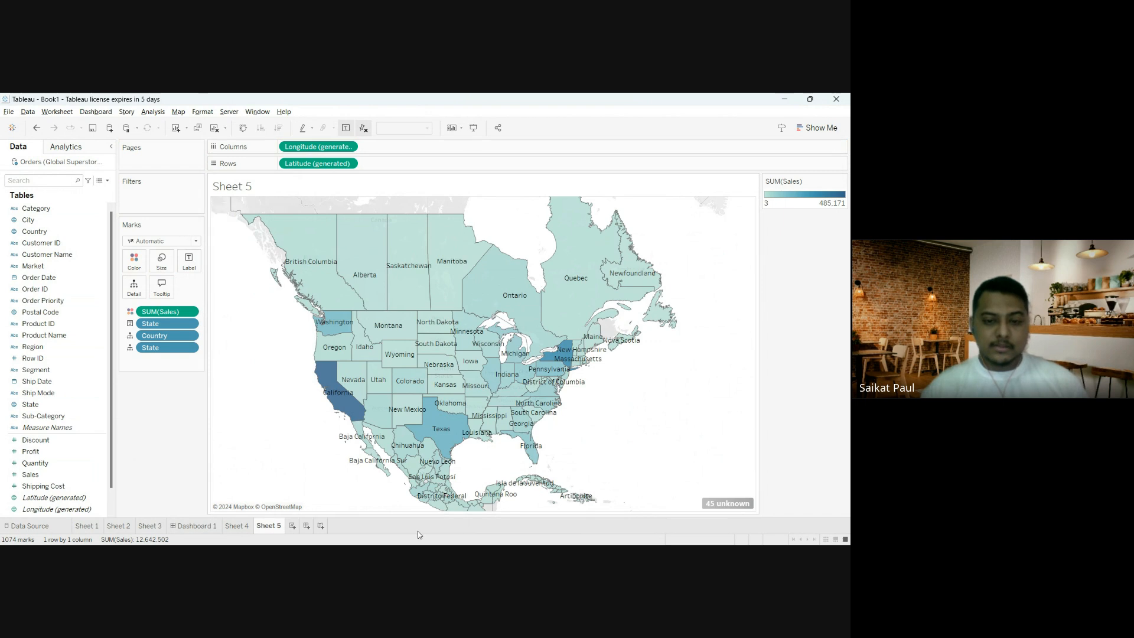
Step: Create another worksheet and plot Sales on columns against Profit on rows, using the Sheet 2 scatter plot as reference
{"action": "left_click", "coordinate": [292, 525]}
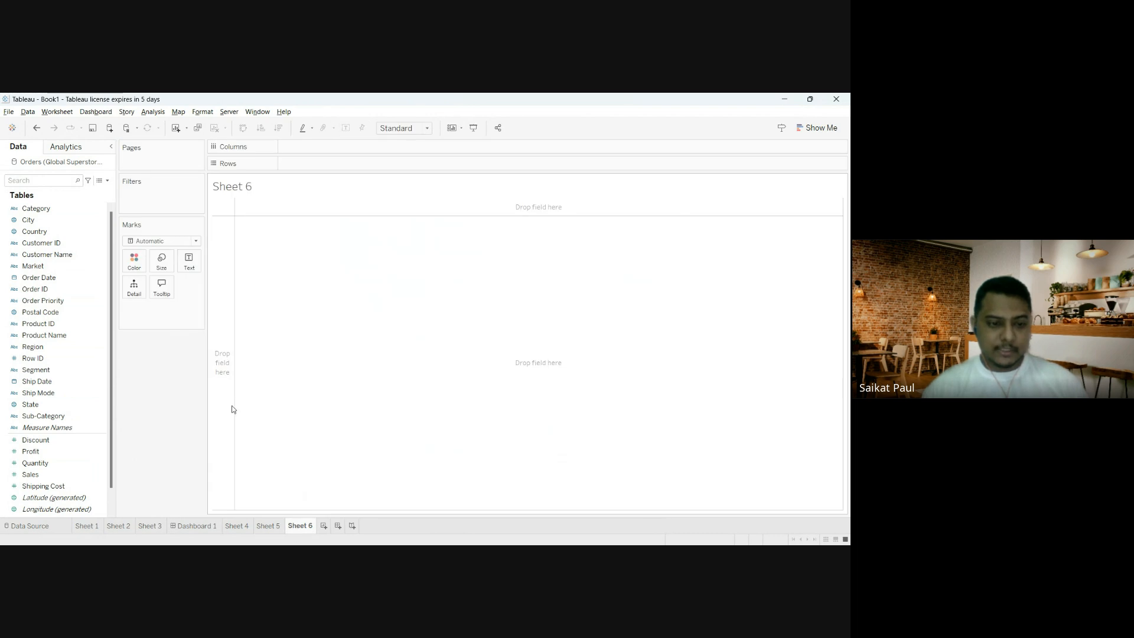
{"action": "left_click", "coordinate": [121, 526]}
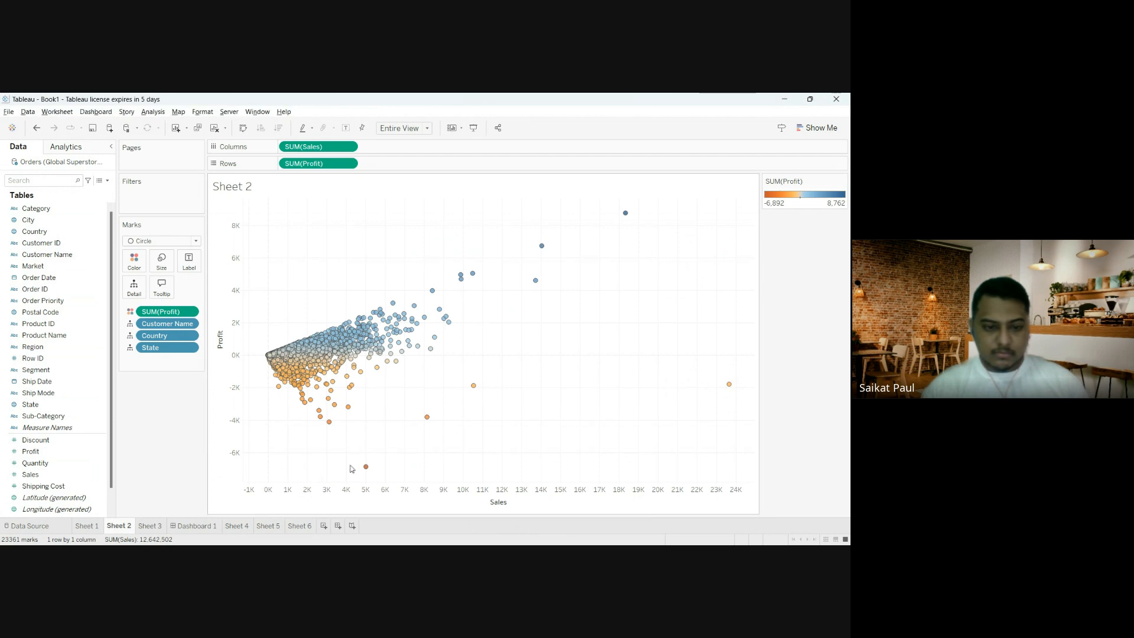
{"action": "mouse_move", "coordinate": [473, 387]}
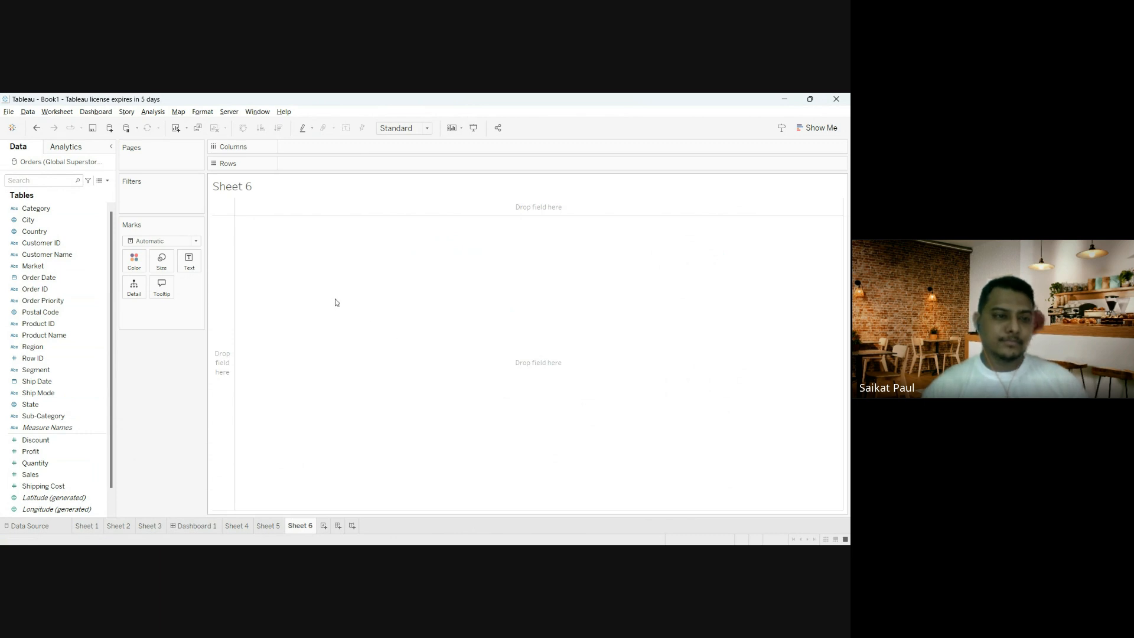
{"action": "left_click_drag", "start_coordinate": [31, 474], "coordinate": [345, 154]}
{"action": "left_click_drag", "start_coordinate": [284, 254], "coordinate": [320, 161]}
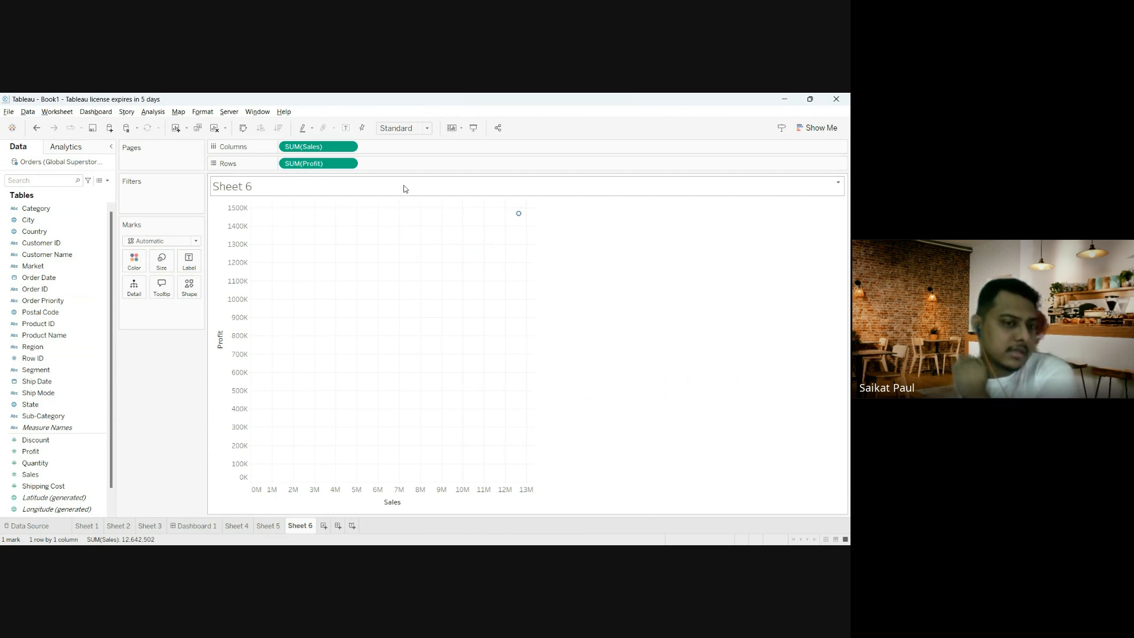
Step: Break the Sheet 6 scatter plot down by adding Customer Name as detail
{"action": "left_click", "coordinate": [119, 526]}
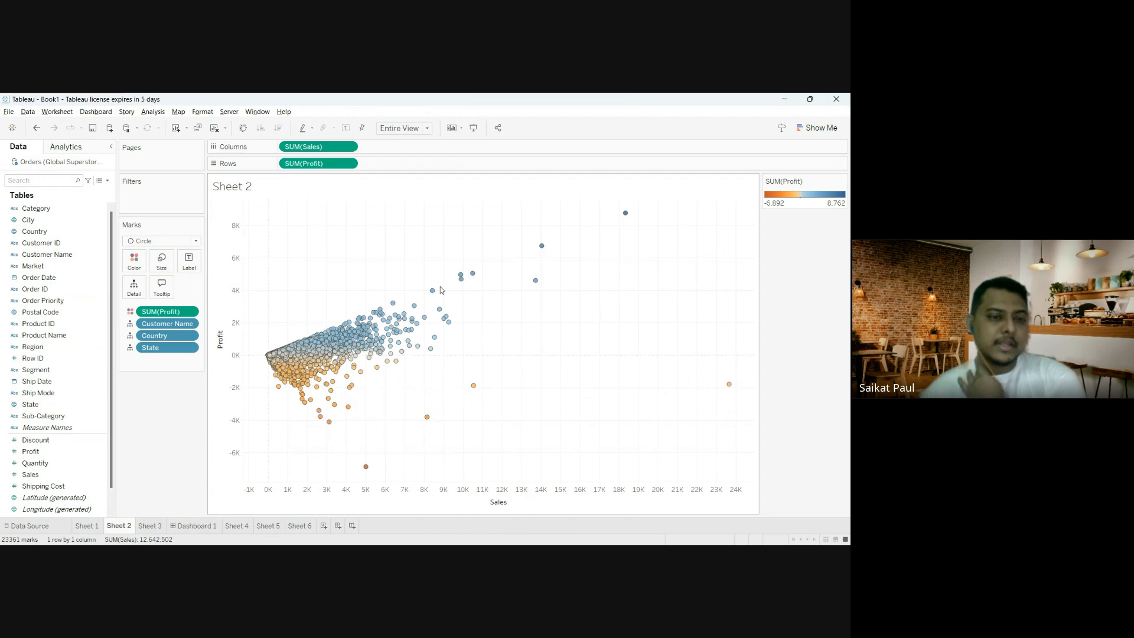
{"action": "left_click", "coordinate": [302, 530]}
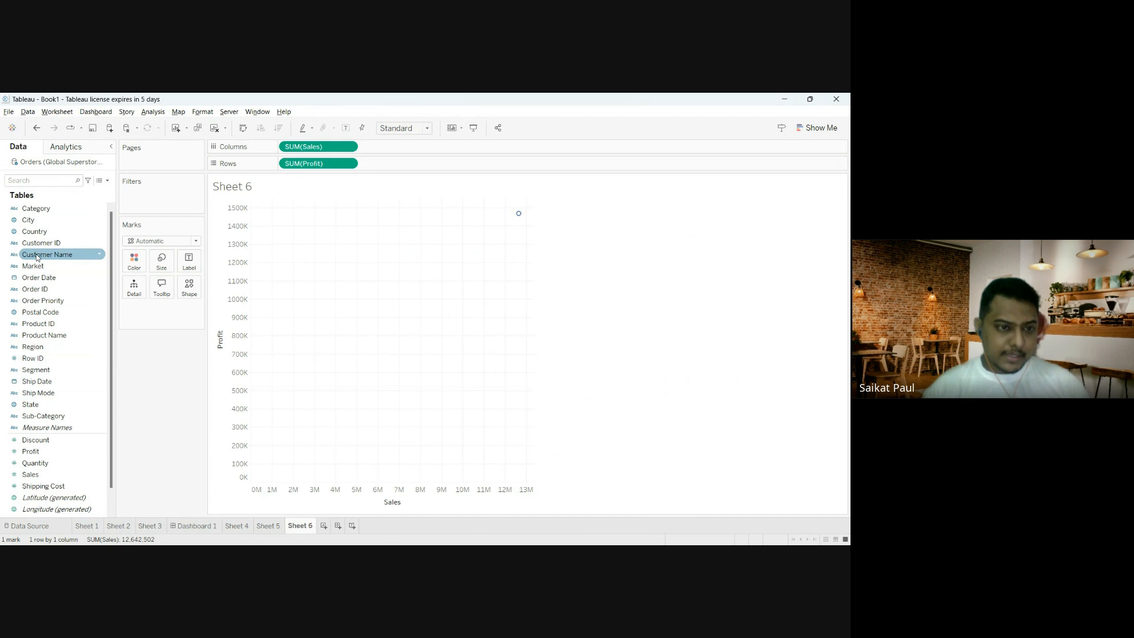
{"action": "left_click_drag", "start_coordinate": [36, 255], "coordinate": [134, 288]}
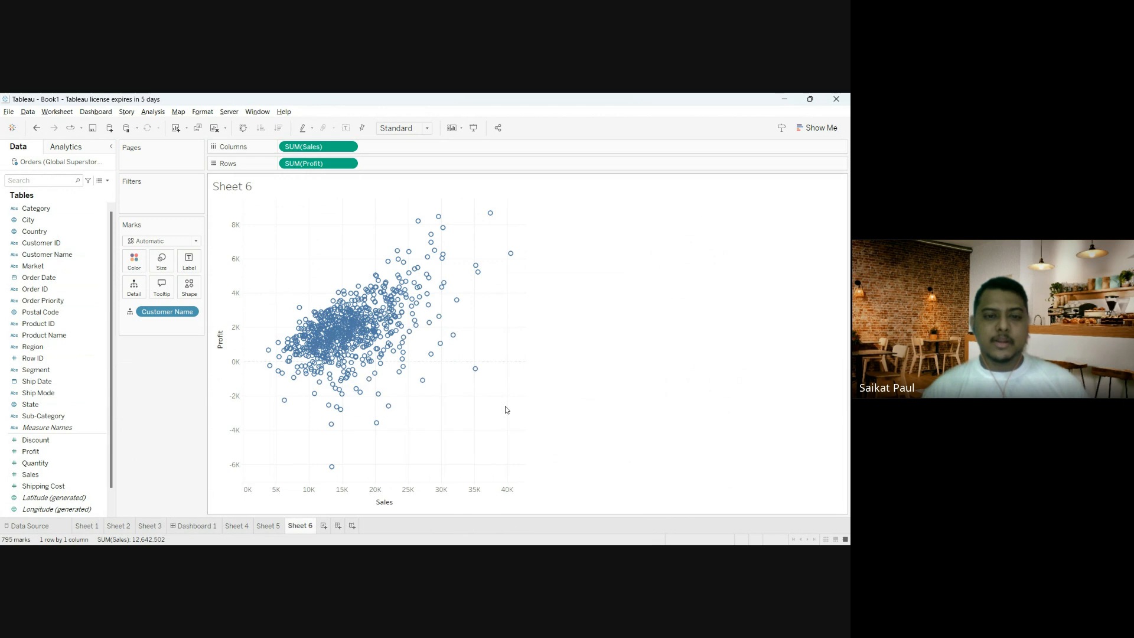
Step: Change the scatter plot's mark type to Circle and give the marks a dark border
{"action": "mouse_move", "coordinate": [362, 304]}
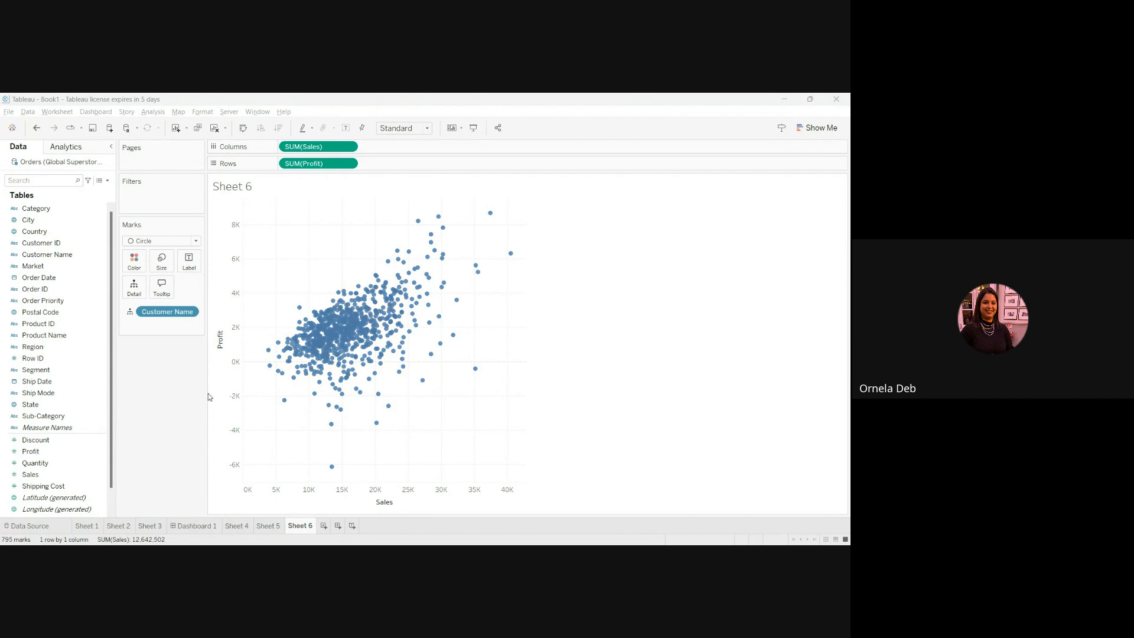
{"action": "left_click", "coordinate": [170, 452]}
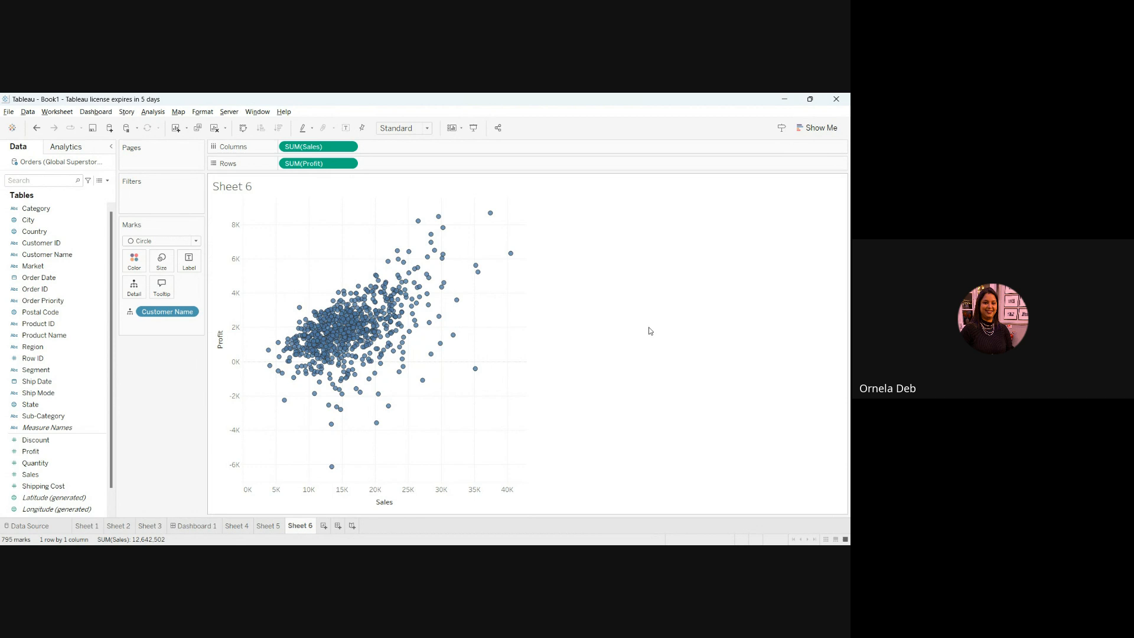
Step: Swap the Sales and Profit axes of the scatter plot and swap them back
{"action": "left_click", "coordinate": [243, 133]}
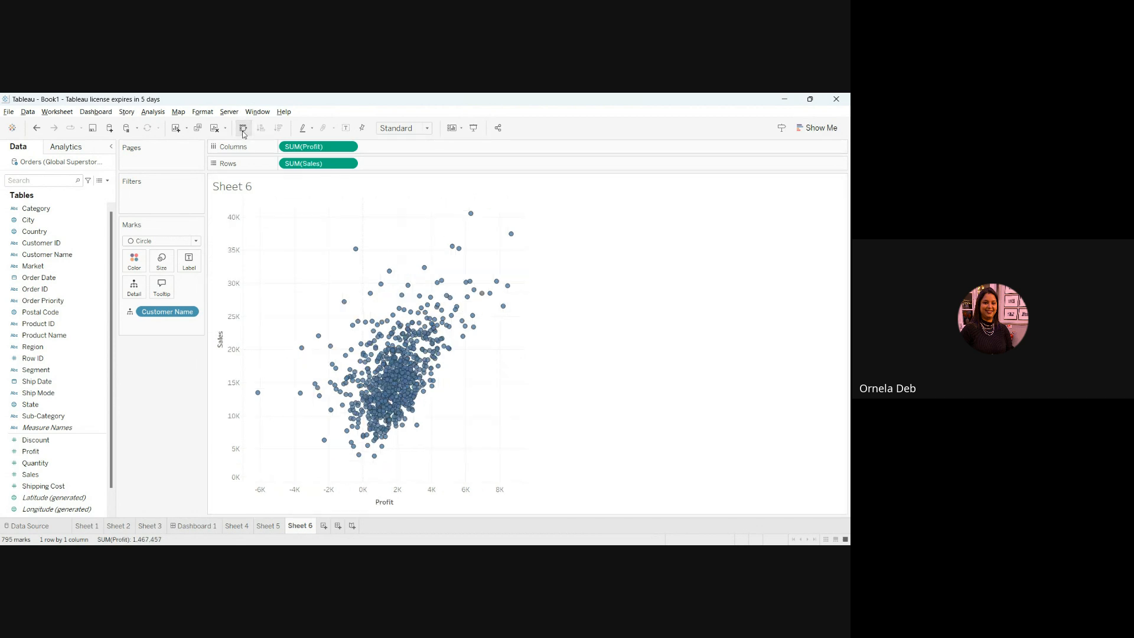
{"action": "left_click", "coordinate": [243, 133]}
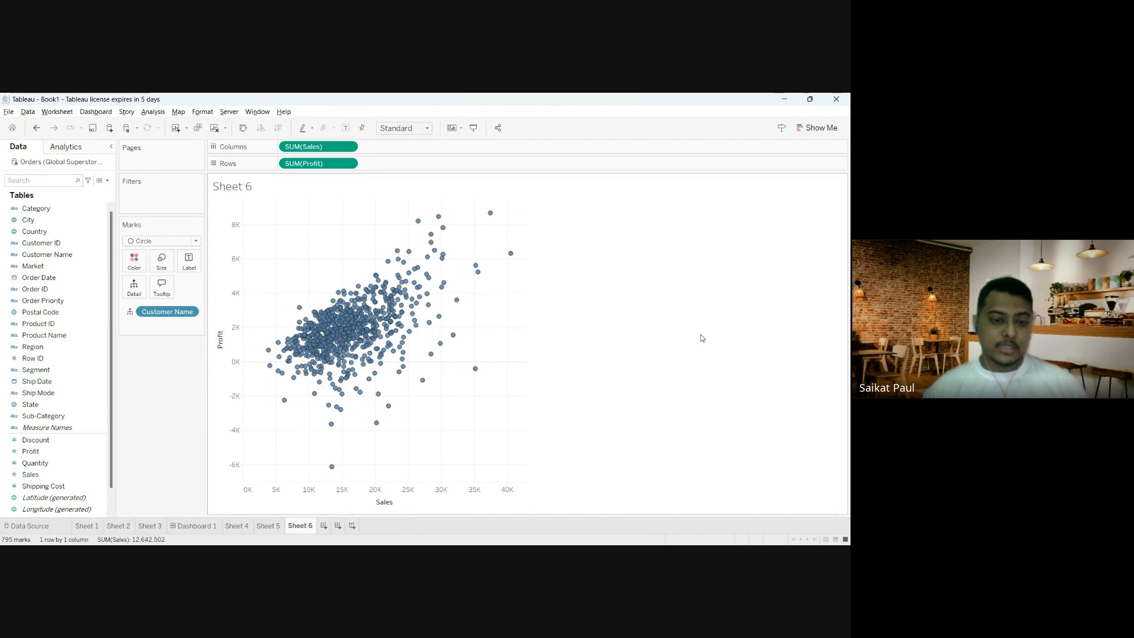
Step: Fit the Sheet 6 scatter plot to Entire View and colour its circles by Profit, as on Sheet 2
{"action": "left_click", "coordinate": [123, 527]}
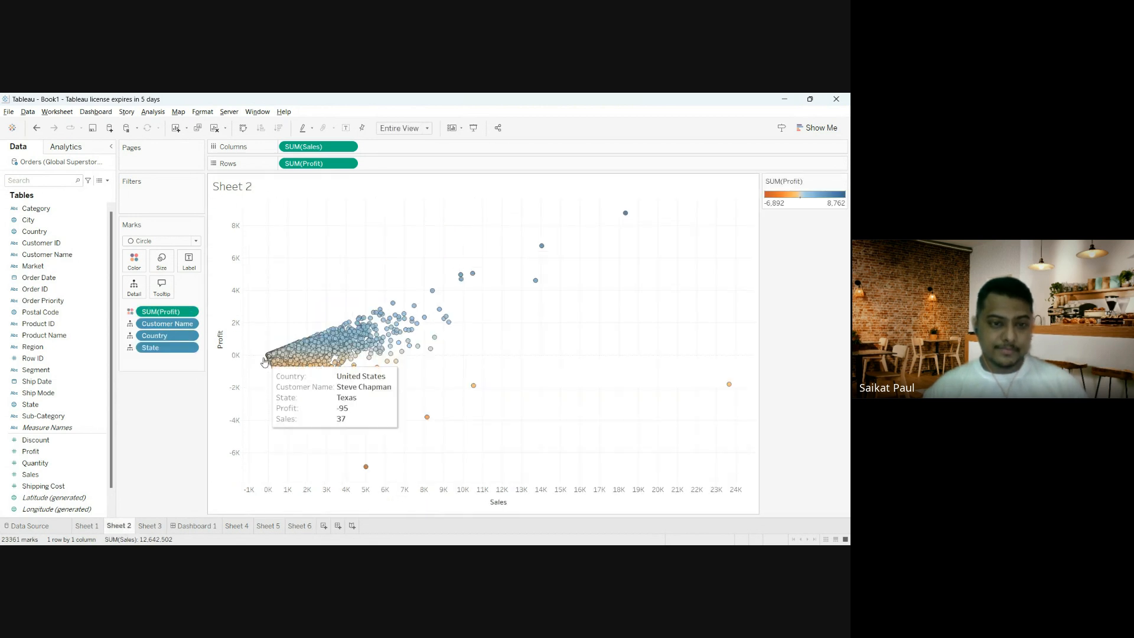
{"action": "left_click", "coordinate": [300, 526]}
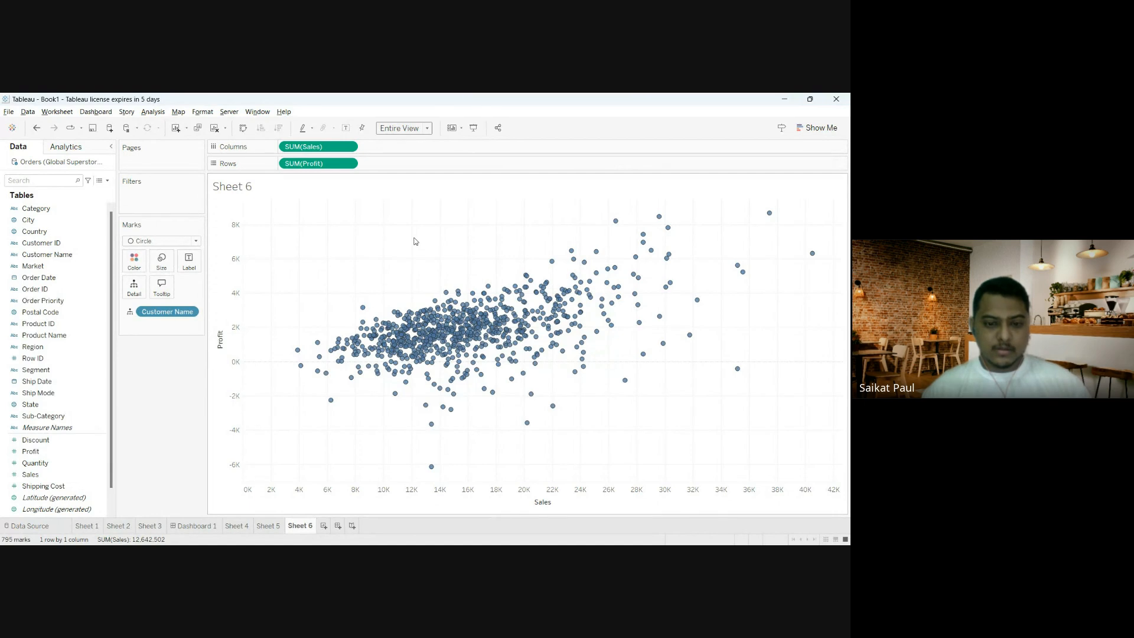
{"action": "left_click", "coordinate": [126, 525]}
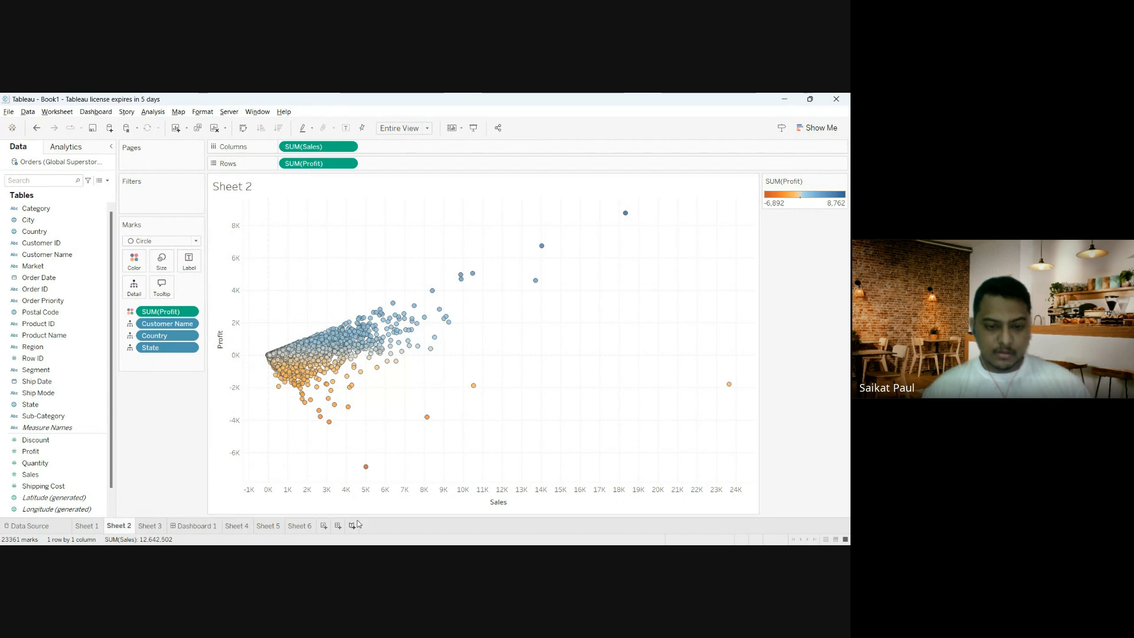
{"action": "left_click", "coordinate": [300, 526]}
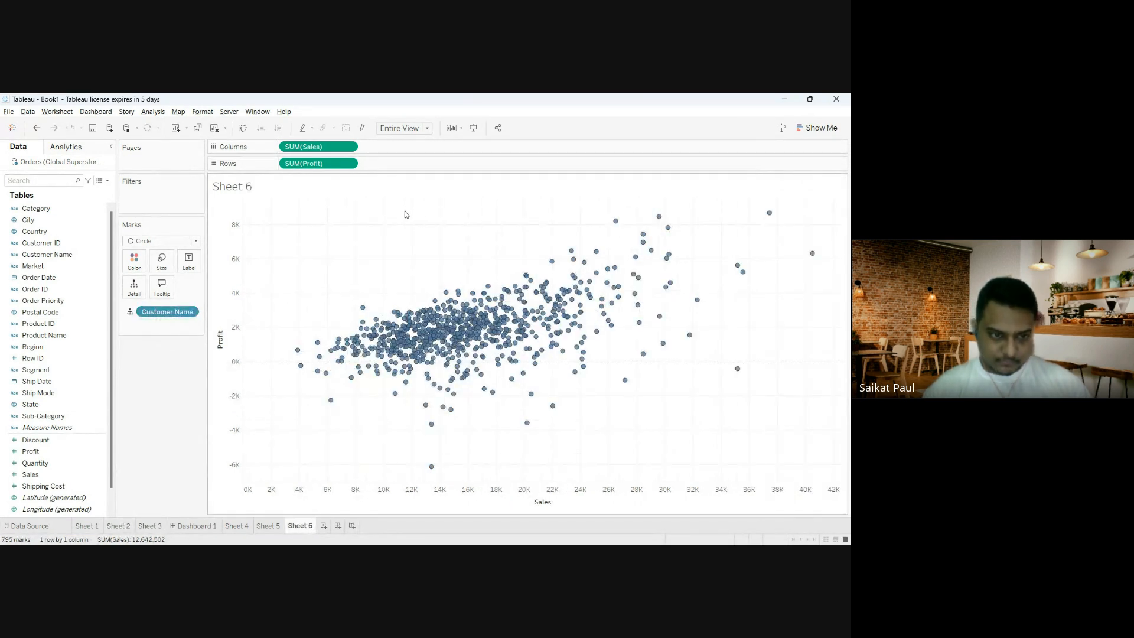
{"action": "left_click_drag", "start_coordinate": [56, 465], "coordinate": [131, 263]}
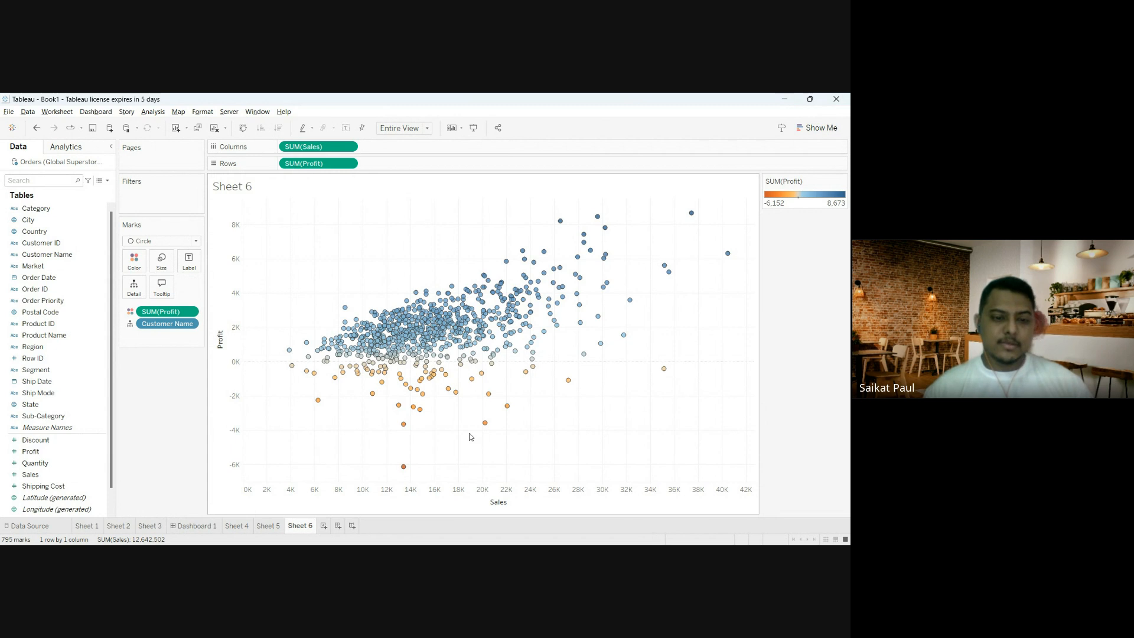
Step: Review the Sheet 5 map and the Sheet 6 scatter plot, and create a new blank dashboard
{"action": "left_click", "coordinate": [272, 527]}
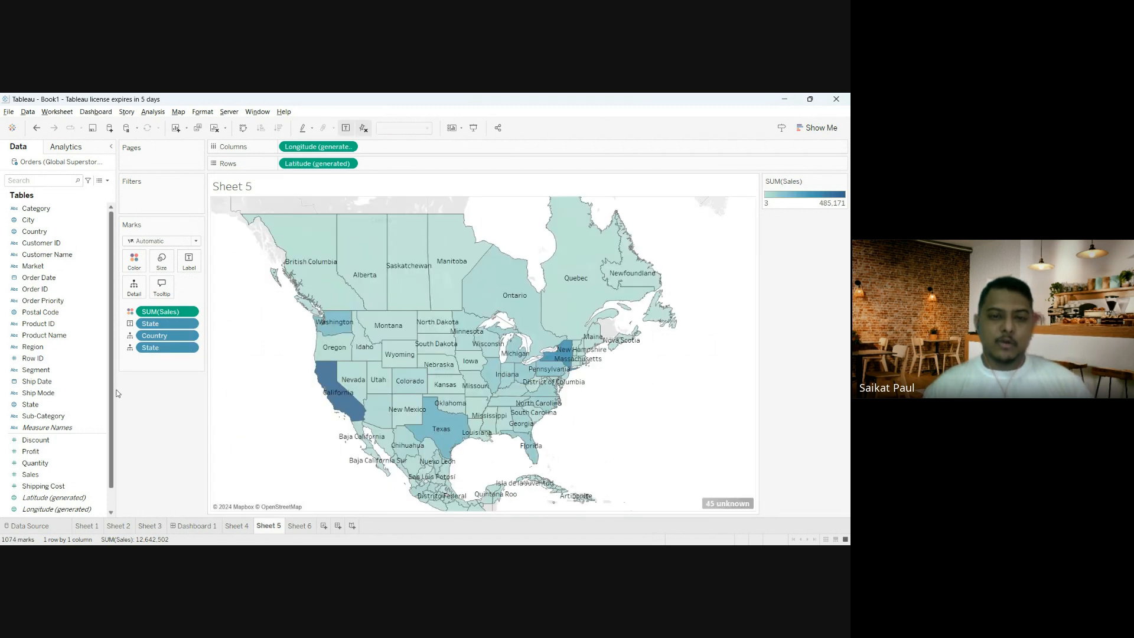
{"action": "left_click", "coordinate": [300, 527]}
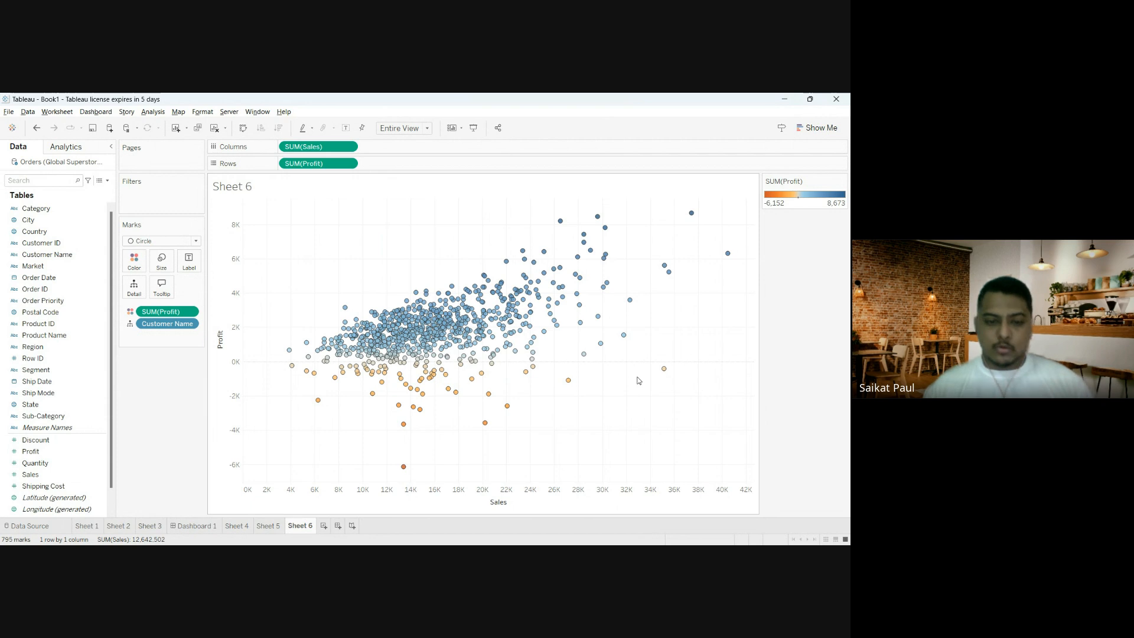
{"action": "left_click", "coordinate": [338, 526]}
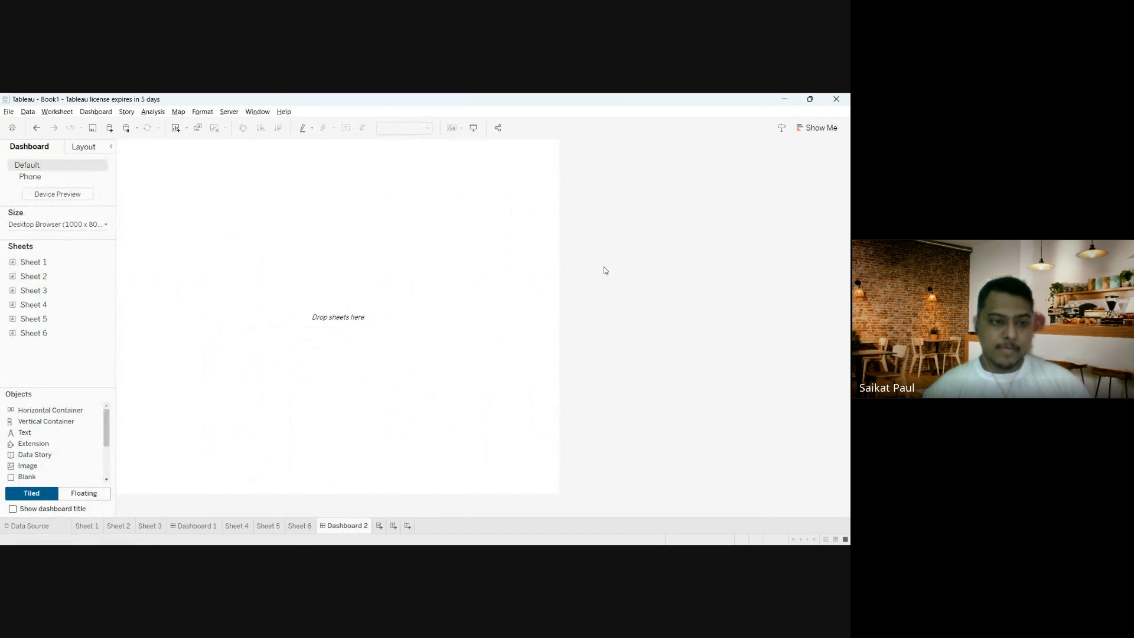
Step: Place the Sheet 5 map on the dashboard with the Sheet 6 scatter plot below it, and remove the Sales and Profit legends
{"action": "left_click_drag", "start_coordinate": [45, 320], "coordinate": [313, 207]}
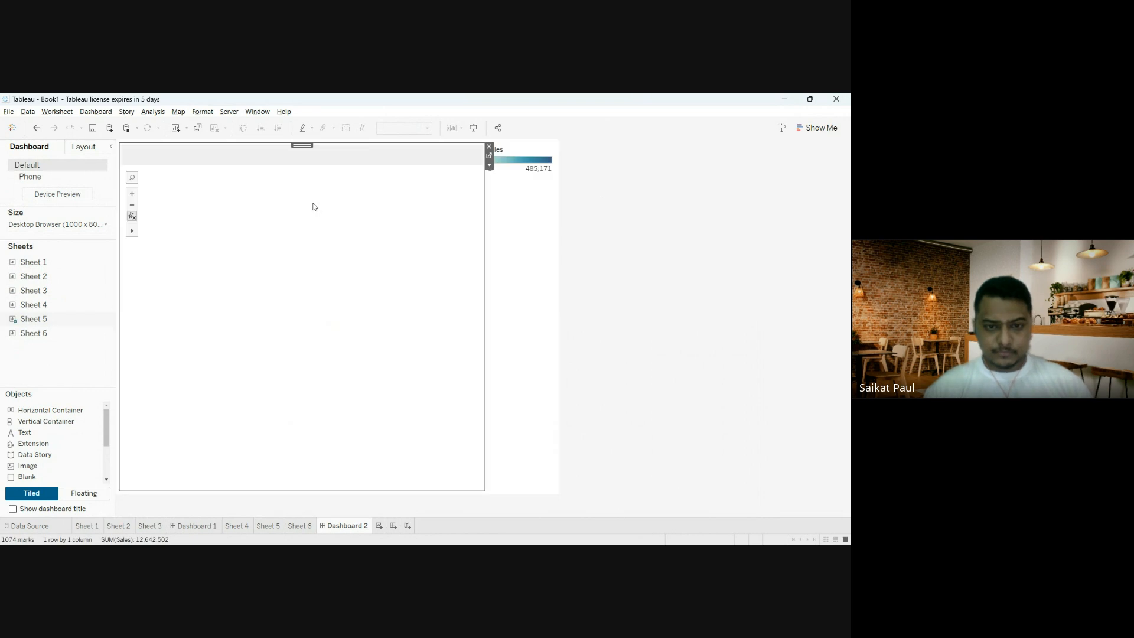
{"action": "left_click_drag", "start_coordinate": [29, 334], "coordinate": [281, 367]}
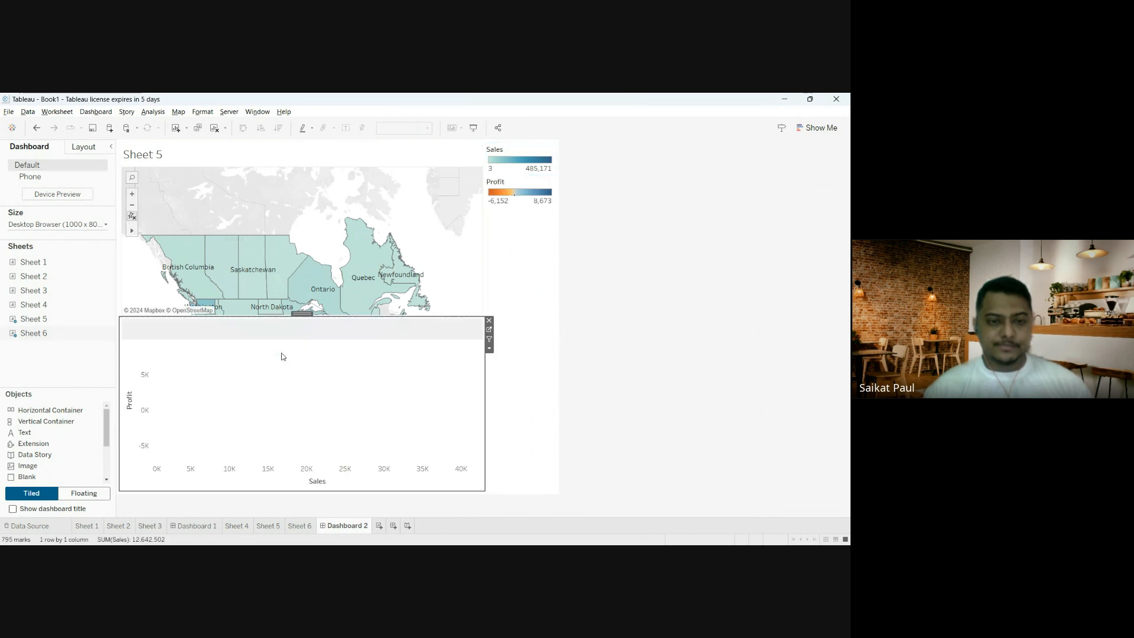
{"action": "left_click", "coordinate": [528, 152]}
{"action": "left_click", "coordinate": [560, 146]}
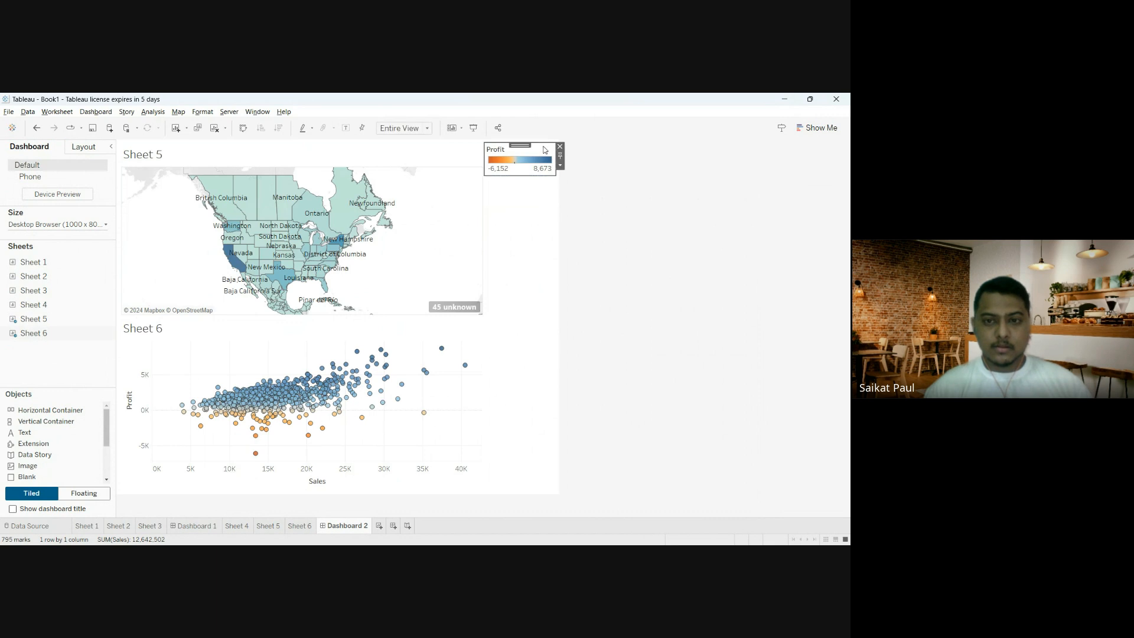
{"action": "left_click", "coordinate": [560, 146]}
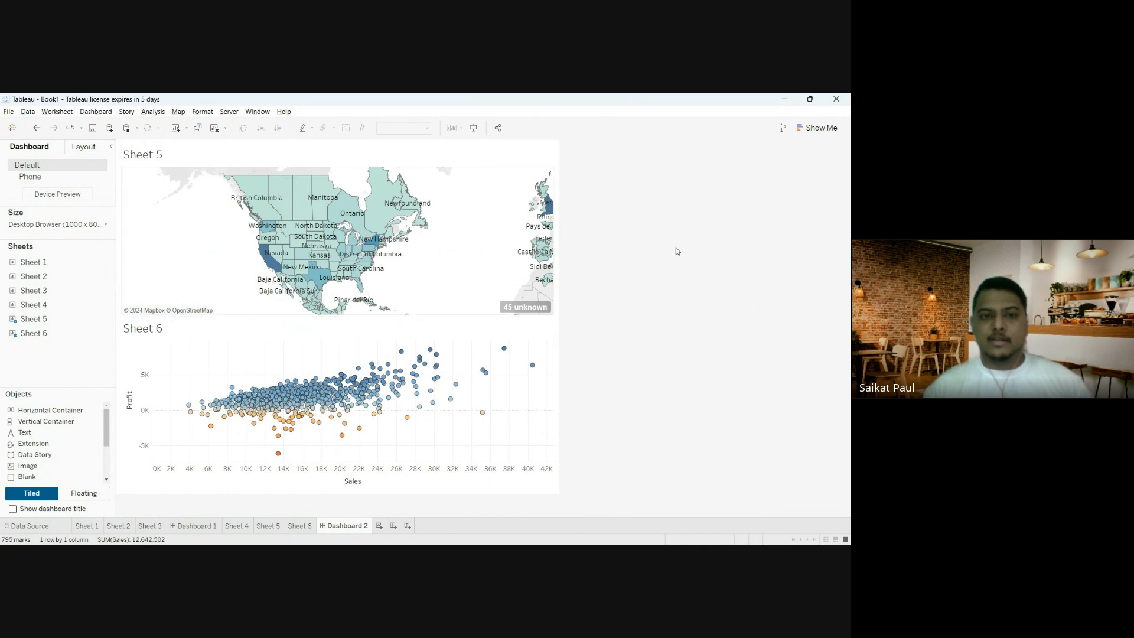
Step: Select Ontario, Alberta, Utah and other states in turn on the dashboard map to check the scatter plot's response, and clear the selection
{"action": "left_click", "coordinate": [345, 211]}
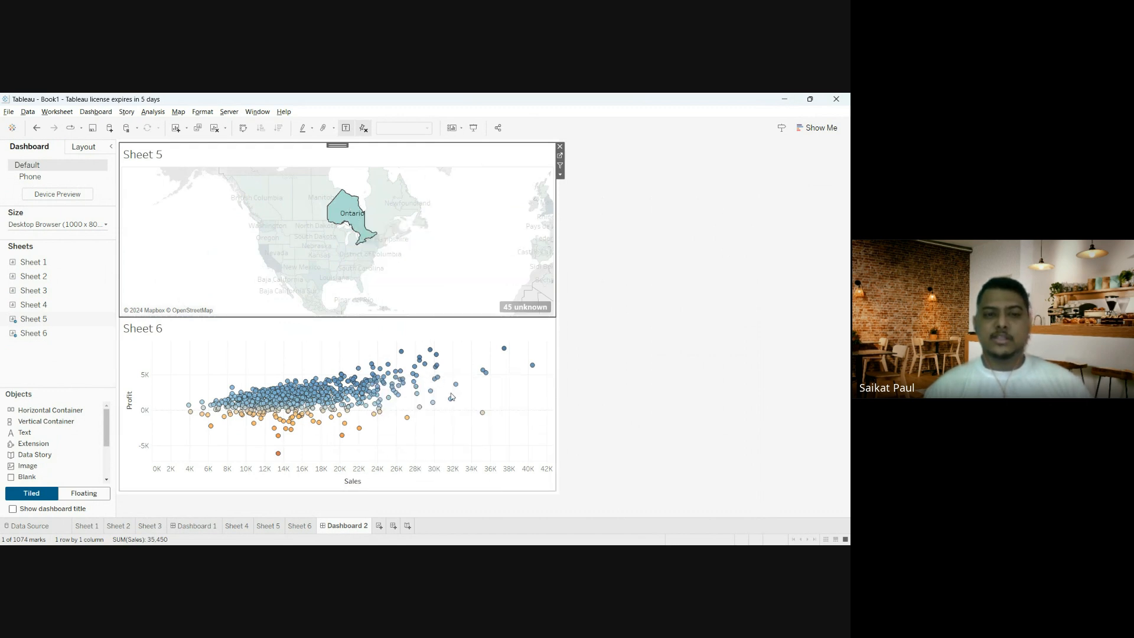
{"action": "left_click", "coordinate": [395, 195]}
{"action": "left_click", "coordinate": [322, 189]}
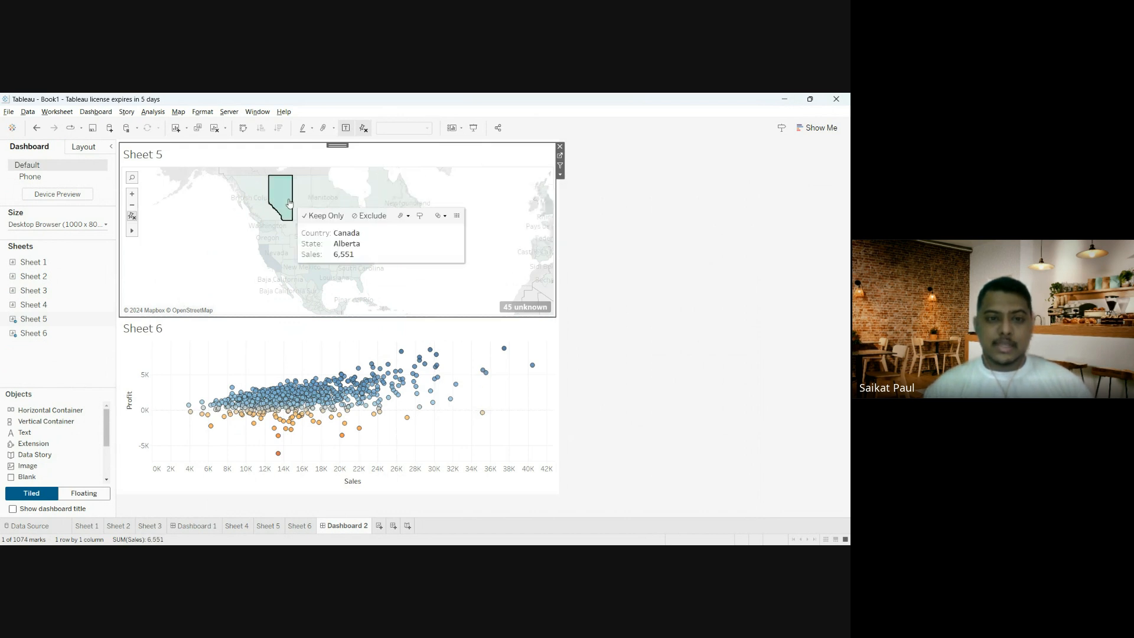
{"action": "left_click", "coordinate": [261, 195]}
{"action": "left_click", "coordinate": [288, 251]}
{"action": "left_click", "coordinate": [646, 224]}
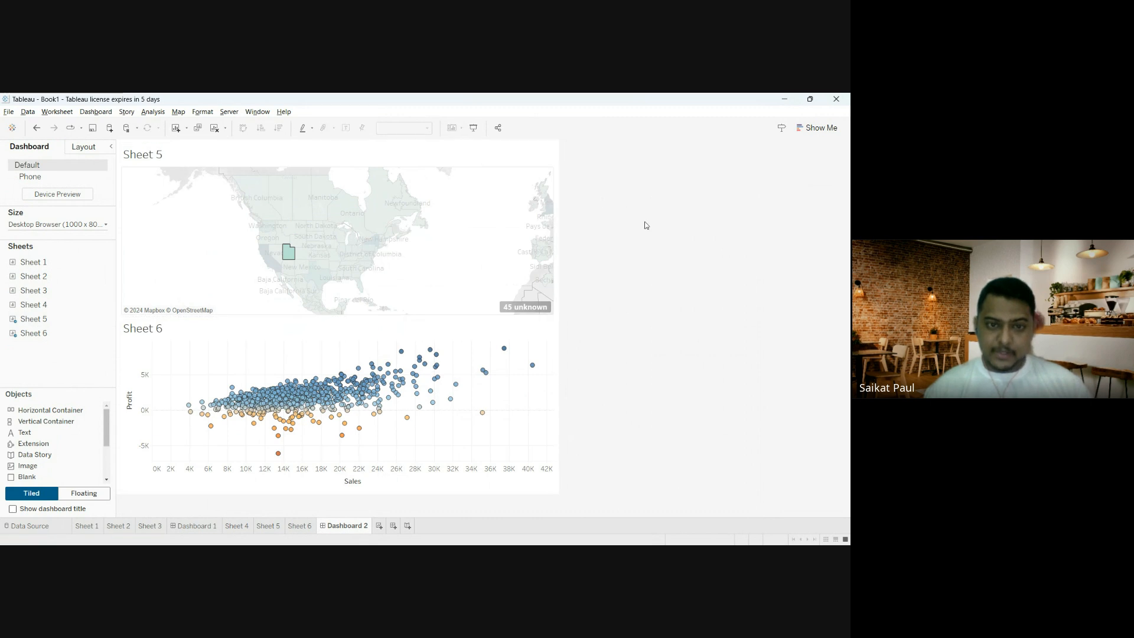
{"action": "left_click", "coordinate": [271, 225]}
{"action": "left_click", "coordinate": [200, 252]}
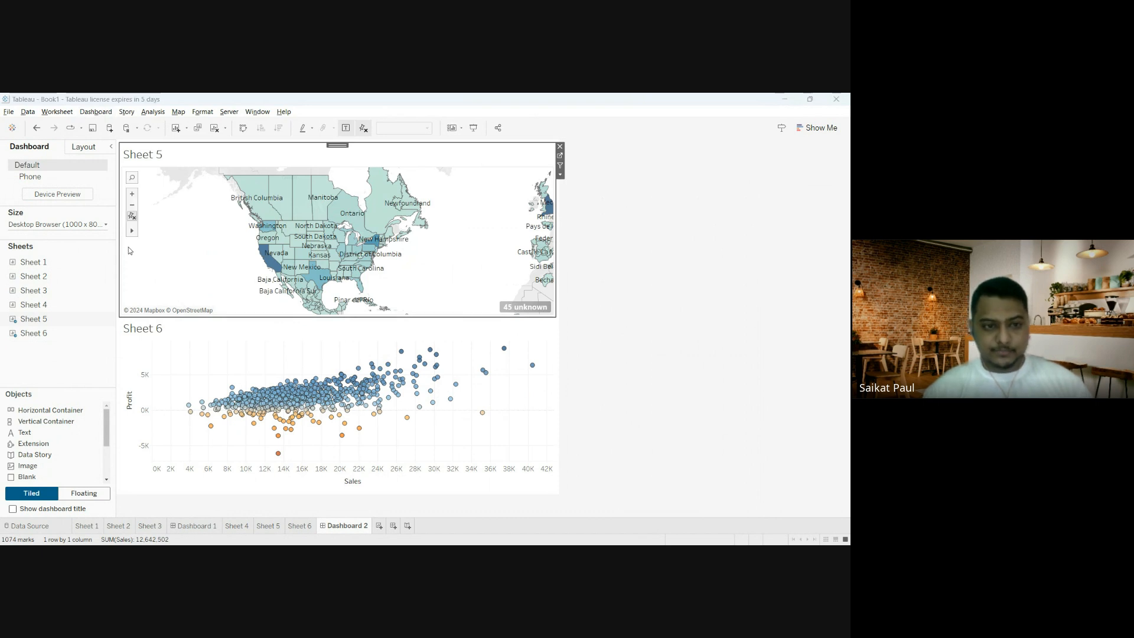
Step: Select Quebec, Manitoba, British Columbia and South Dakota in turn on the map to check the highlighting in the scatter plot
{"action": "key", "text": "alt+Tab"}
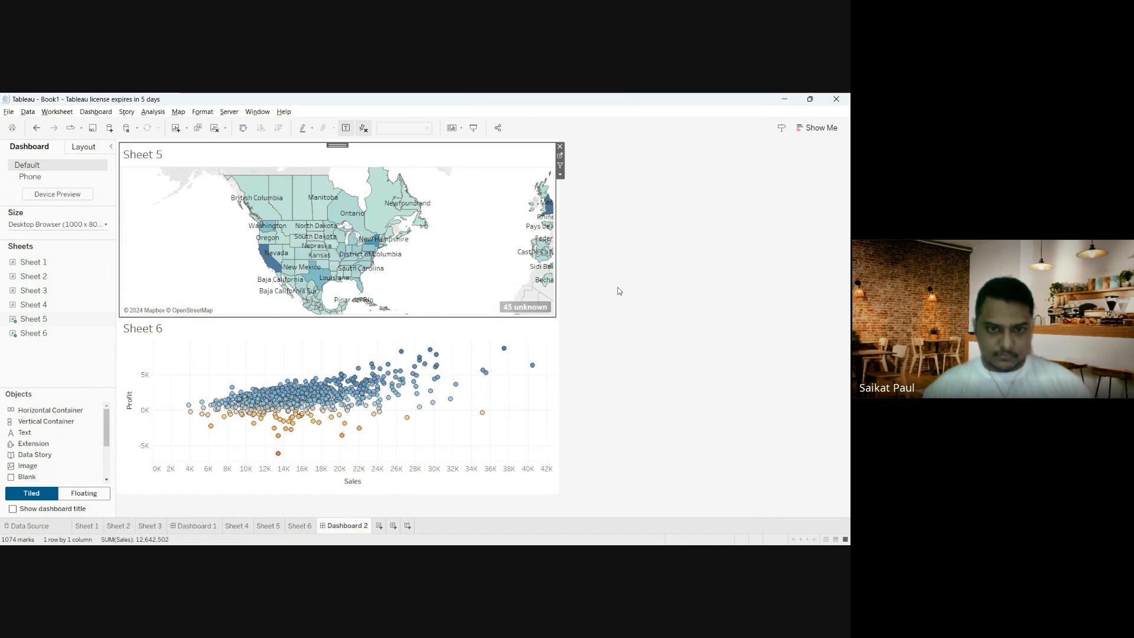
{"action": "left_click", "coordinate": [383, 211]}
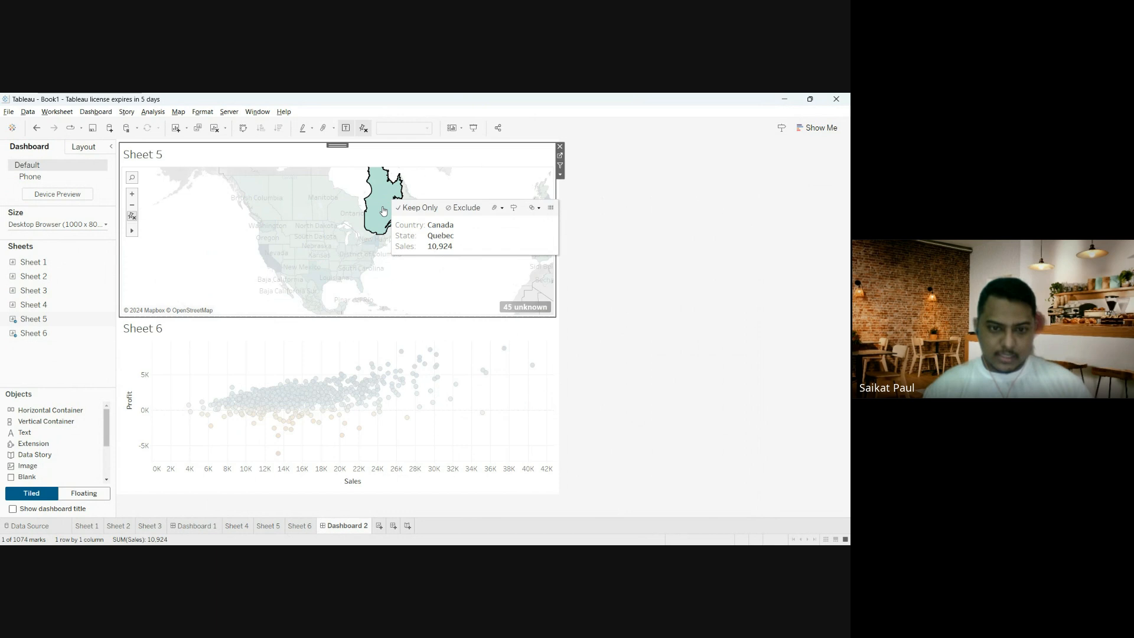
{"action": "left_click", "coordinate": [308, 198]}
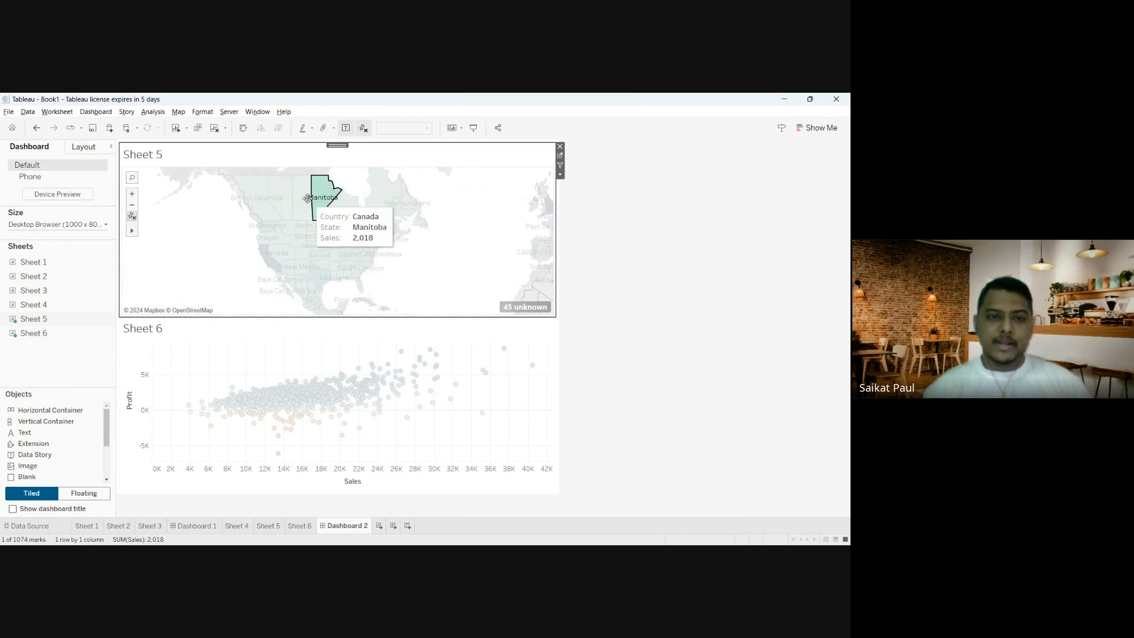
{"action": "left_click", "coordinate": [255, 202]}
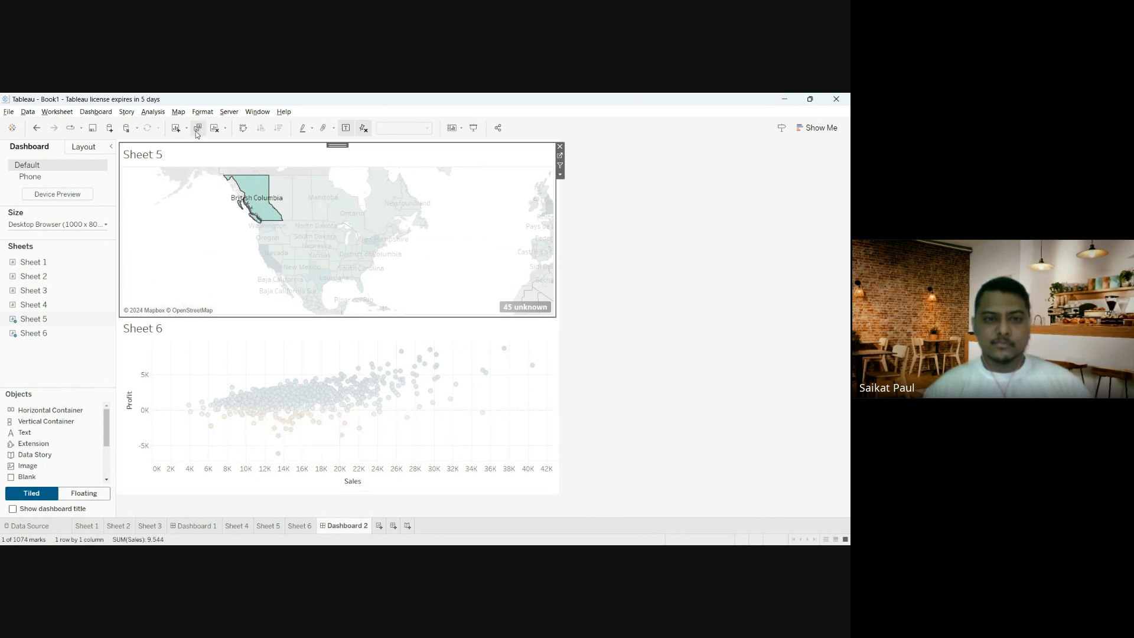
{"action": "left_click", "coordinate": [303, 232]}
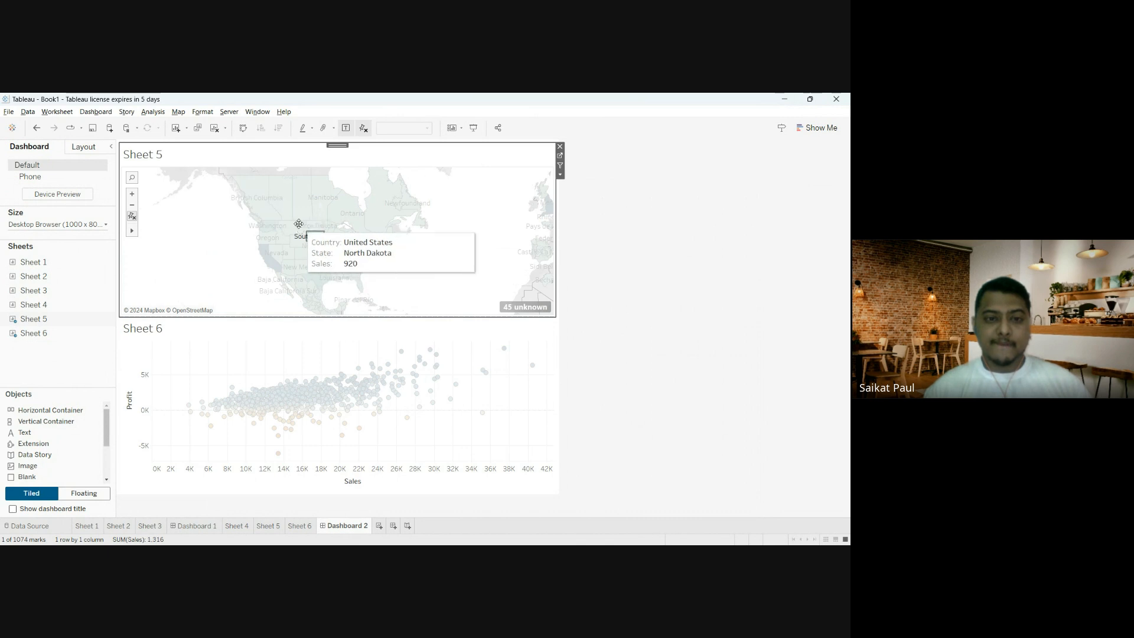
{"action": "left_click", "coordinate": [274, 195]}
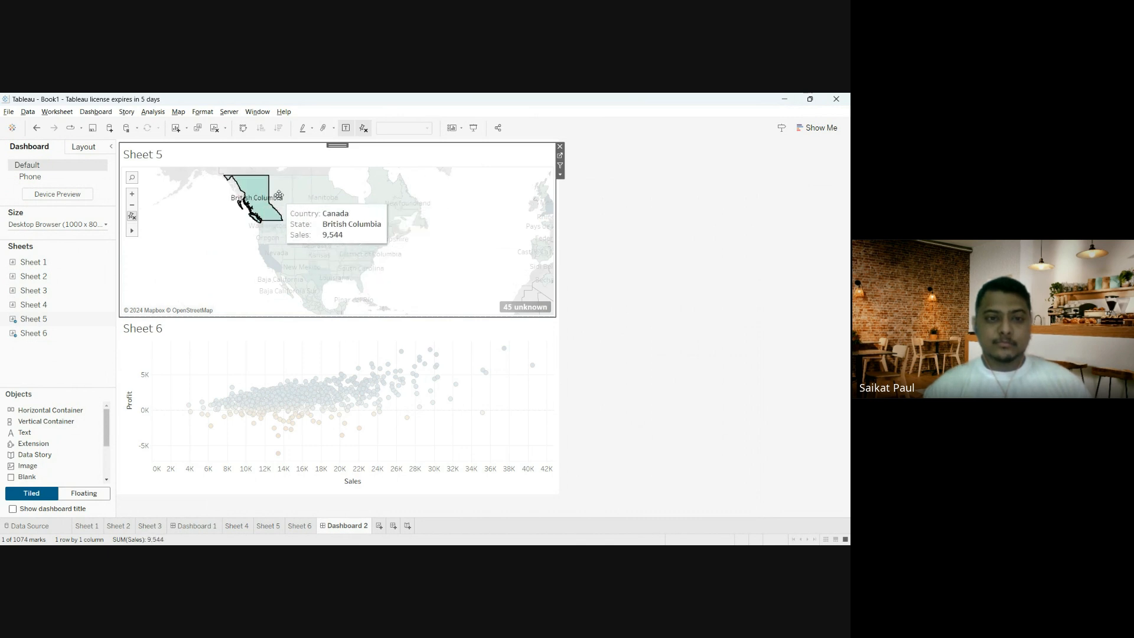
{"action": "left_click", "coordinate": [280, 197]}
{"action": "left_click", "coordinate": [299, 196]}
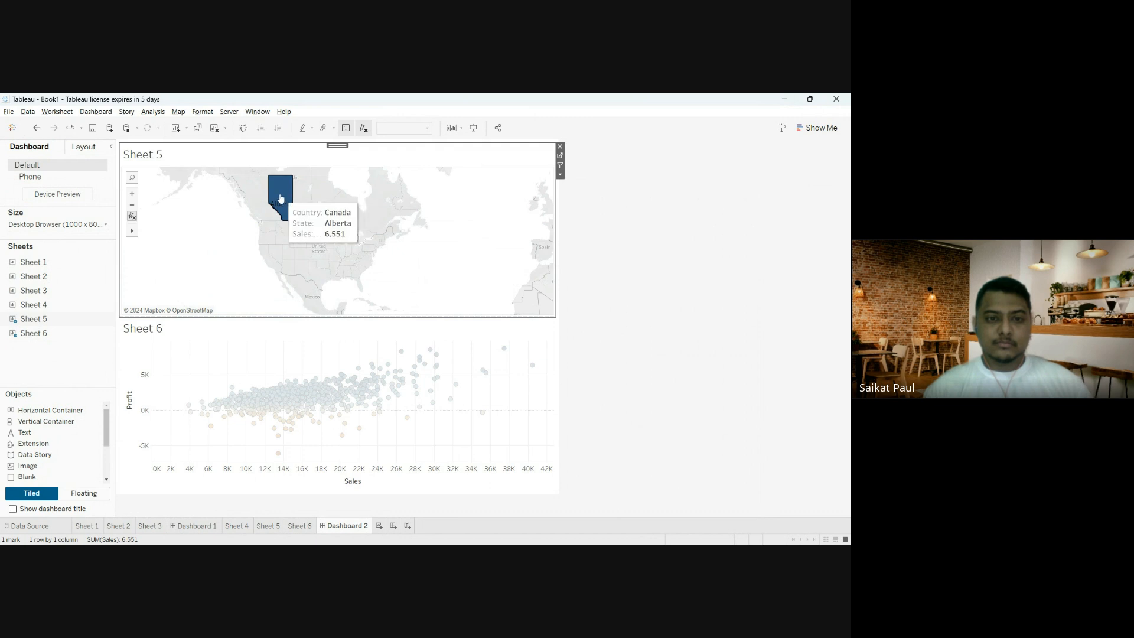
{"action": "left_click", "coordinate": [248, 186]}
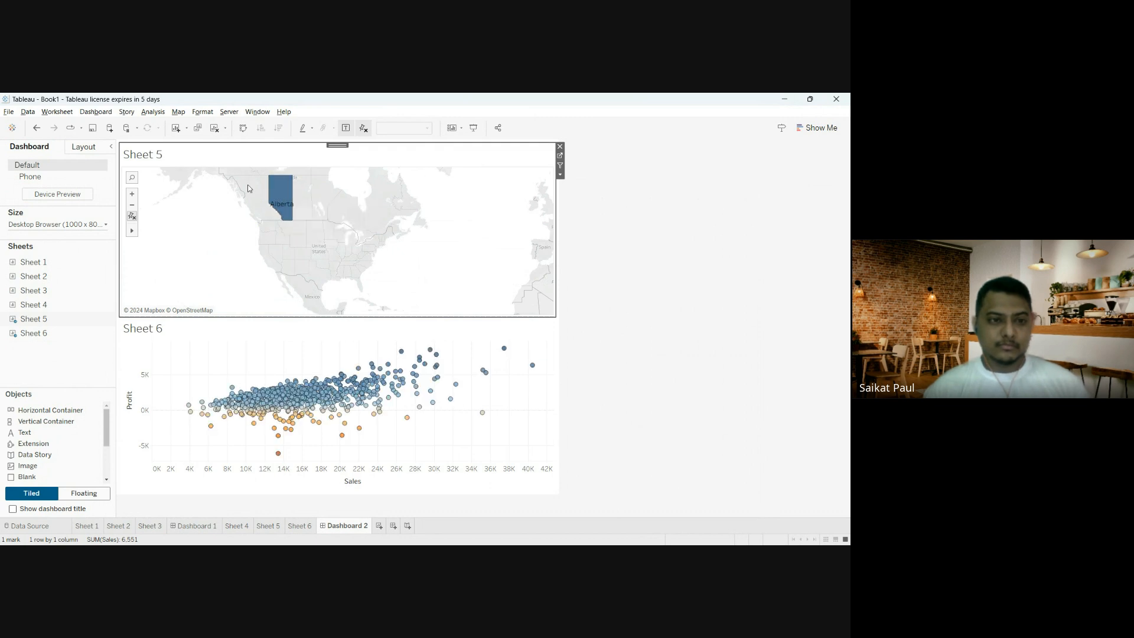
{"action": "left_click", "coordinate": [36, 128]}
Step: Select Ontario, Alberta and Saskatchewan in turn on the map and check which scatter plot marks respond
{"action": "left_click", "coordinate": [334, 211]}
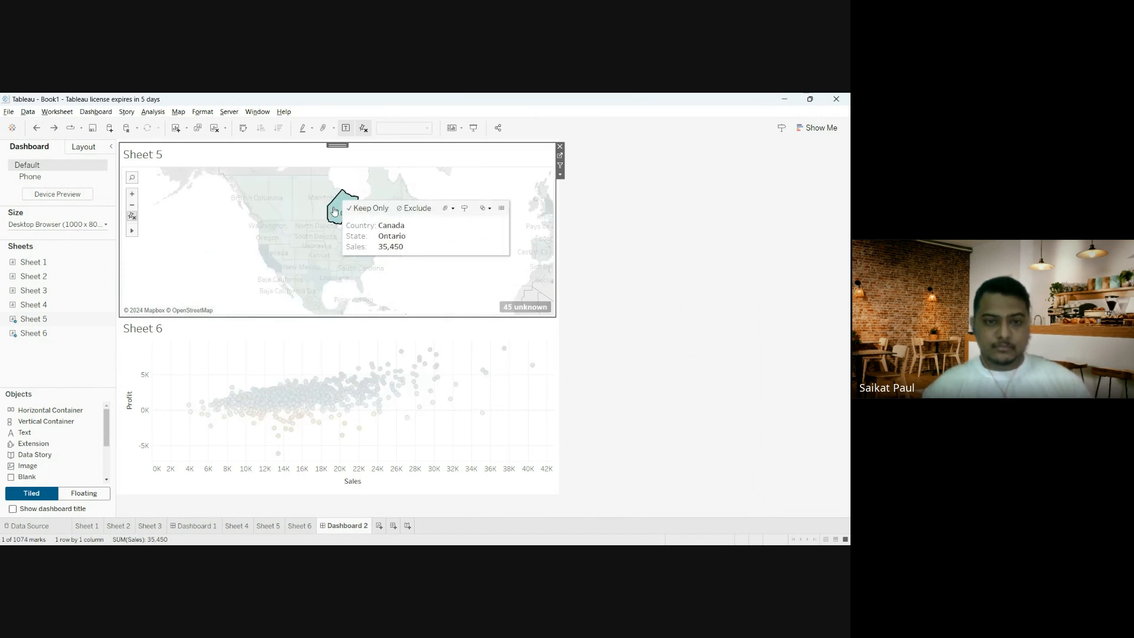
{"action": "left_click", "coordinate": [279, 194]}
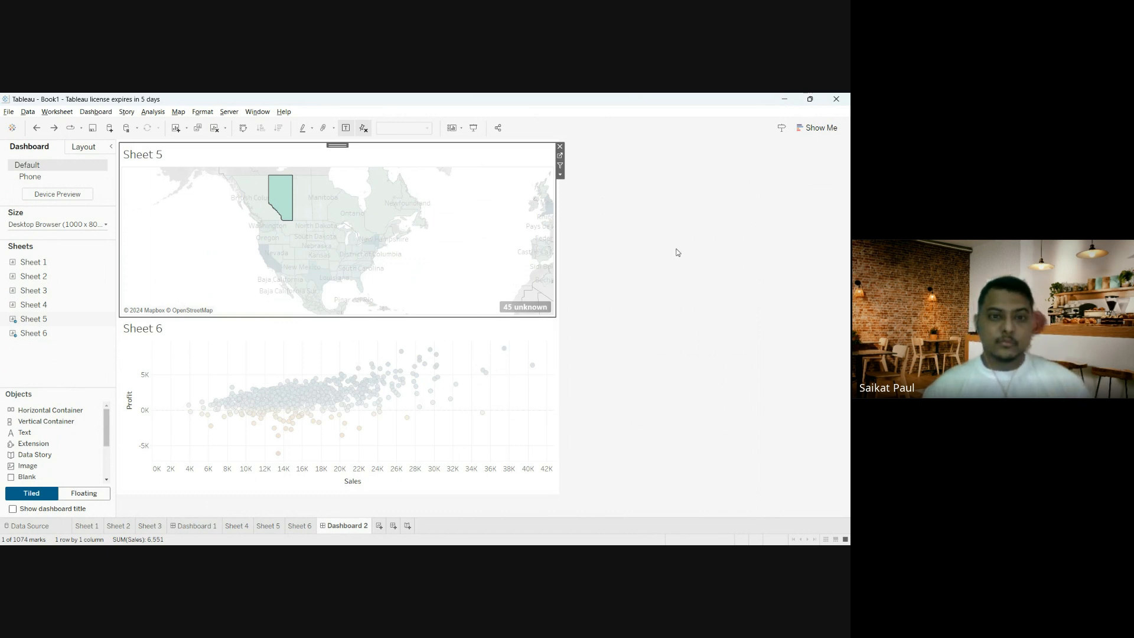
{"action": "left_click", "coordinate": [304, 206]}
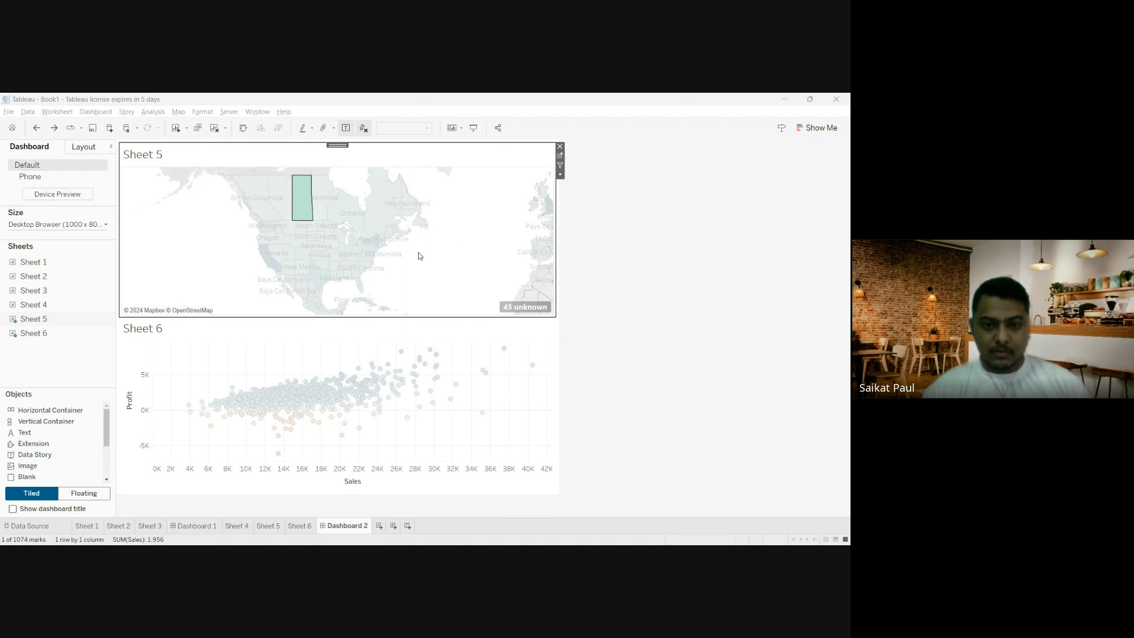
Step: Switch to the Global Superstore workbook in Excel, examine one customer's orders by state and country, and return to the Tableau dashboard
{"action": "left_click", "coordinate": [558, 544]}
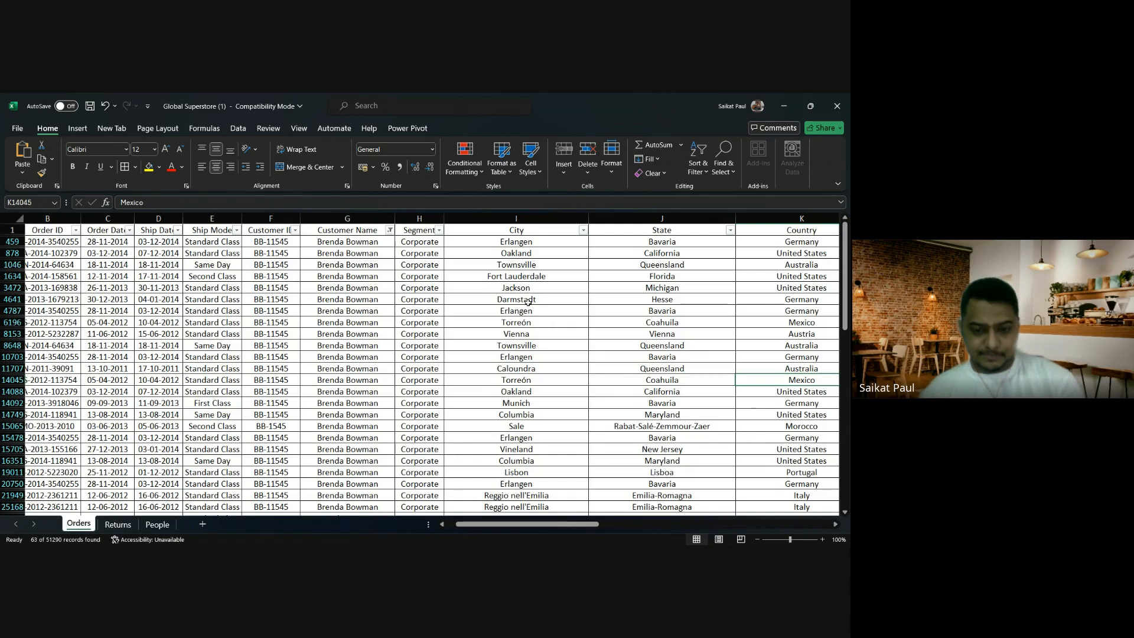
{"action": "key", "text": "alt+Tab"}
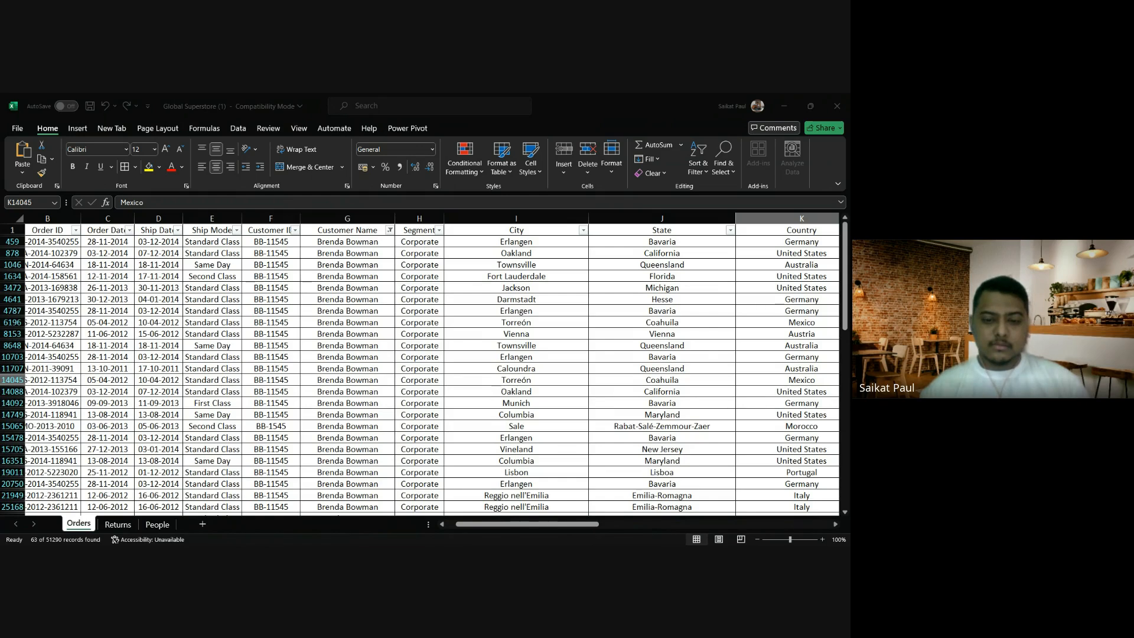
{"action": "key", "text": "alt+Tab"}
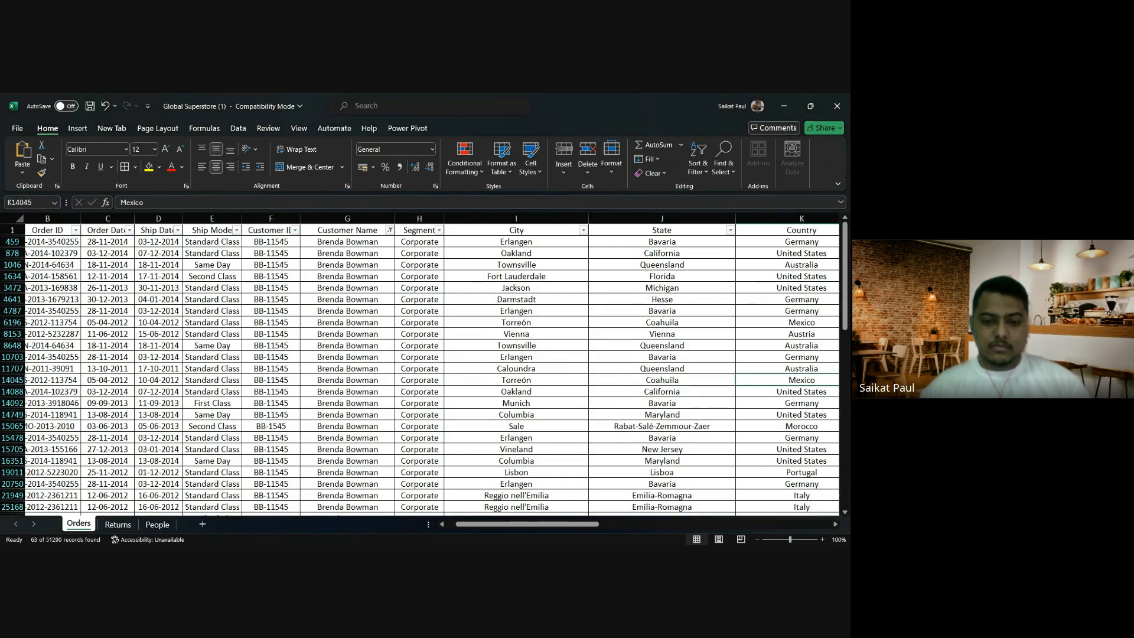
{"action": "key", "text": "alt+Tab"}
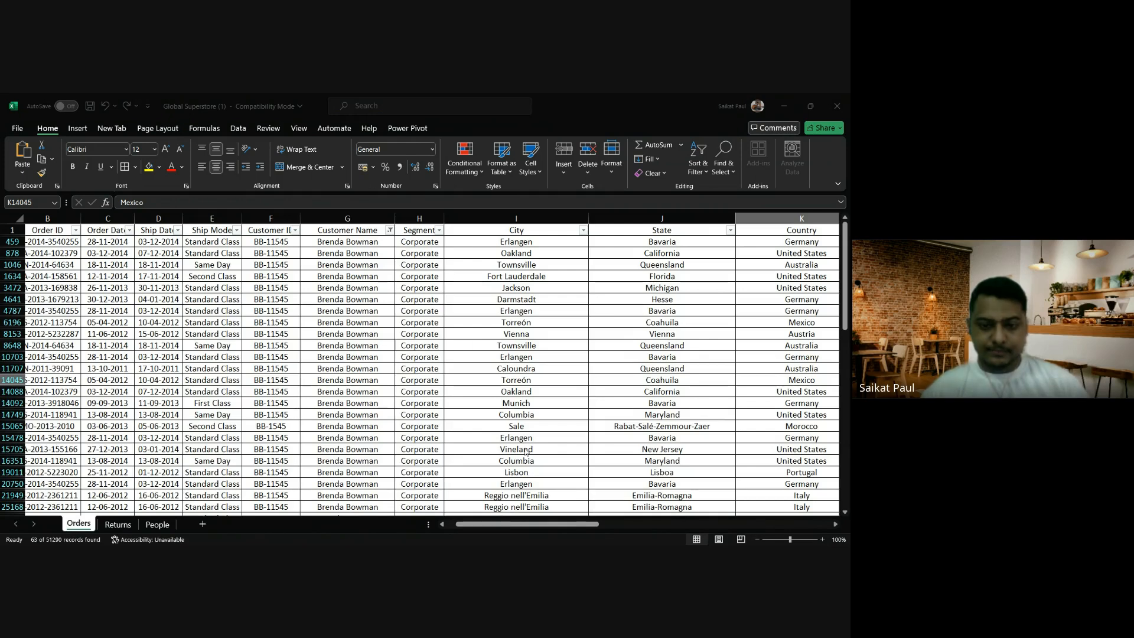
{"action": "key", "text": "alt+Tab"}
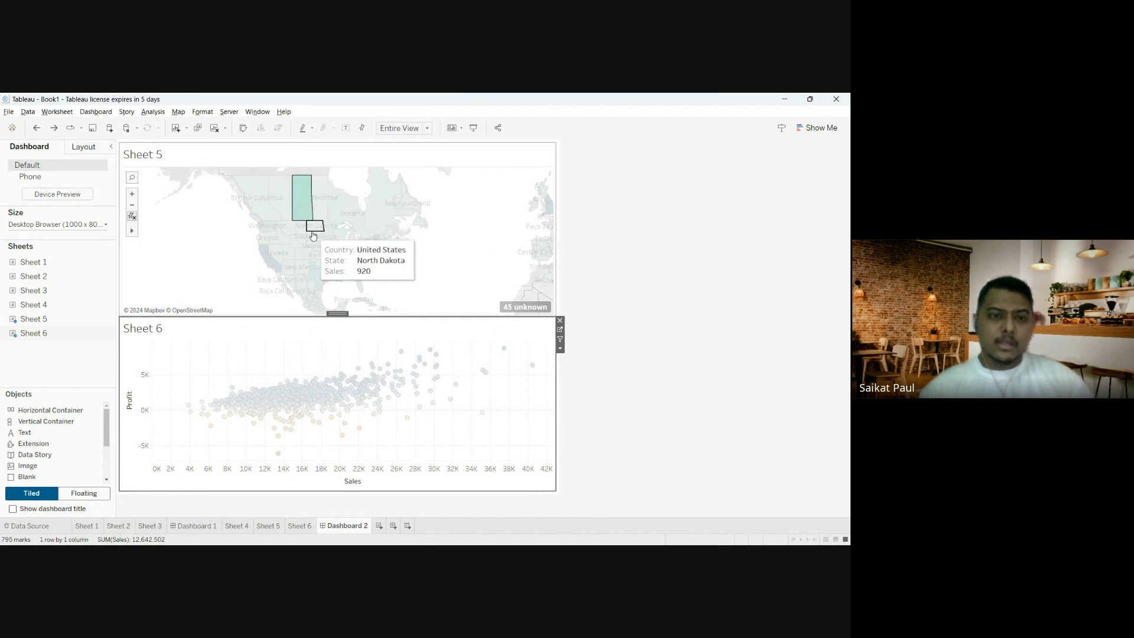
Step: Select British Columbia on the map and compare the fields used by the Sheet 5 map and the Sheet 6 scatter plot
{"action": "left_click", "coordinate": [262, 202]}
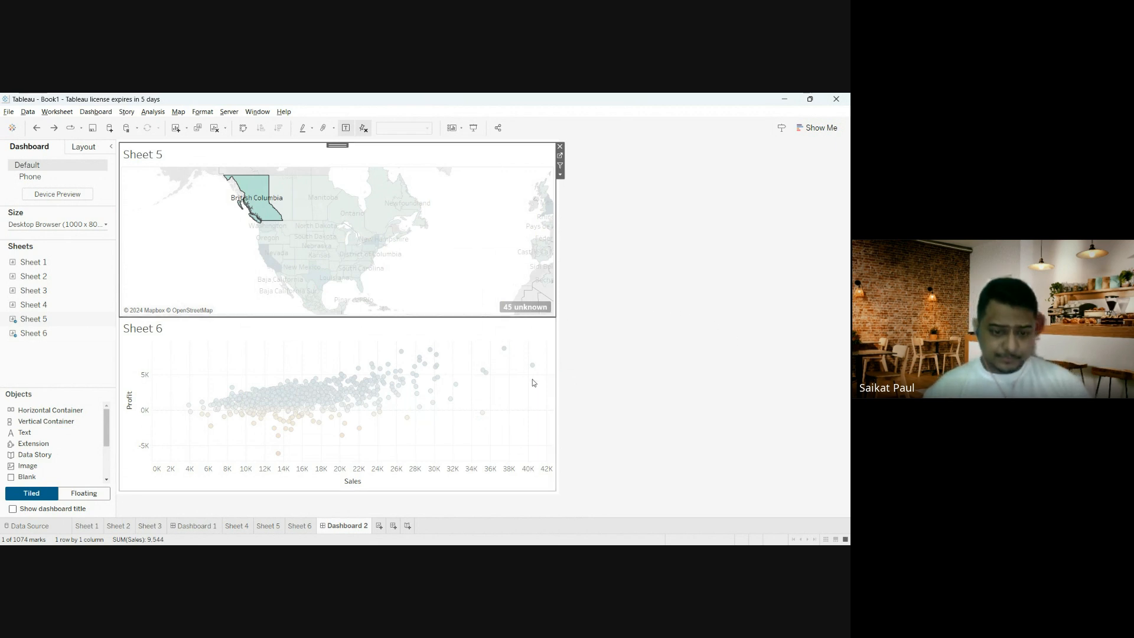
{"action": "left_click", "coordinate": [272, 527]}
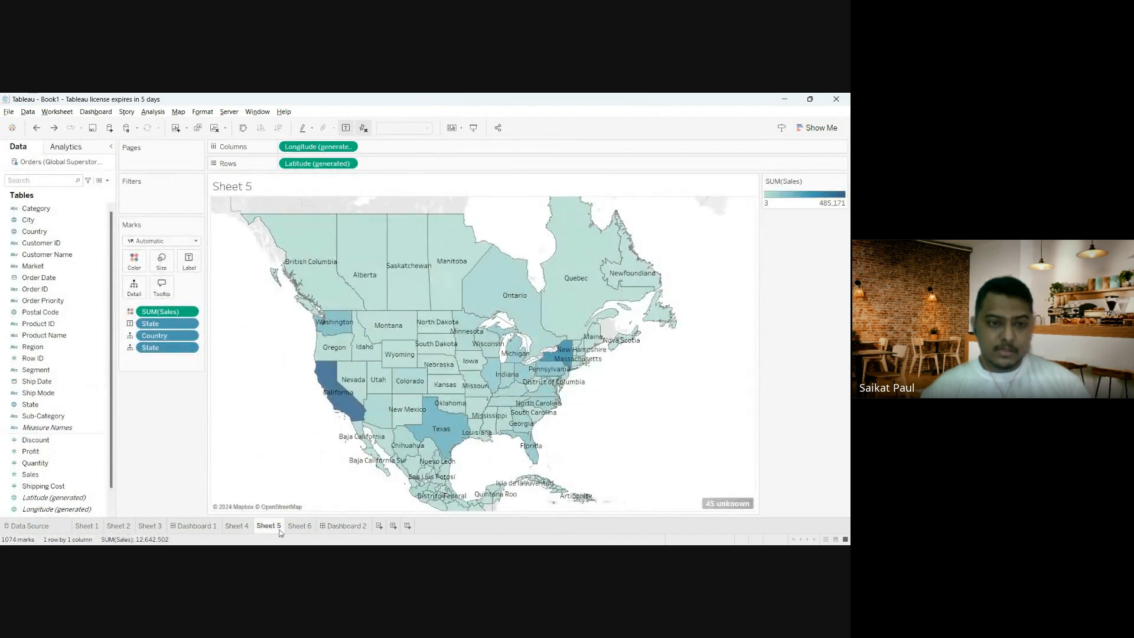
{"action": "left_click", "coordinate": [298, 529]}
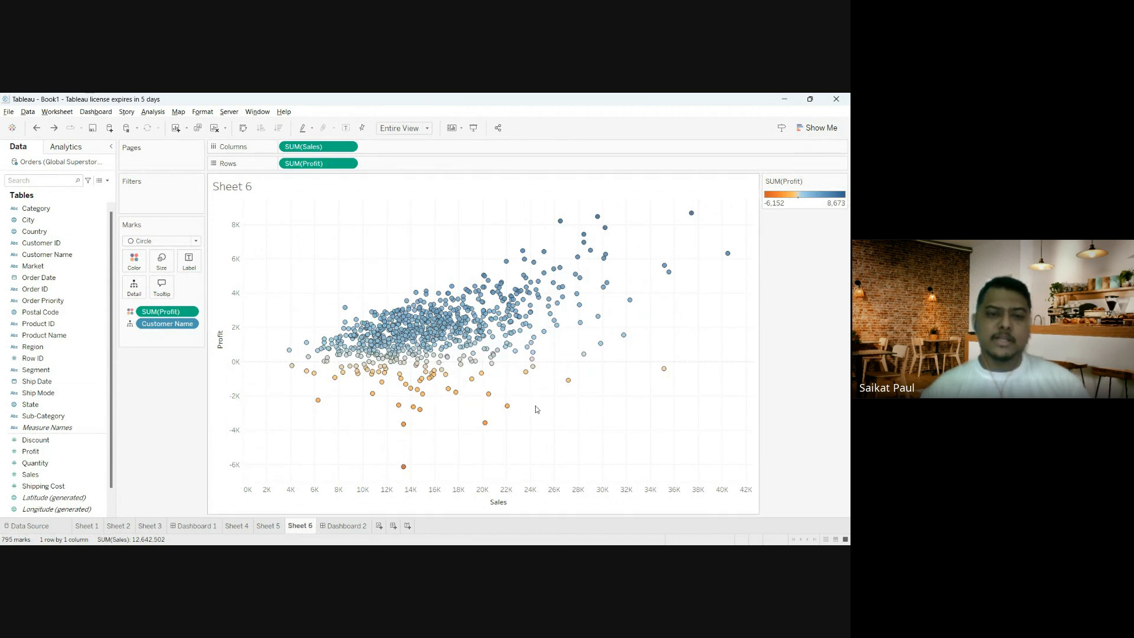
{"action": "left_click", "coordinate": [273, 527]}
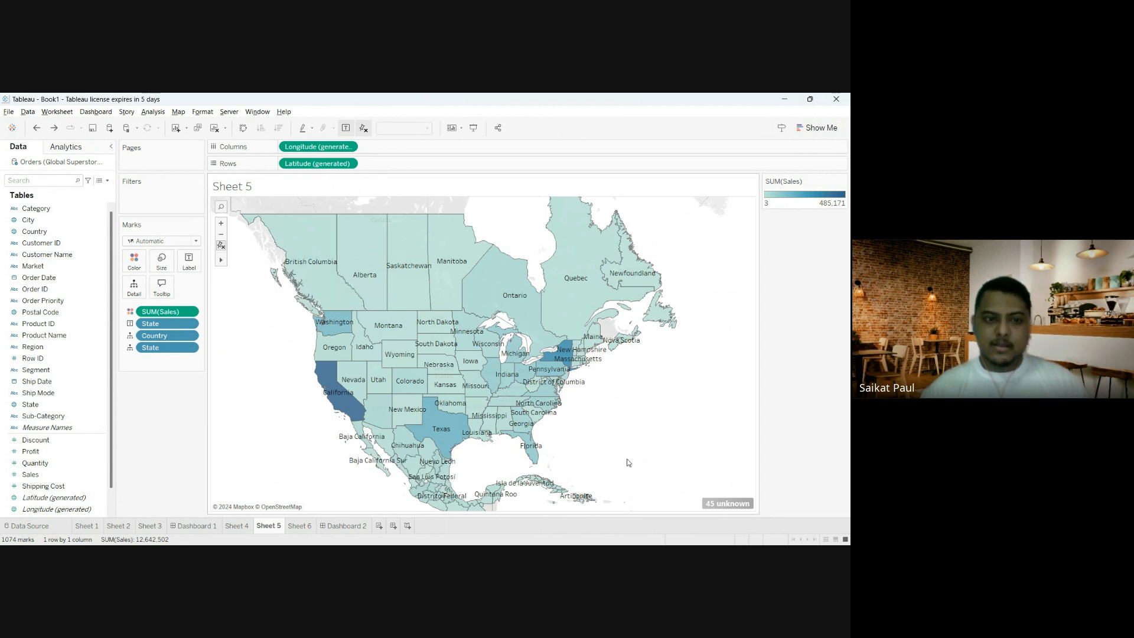
{"action": "left_click", "coordinate": [298, 525]}
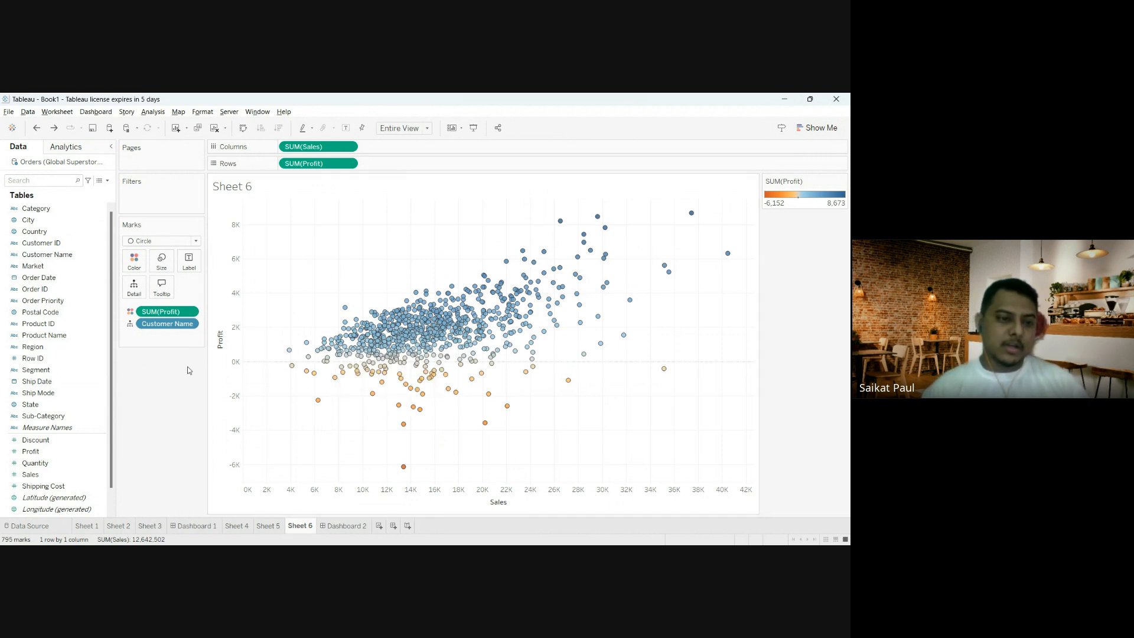
Step: Add Country and State to the detail level of the Sheet 6 scatter plot's marks
{"action": "left_click", "coordinate": [21, 234]}
{"action": "left_click_drag", "start_coordinate": [20, 233], "coordinate": [145, 291]}
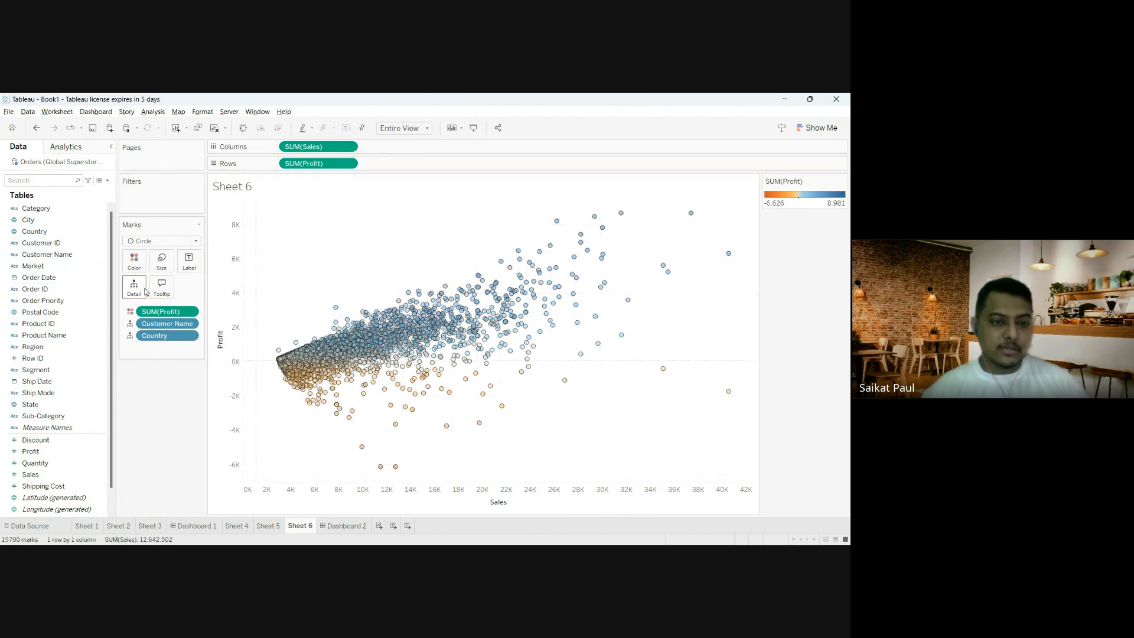
{"action": "left_click_drag", "start_coordinate": [33, 407], "coordinate": [126, 289]}
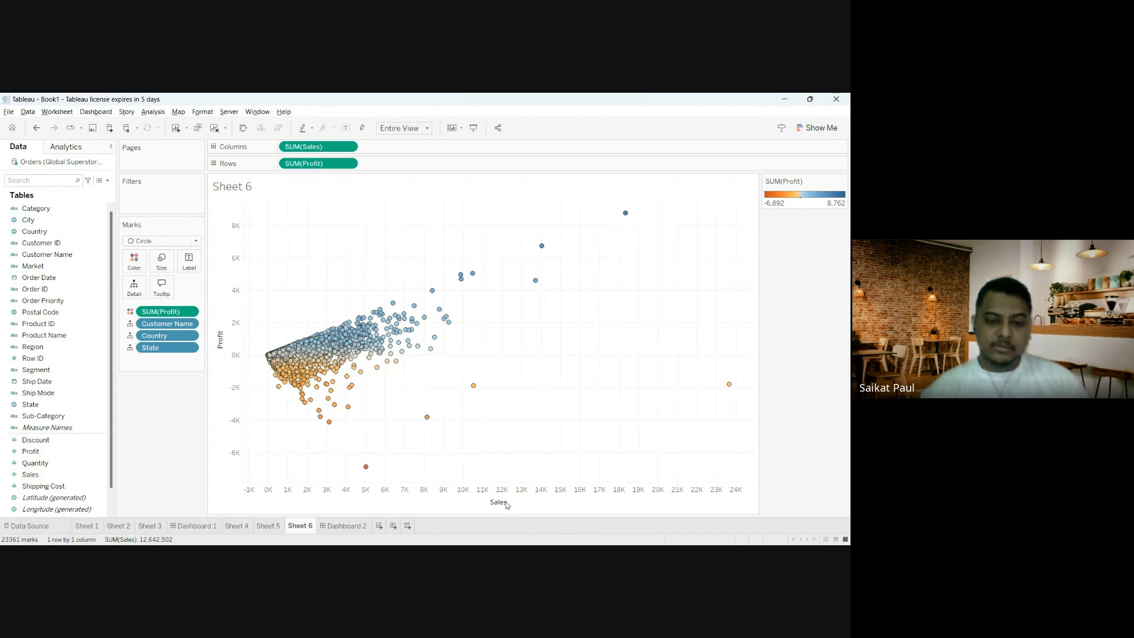
Step: On Dashboard 2, select British Columbia, Ontario and another state in turn on the map to check the highlighted scatter plot marks
{"action": "left_click", "coordinate": [360, 527]}
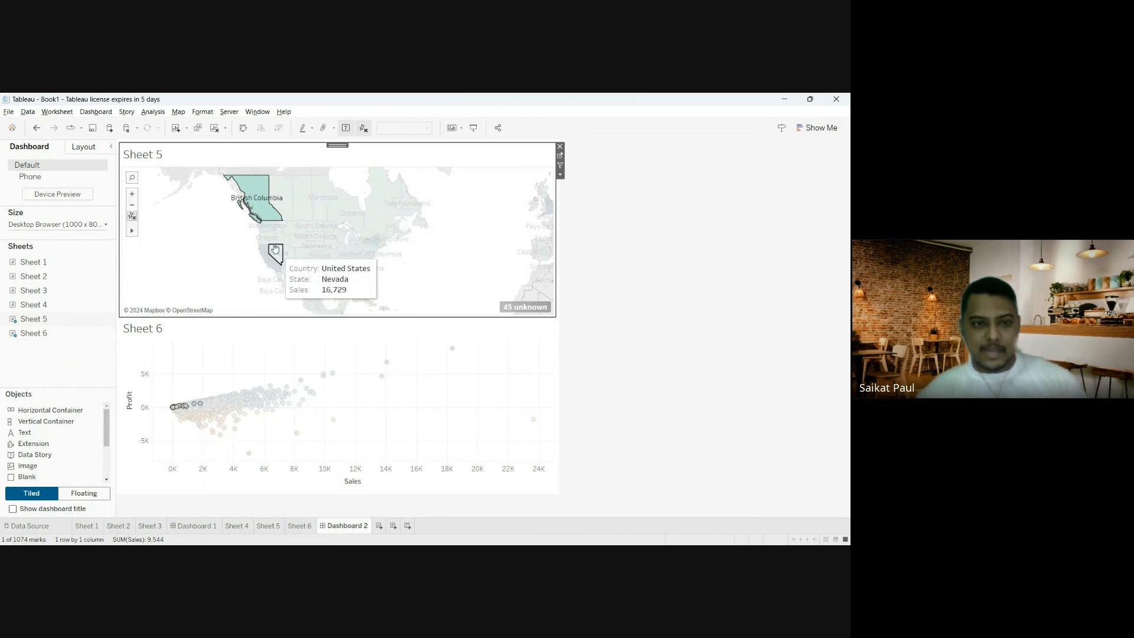
{"action": "left_click", "coordinate": [258, 195]}
{"action": "left_click", "coordinate": [257, 195]}
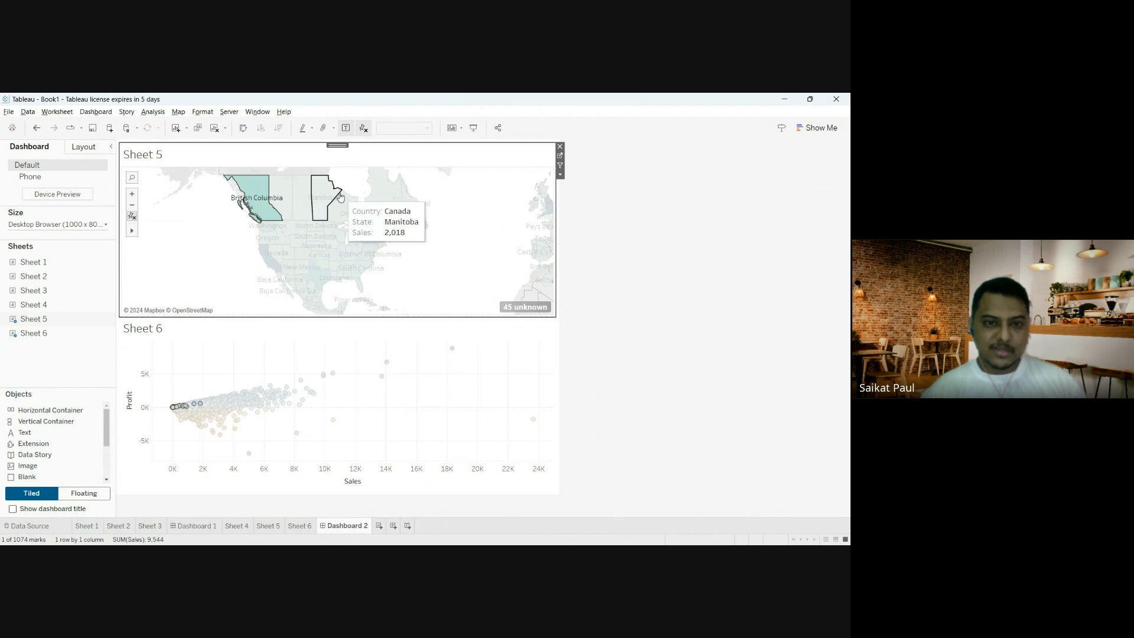
{"action": "left_click", "coordinate": [348, 219]}
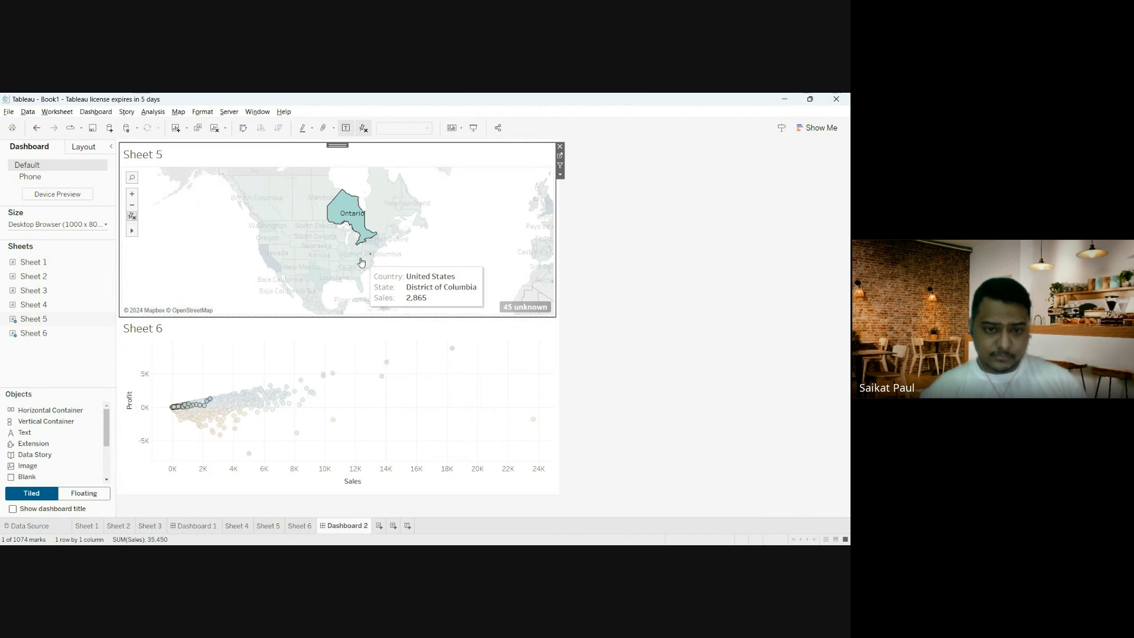
{"action": "left_click", "coordinate": [320, 247]}
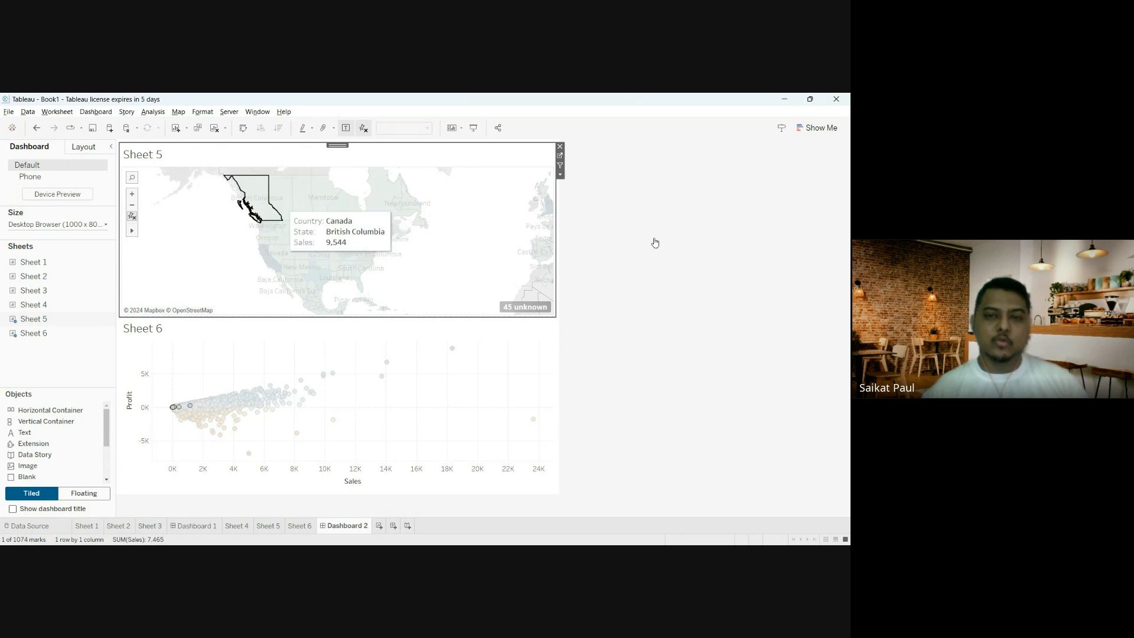
Step: Select Nebraska on the dashboard's Sheet 5 map and check a customer mark in the Sheet 6 scatter plot
{"action": "left_click", "coordinate": [246, 202]}
{"action": "left_click", "coordinate": [255, 192]}
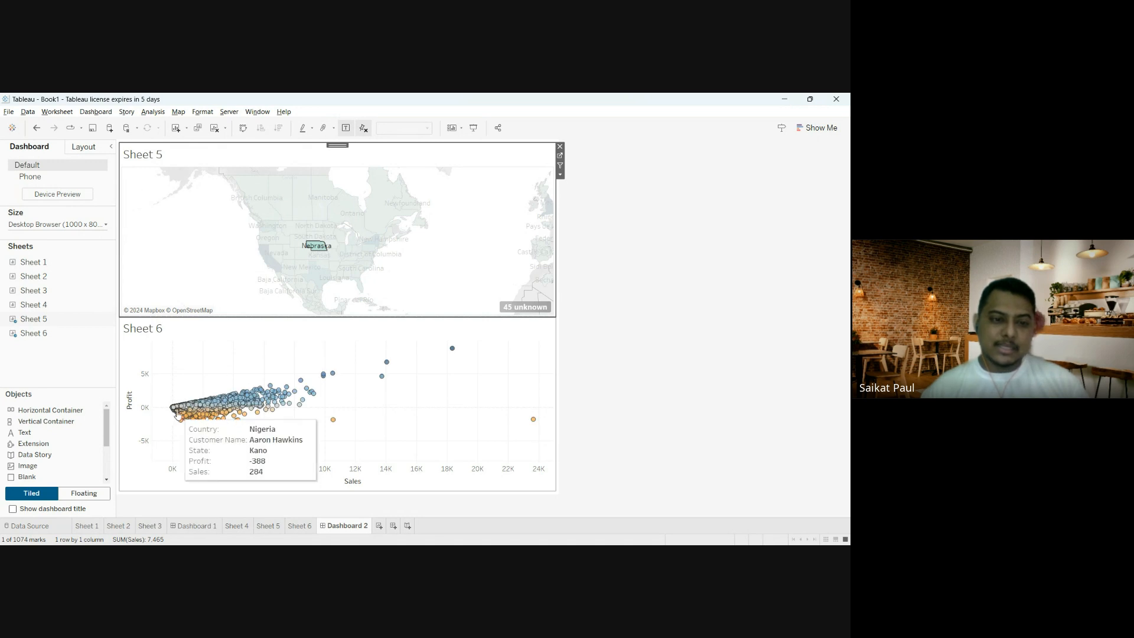
{"action": "mouse_move", "coordinate": [266, 203]}
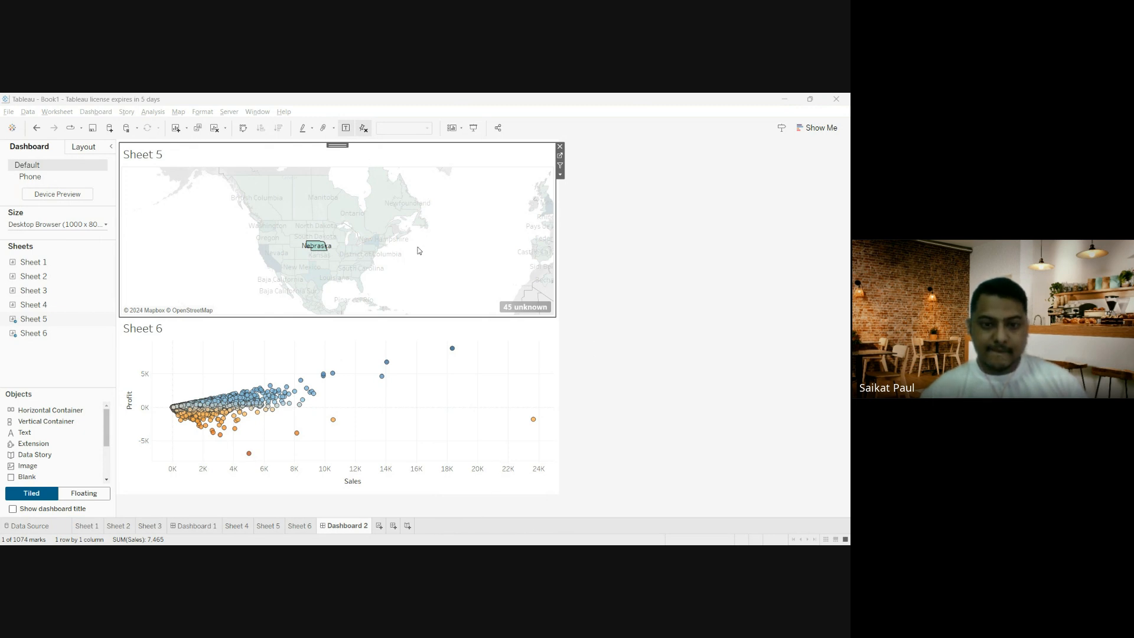
Step: Switch to the Tableau Session 2 PDF in Acrobat and read the section on Tableau file types and folders
{"action": "key", "text": "alt+Tab"}
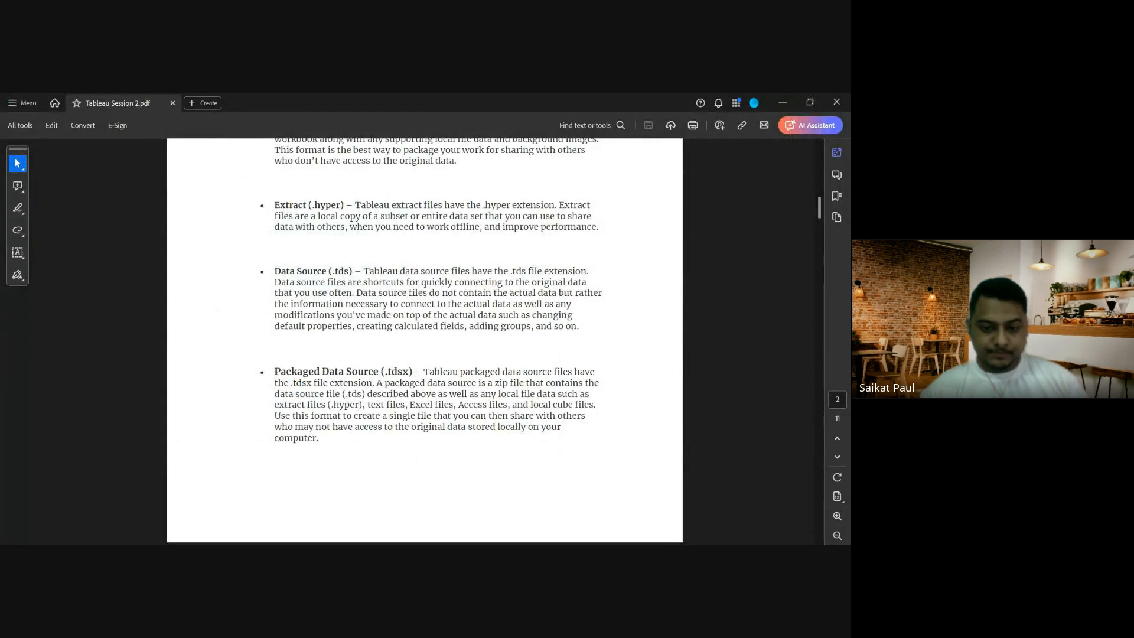
{"action": "scroll", "coordinate": [425, 340], "scroll_direction": "up", "scroll_amount": 5}
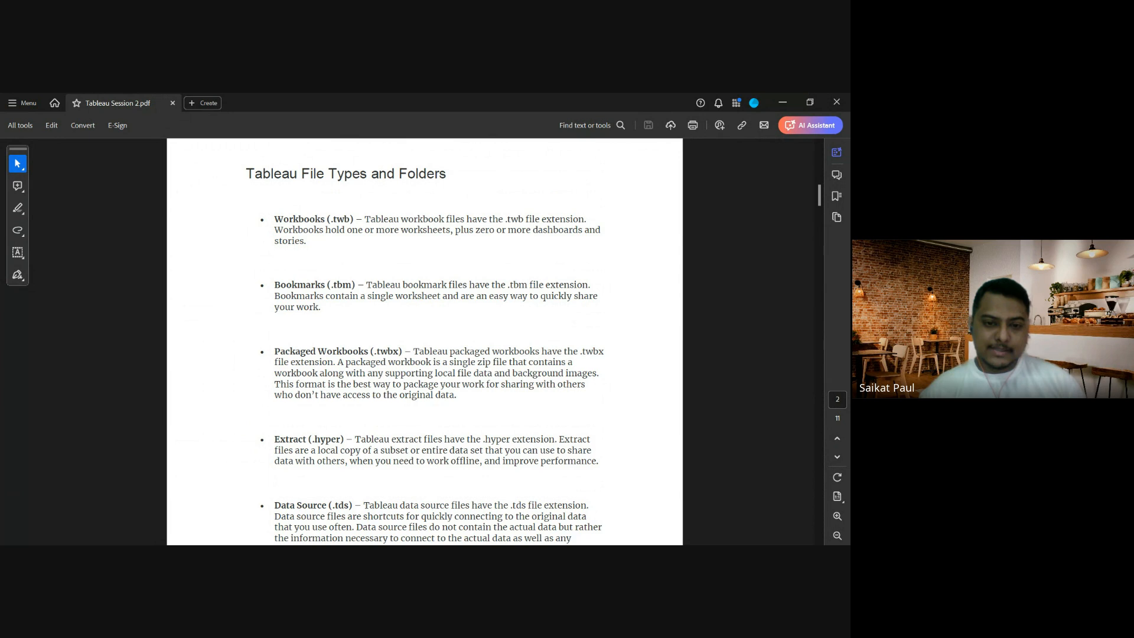
{"action": "scroll", "coordinate": [424, 345], "scroll_direction": "down", "scroll_amount": 4}
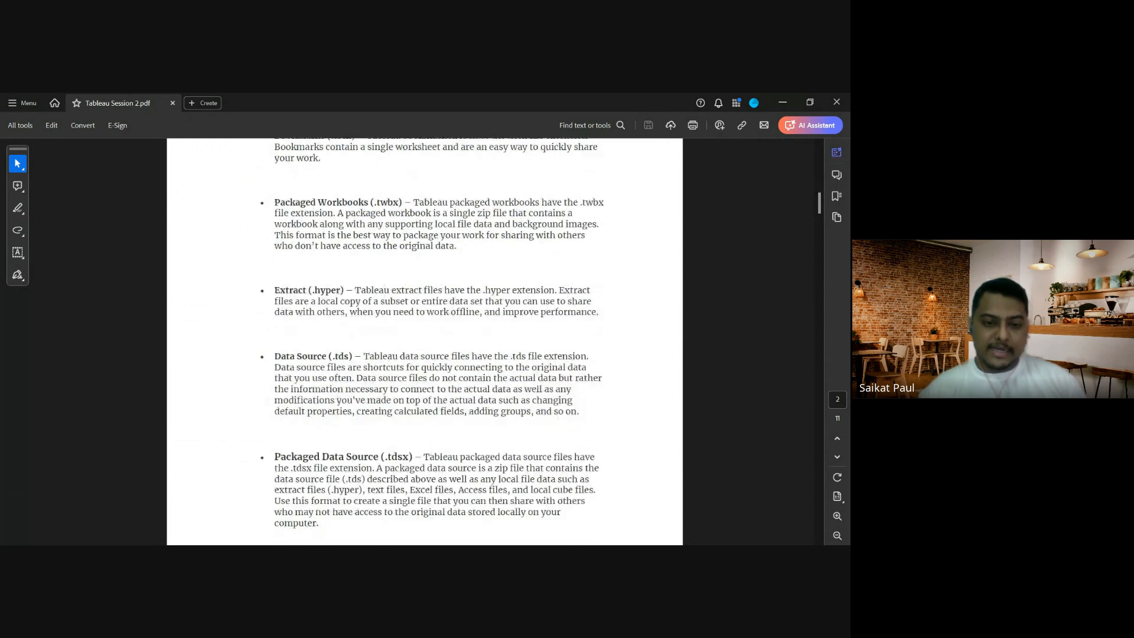
{"action": "scroll", "coordinate": [424, 343], "scroll_direction": "up", "scroll_amount": 4}
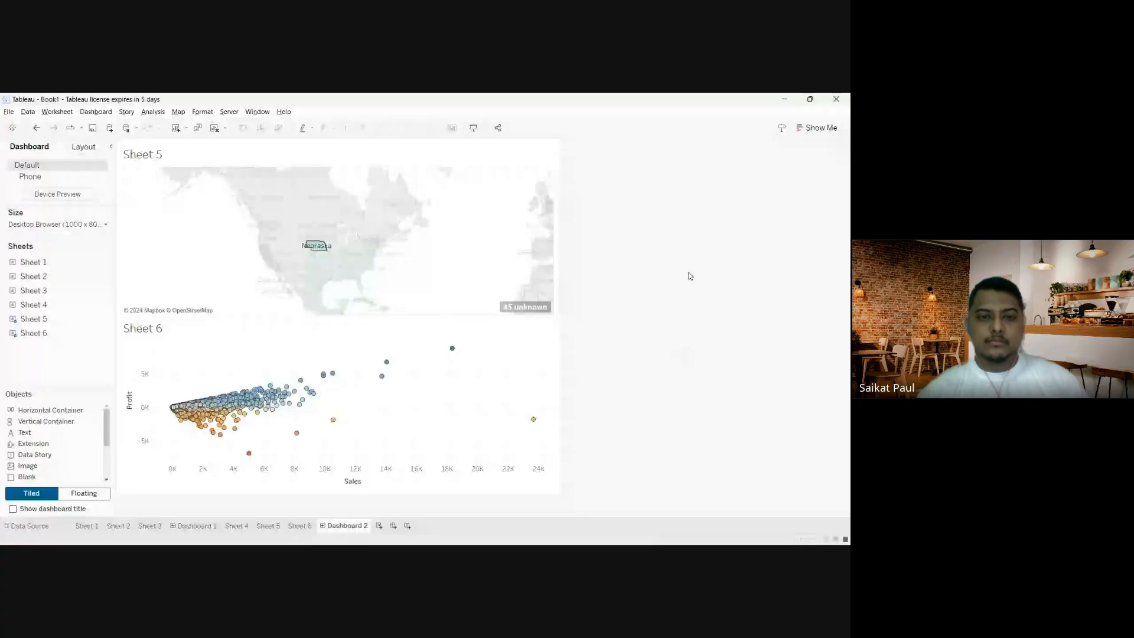
Step: Return to the Tableau workbook and look through Sheet 1, Sheet 2, Sheet 3 and Sheet 4
{"action": "left_click", "coordinate": [94, 527]}
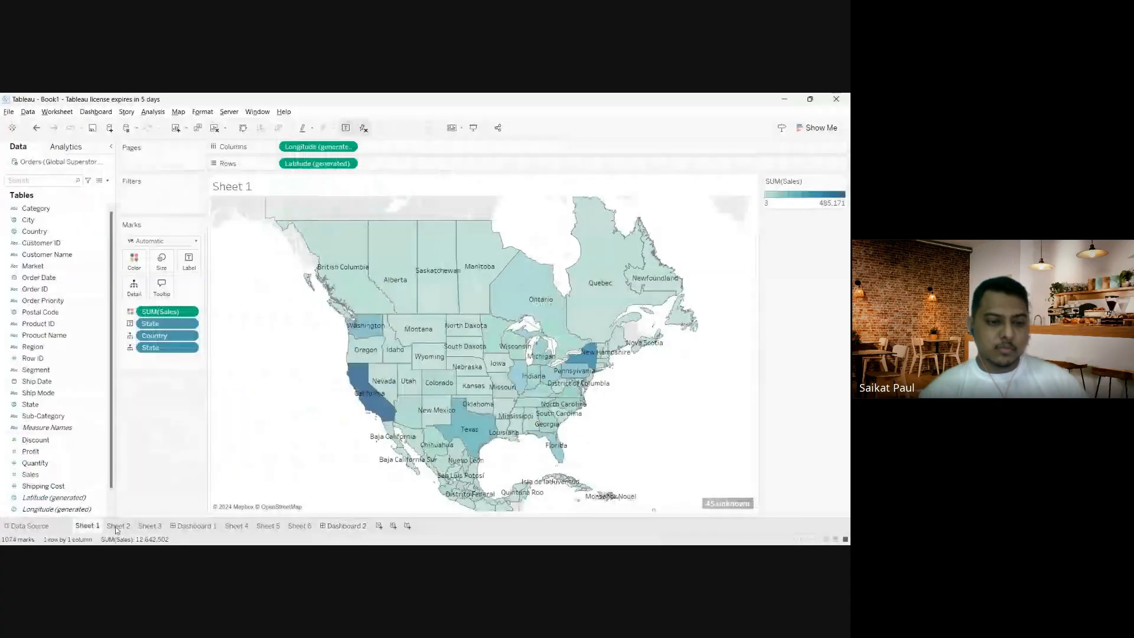
{"action": "left_click", "coordinate": [118, 527]}
{"action": "left_click", "coordinate": [150, 526]}
{"action": "left_click", "coordinate": [237, 525]}
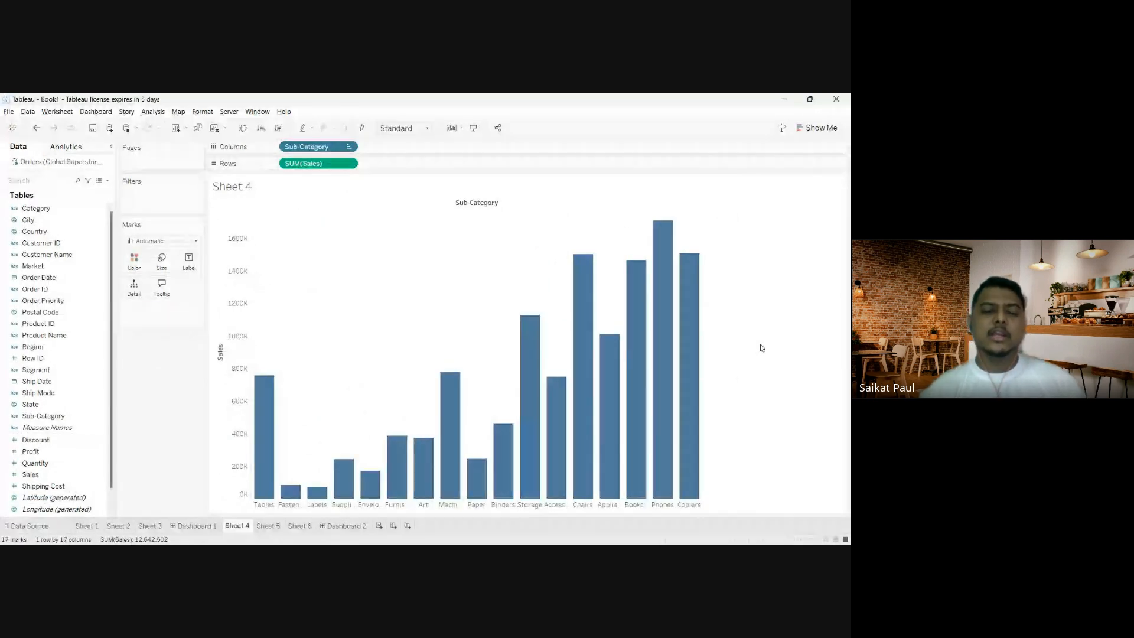
Step: Go to Sheet 5, save the workbook as 123, and save it again as a Tableau packaged workbook named 456
{"action": "key", "text": "ctrl+Tab"}
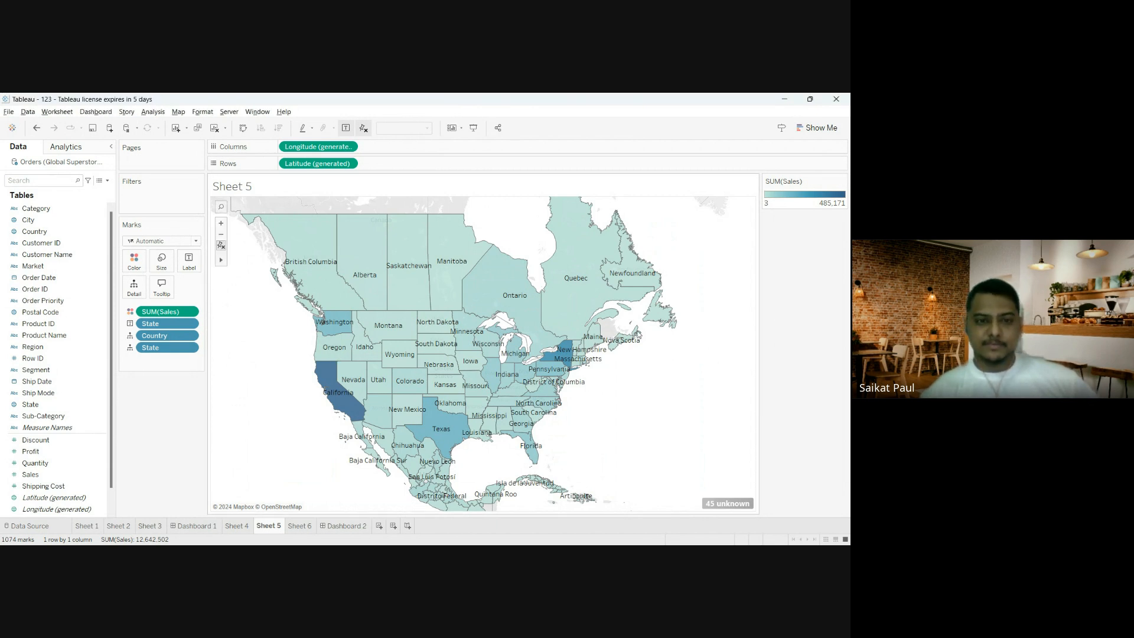
{"action": "mouse_move", "coordinate": [638, 334]}
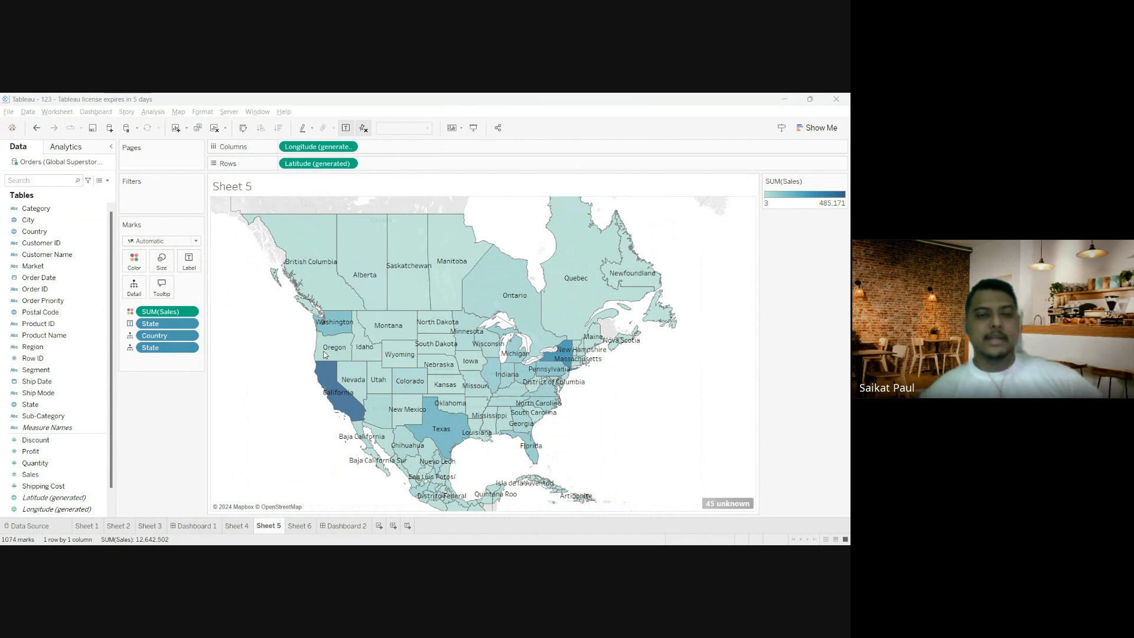
{"action": "left_click", "coordinate": [601, 400]}
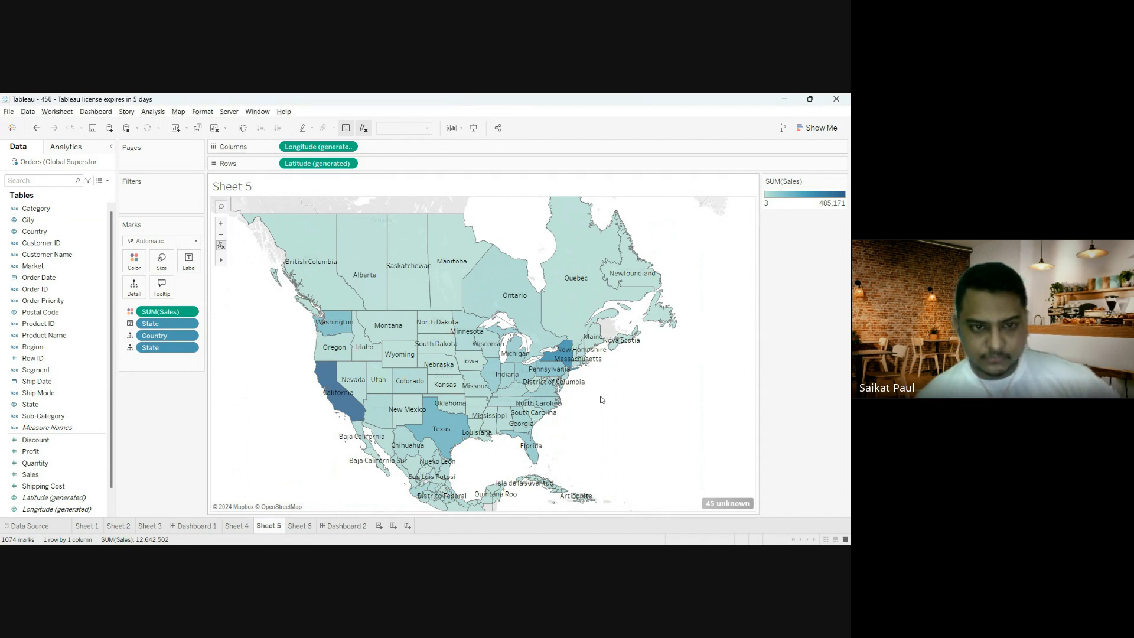
Step: Show the desktop, compare the file types and sizes of the saved workbooks 123 and 456, and return to the Tableau workbook
{"action": "key", "text": "alt+Tab"}
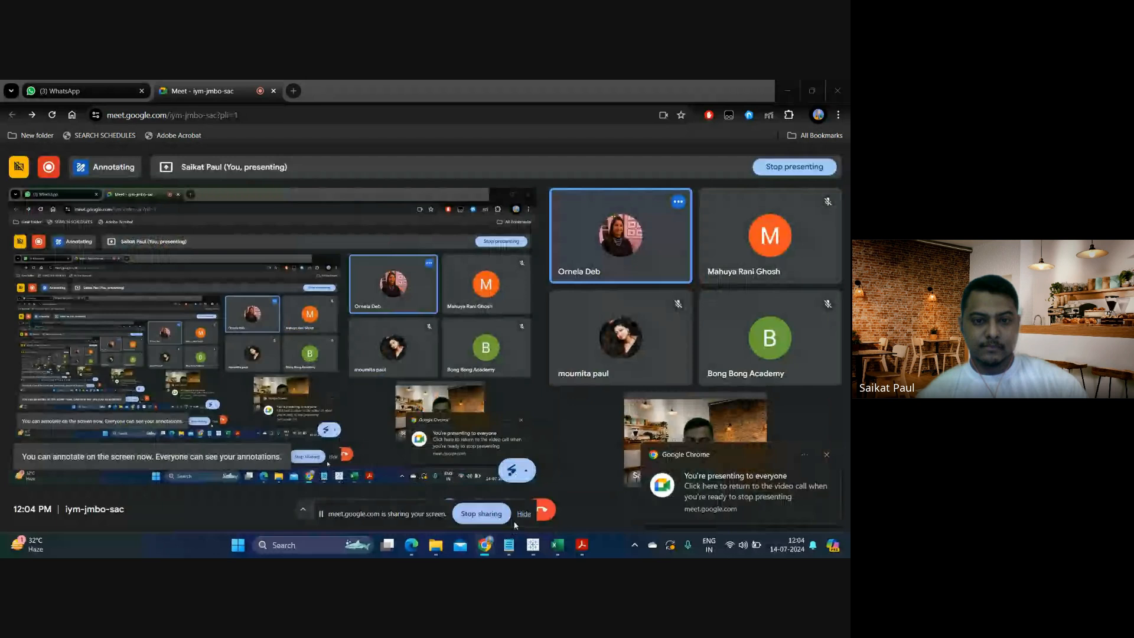
{"action": "key", "text": "super+d"}
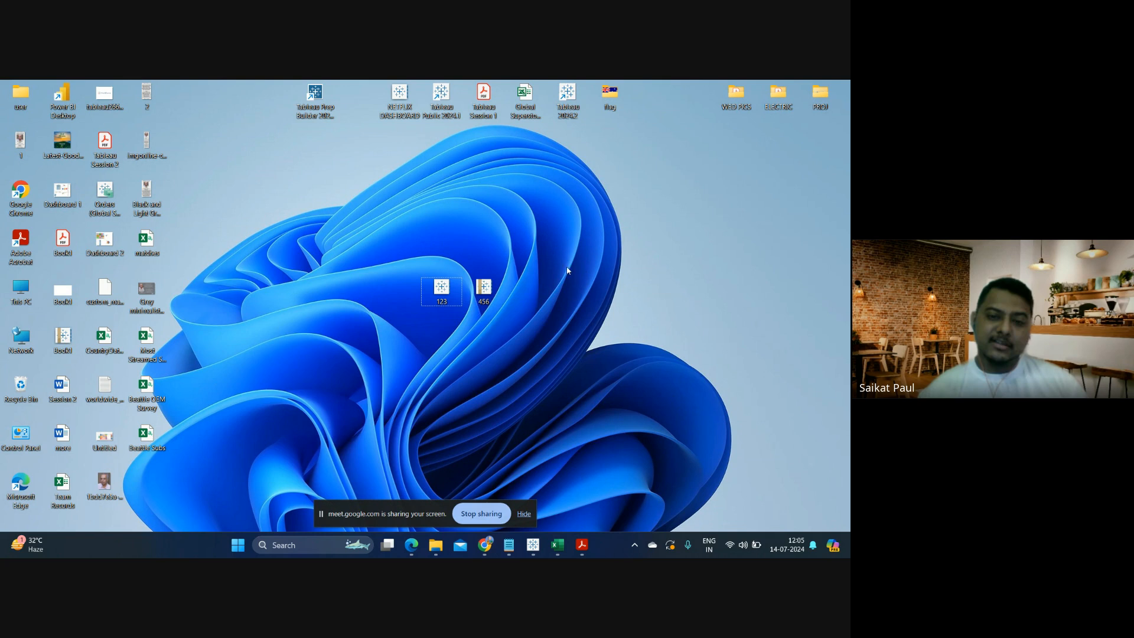
{"action": "left_click", "coordinate": [485, 288]}
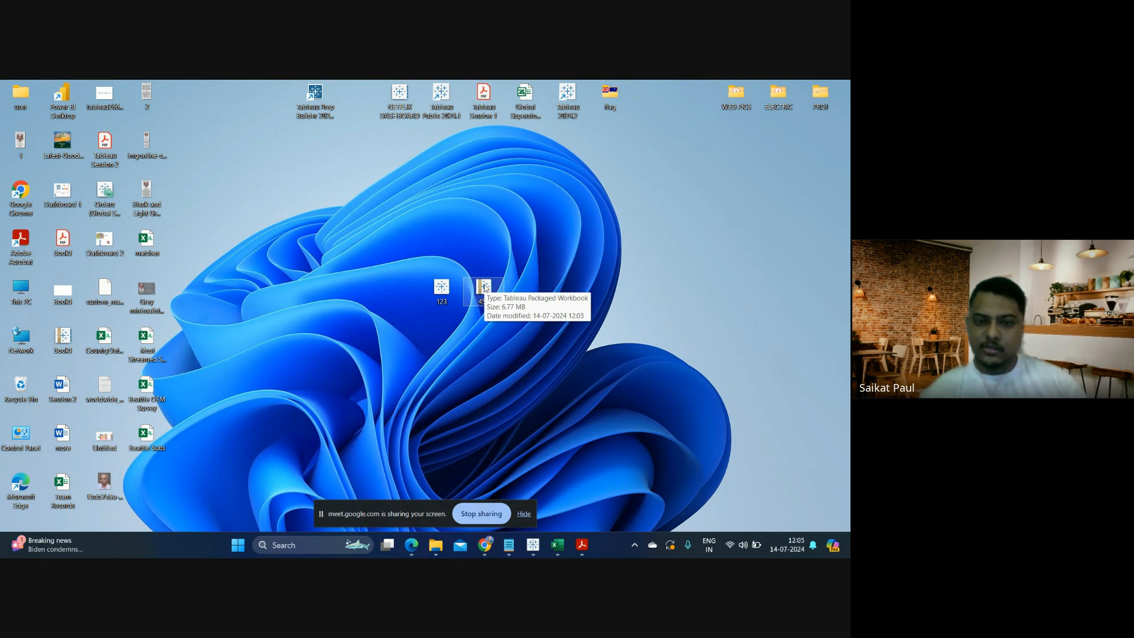
{"action": "left_click", "coordinate": [441, 291]}
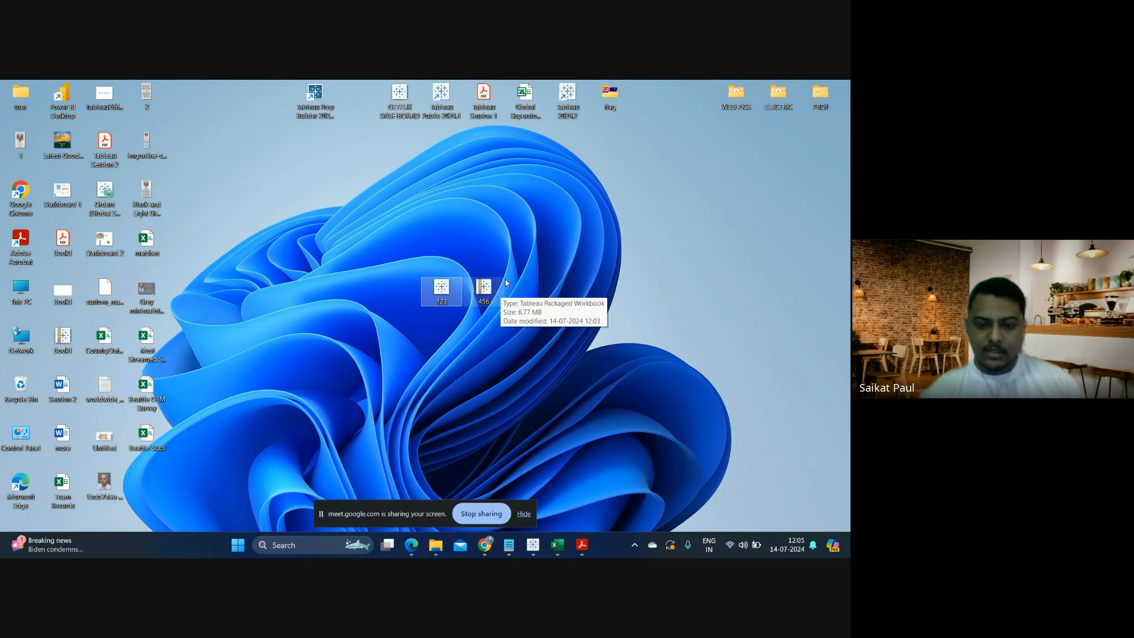
{"action": "left_click", "coordinate": [485, 544]}
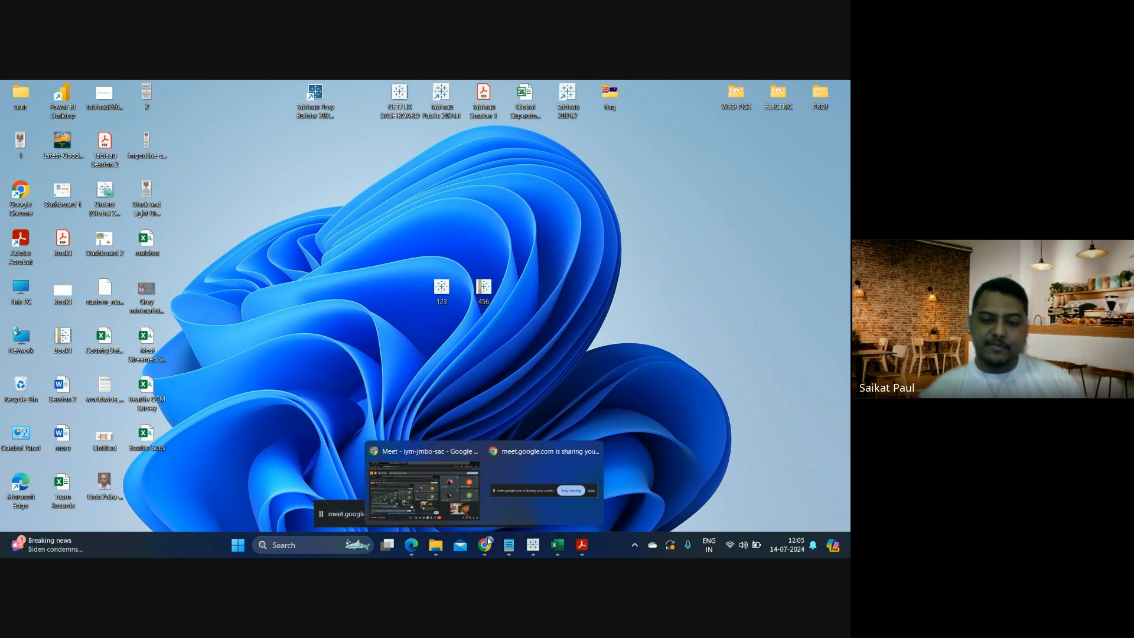
{"action": "left_click", "coordinate": [505, 487]}
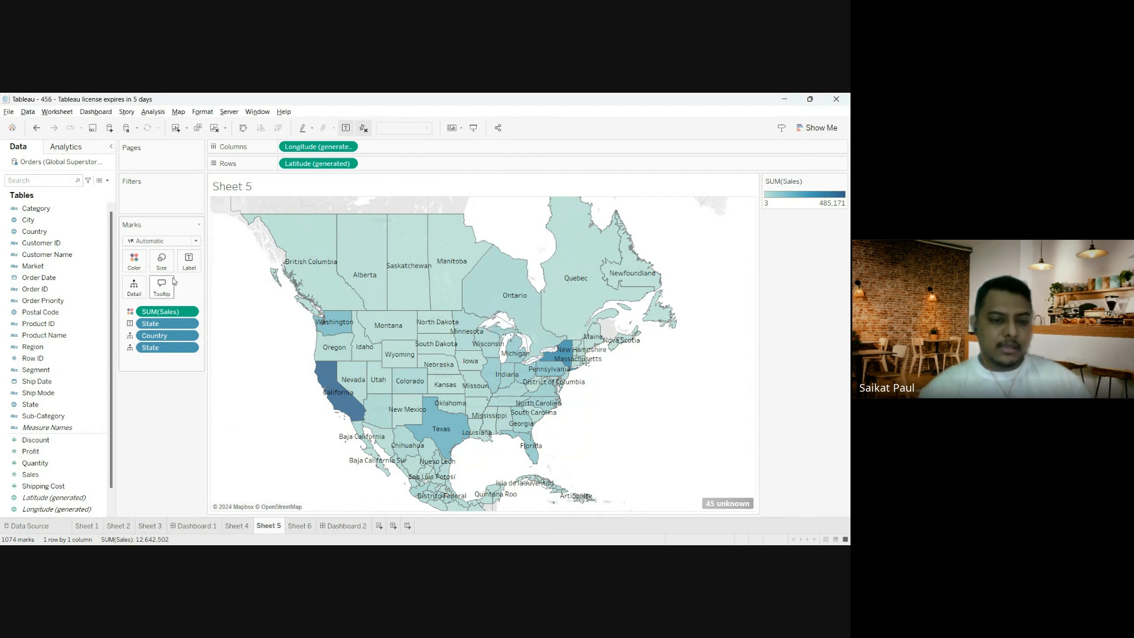
Step: Rename the Customer Name field in the data source to Customer Name renew
{"action": "left_click", "coordinate": [27, 267]}
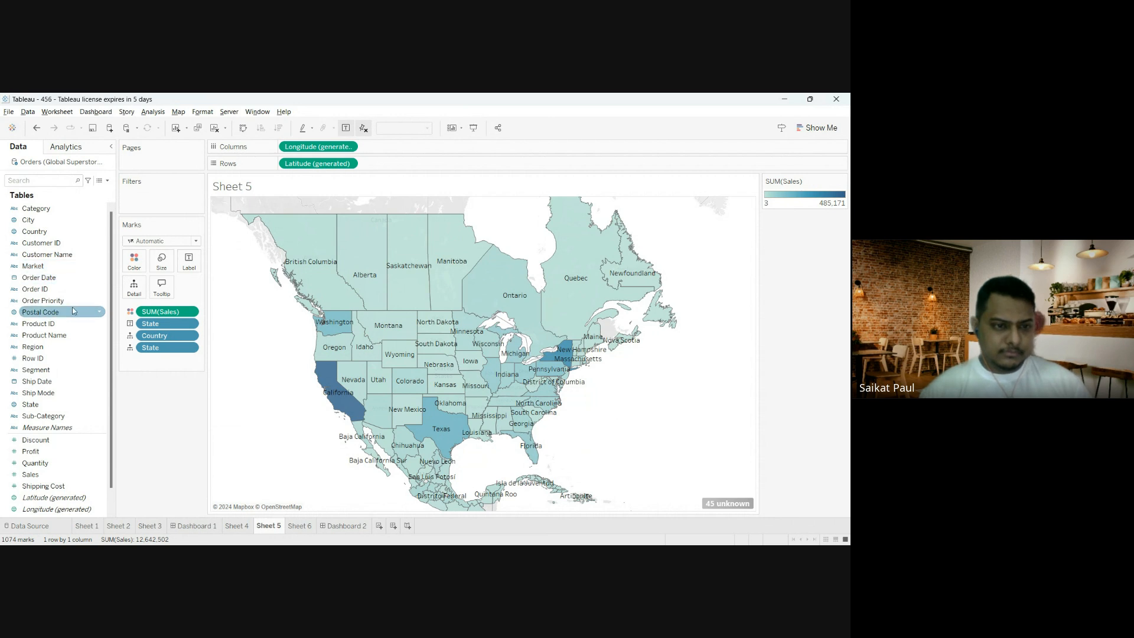
{"action": "left_click", "coordinate": [55, 255]}
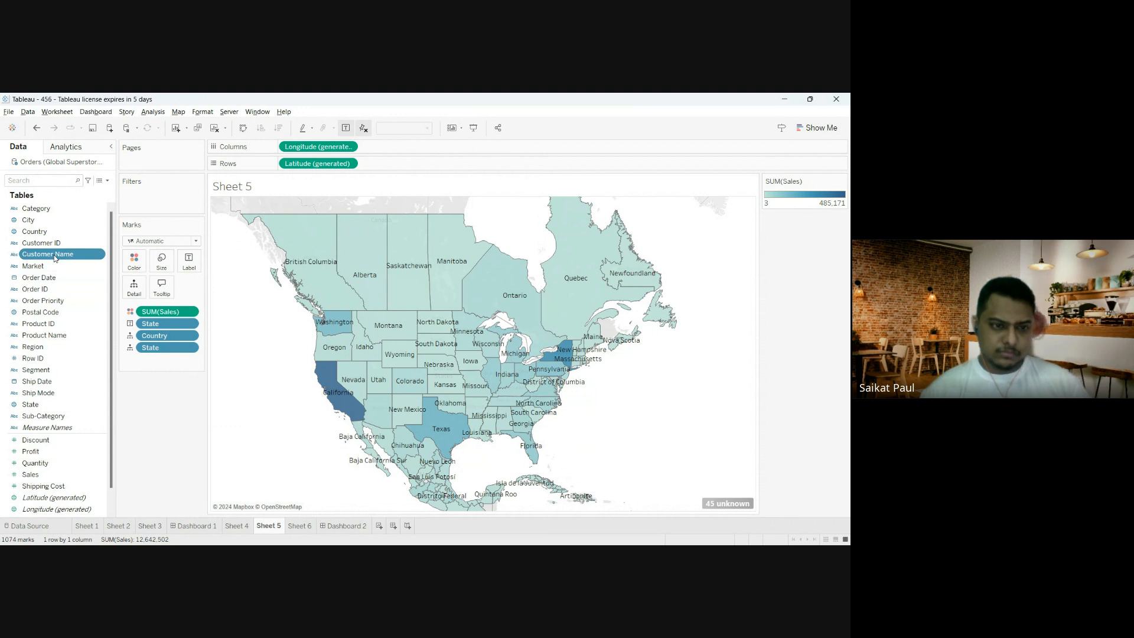
{"action": "left_click", "coordinate": [87, 255]}
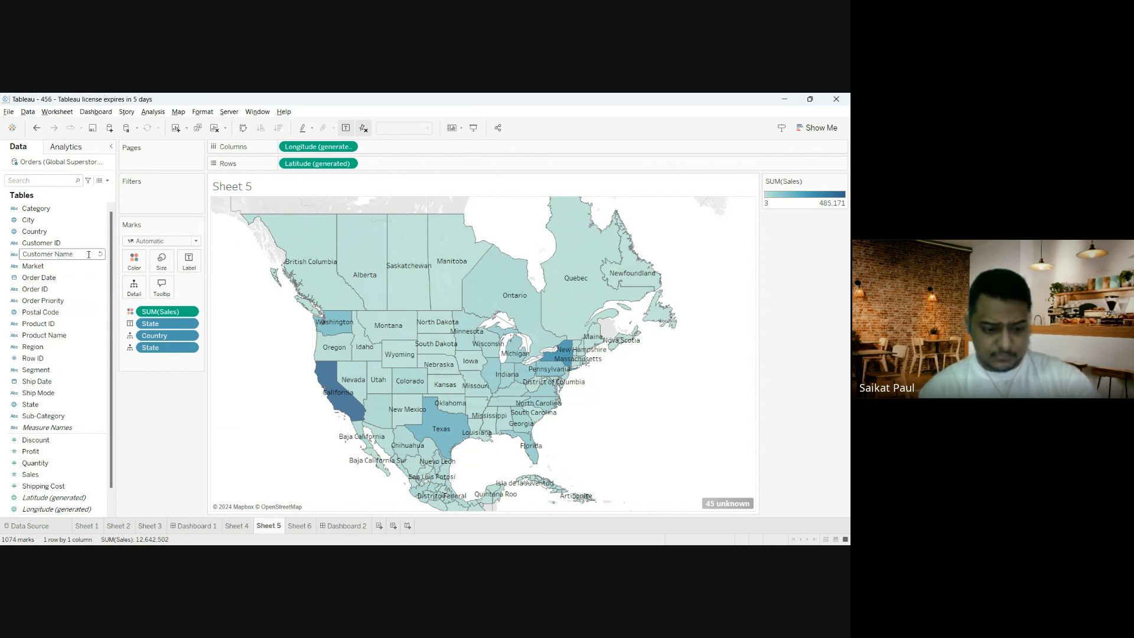
{"action": "type", "text": "re"}
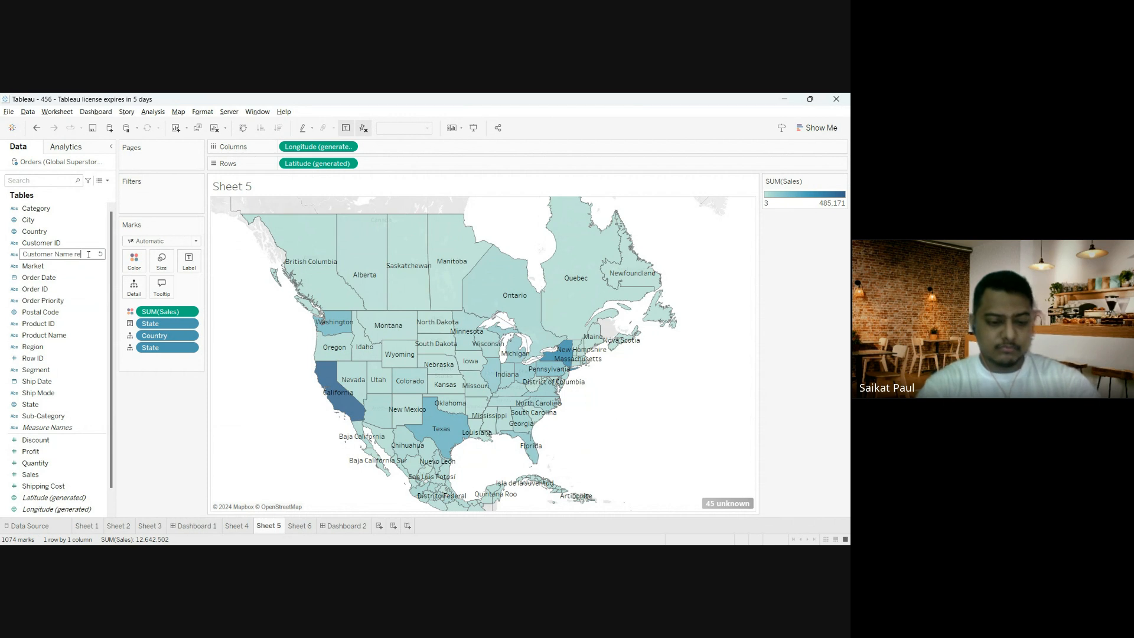
{"action": "type", "text": "new"}
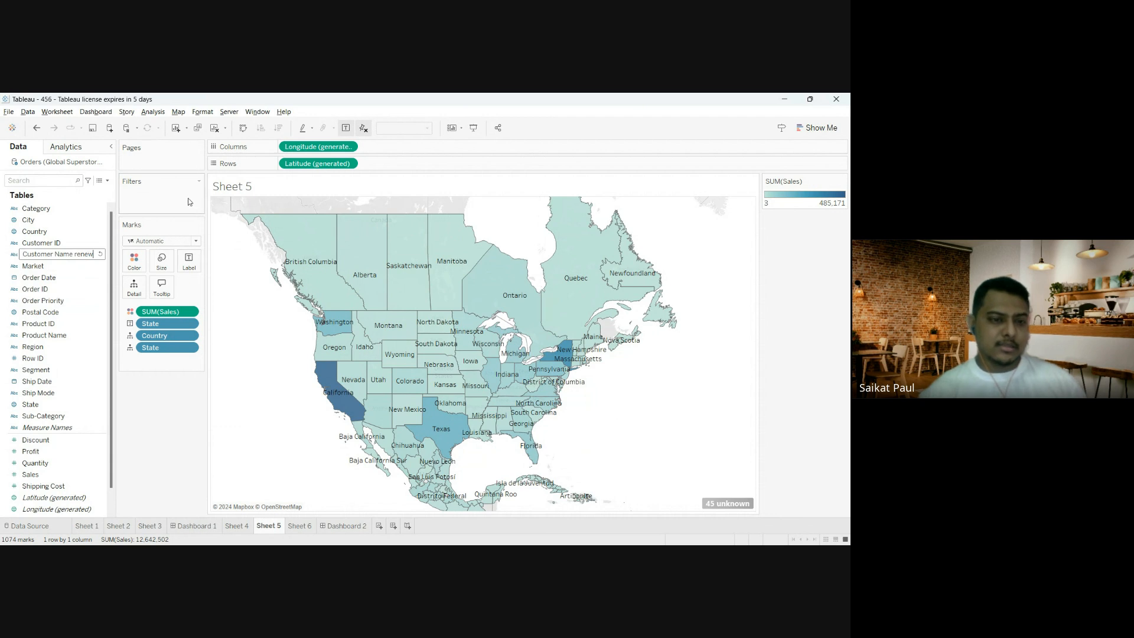
{"action": "key", "text": "Return"}
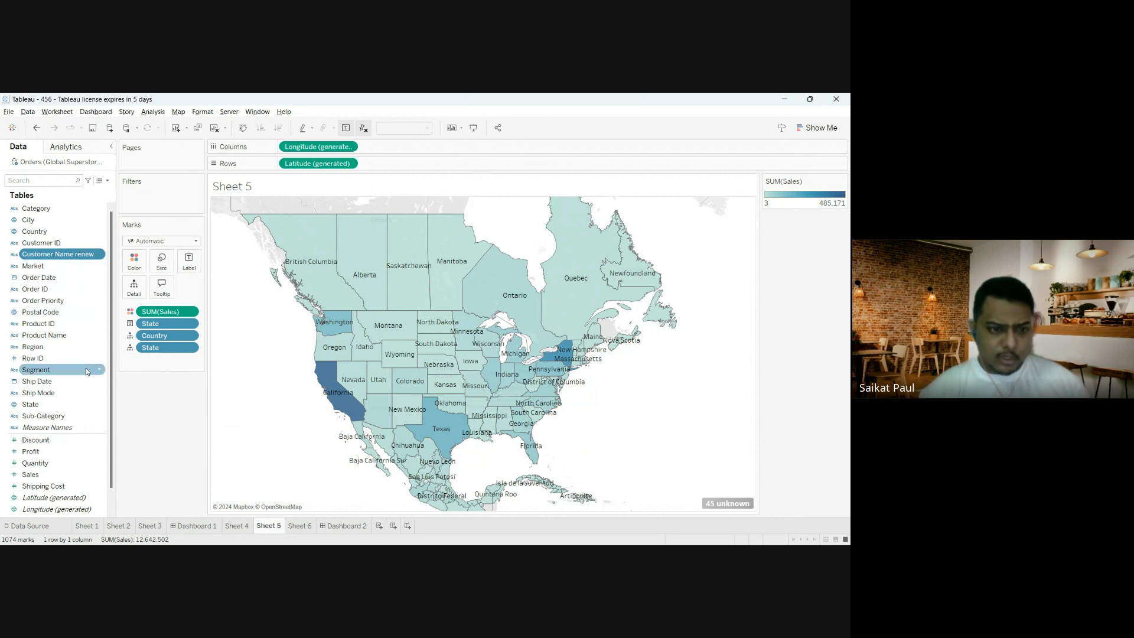
Step: Create a calculated field in the Orders (Global Superstore) data source of workbook 456
{"action": "left_click", "coordinate": [108, 183]}
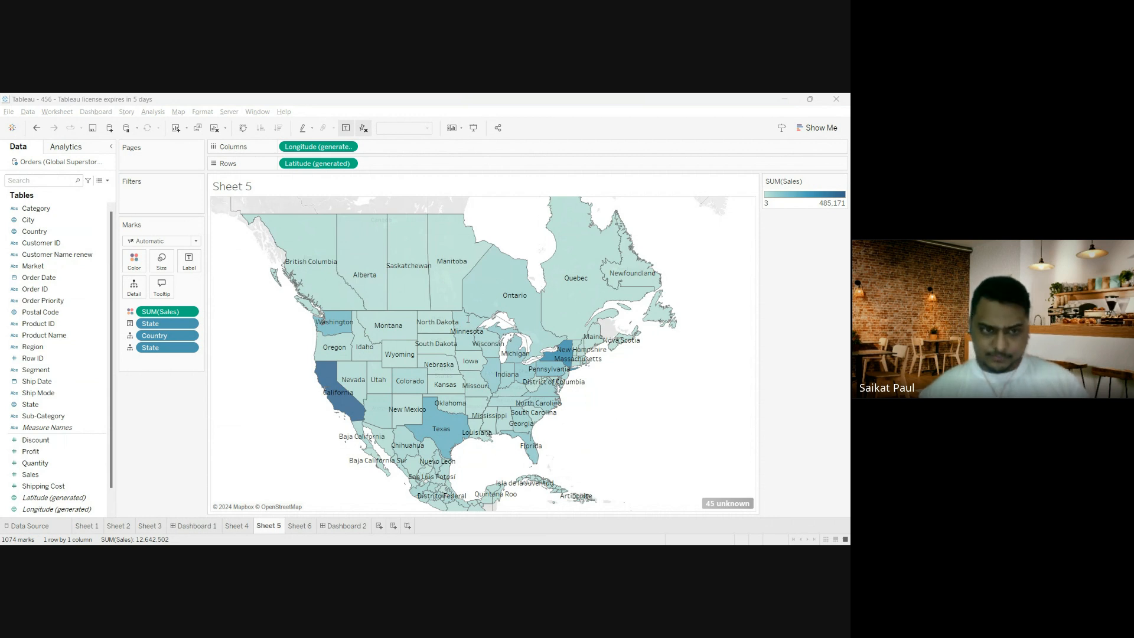
{"action": "left_click", "coordinate": [545, 373]}
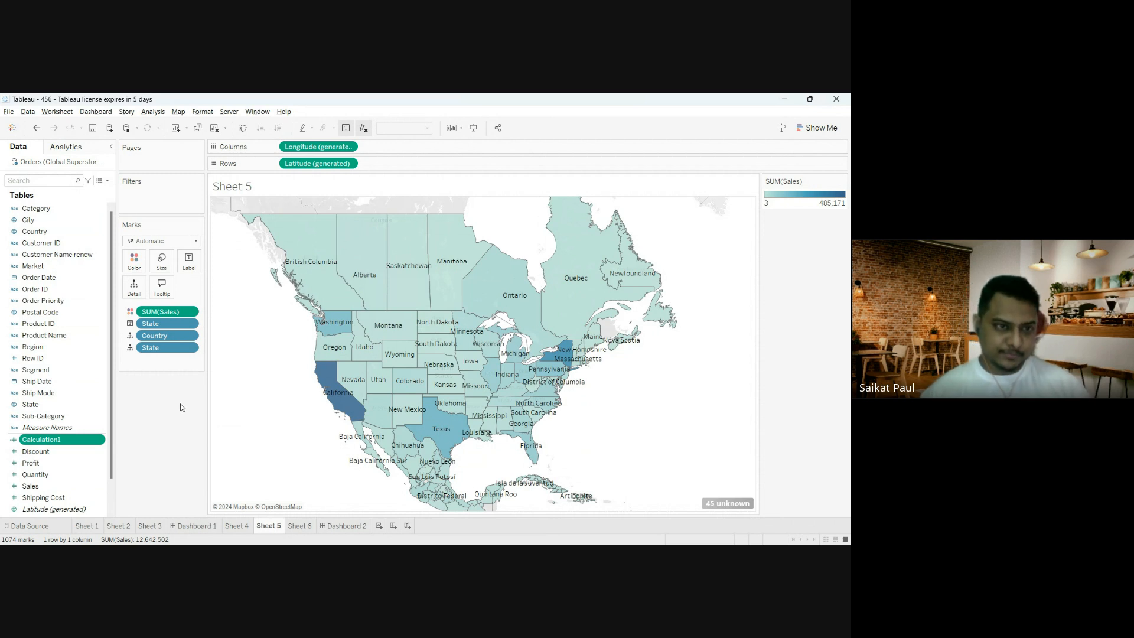
{"action": "left_click", "coordinate": [107, 183]}
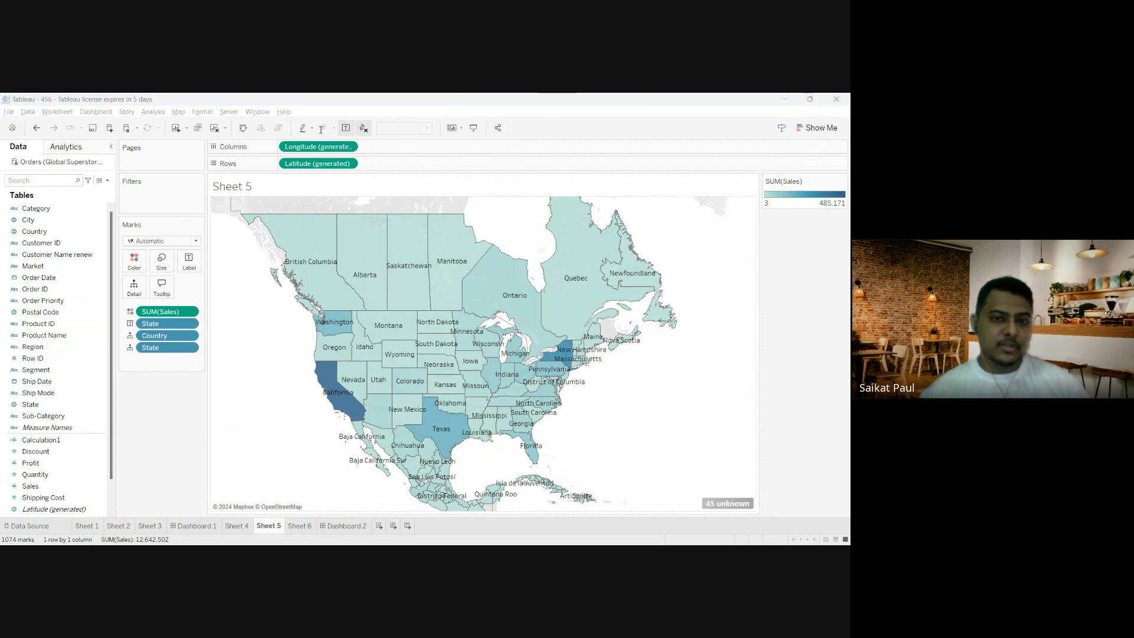
{"action": "left_click", "coordinate": [411, 115]}
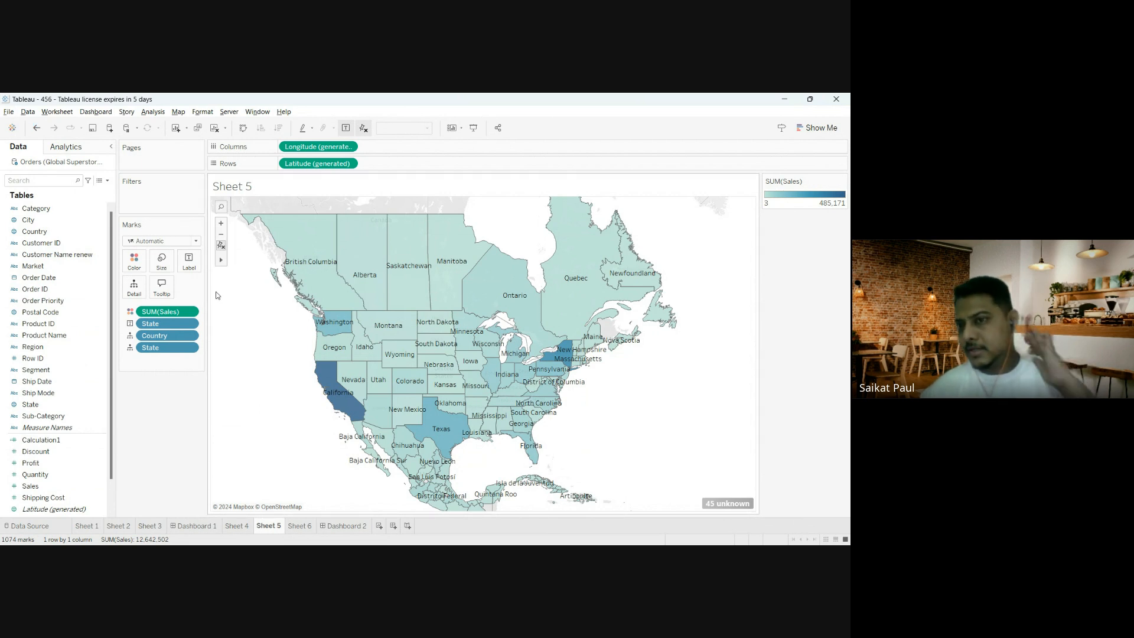
Step: Create a new blank workbook and connect it to the saved Orders (Global Superstore) data source
{"action": "mouse_move", "coordinate": [423, 353]}
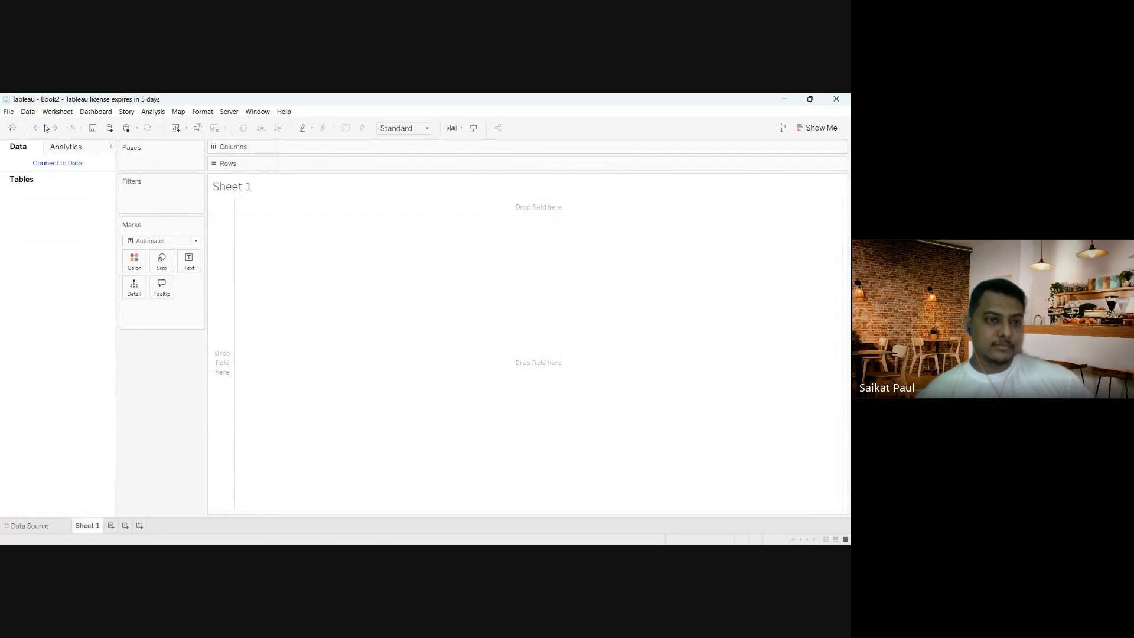
{"action": "left_click", "coordinate": [109, 127]}
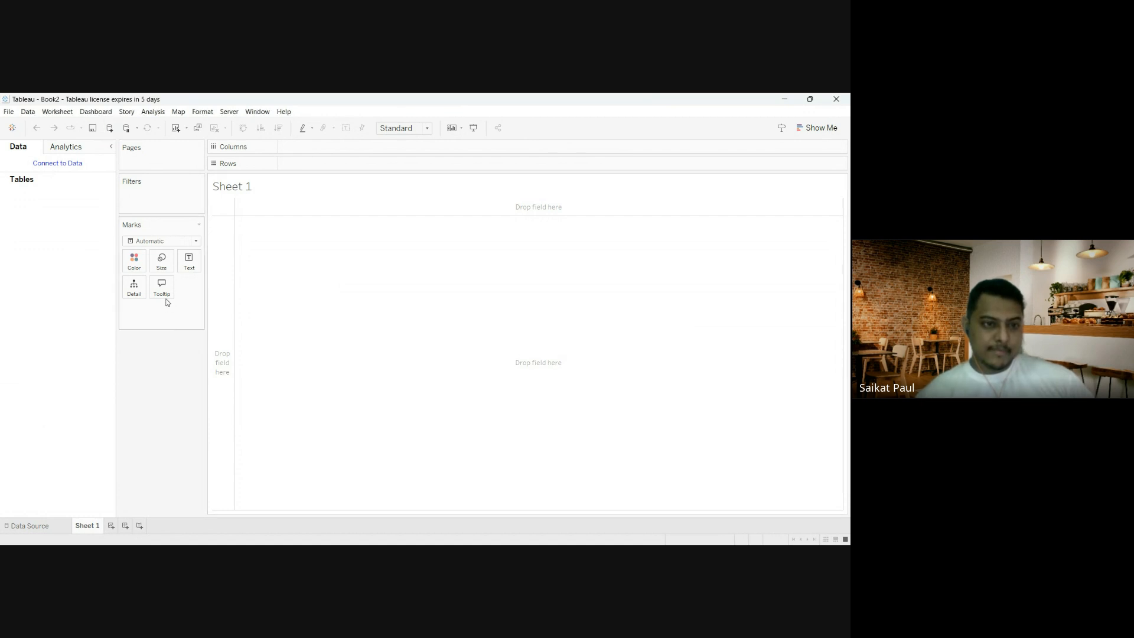
{"action": "left_click", "coordinate": [70, 166]}
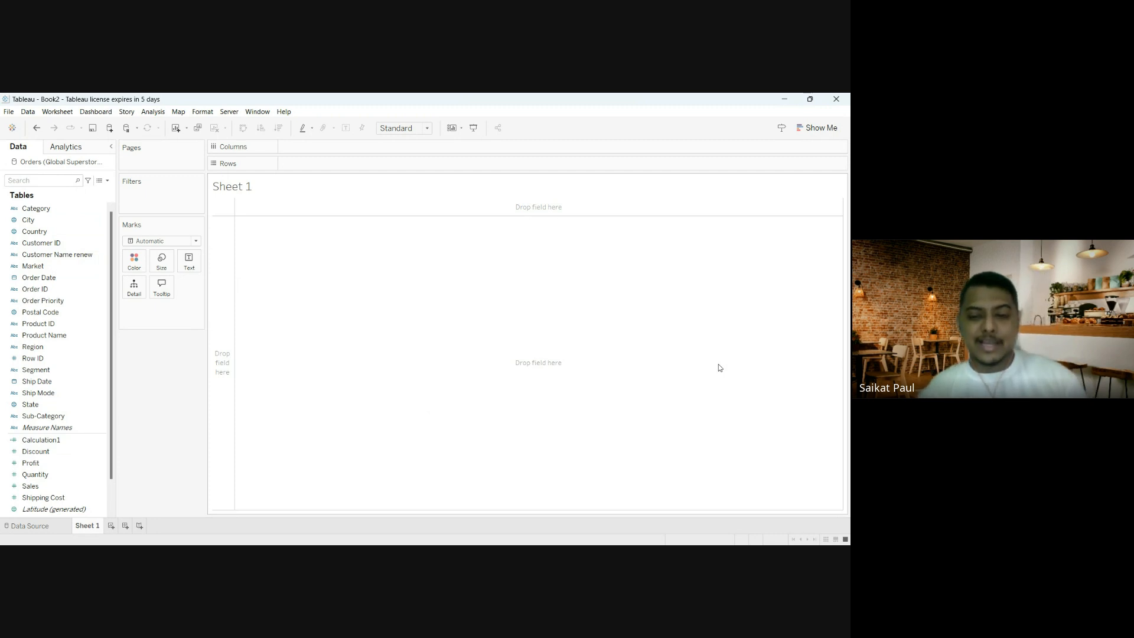
Step: Return to workbook 456, then connect a blank Book2 workbook to the saved Orders (Global Superstore) data source again
{"action": "left_click", "coordinate": [572, 512]}
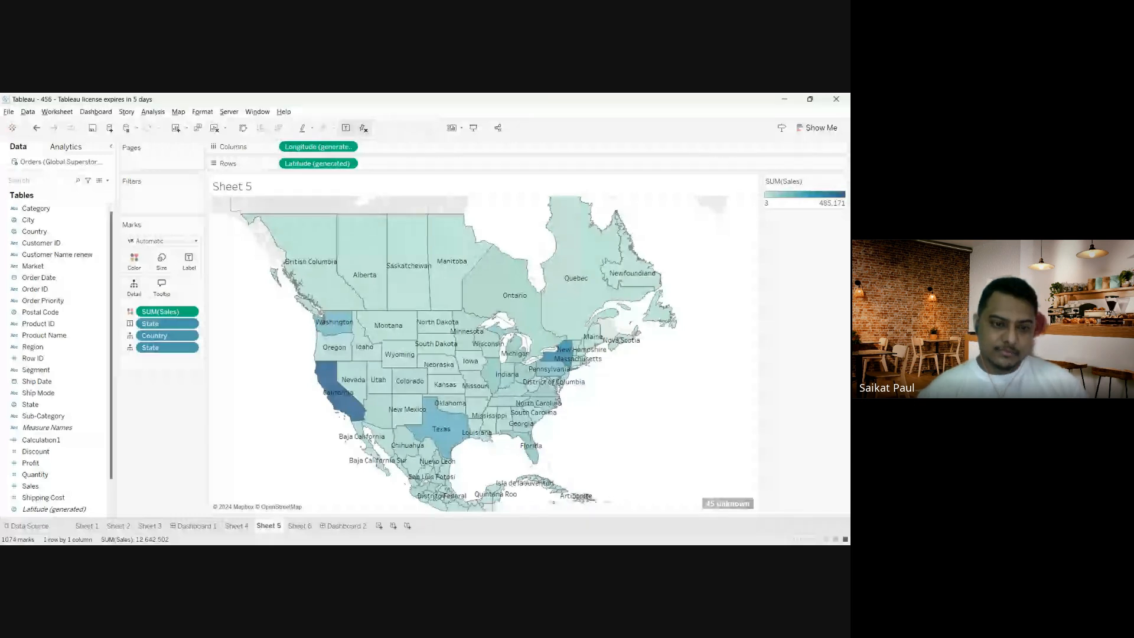
{"action": "mouse_move", "coordinate": [366, 247]}
{"action": "mouse_move", "coordinate": [585, 360]}
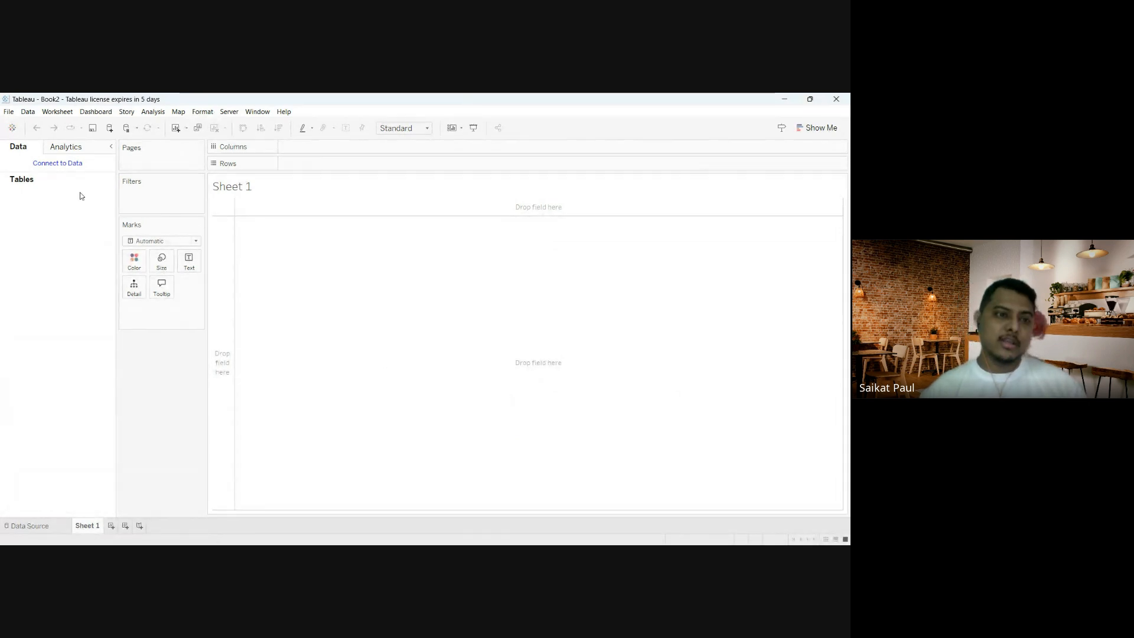
{"action": "left_click", "coordinate": [59, 165]}
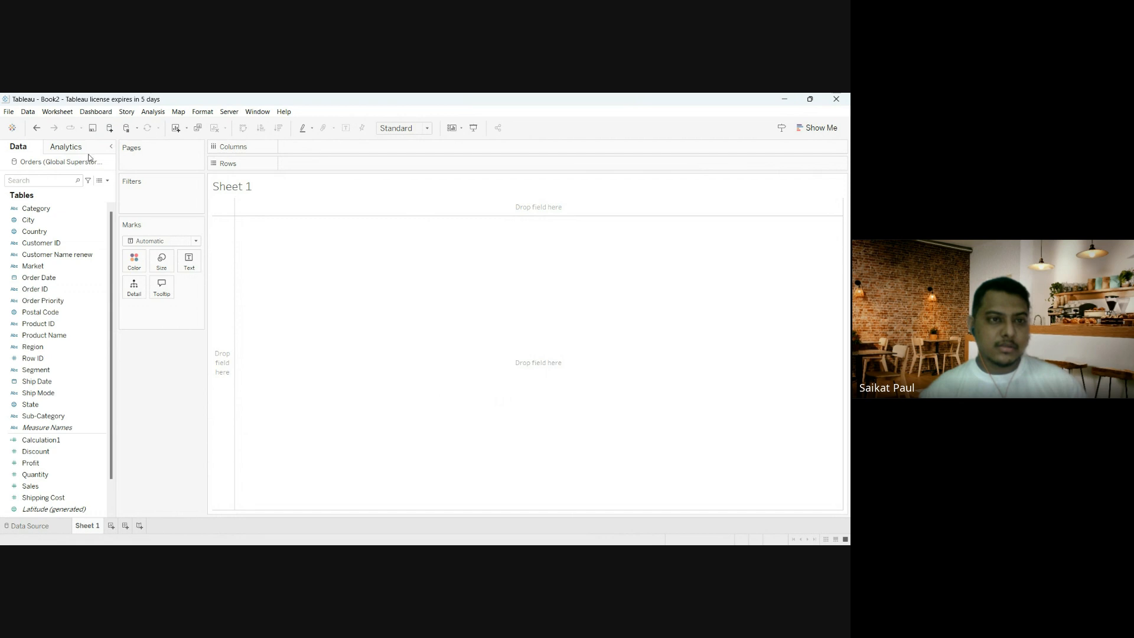
Step: Close the Orders (Global Superstore) data source in Book2
{"action": "left_click", "coordinate": [436, 556]}
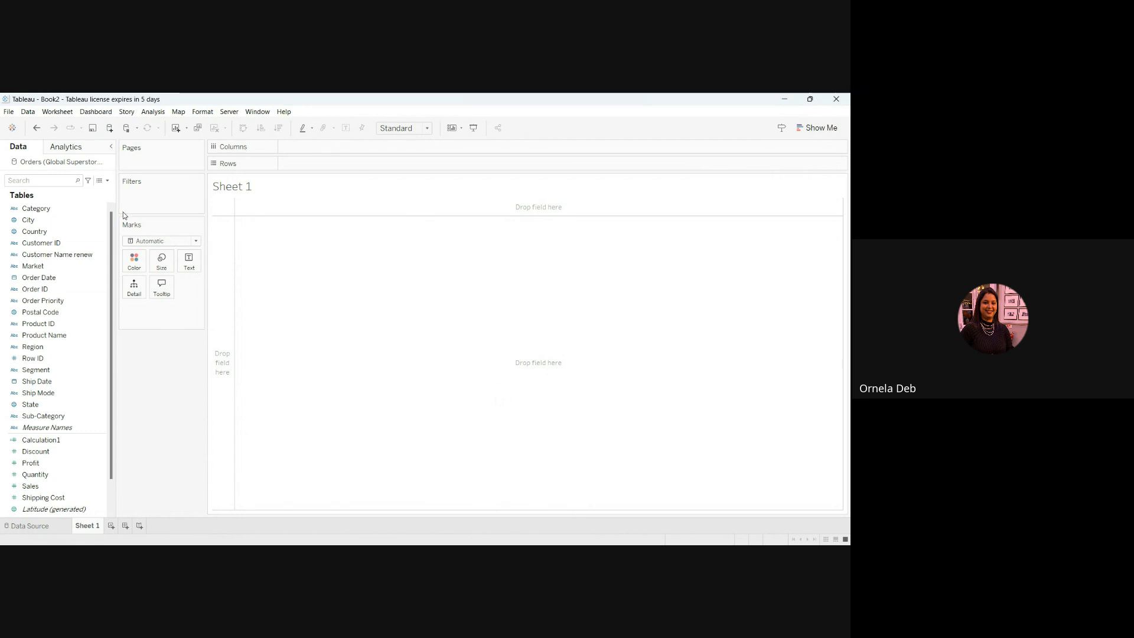
{"action": "left_click", "coordinate": [127, 233]}
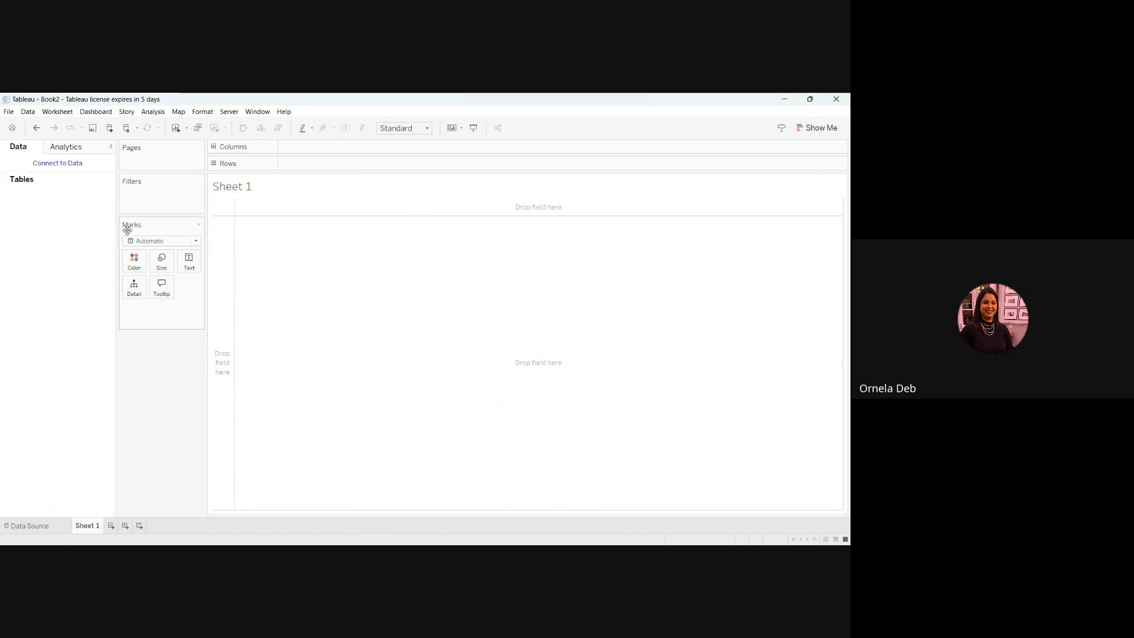
Step: Connect Book2 to the Orders table of Global Superstore, then close the Book2 workbook
{"action": "left_click", "coordinate": [71, 165]}
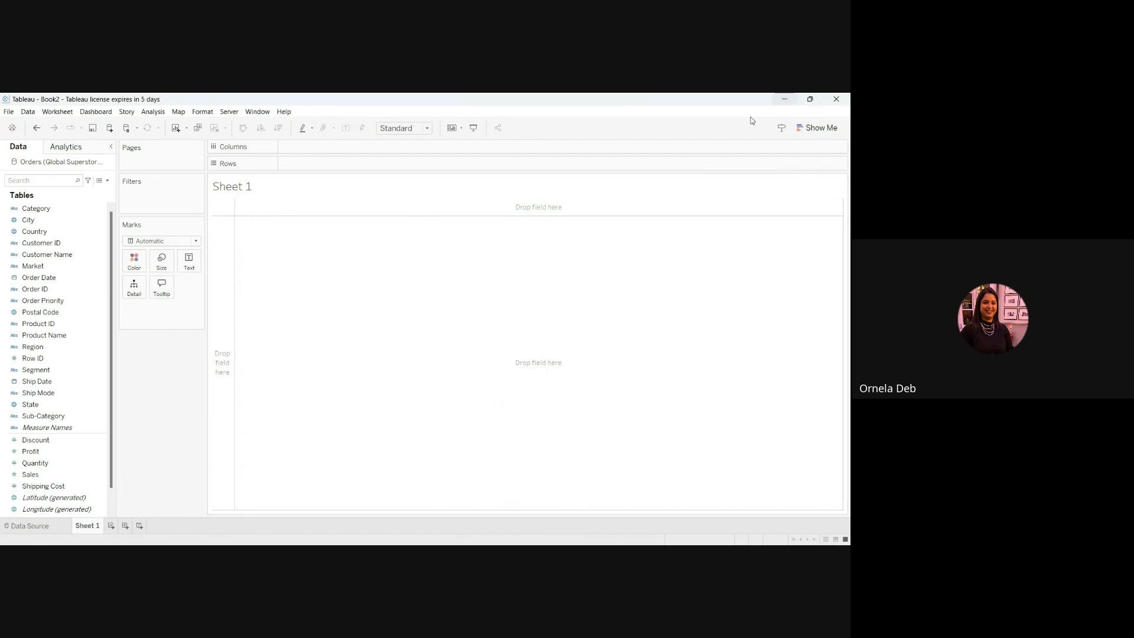
{"action": "left_click", "coordinate": [836, 100]}
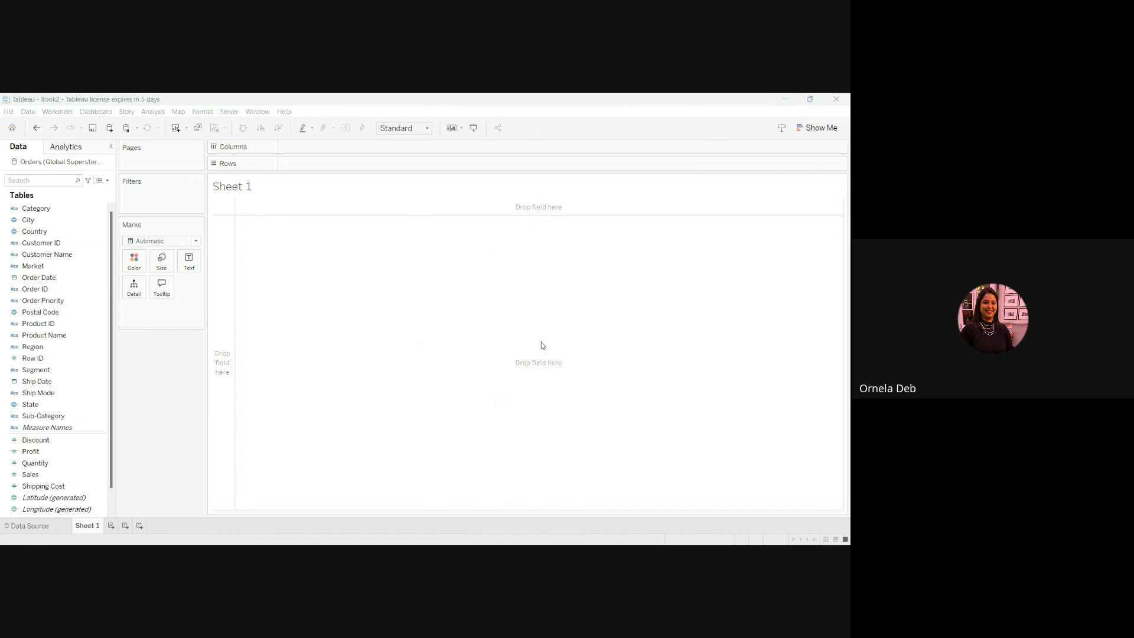
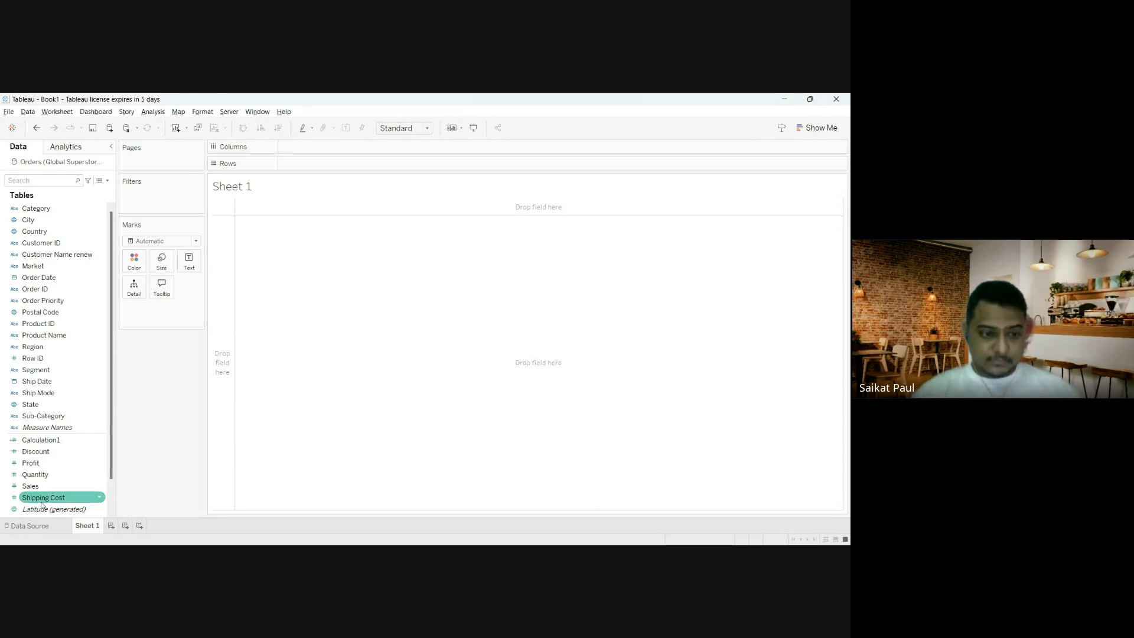
Step: Relate the People table to Orders in Book1's local-copy data source, then remove both tables from the data model
{"action": "left_click", "coordinate": [49, 525]}
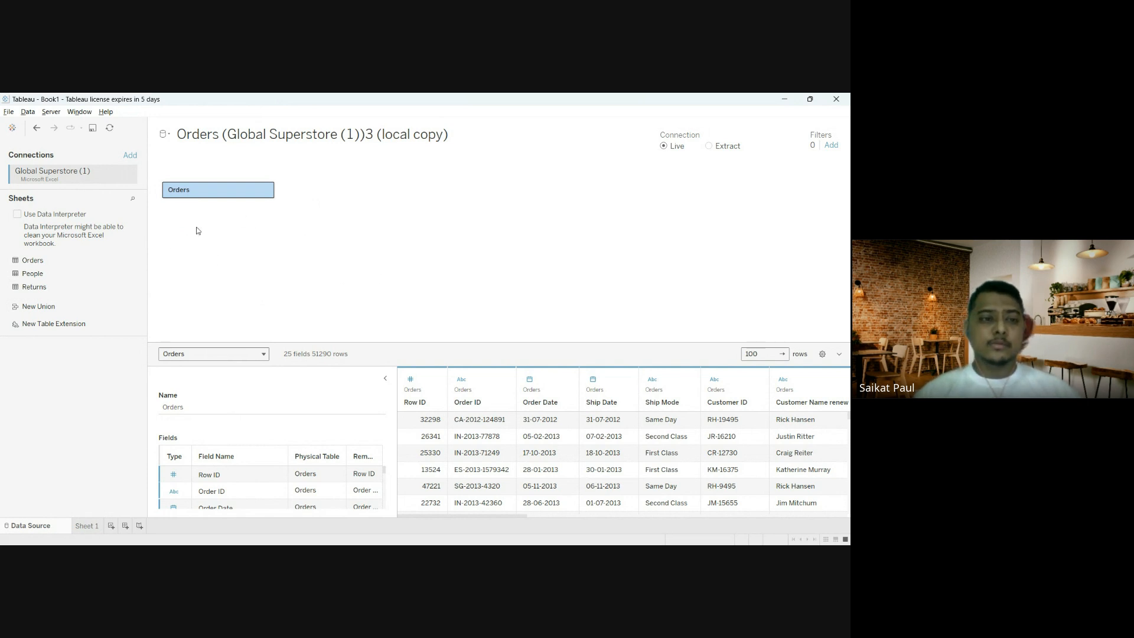
{"action": "left_click_drag", "start_coordinate": [72, 273], "coordinate": [377, 200]}
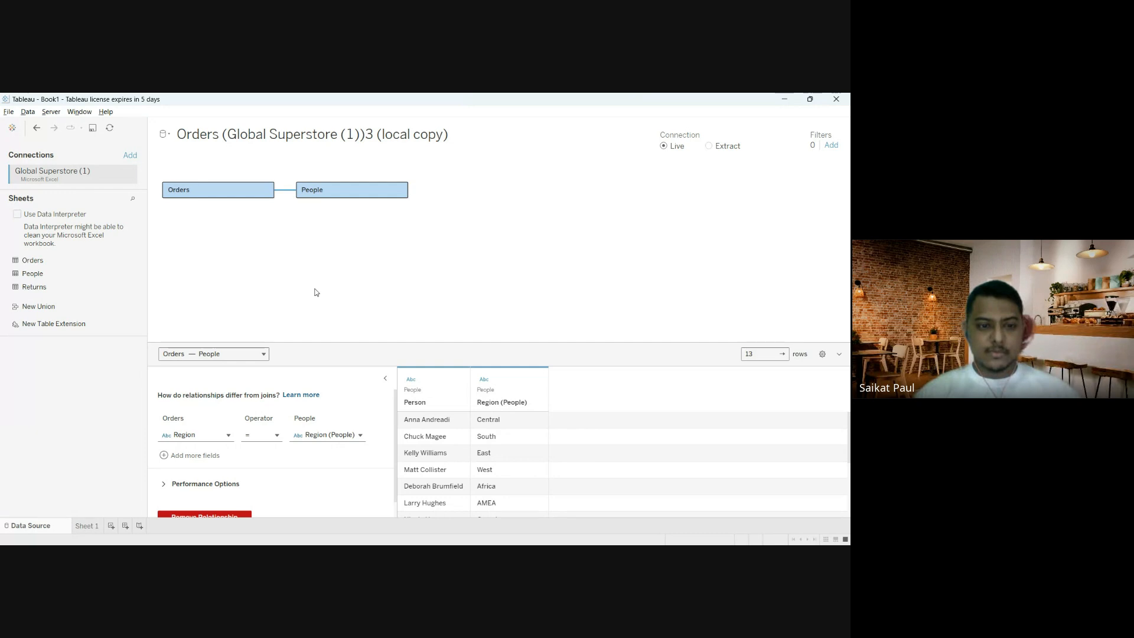
{"action": "left_click_drag", "start_coordinate": [334, 199], "coordinate": [268, 182]}
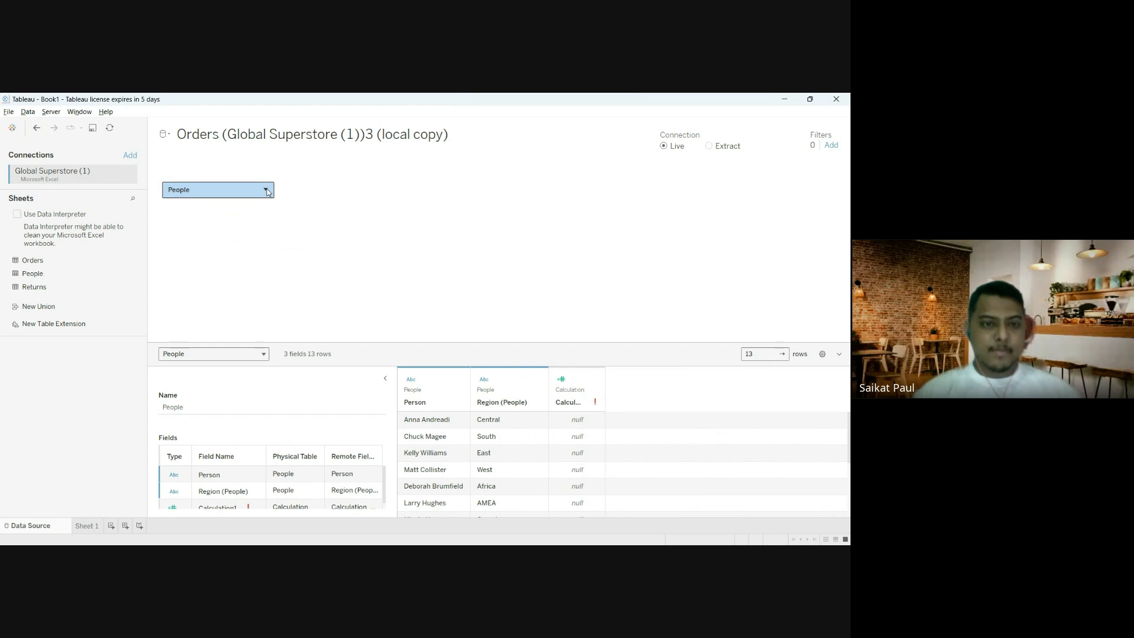
{"action": "left_click", "coordinate": [293, 222]}
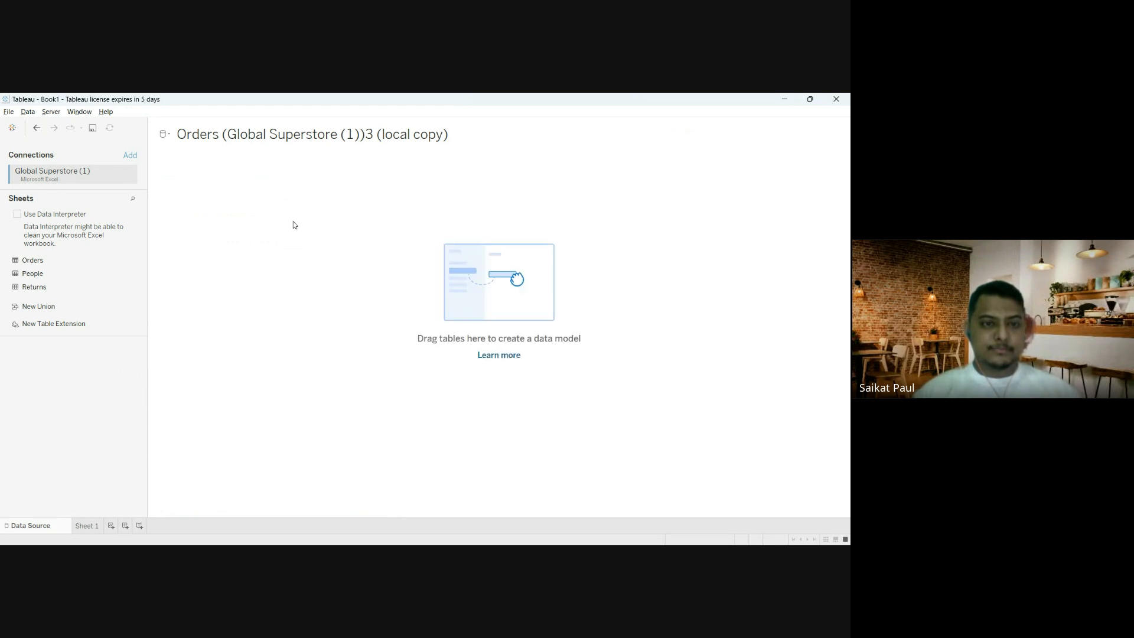
Step: Rebuild the data model by adding the Orders table and relating the People table to it
{"action": "left_click_drag", "start_coordinate": [32, 260], "coordinate": [245, 223]}
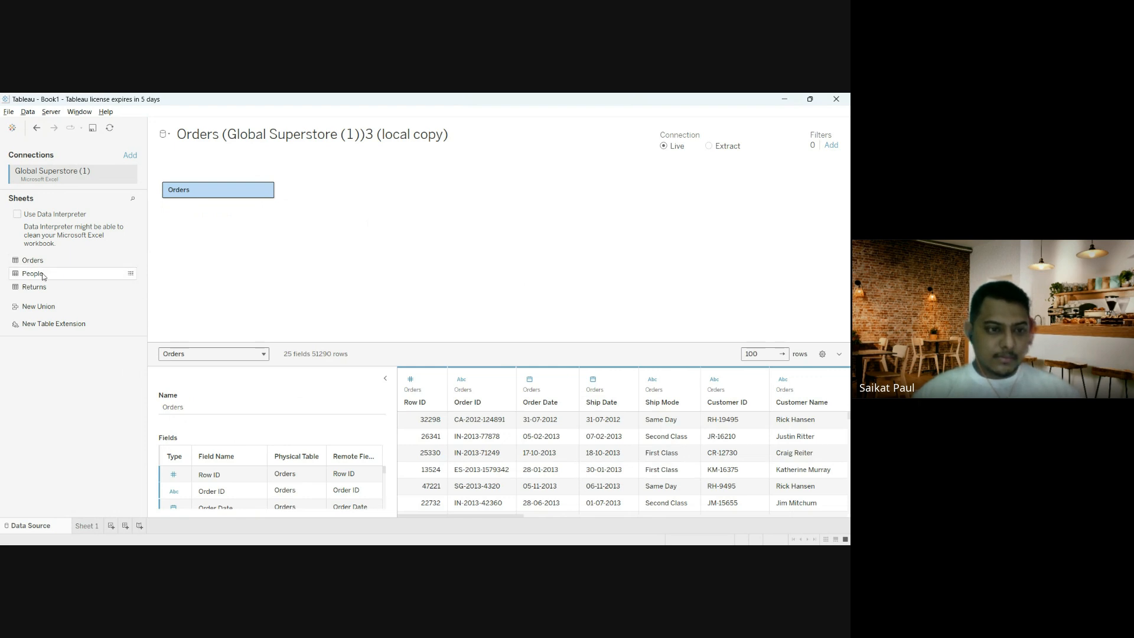
{"action": "left_click_drag", "start_coordinate": [41, 276], "coordinate": [190, 266]}
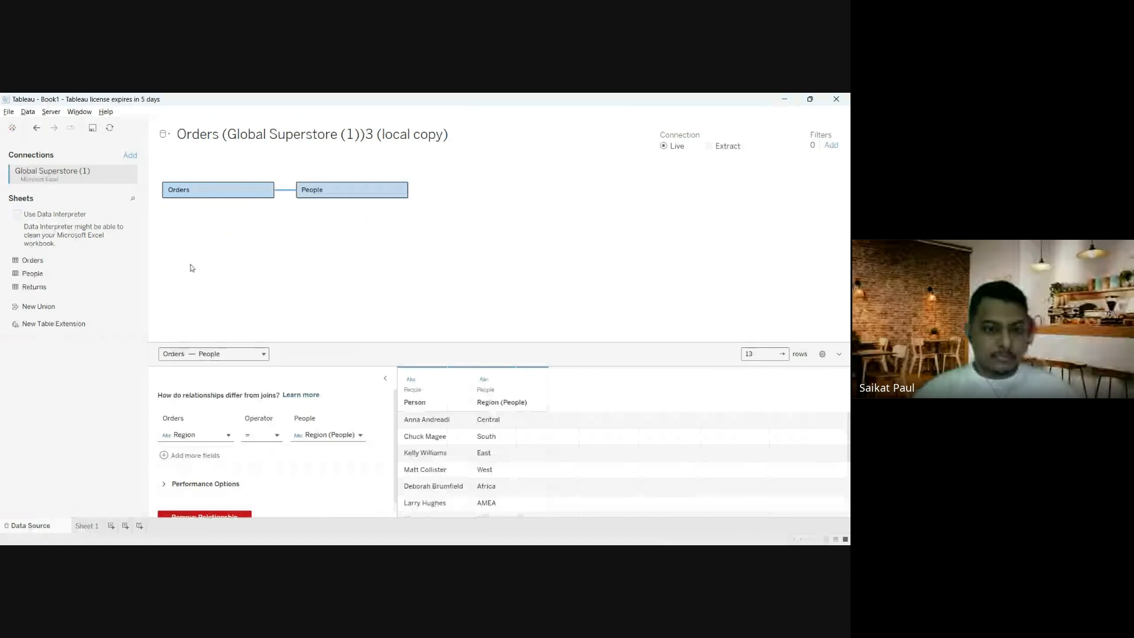
Step: Examine the Orders–People relationship, its matching fields, operator and performance options, and the fields of the People table
{"action": "left_click", "coordinate": [255, 354]}
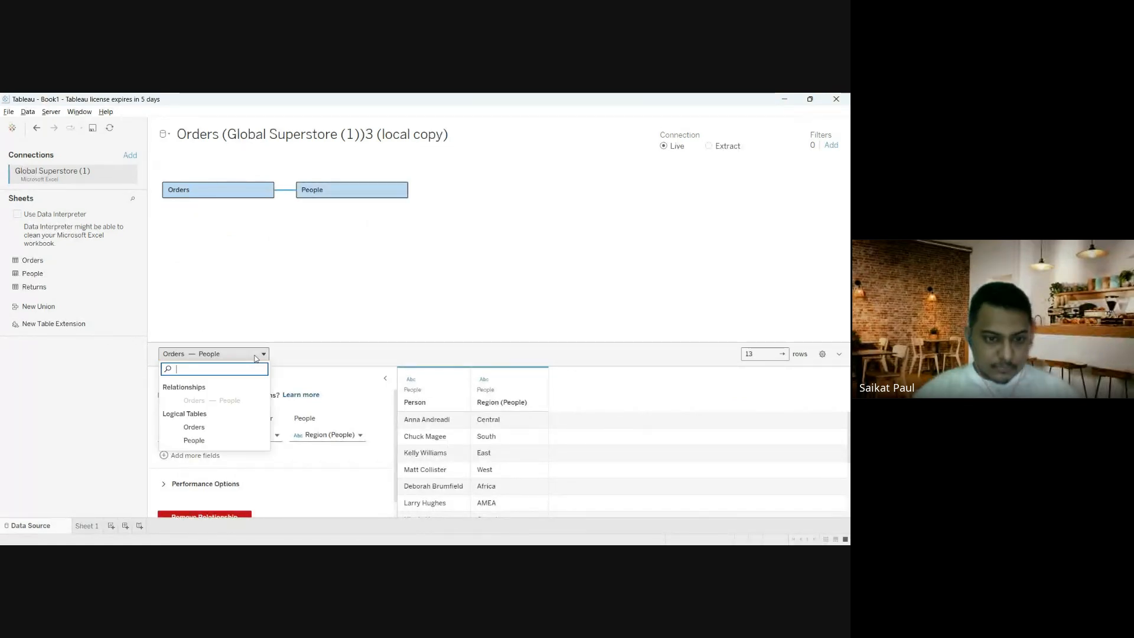
{"action": "left_click", "coordinate": [339, 296]}
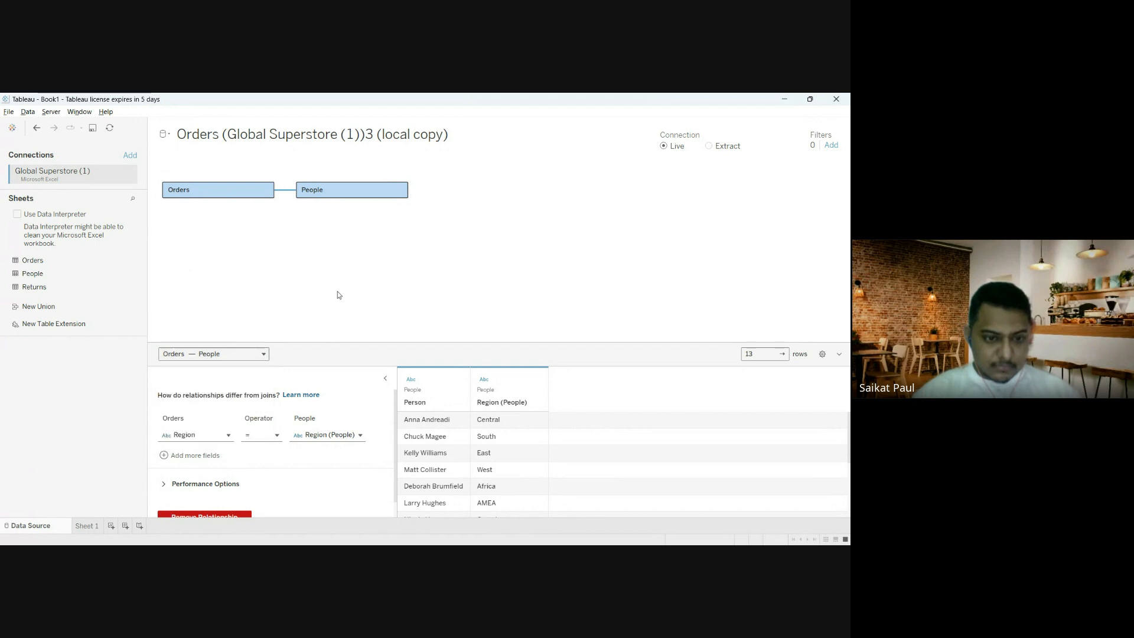
{"action": "left_click", "coordinate": [277, 436]}
{"action": "left_click", "coordinate": [384, 251]}
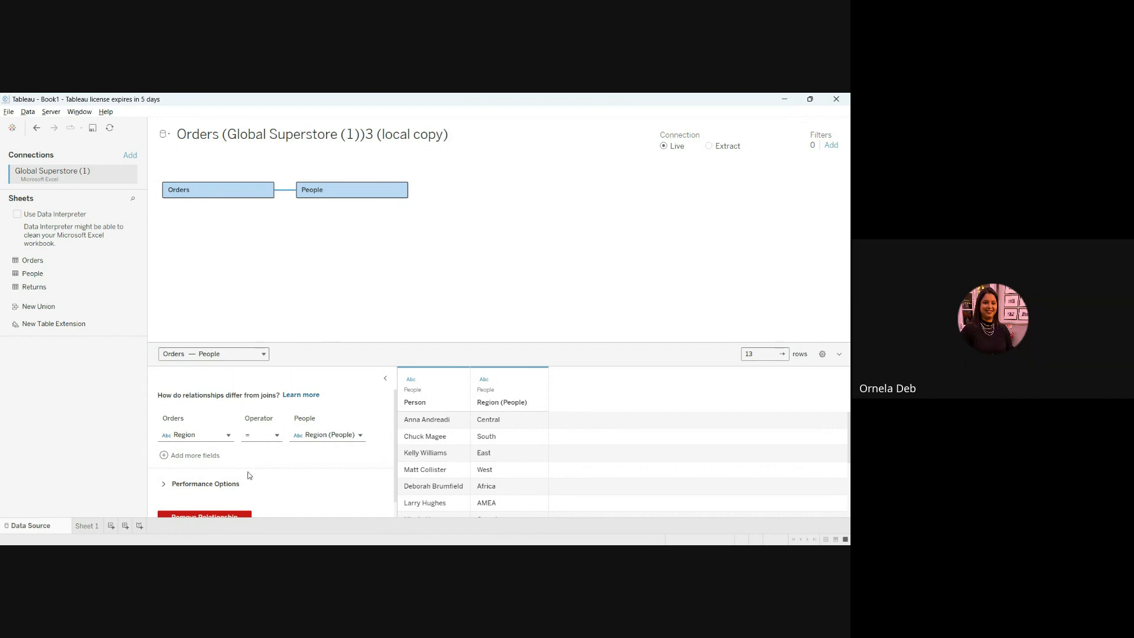
{"action": "scroll", "coordinate": [251, 467], "scroll_direction": "down", "scroll_amount": 1}
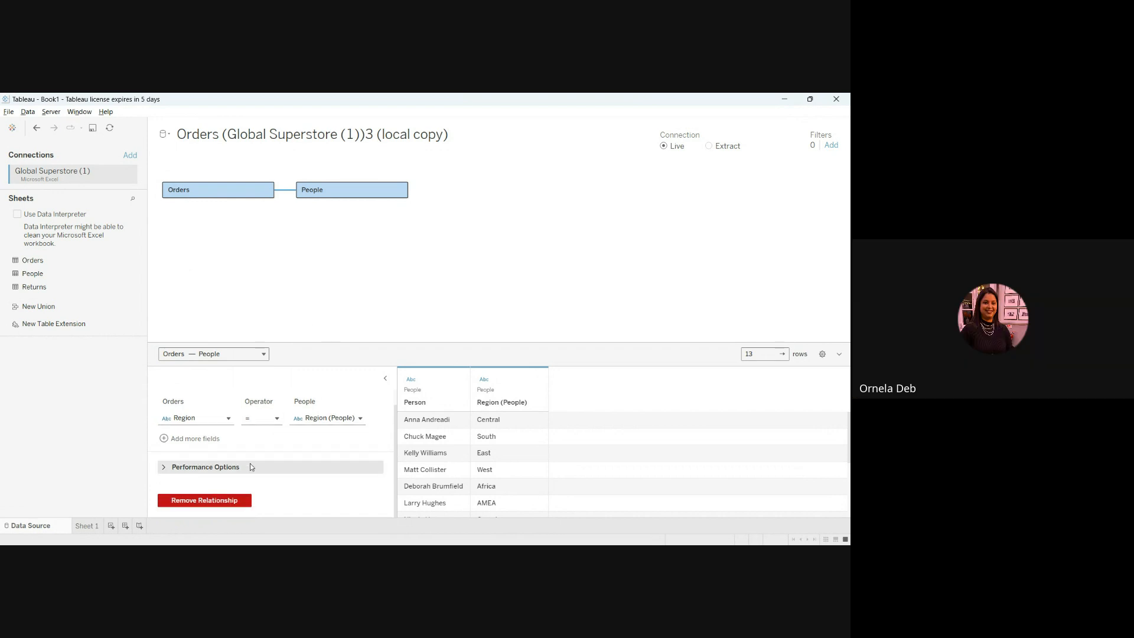
{"action": "scroll", "coordinate": [250, 463], "scroll_direction": "up", "scroll_amount": 1}
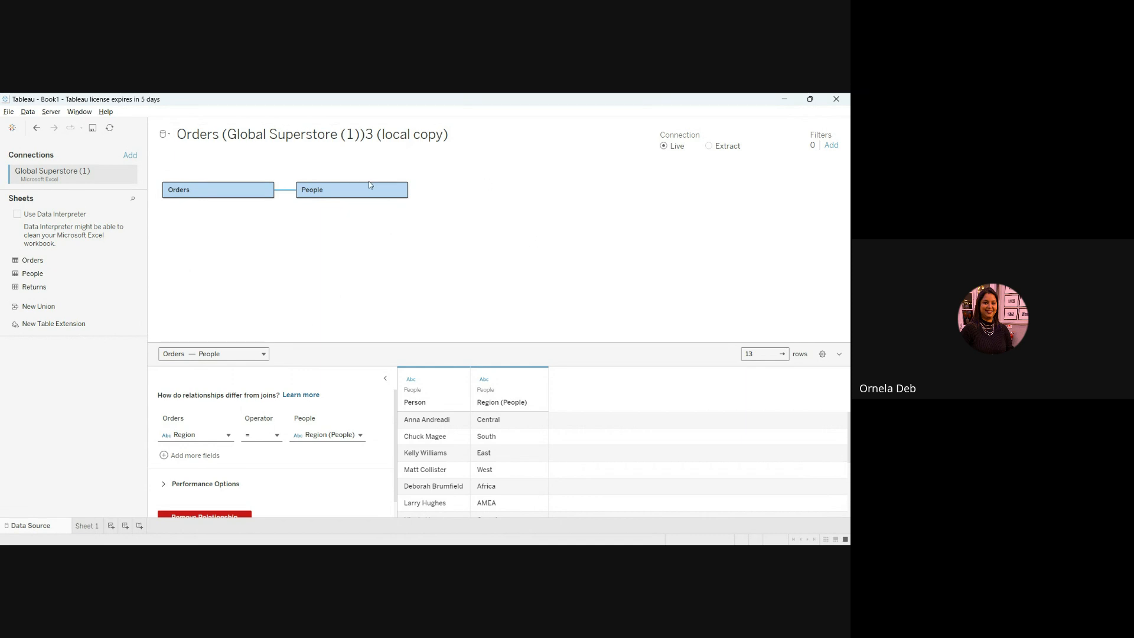
{"action": "mouse_move", "coordinate": [401, 194]}
{"action": "left_click", "coordinate": [400, 190]}
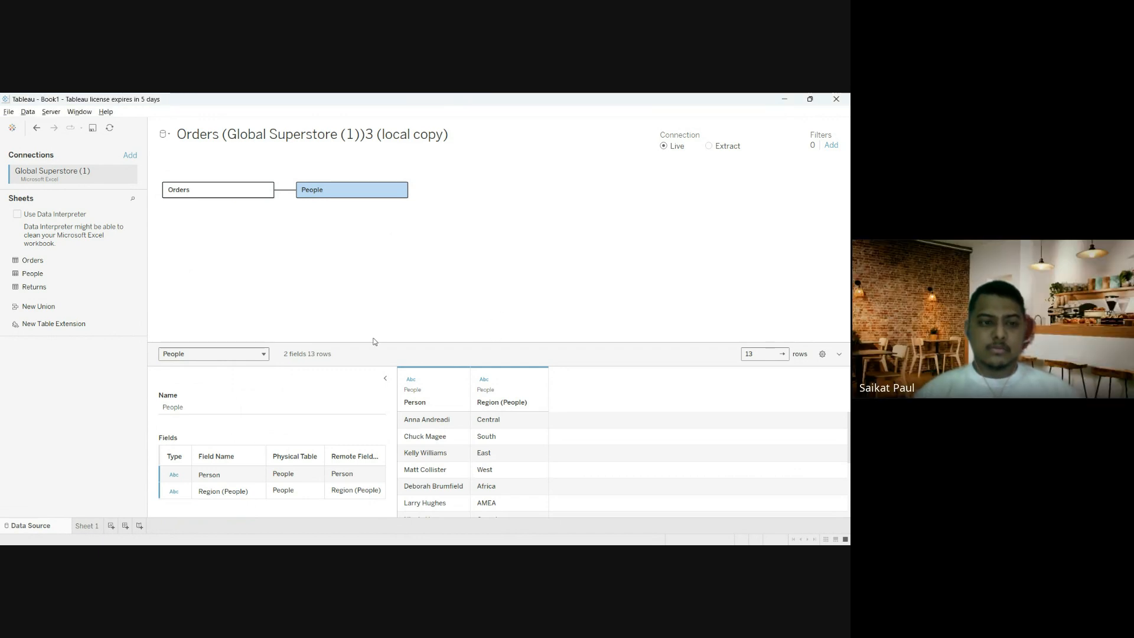
Step: Close the local-copy data source from Sheet 1 and connect Book1 to the Global Superstore (1) Excel file
{"action": "left_click", "coordinate": [85, 526]}
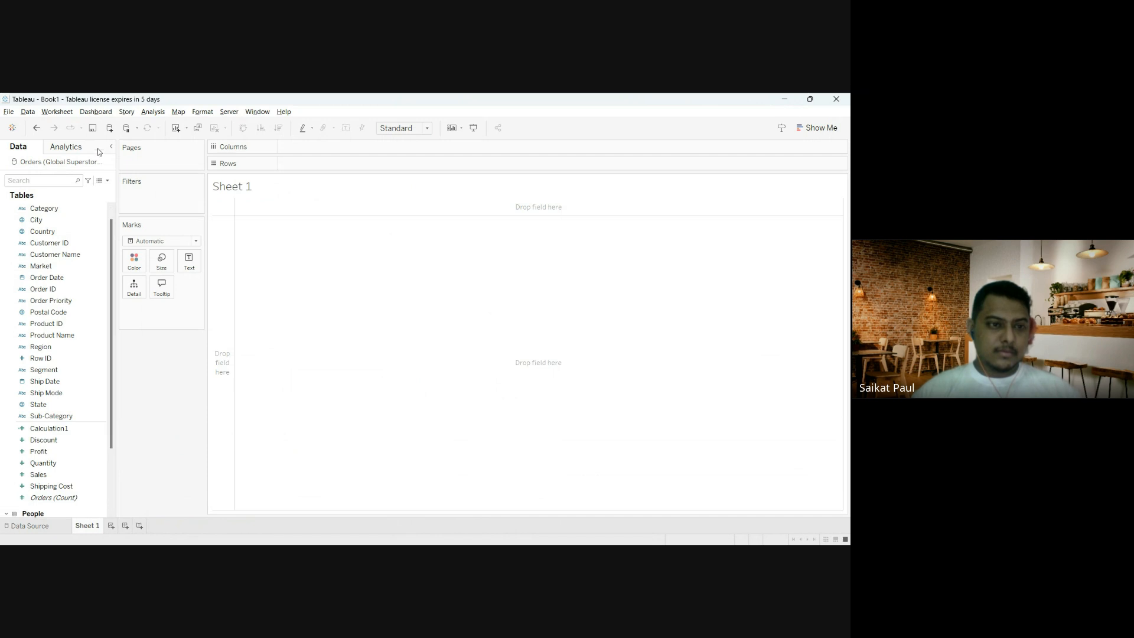
{"action": "left_click", "coordinate": [111, 230]}
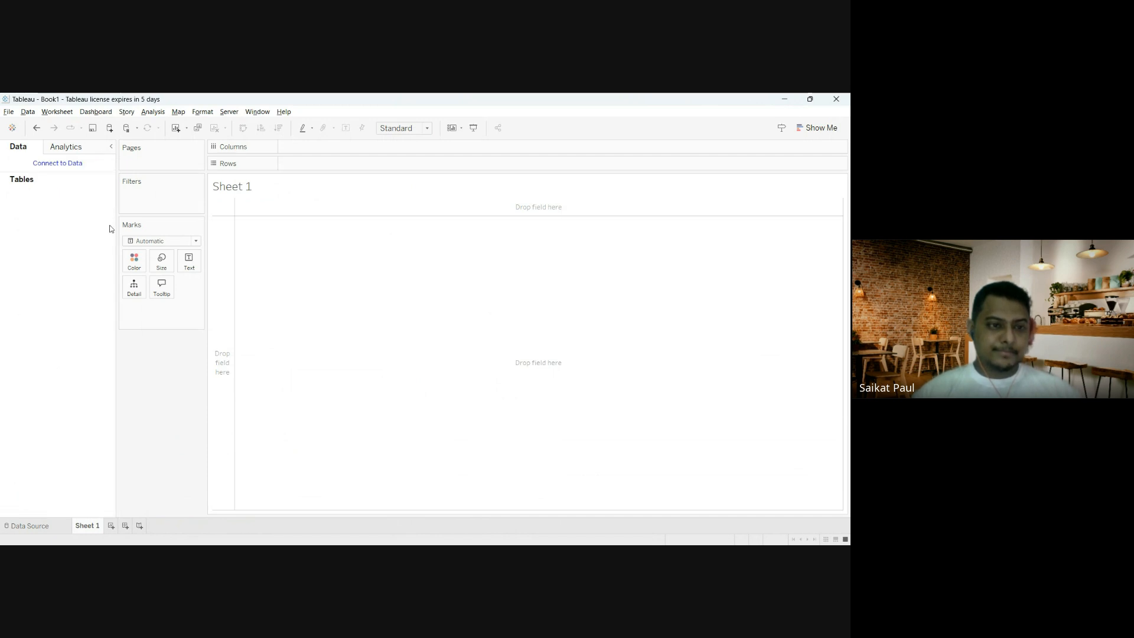
{"action": "left_click", "coordinate": [59, 163]}
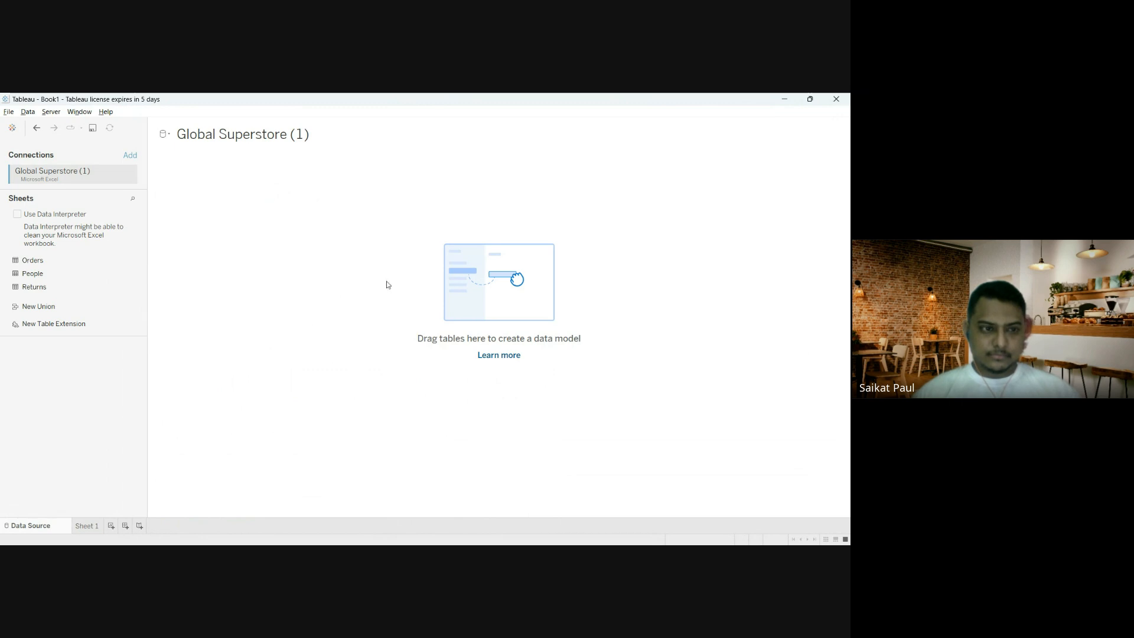
Step: Add the Orders table to the data model, relate the People table to it, then remove People
{"action": "left_click_drag", "start_coordinate": [56, 264], "coordinate": [265, 241]}
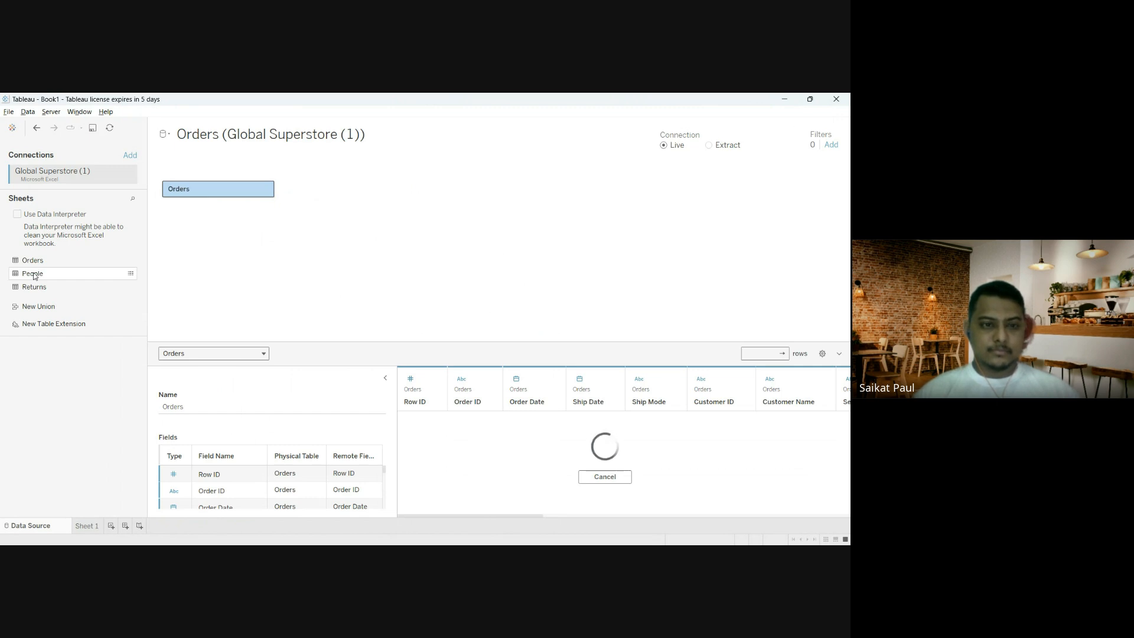
{"action": "left_click_drag", "start_coordinate": [34, 276], "coordinate": [281, 179]}
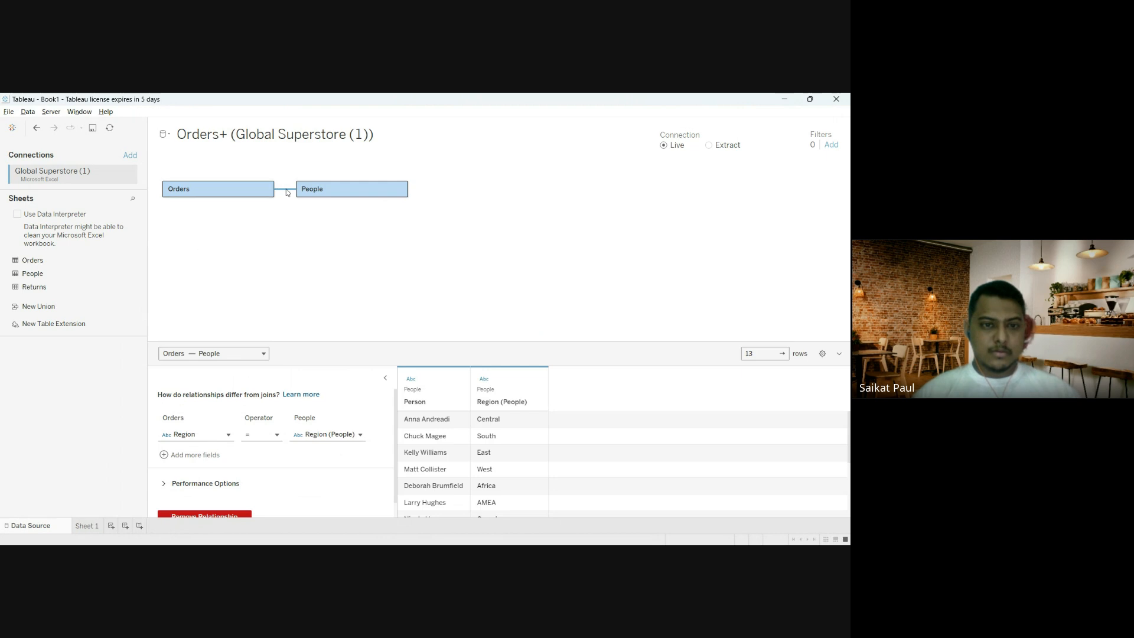
{"action": "left_click_drag", "start_coordinate": [337, 189], "coordinate": [62, 378]}
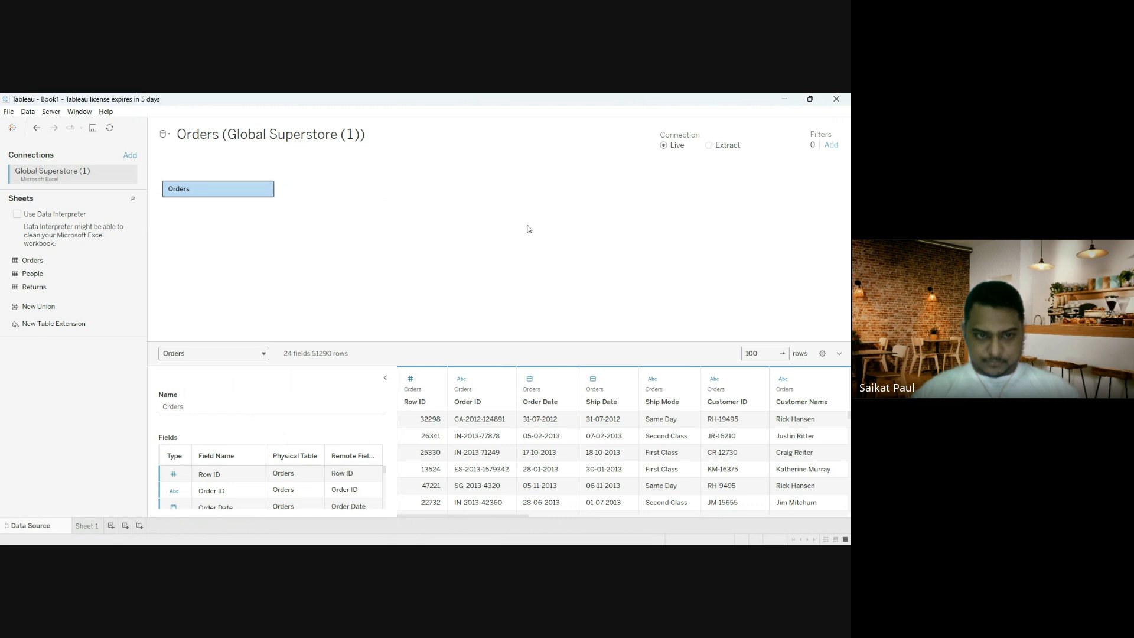
Step: Join the People table to Orders inside the Orders logical table, check the inner join, then remove the joined Orders table
{"action": "double_click", "coordinate": [231, 190]}
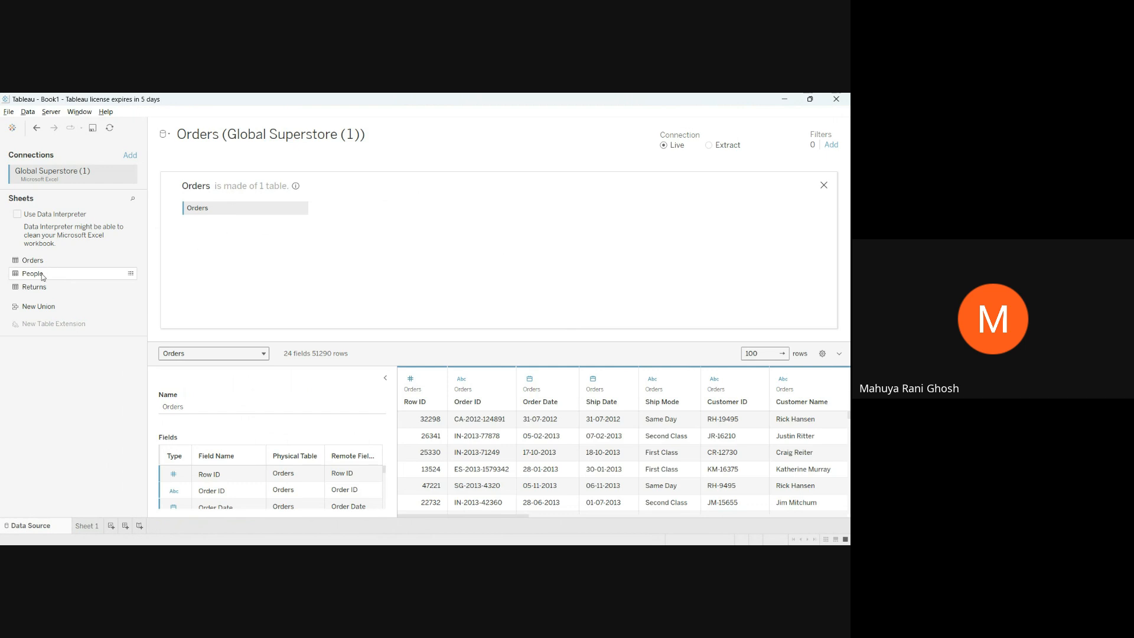
{"action": "left_click_drag", "start_coordinate": [42, 276], "coordinate": [362, 264]}
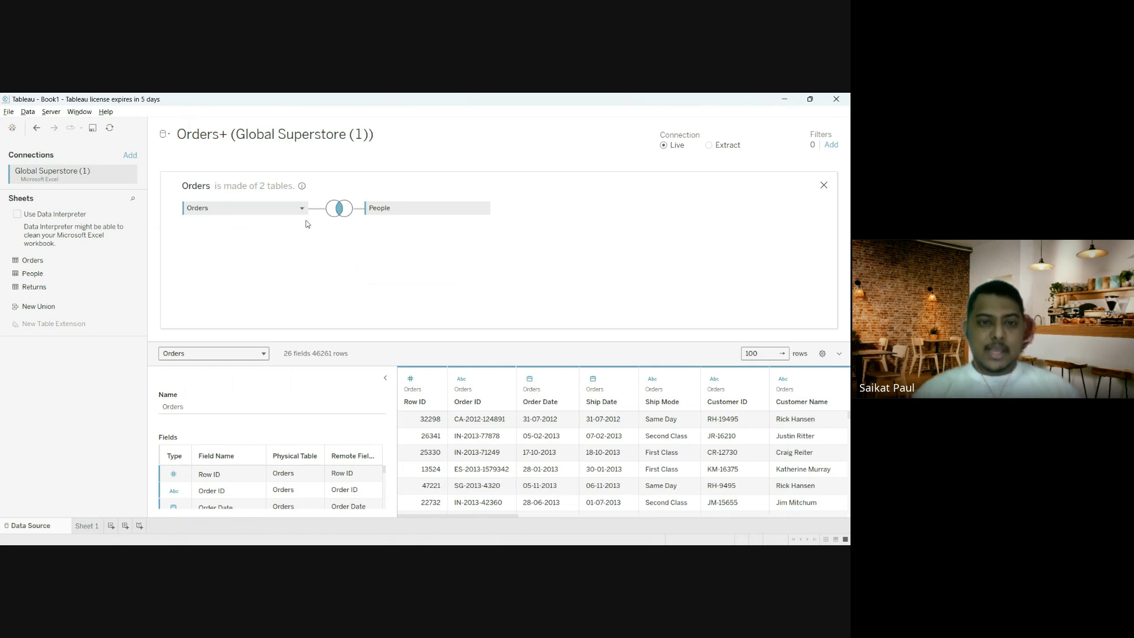
{"action": "left_click", "coordinate": [341, 210]}
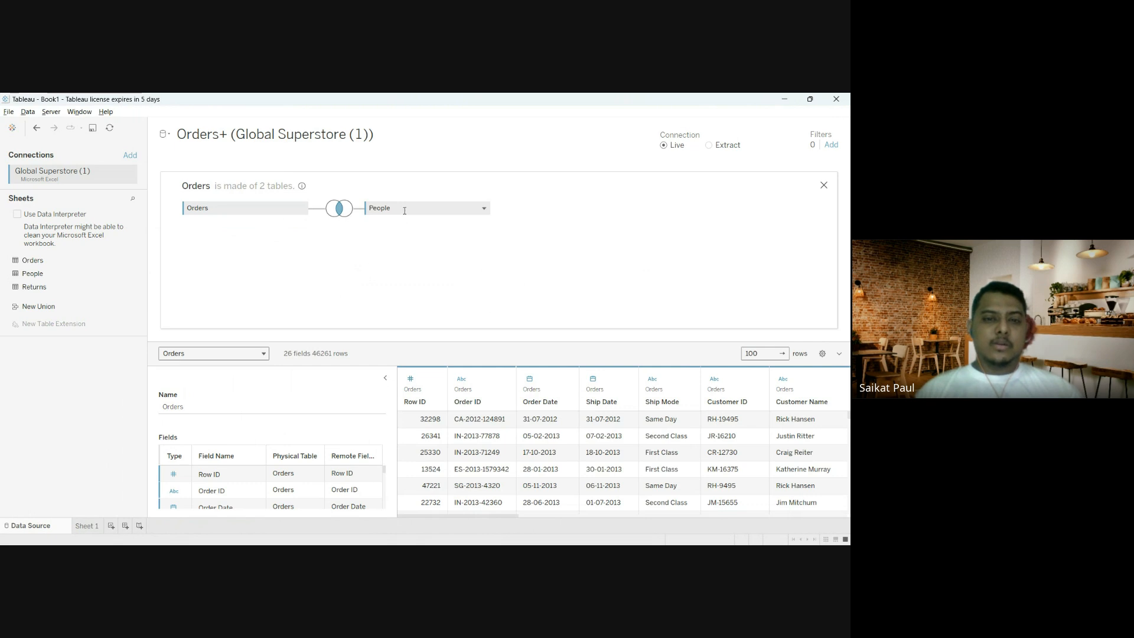
{"action": "left_click", "coordinate": [824, 186]}
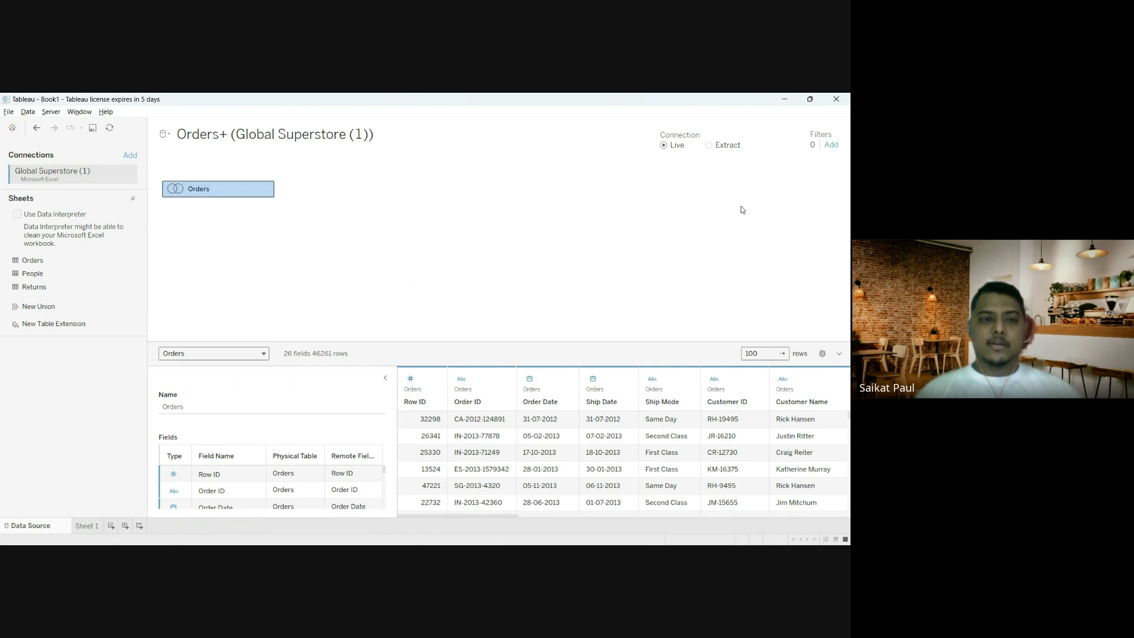
{"action": "left_click_drag", "start_coordinate": [216, 189], "coordinate": [58, 426]}
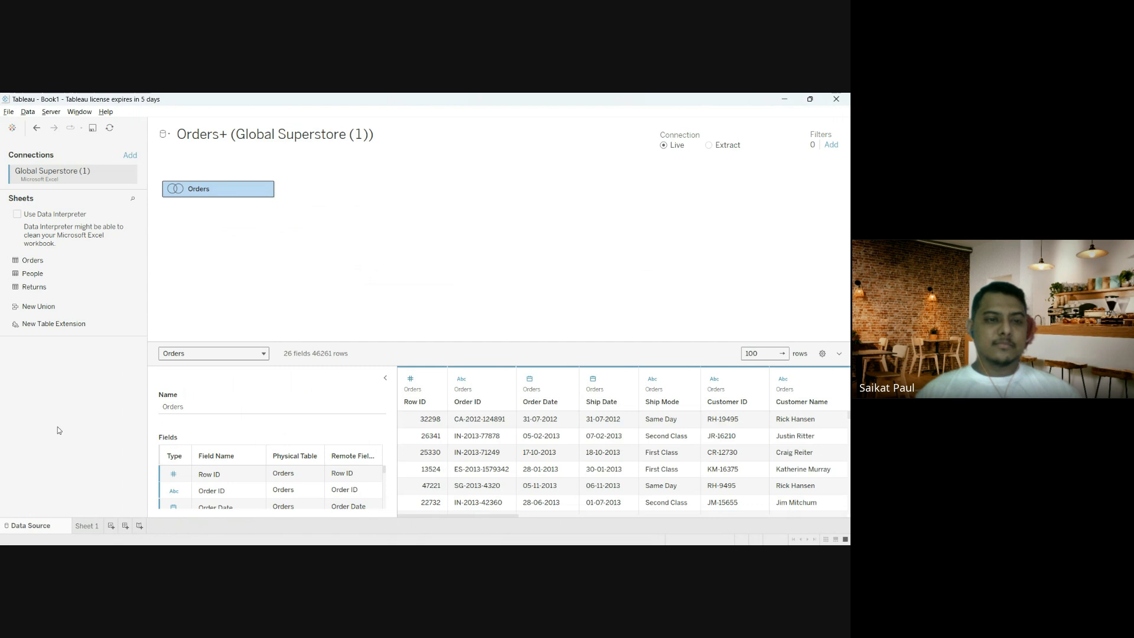
Step: Add the Orders table to the data model again and inner join the People table inside its physical layer
{"action": "left_click_drag", "start_coordinate": [33, 260], "coordinate": [307, 241]}
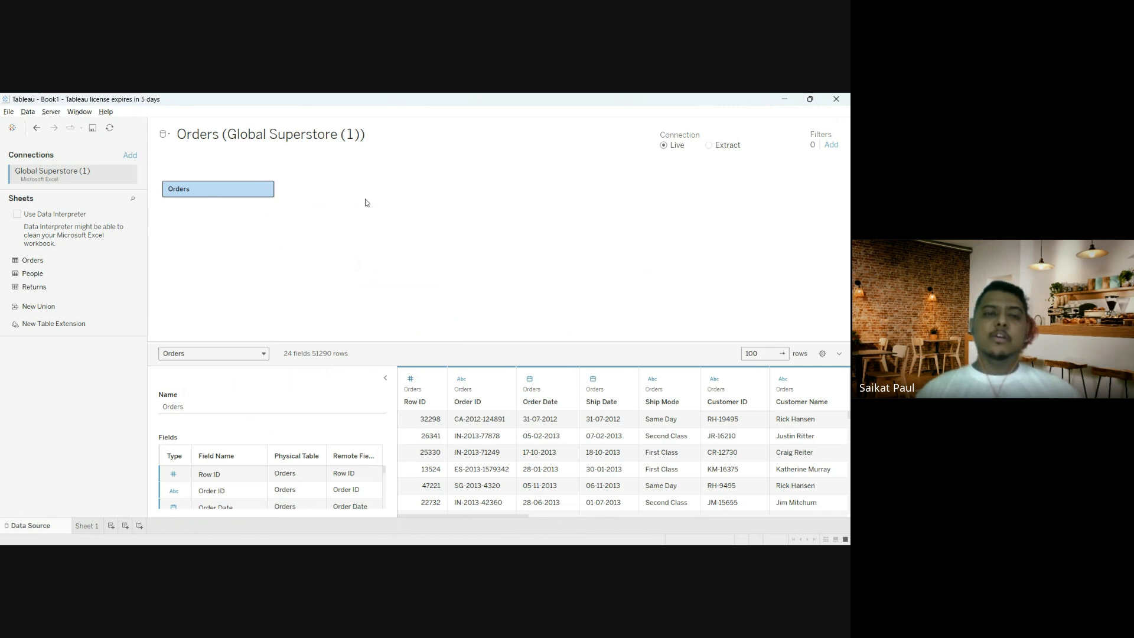
{"action": "double_click", "coordinate": [236, 191]}
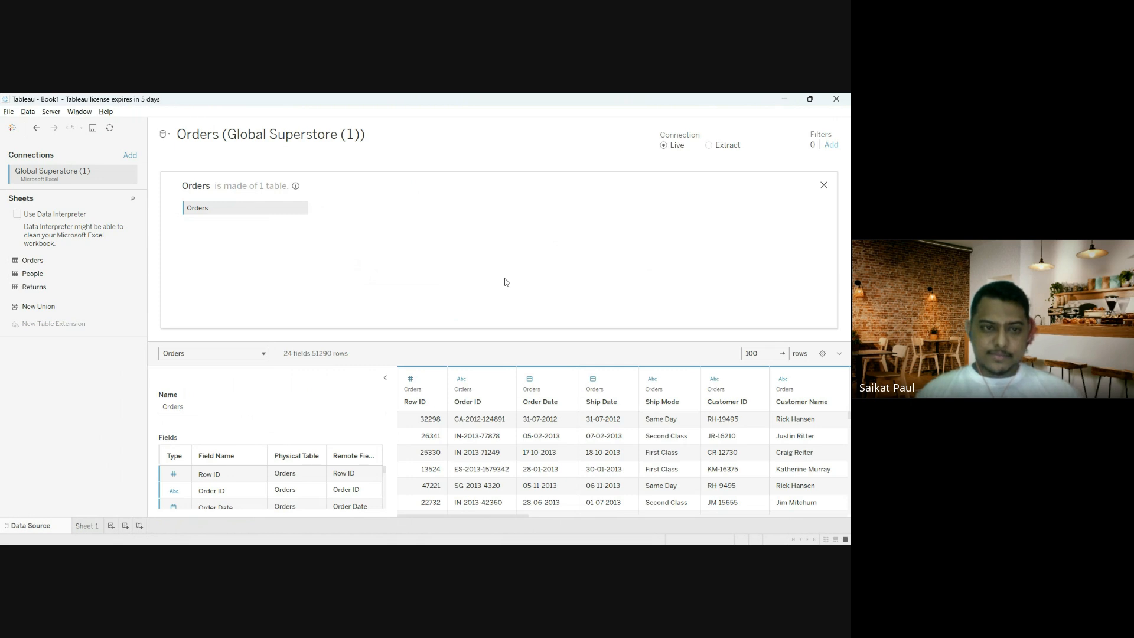
{"action": "left_click_drag", "start_coordinate": [44, 274], "coordinate": [390, 252]}
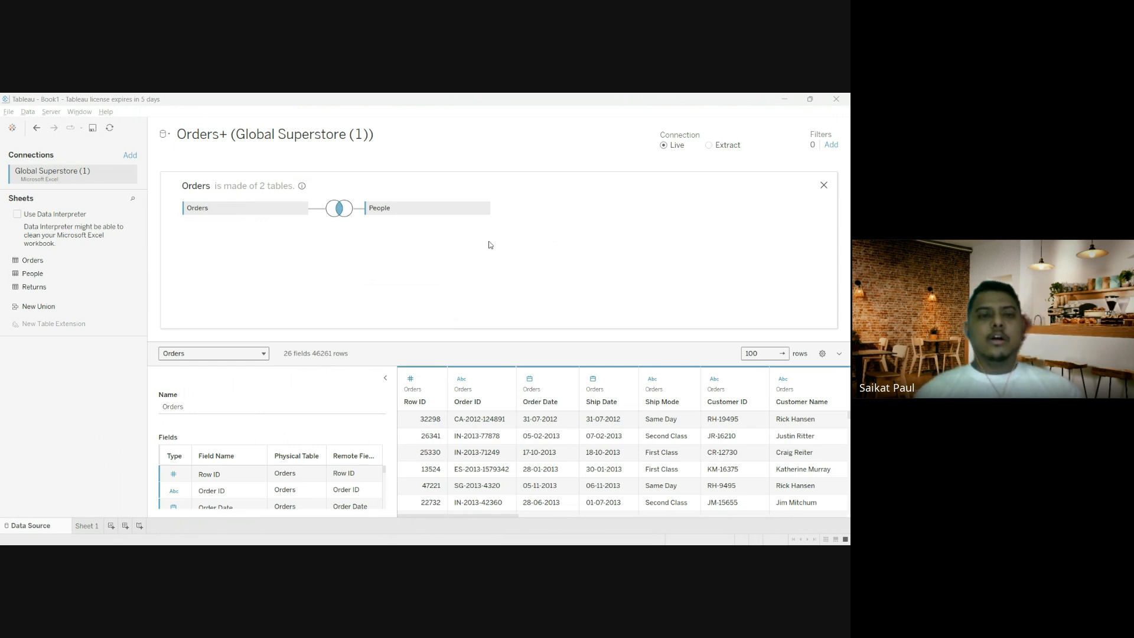
Step: Change the Orders–People join to a left join and look through the joined rows in the data preview
{"action": "left_click", "coordinate": [518, 264]}
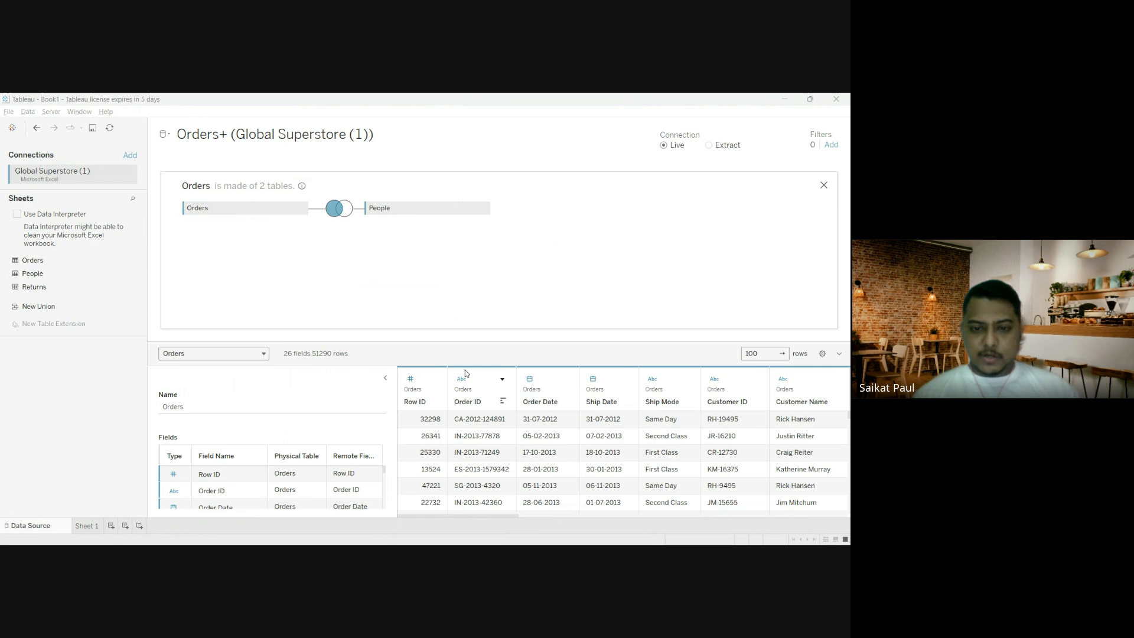
{"action": "scroll", "coordinate": [550, 435], "scroll_direction": "down", "scroll_amount": 3}
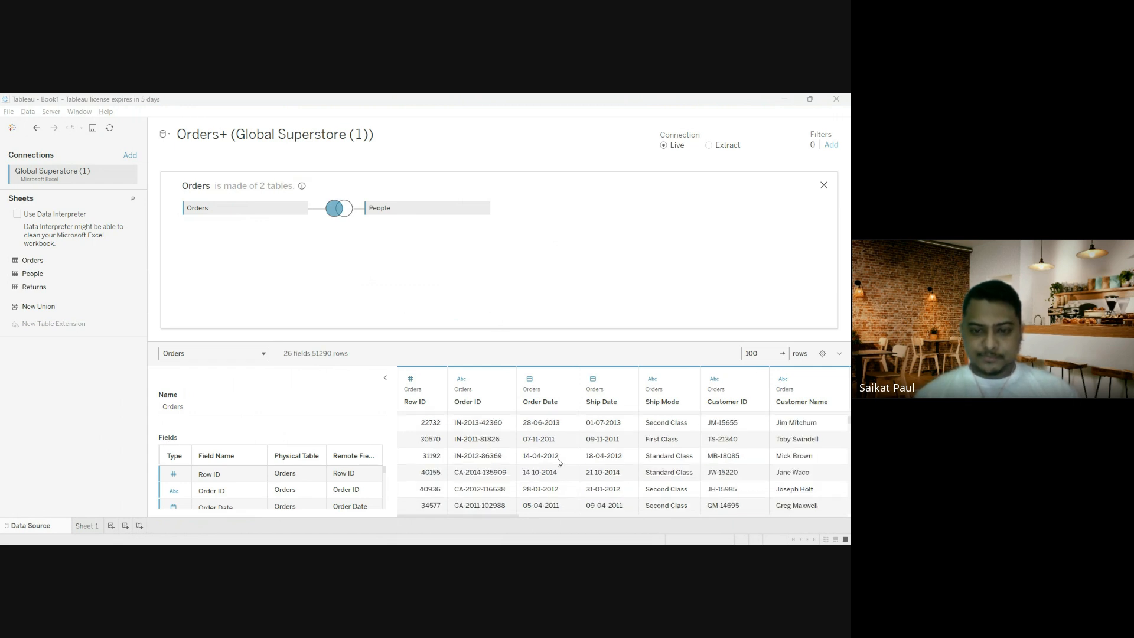
{"action": "left_click_drag", "start_coordinate": [515, 516], "coordinate": [479, 536]}
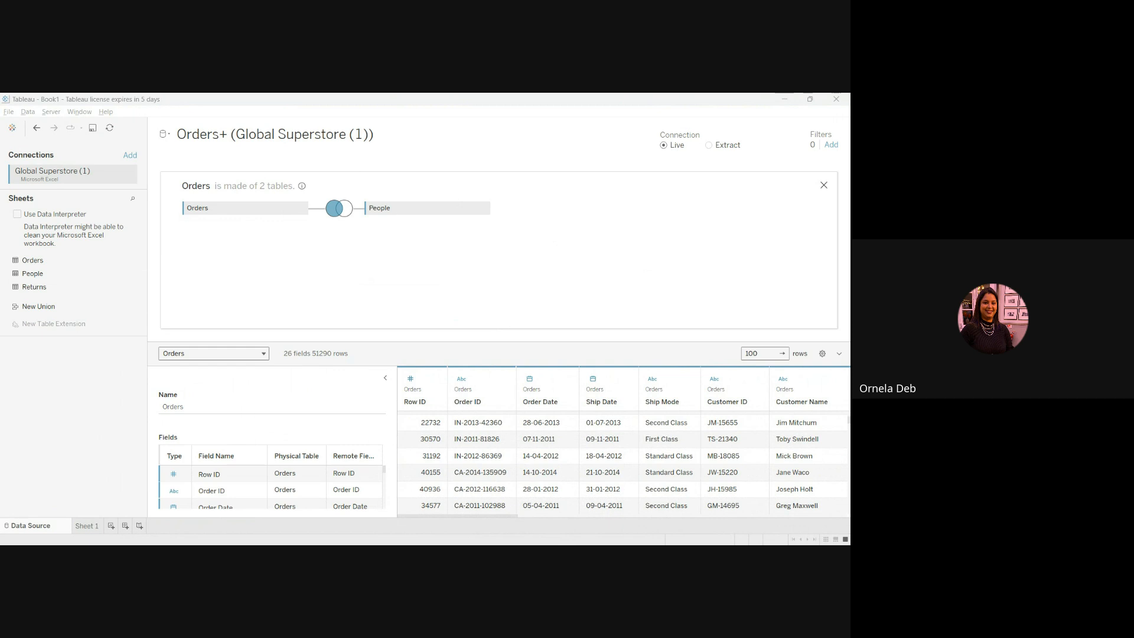
{"action": "left_click", "coordinate": [643, 392]}
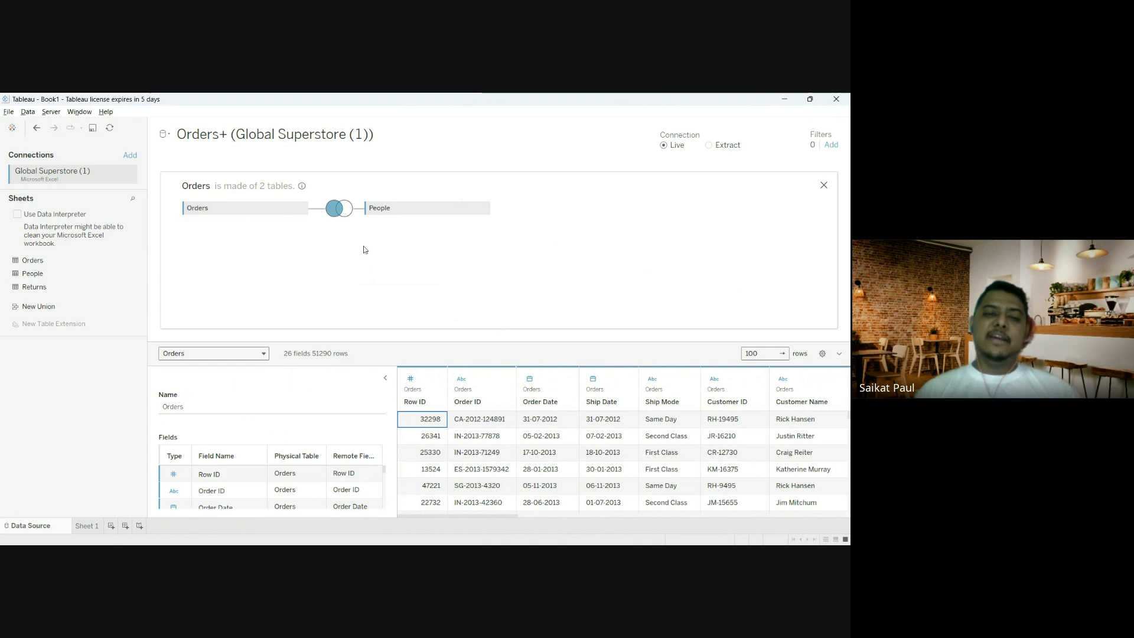
Step: Set the Orders–People join to full outer and return to the logical data model
{"action": "left_click", "coordinate": [340, 209]}
{"action": "left_click", "coordinate": [600, 225]}
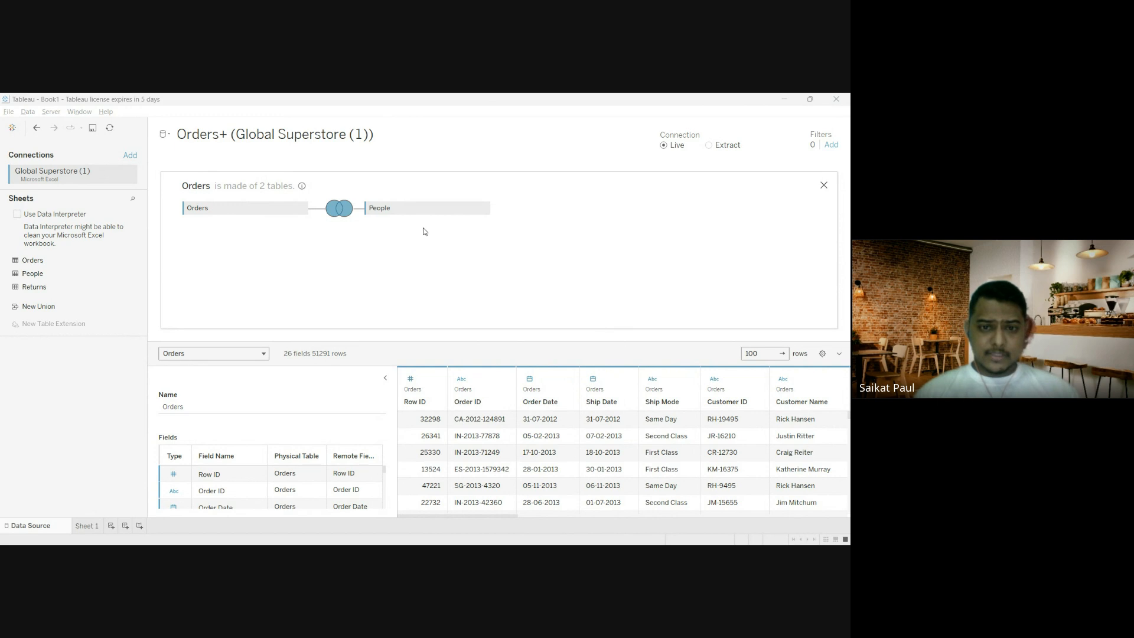
{"action": "left_click", "coordinate": [824, 185]}
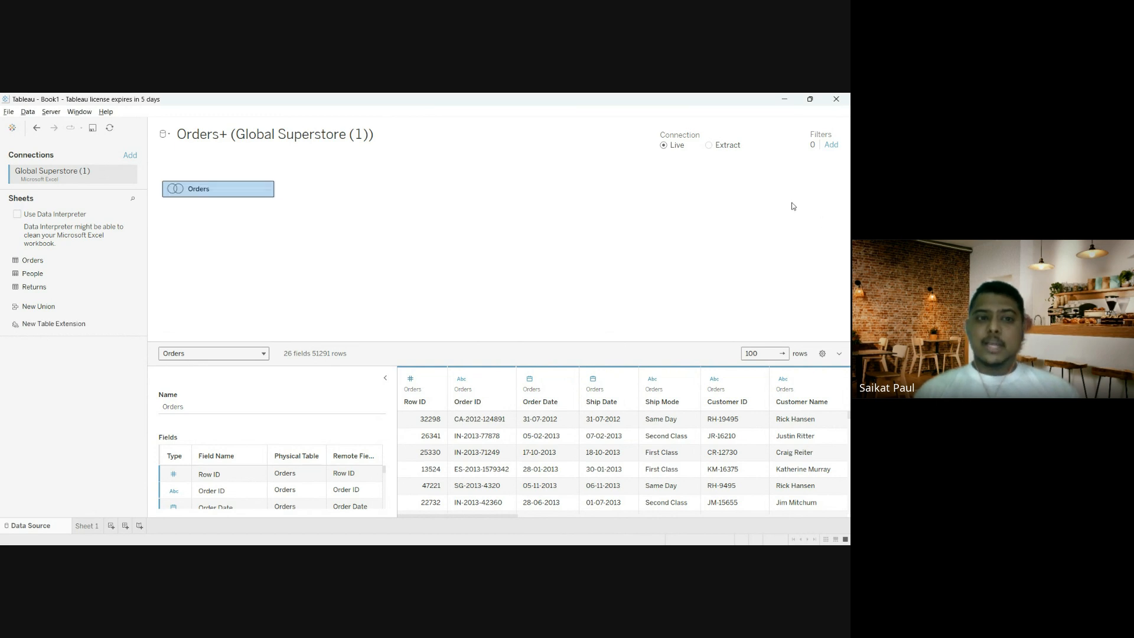
Step: Clear the joined Orders table and the duplicate Orders table from the data model
{"action": "left_click_drag", "start_coordinate": [231, 193], "coordinate": [87, 425]}
{"action": "left_click_drag", "start_coordinate": [61, 261], "coordinate": [332, 244]}
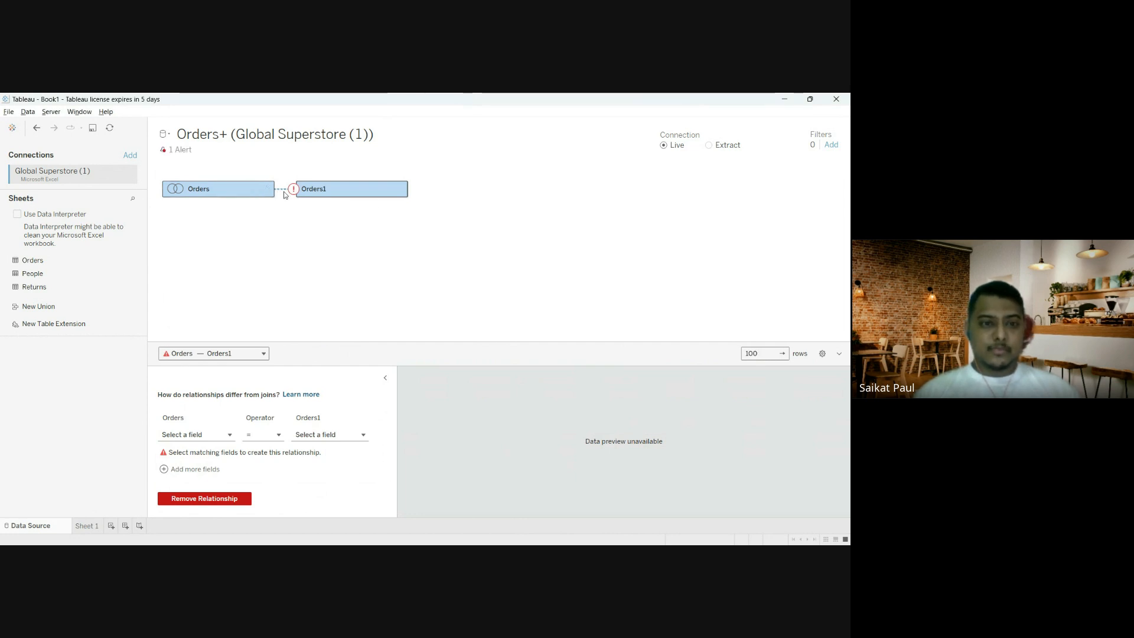
{"action": "left_click", "coordinate": [266, 191]}
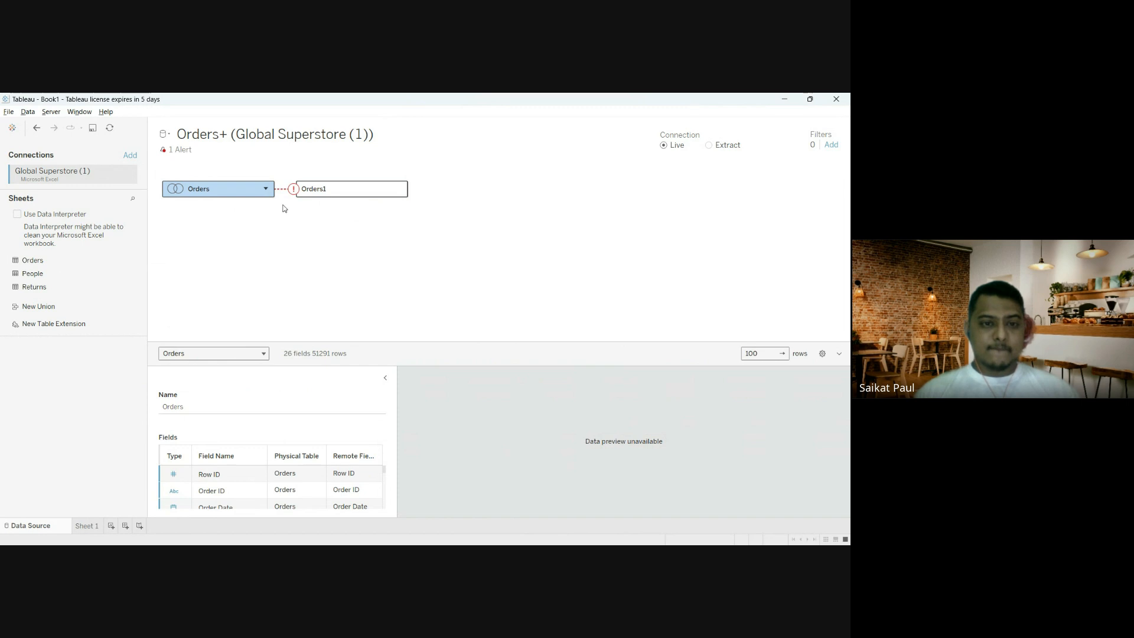
{"action": "left_click", "coordinate": [292, 231]}
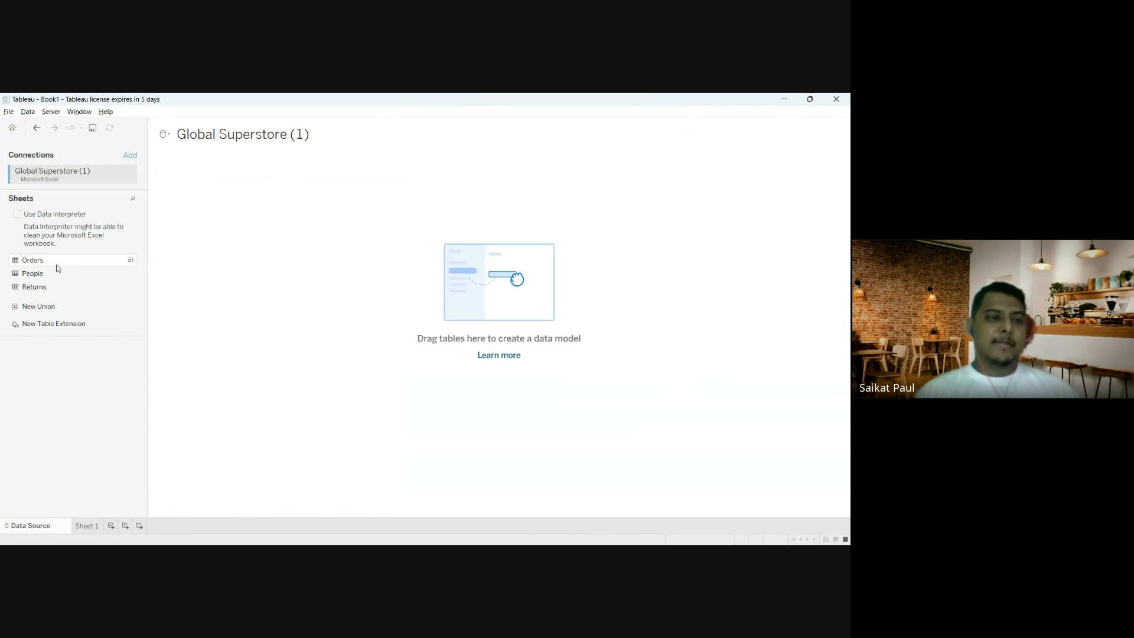
Step: Add the Orders table to the empty data model and union the People table with it
{"action": "left_click_drag", "start_coordinate": [56, 262], "coordinate": [659, 226]}
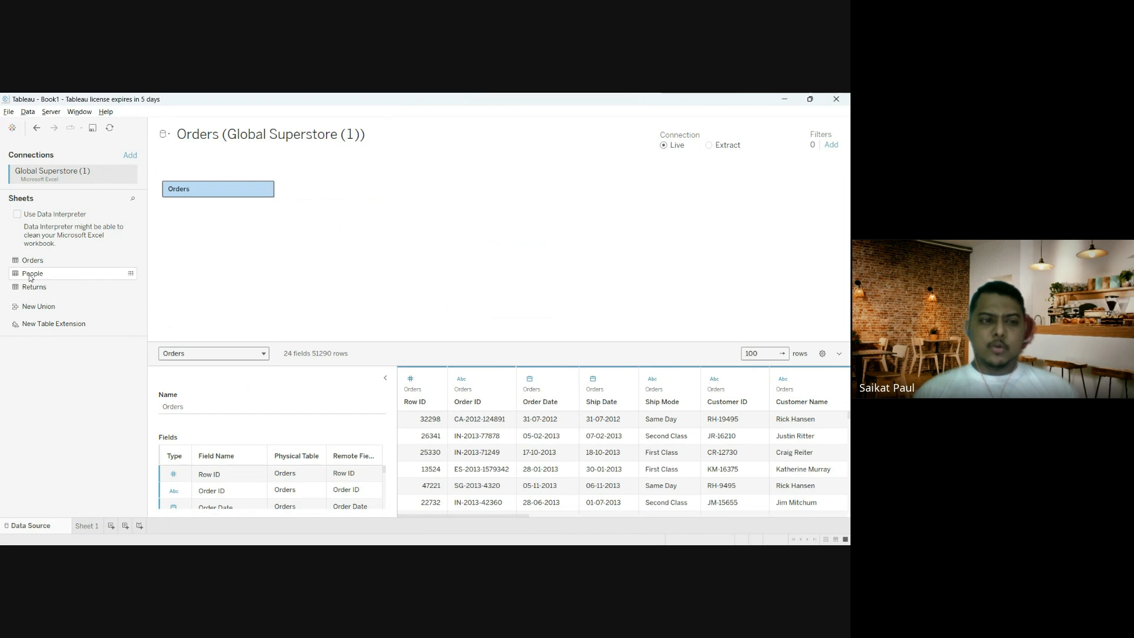
{"action": "left_click_drag", "start_coordinate": [31, 275], "coordinate": [61, 394]}
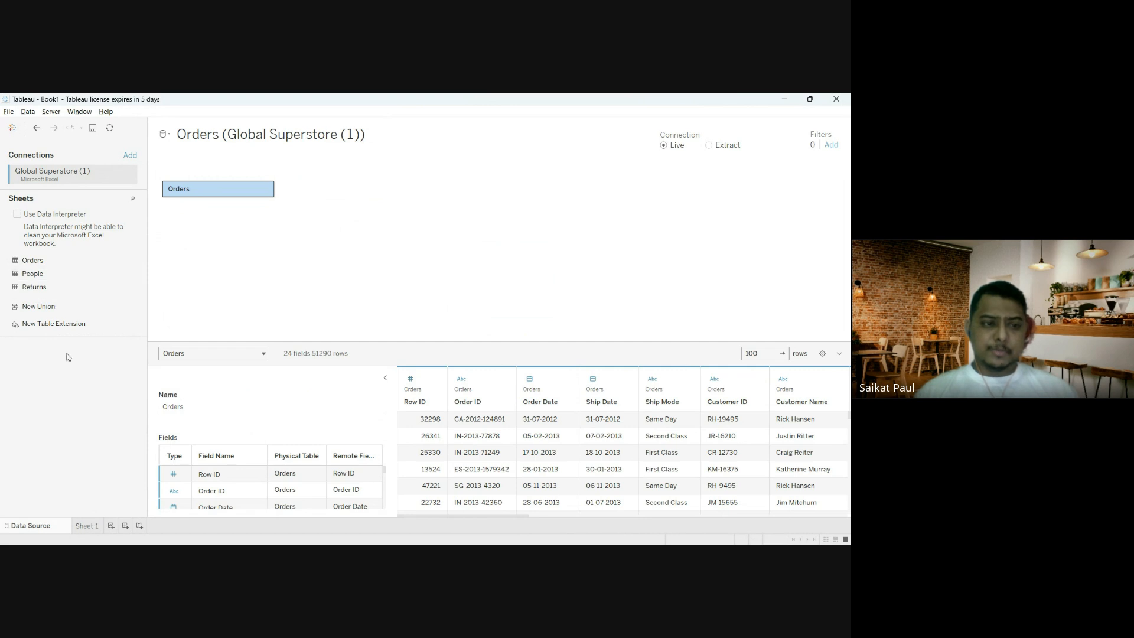
{"action": "left_click_drag", "start_coordinate": [39, 275], "coordinate": [182, 201]}
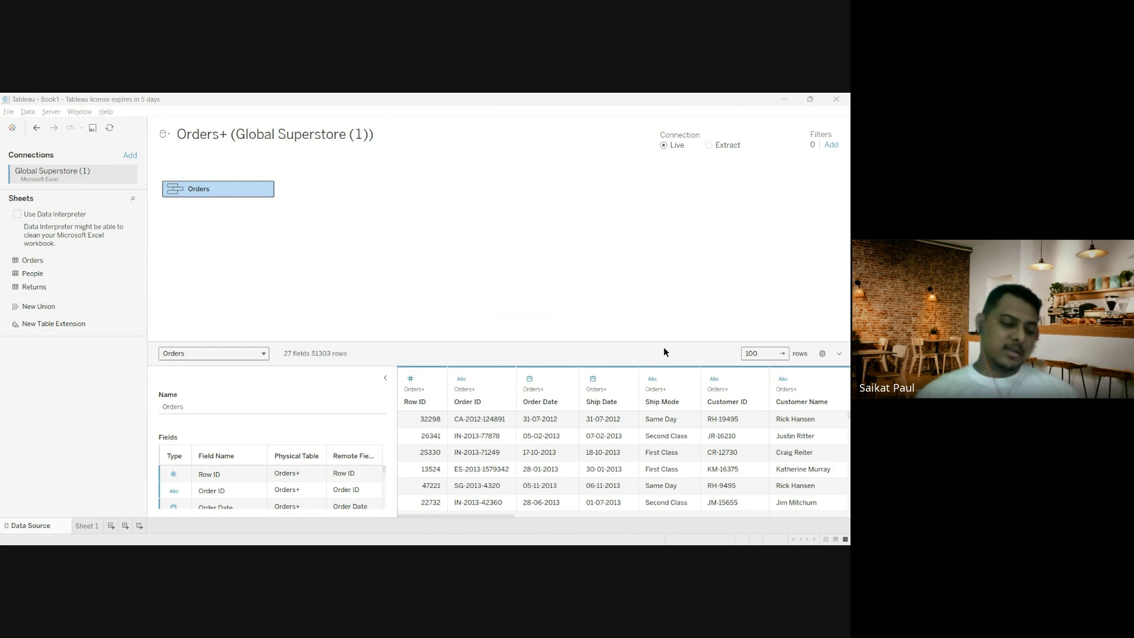
{"action": "left_click", "coordinate": [483, 155]}
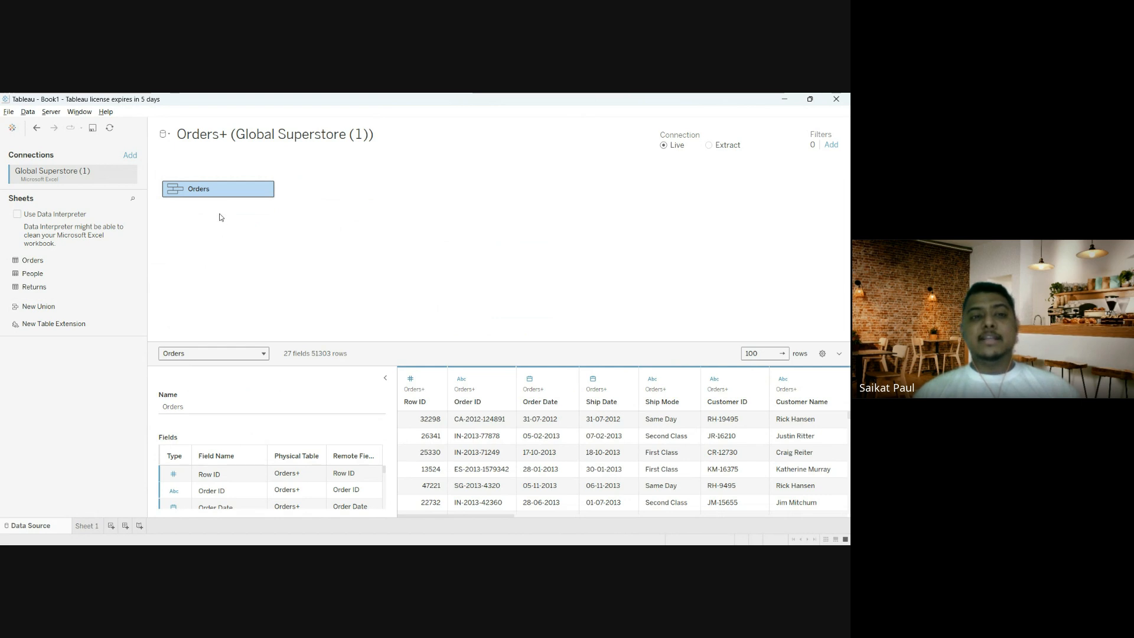
Step: Remove the unioned Orders table from the data model
{"action": "left_click_drag", "start_coordinate": [218, 189], "coordinate": [96, 385]}
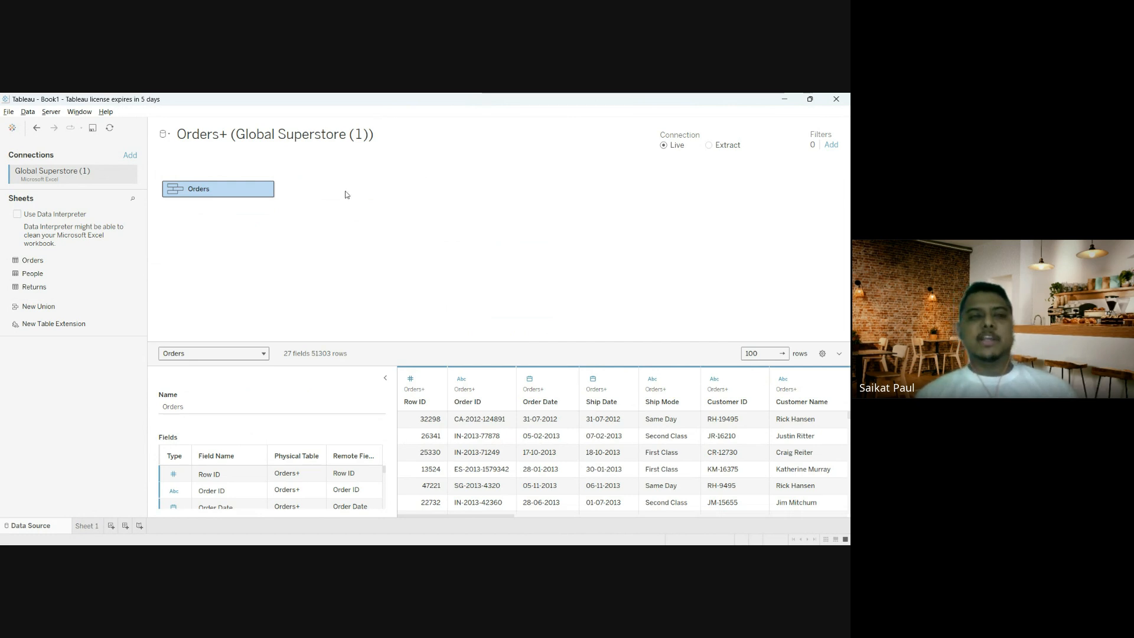
{"action": "mouse_move", "coordinate": [221, 188]}
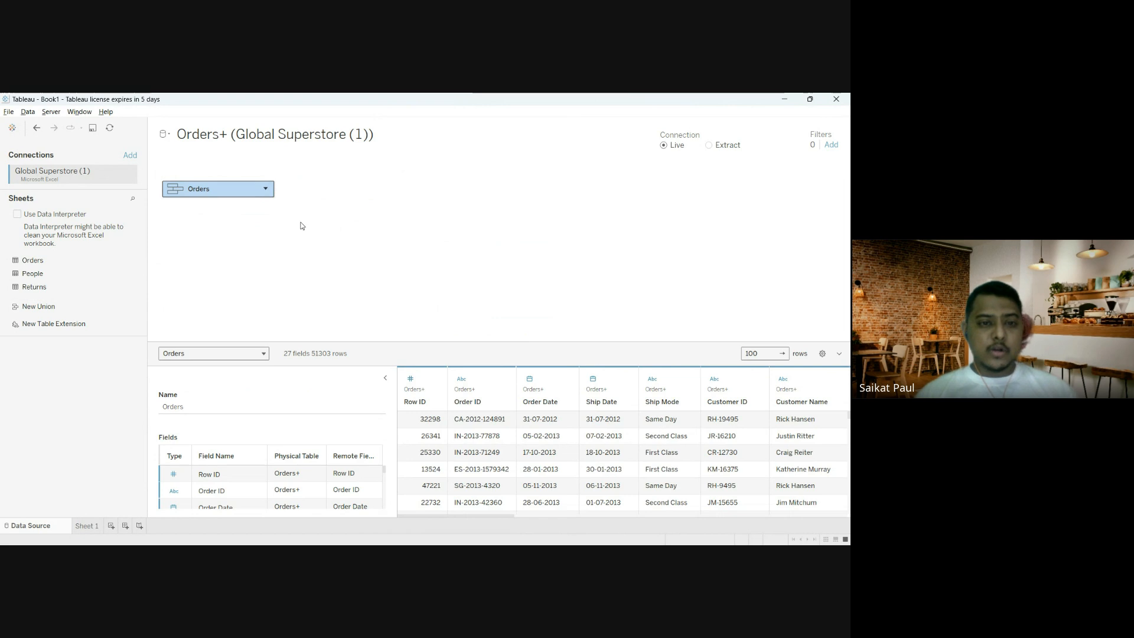
{"action": "key", "text": "Delete"}
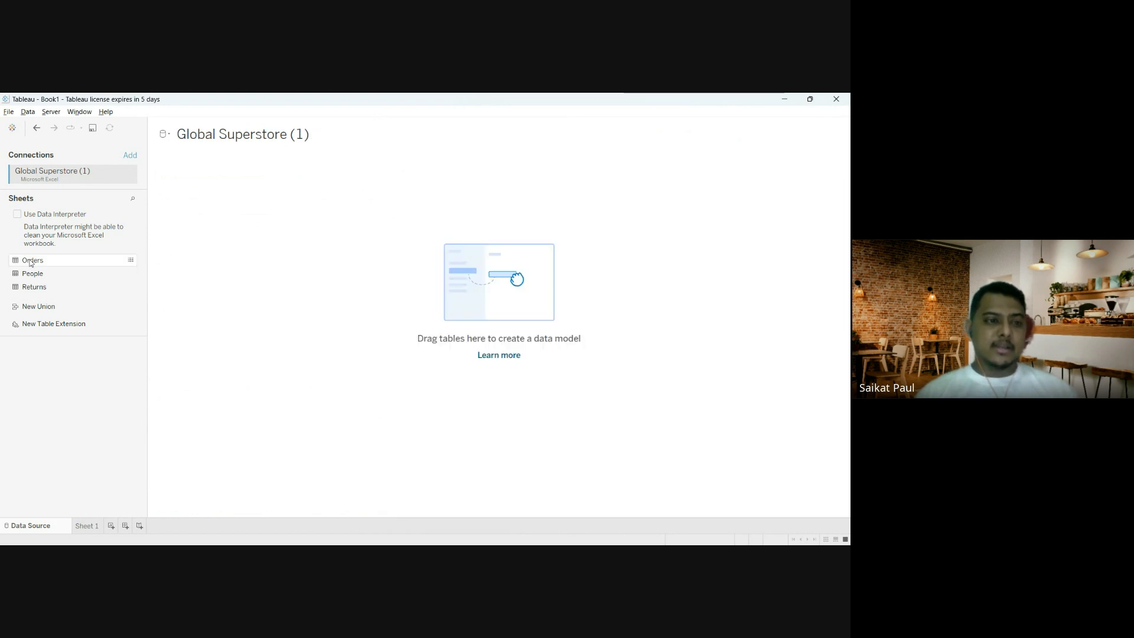
{"action": "left_click_drag", "start_coordinate": [31, 263], "coordinate": [230, 222]}
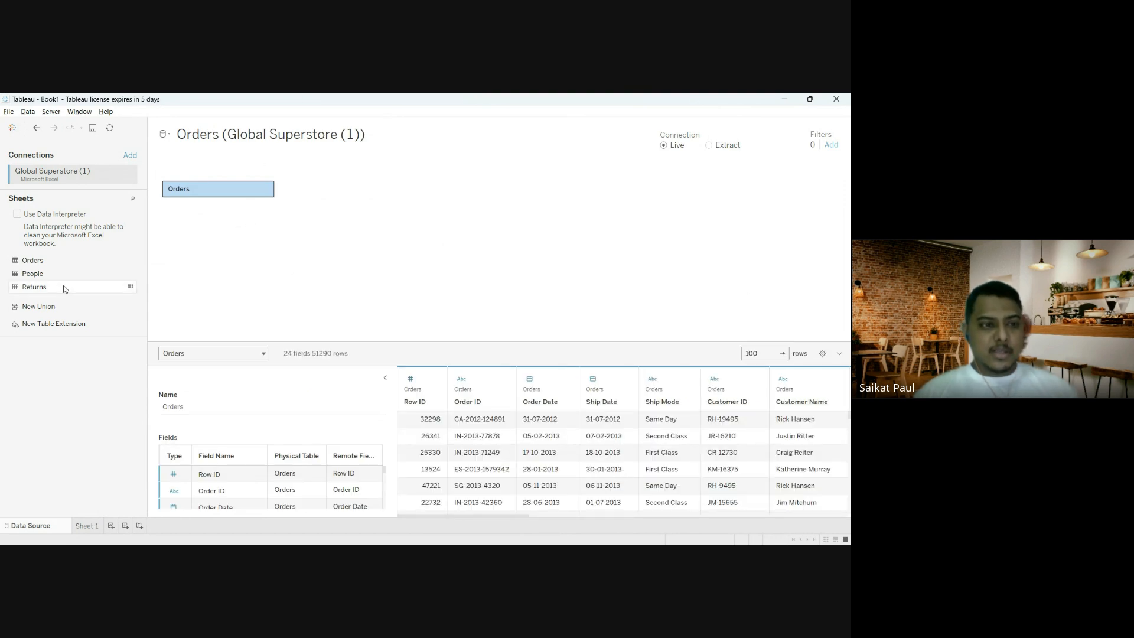
{"action": "left_click_drag", "start_coordinate": [35, 275], "coordinate": [185, 196]}
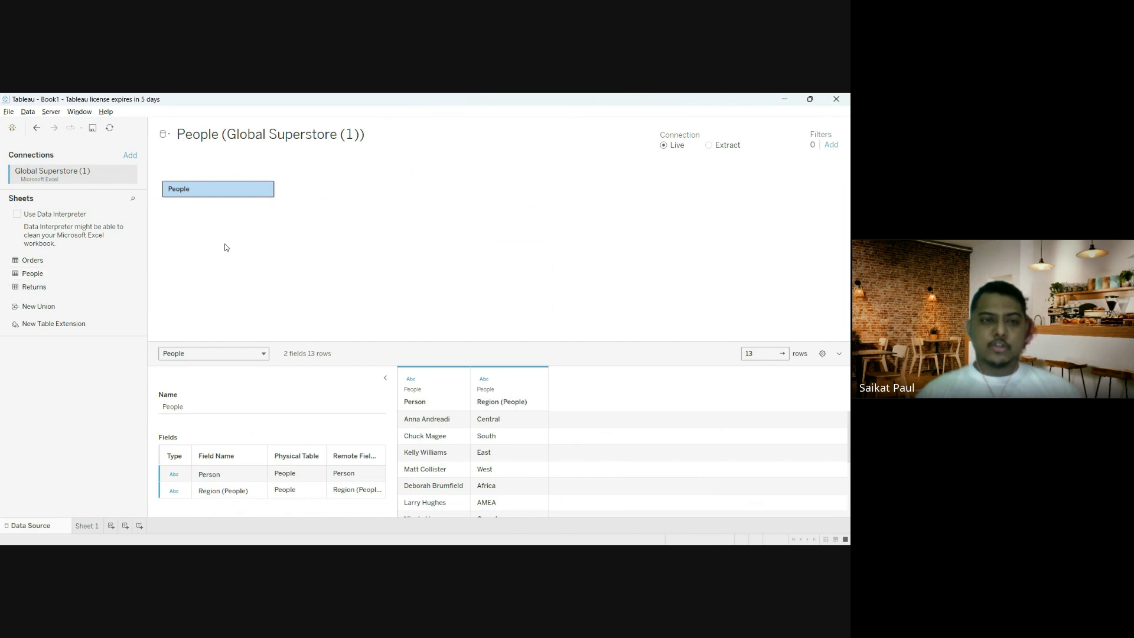
{"action": "left_click_drag", "start_coordinate": [270, 189], "coordinate": [65, 319]}
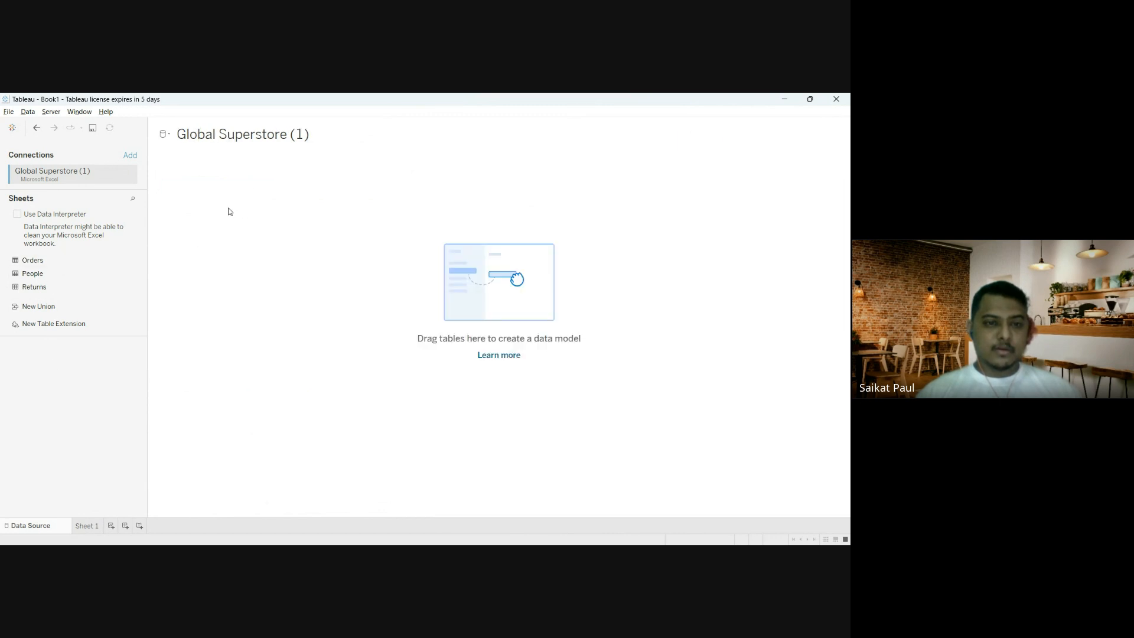
Step: Union Orders with People once more in the data model, and delete the unioned table
{"action": "double_click", "coordinate": [33, 260]}
{"action": "left_click_drag", "start_coordinate": [35, 273], "coordinate": [187, 204]}
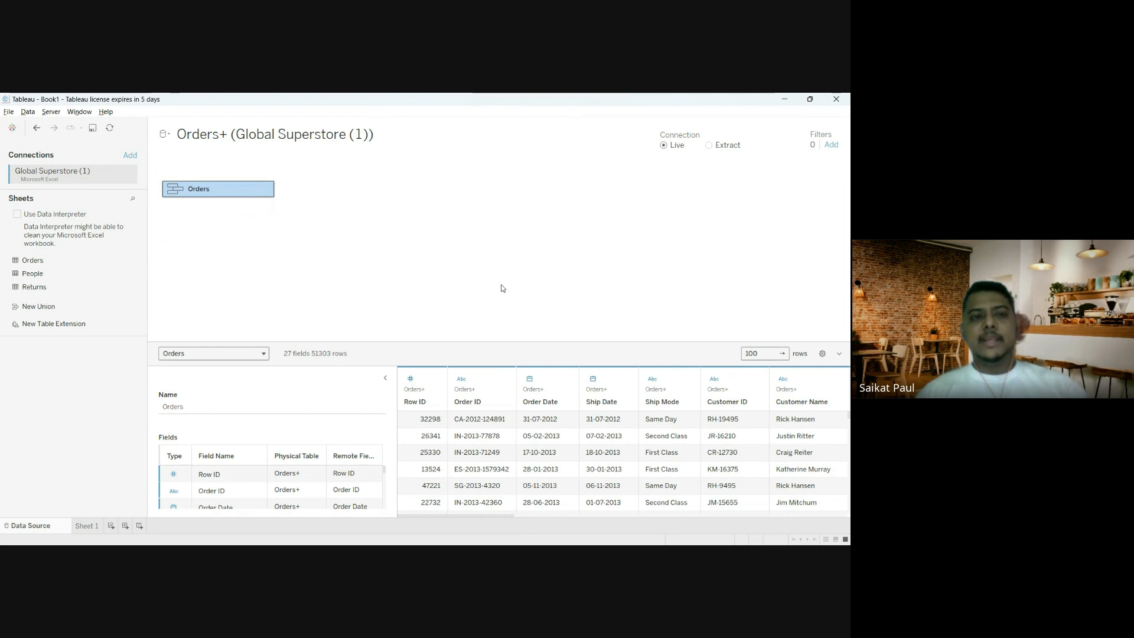
{"action": "left_click_drag", "start_coordinate": [209, 191], "coordinate": [101, 370]}
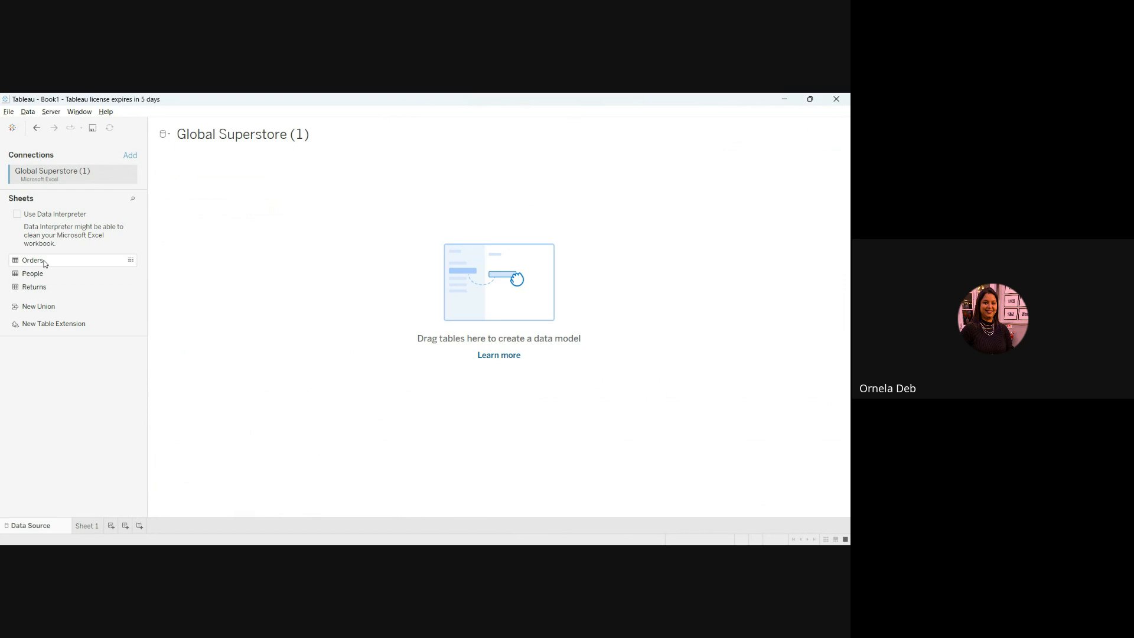
Step: Add the Orders table to the data model and relate the People table to it
{"action": "left_click_drag", "start_coordinate": [35, 261], "coordinate": [229, 271]}
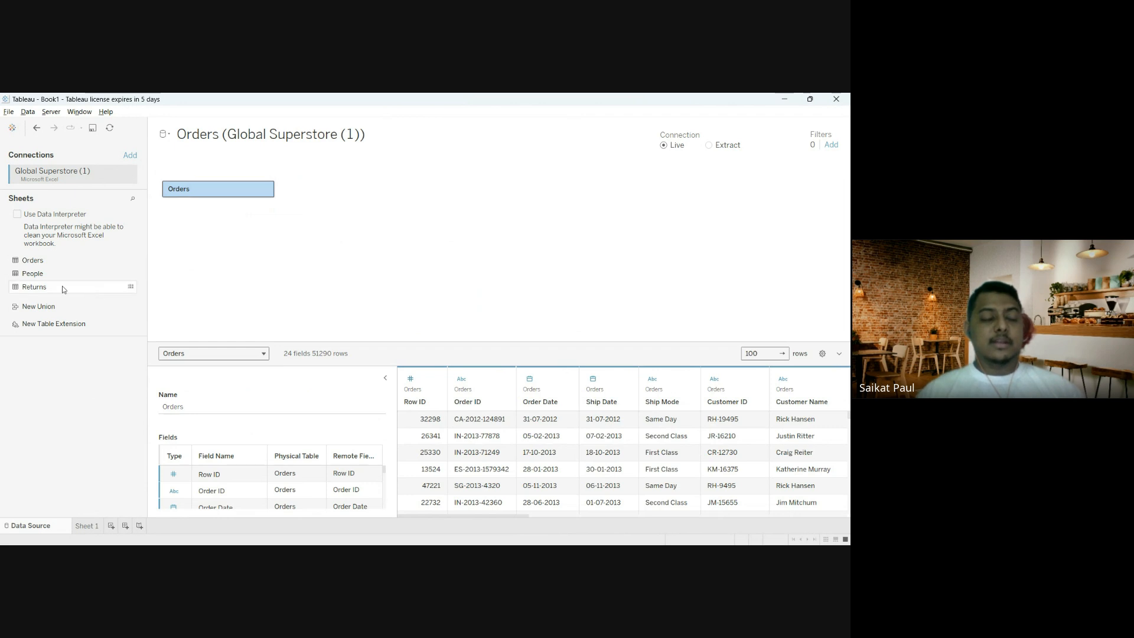
{"action": "left_click_drag", "start_coordinate": [47, 276], "coordinate": [323, 188]}
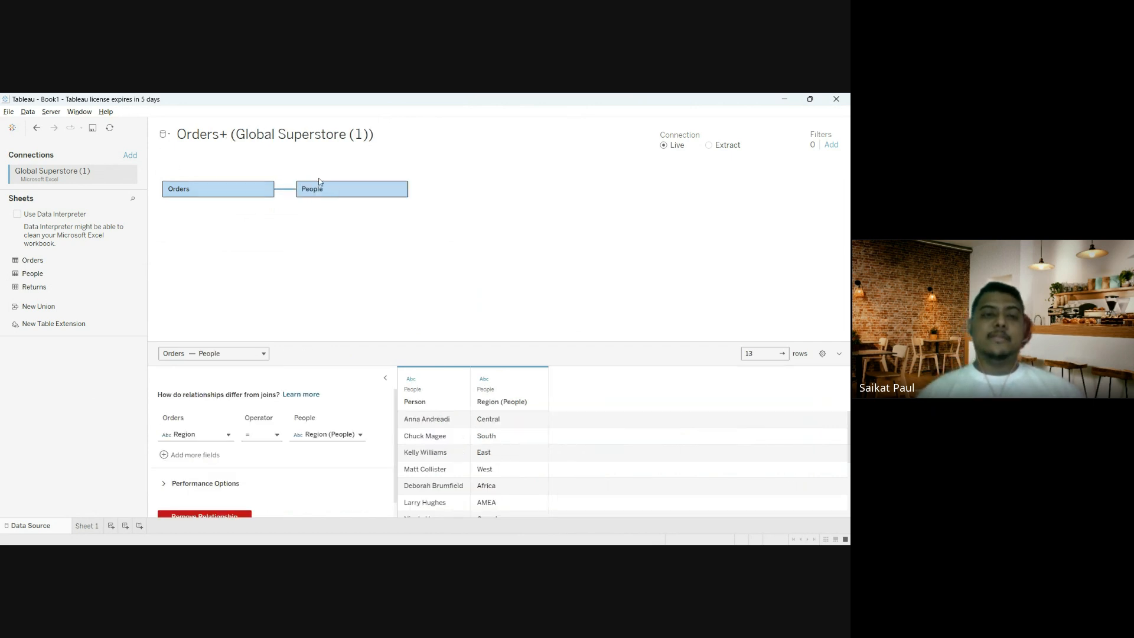
Step: Review the matching fields of the Orders–People relationship, and remove the People table from the data model
{"action": "mouse_move", "coordinate": [285, 191]}
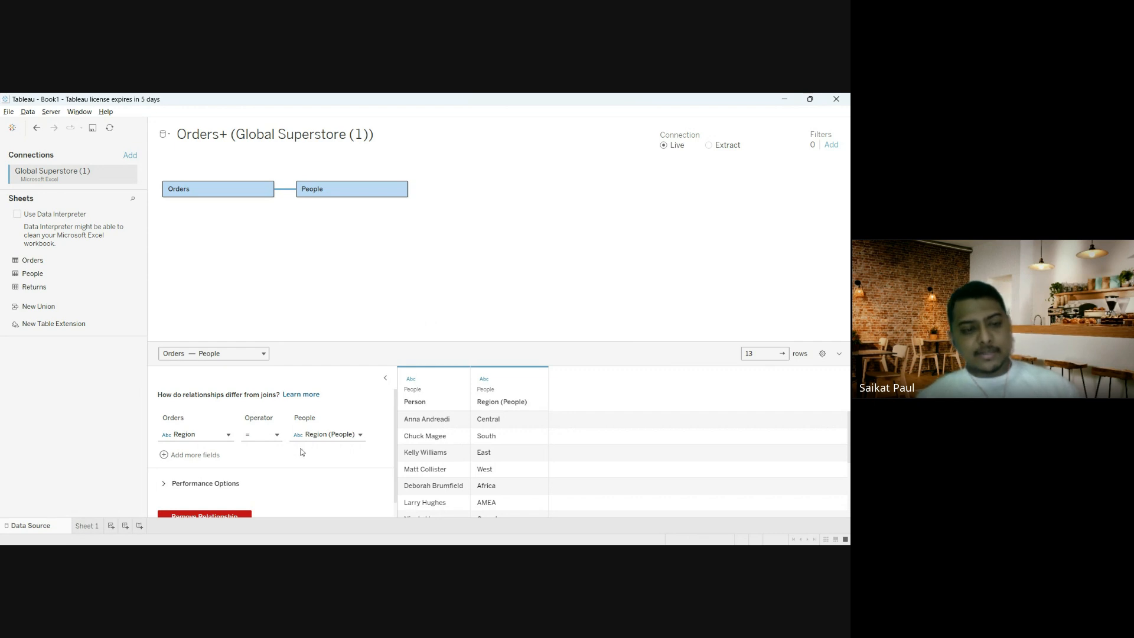
{"action": "scroll", "coordinate": [326, 407], "scroll_direction": "down", "scroll_amount": 1}
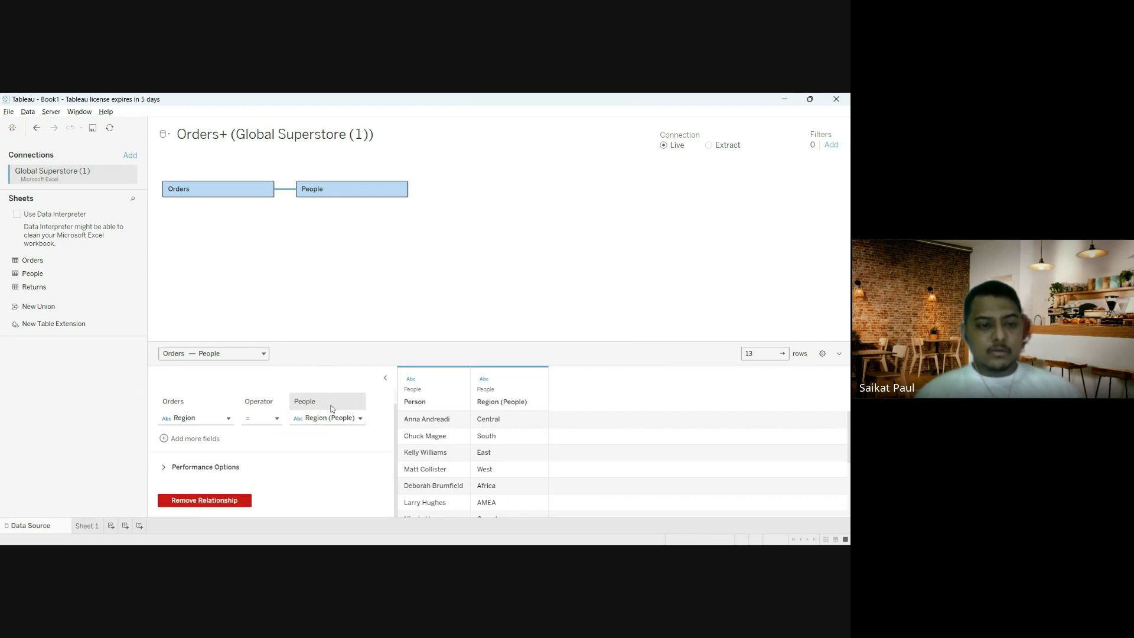
{"action": "scroll", "coordinate": [331, 404], "scroll_direction": "up", "scroll_amount": 1}
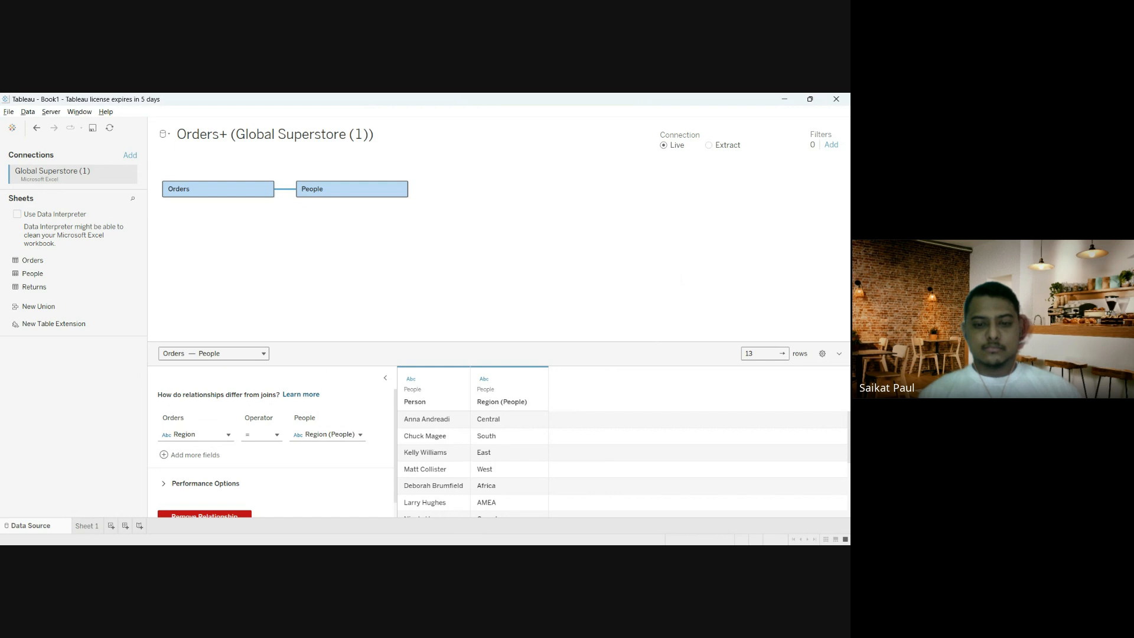
{"action": "left_click", "coordinate": [479, 553]}
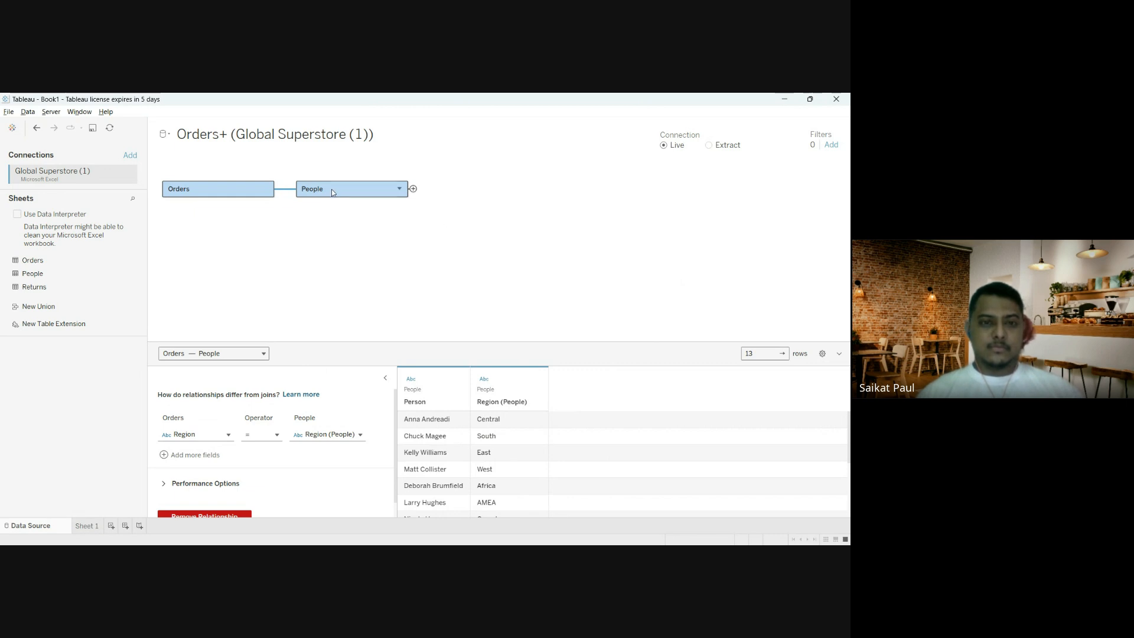
{"action": "left_click_drag", "start_coordinate": [331, 189], "coordinate": [67, 388]}
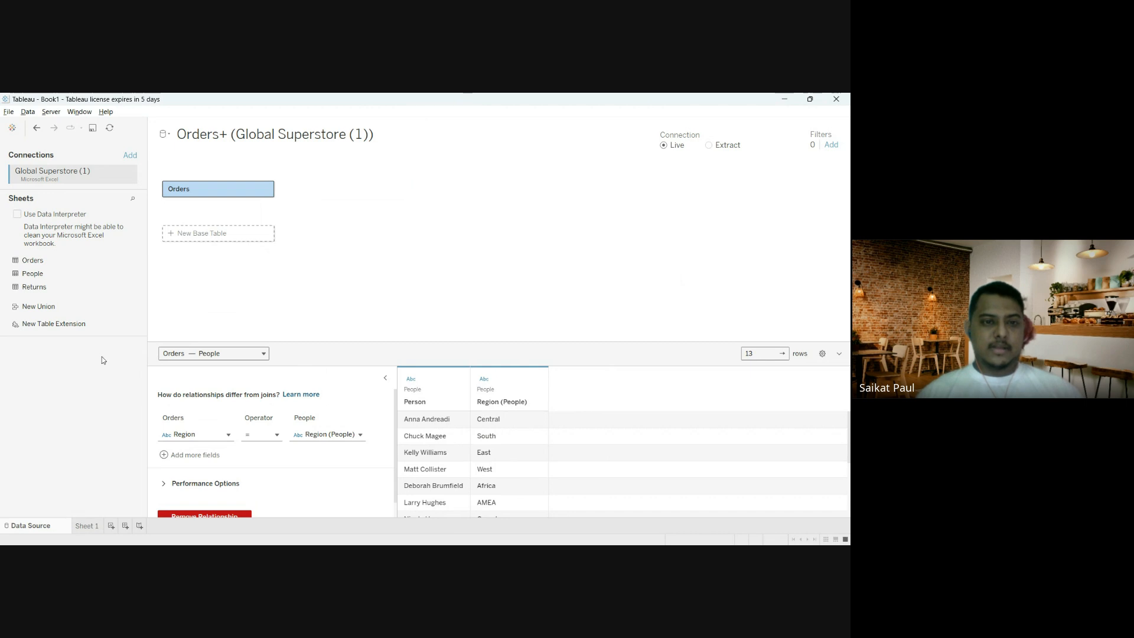
Step: Build a bar chart on Sheet 1 with Sub-Category on rows and Sales on columns
{"action": "left_click", "coordinate": [85, 525]}
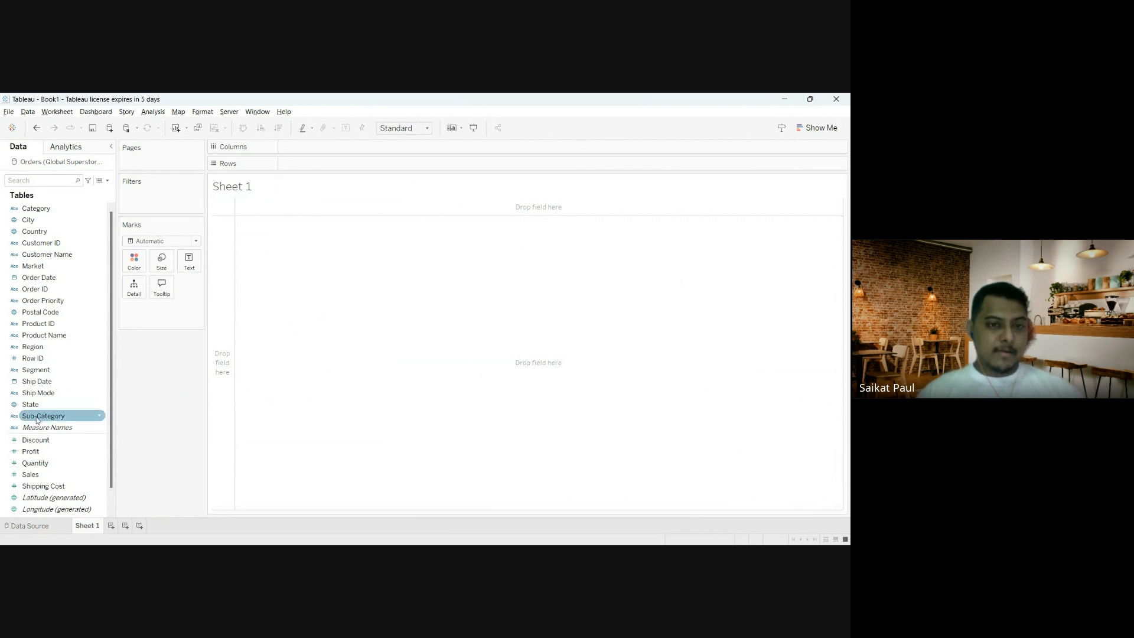
{"action": "left_click_drag", "start_coordinate": [43, 416], "coordinate": [332, 172]}
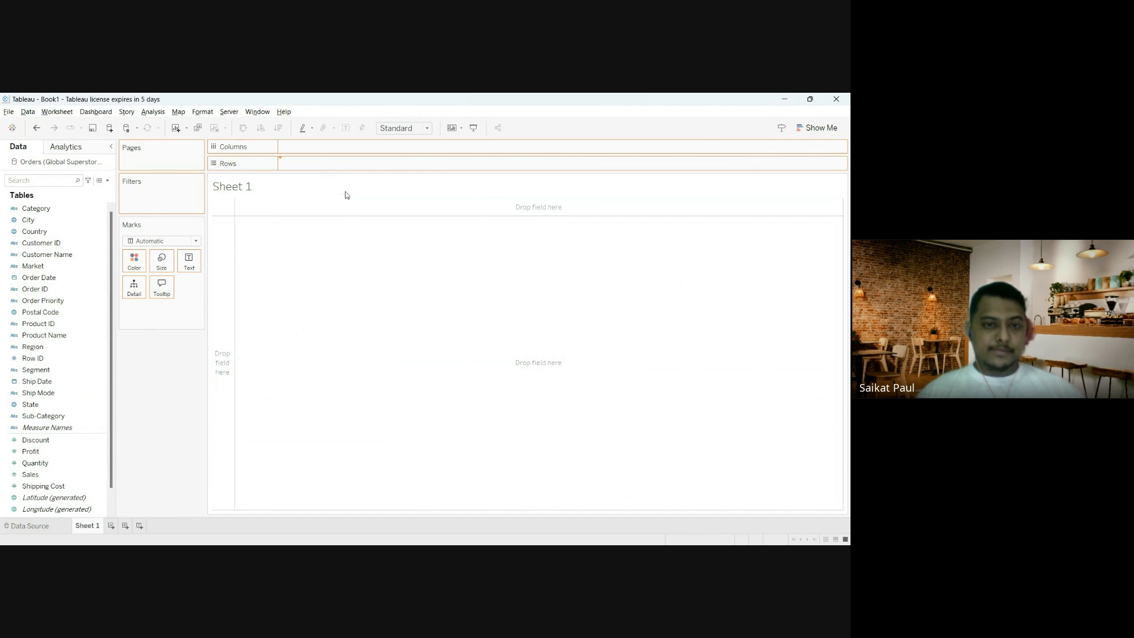
{"action": "left_click_drag", "start_coordinate": [23, 474], "coordinate": [296, 149]}
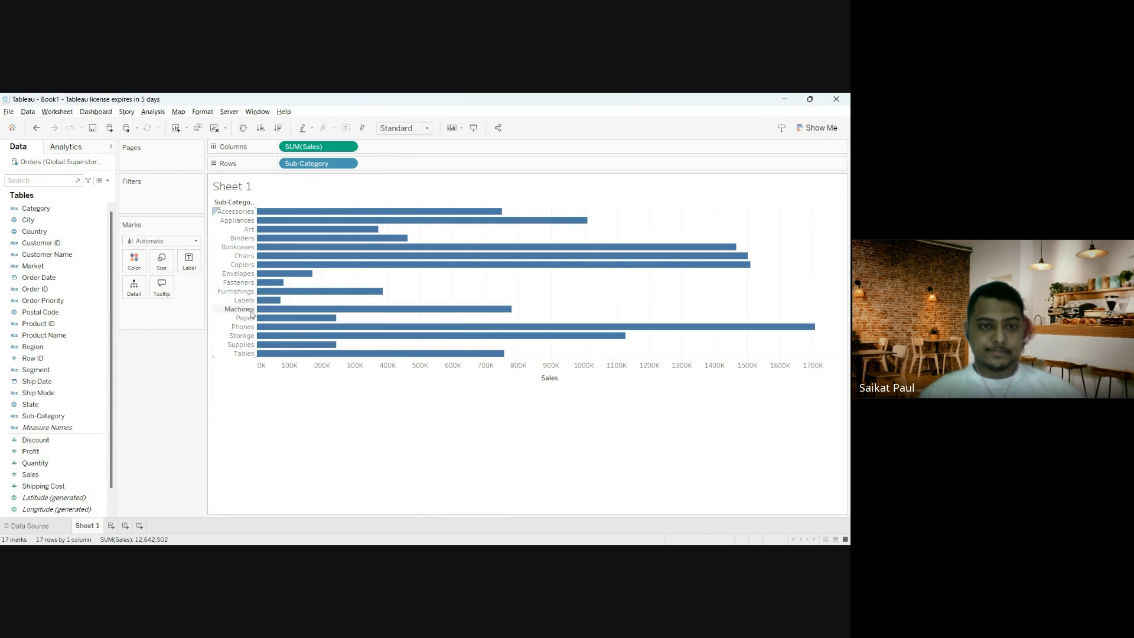
Step: Swap the chart's rows and columns and fit it to Entire View
{"action": "left_click", "coordinate": [243, 128]}
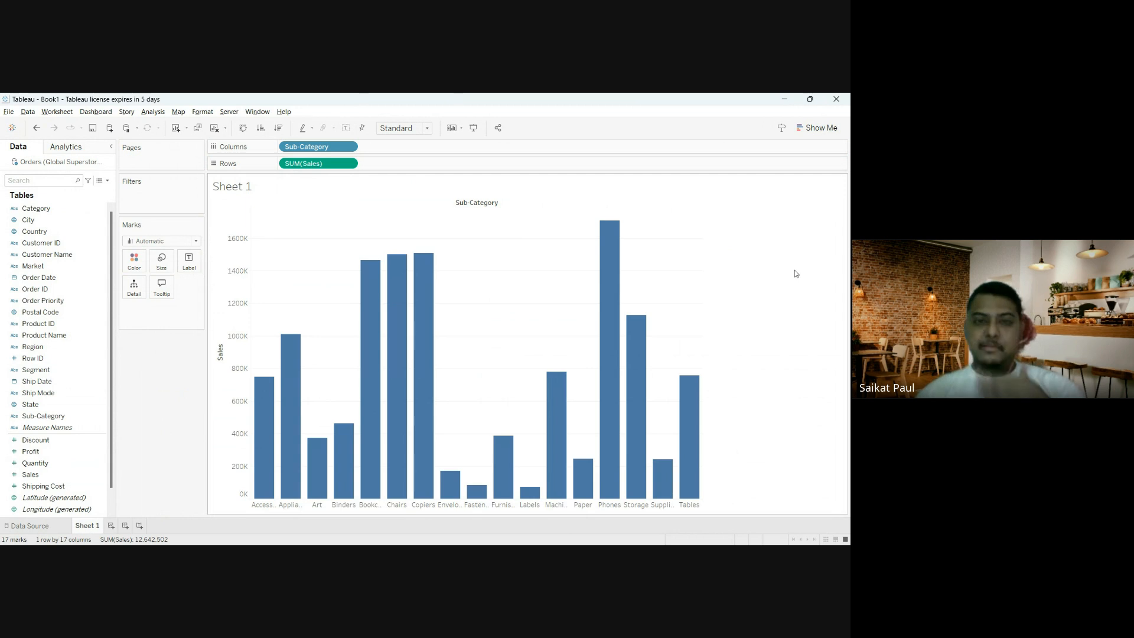
{"action": "left_click", "coordinate": [425, 137]}
{"action": "left_click", "coordinate": [426, 176]}
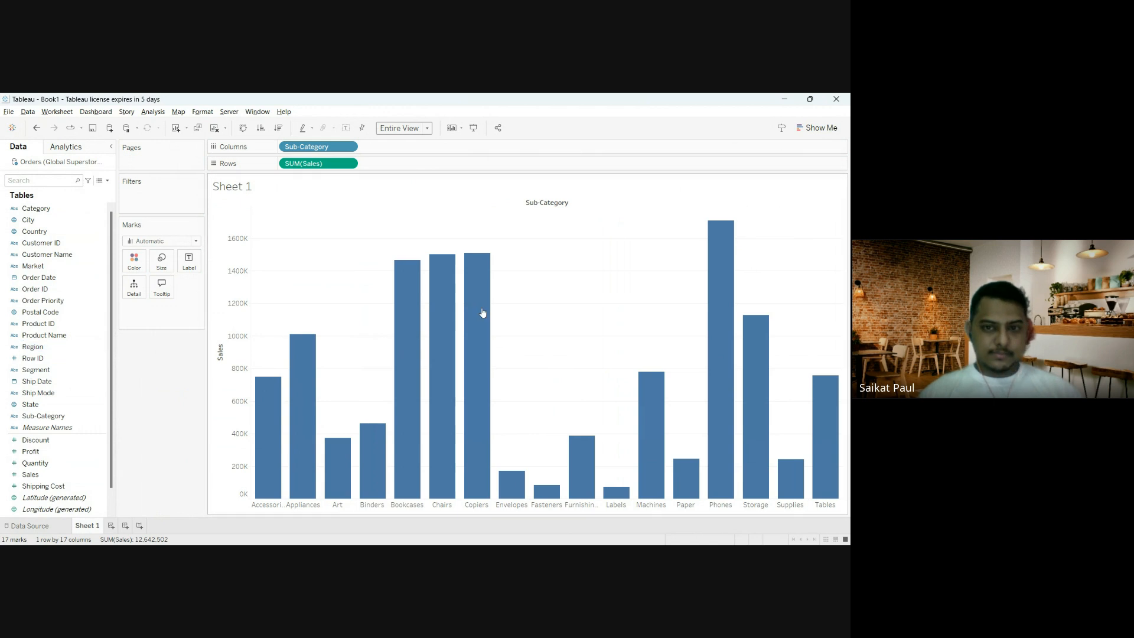
Step: Cycle through the sort orders from the Sales axis, ending with sub-categories in descending order of sales
{"action": "left_click", "coordinate": [556, 210]}
{"action": "left_click", "coordinate": [556, 207]}
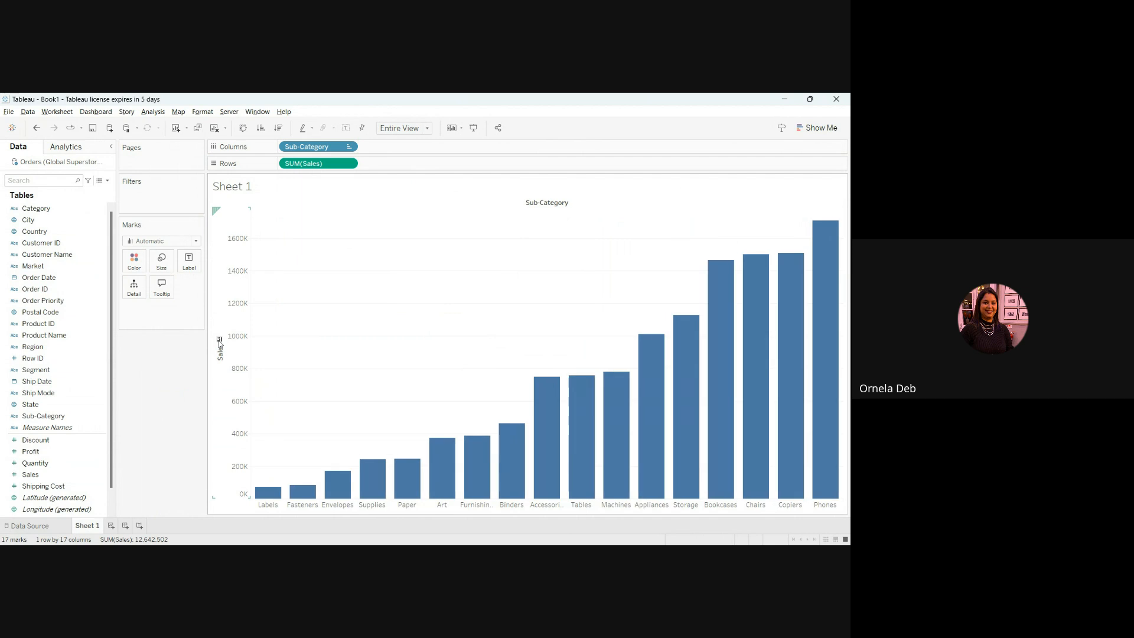
{"action": "left_click", "coordinate": [219, 342]}
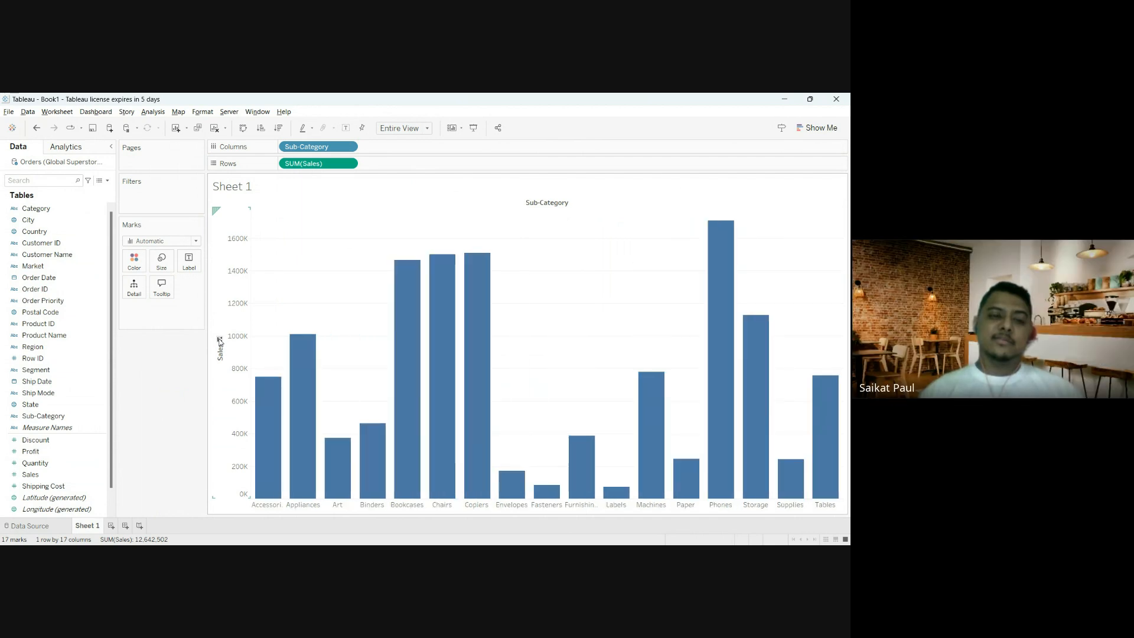
{"action": "left_click", "coordinate": [219, 342]}
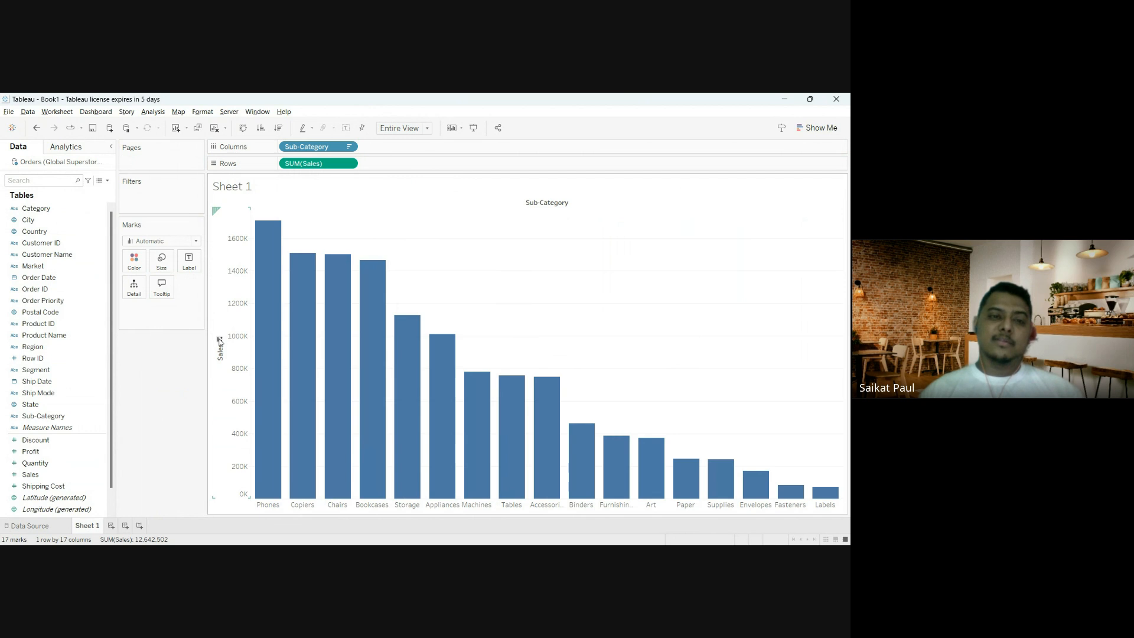
{"action": "left_click", "coordinate": [219, 341]}
{"action": "left_click", "coordinate": [219, 341]}
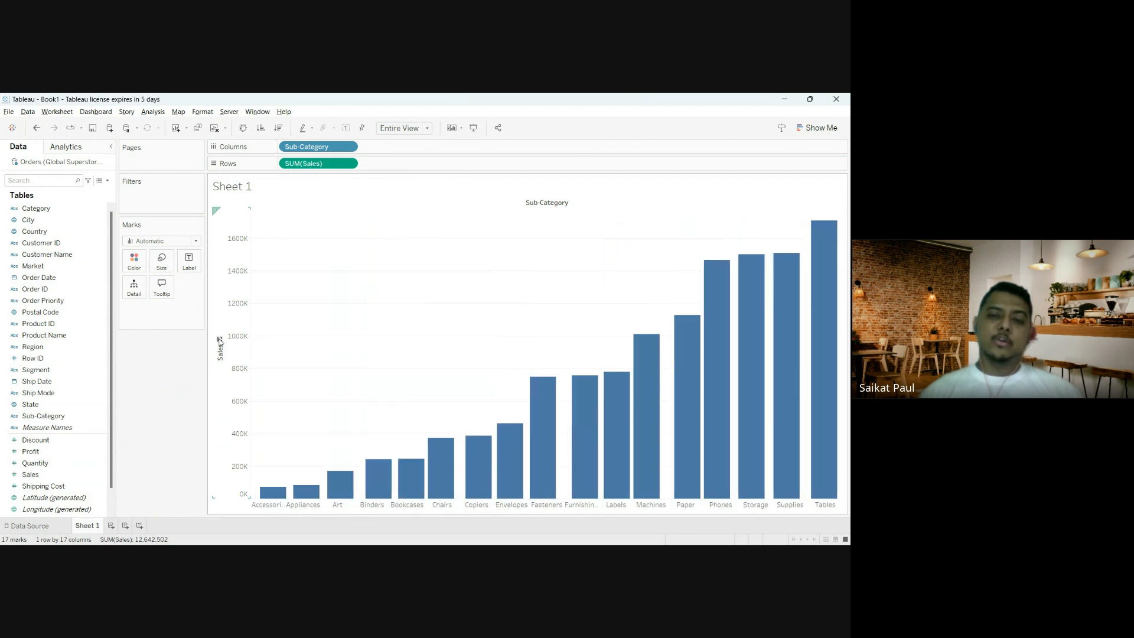
{"action": "left_click", "coordinate": [219, 342]}
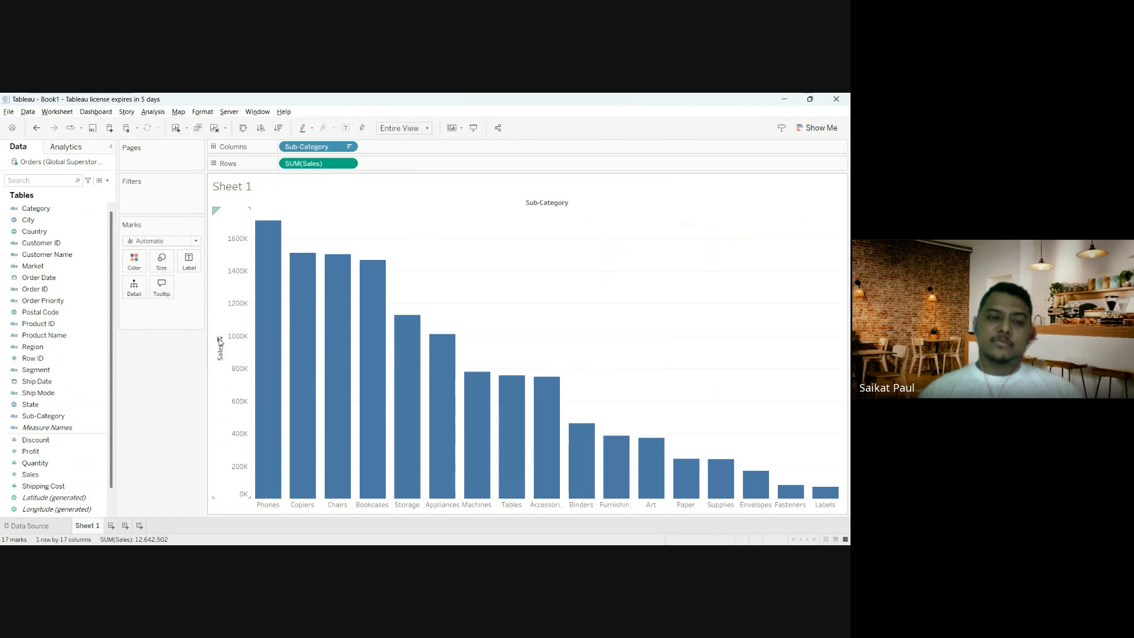
{"action": "left_click", "coordinate": [219, 341]}
{"action": "left_click", "coordinate": [219, 341]}
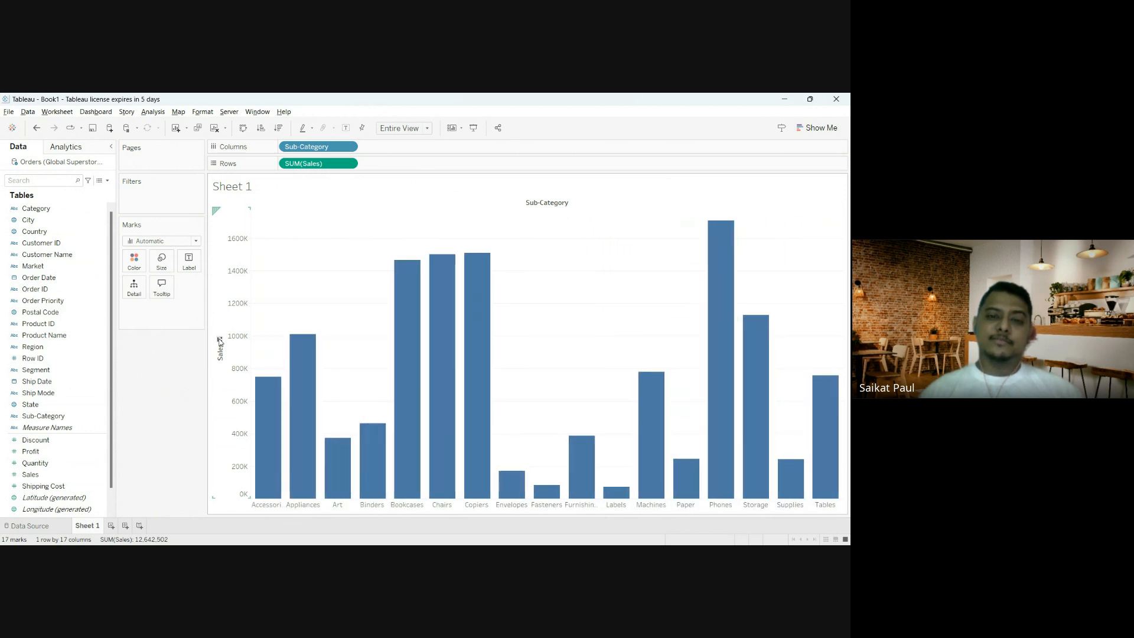
{"action": "left_click", "coordinate": [220, 341]}
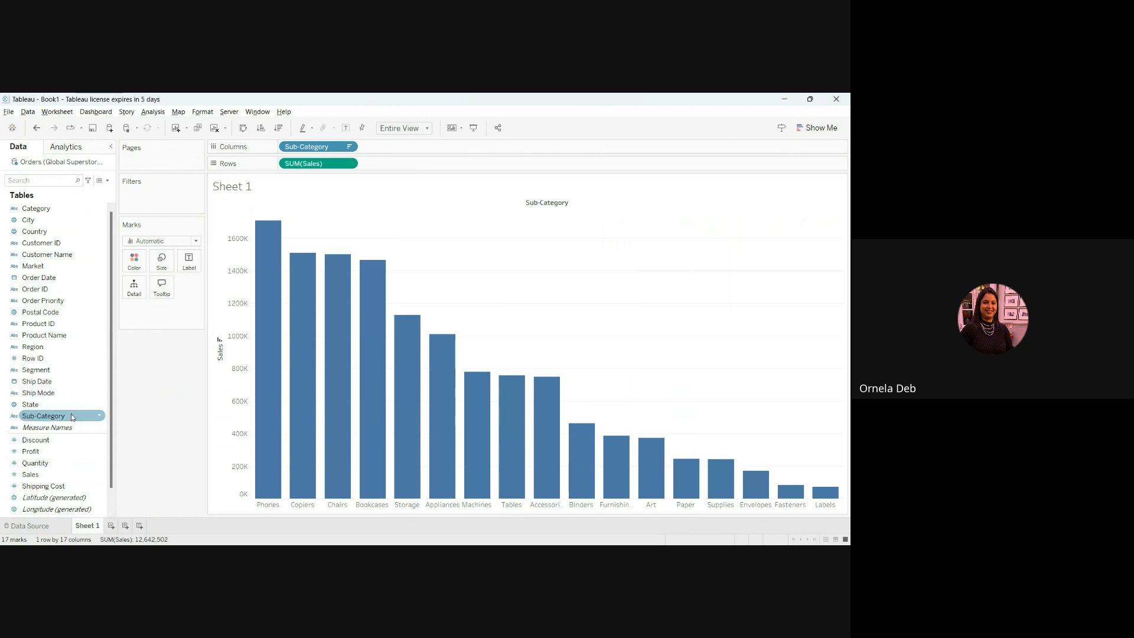
Step: Add Category to the chart's columns ahead of Sub-Category and clear the Sub-Category sort
{"action": "left_click_drag", "start_coordinate": [35, 208], "coordinate": [402, 149]}
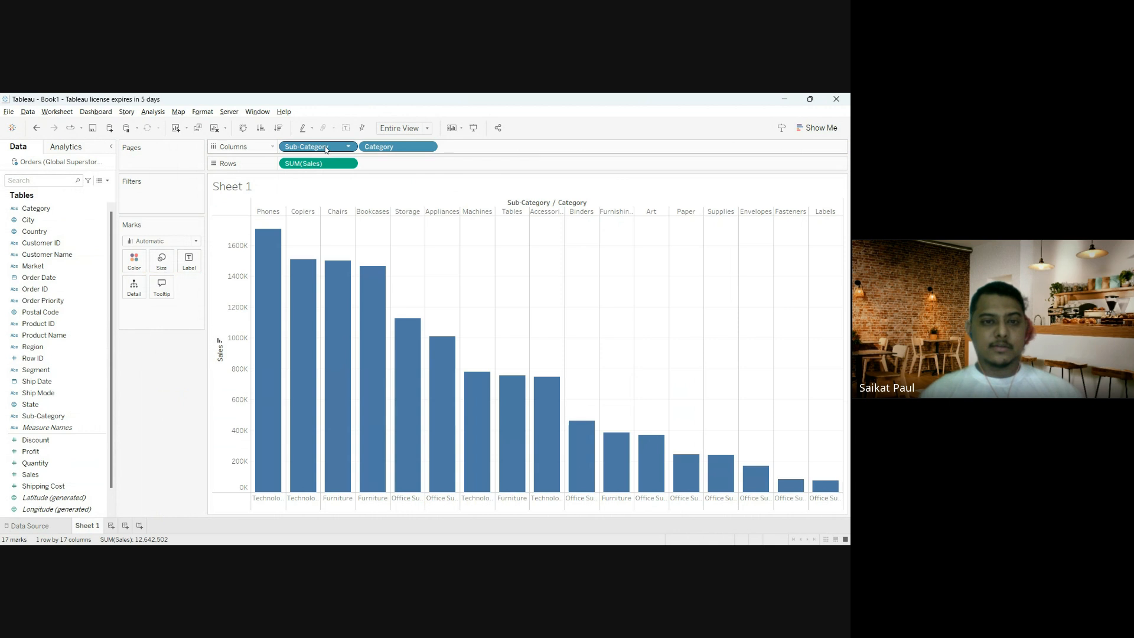
{"action": "left_click_drag", "start_coordinate": [333, 149], "coordinate": [494, 147]}
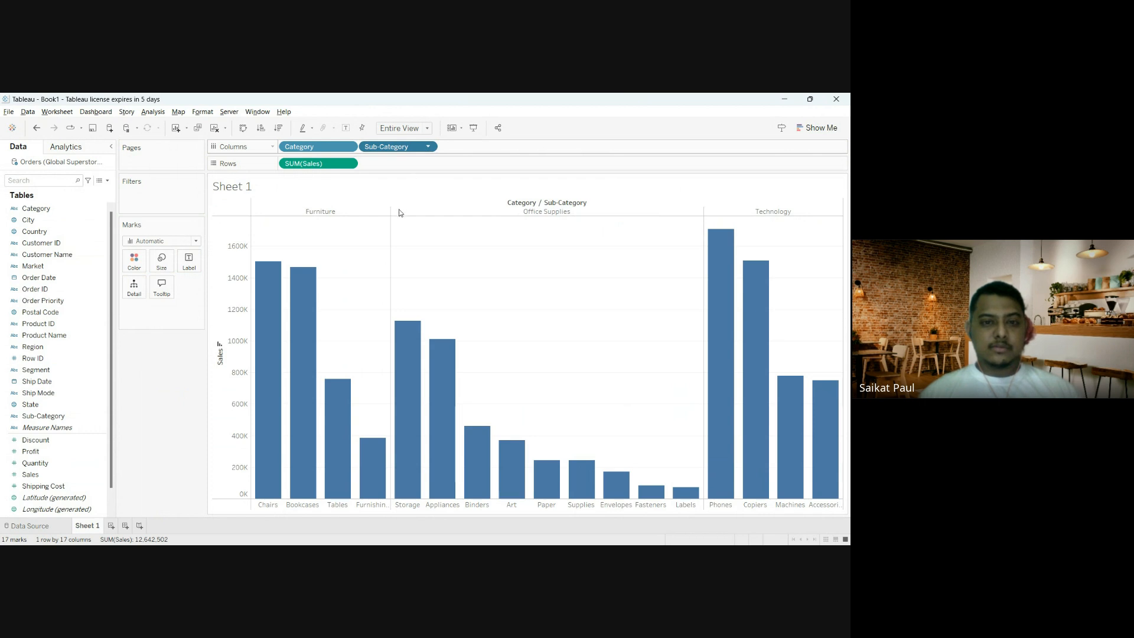
{"action": "left_click_drag", "start_coordinate": [400, 213], "coordinate": [505, 154]}
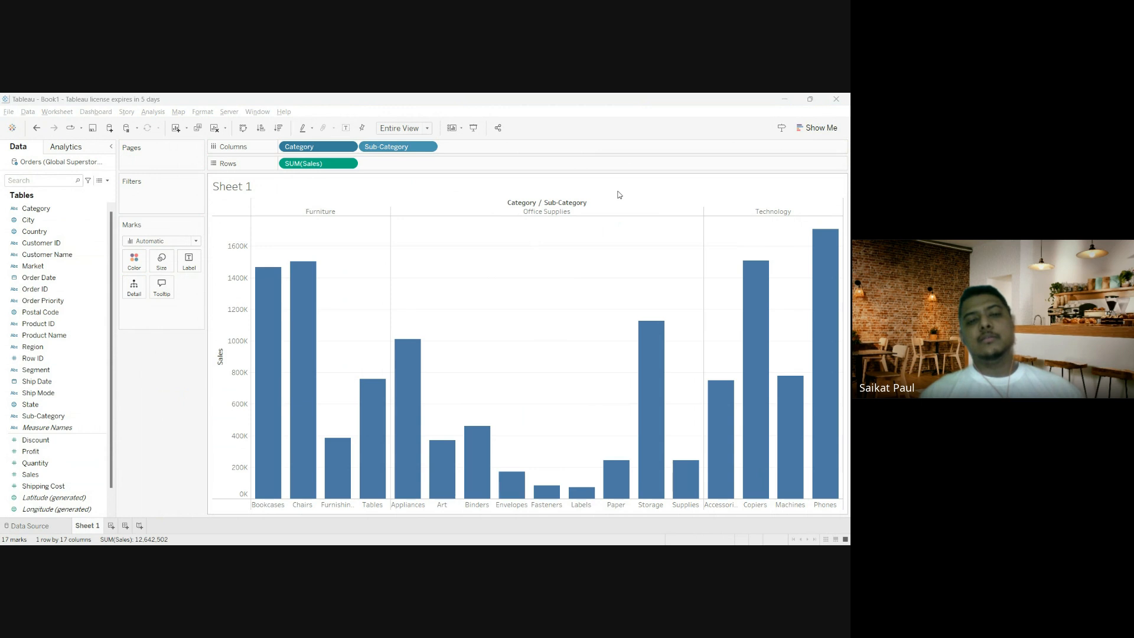
{"action": "left_click", "coordinate": [495, 250]}
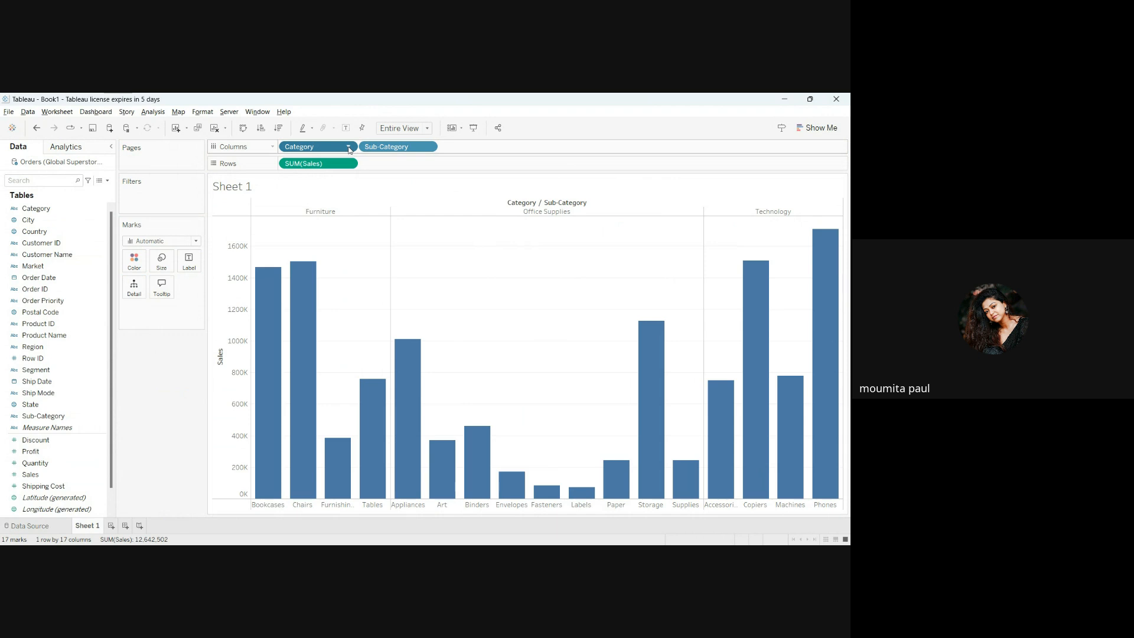
{"action": "left_click", "coordinate": [327, 209]}
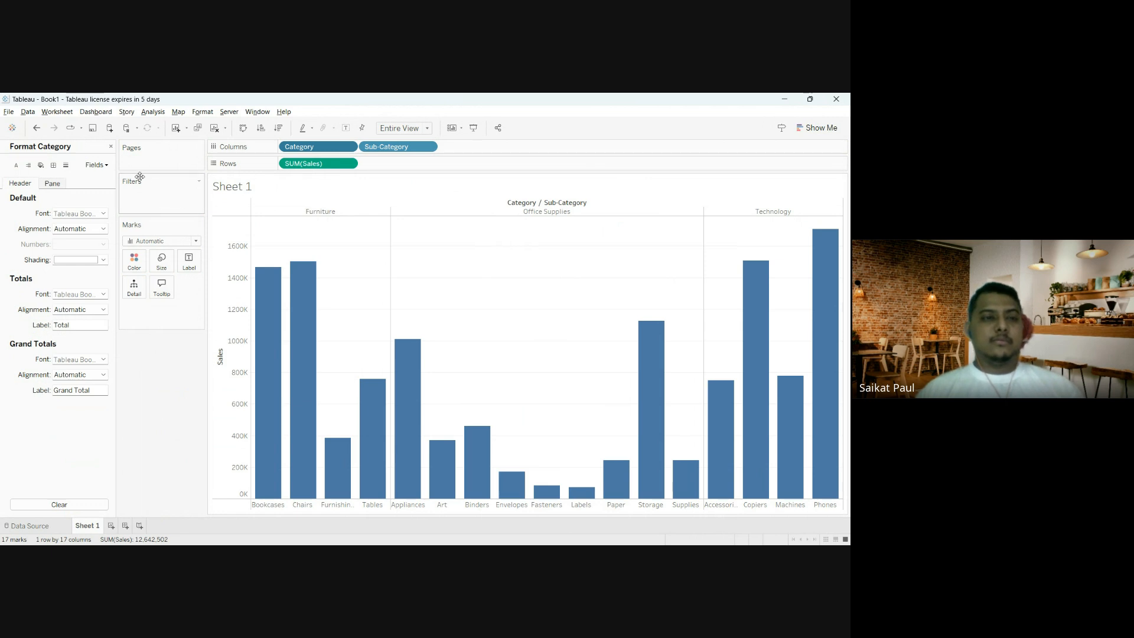
{"action": "left_click", "coordinate": [110, 146]}
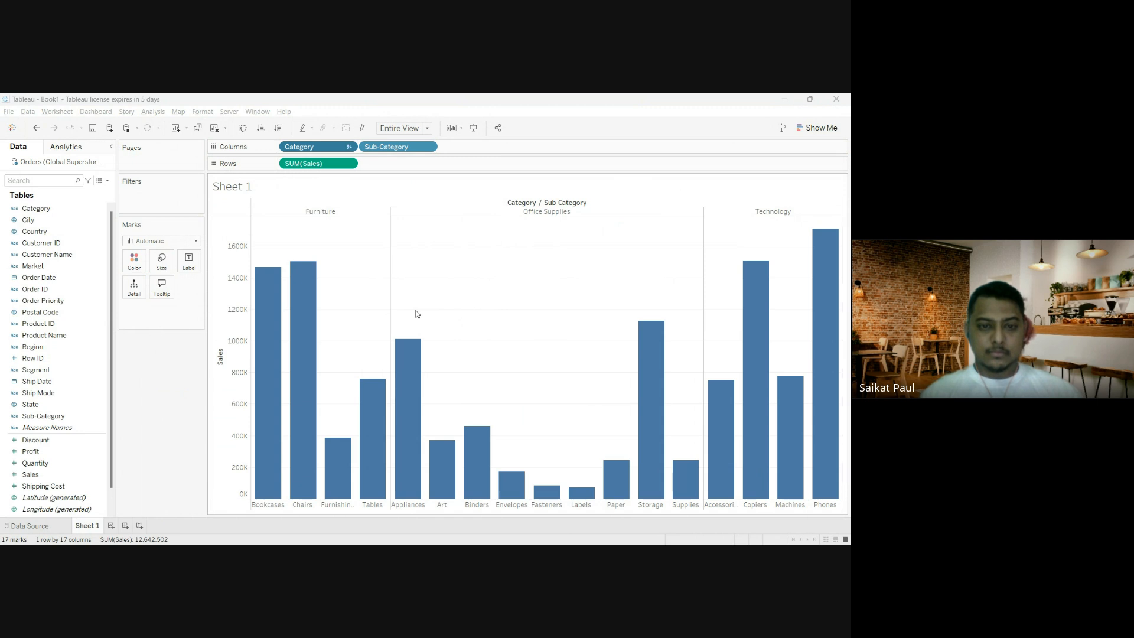
Step: Switch the Category sort between descending and ascending, ending with the categories in ascending order
{"action": "left_click", "coordinate": [366, 335]}
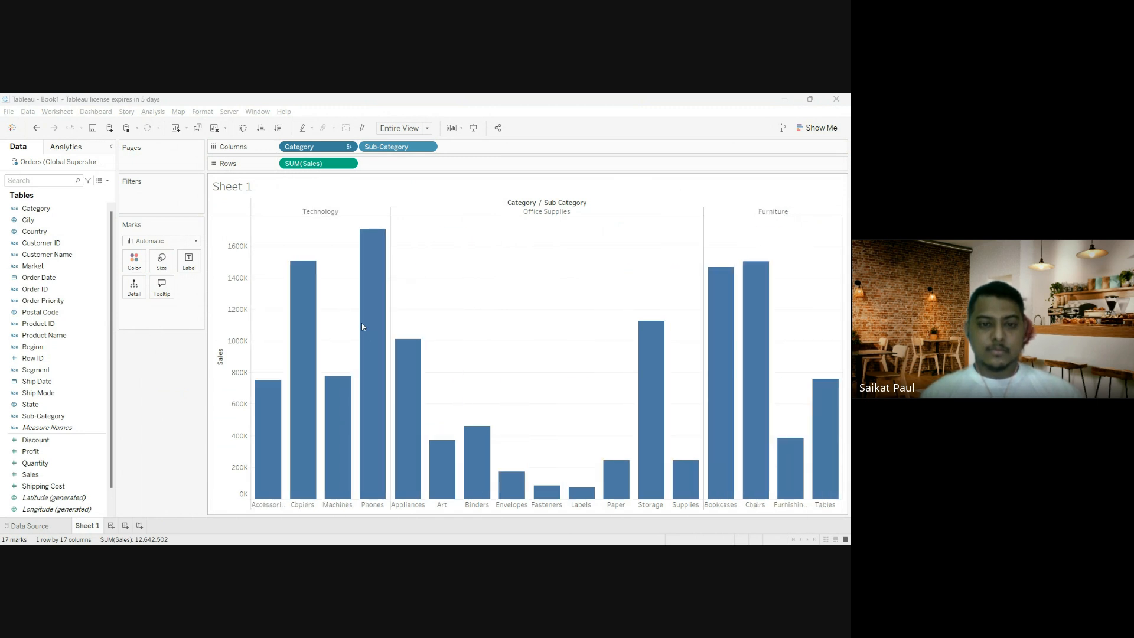
{"action": "left_click", "coordinate": [361, 321]}
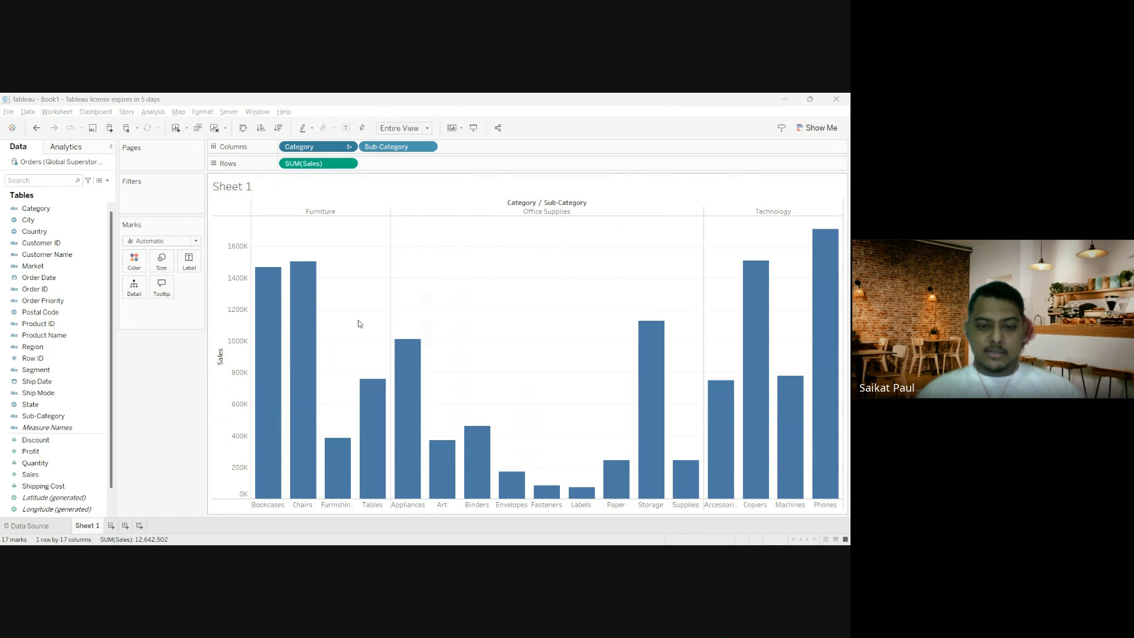
{"action": "left_click", "coordinate": [359, 328]}
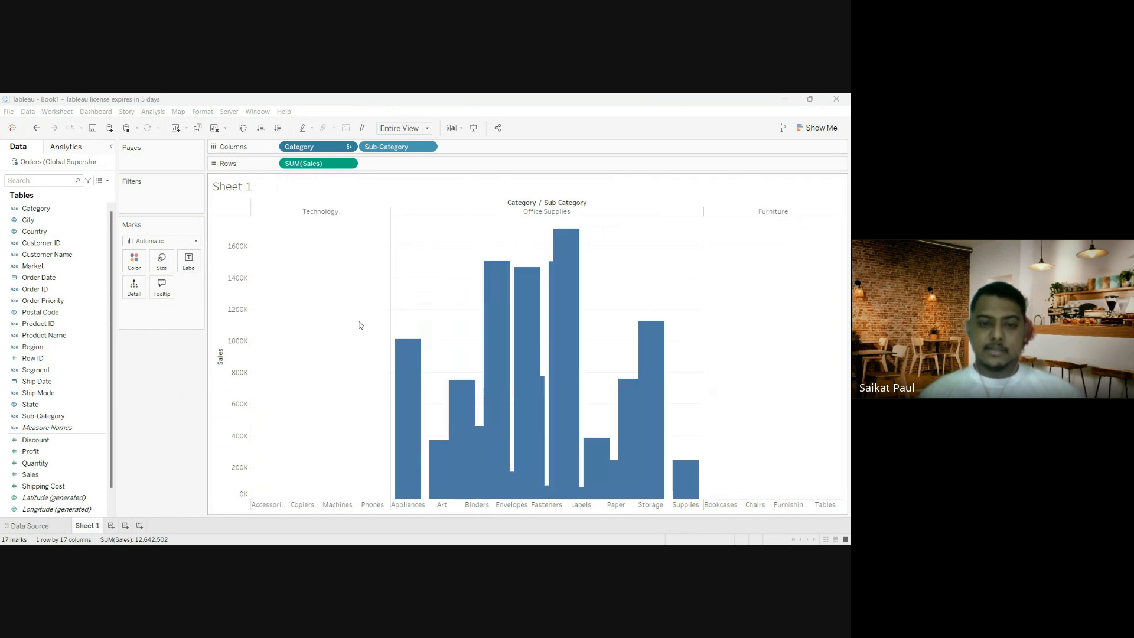
{"action": "left_click", "coordinate": [359, 321]}
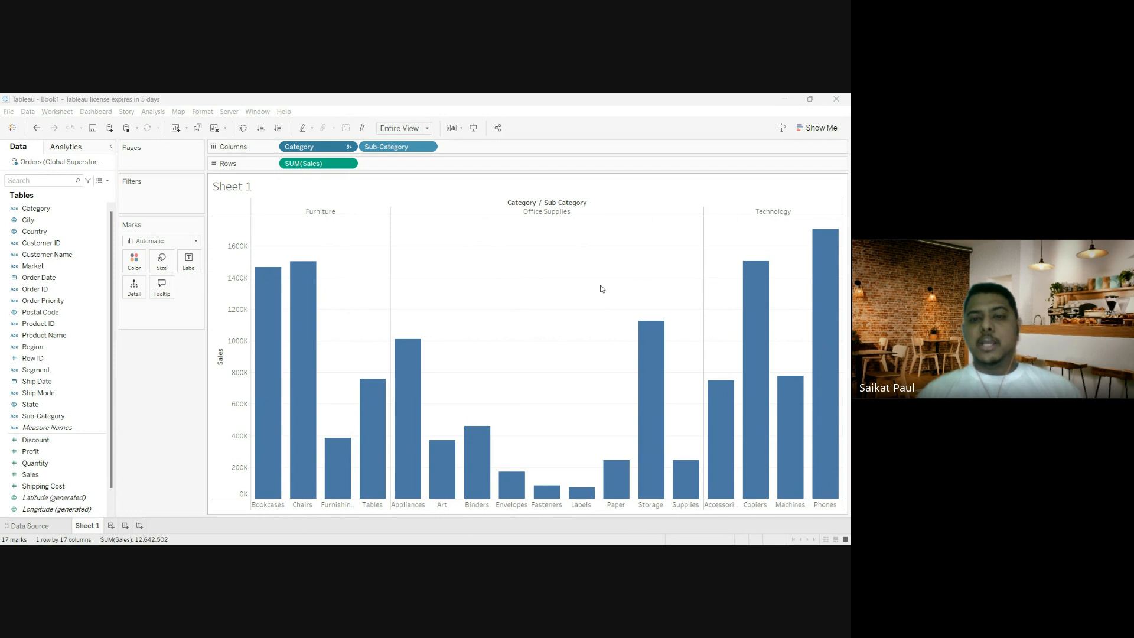
Step: Try field-based ascending sorts on Category and Sub-Category, comparing different sort fields and category orders
{"action": "left_click", "coordinate": [574, 315]}
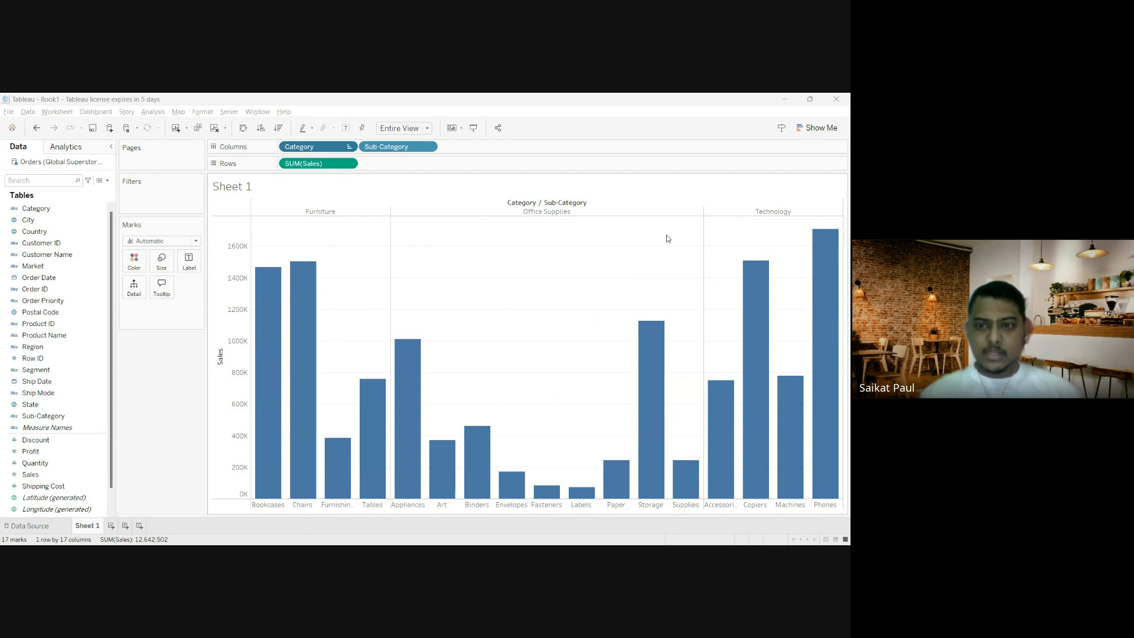
{"action": "left_click", "coordinate": [654, 250]}
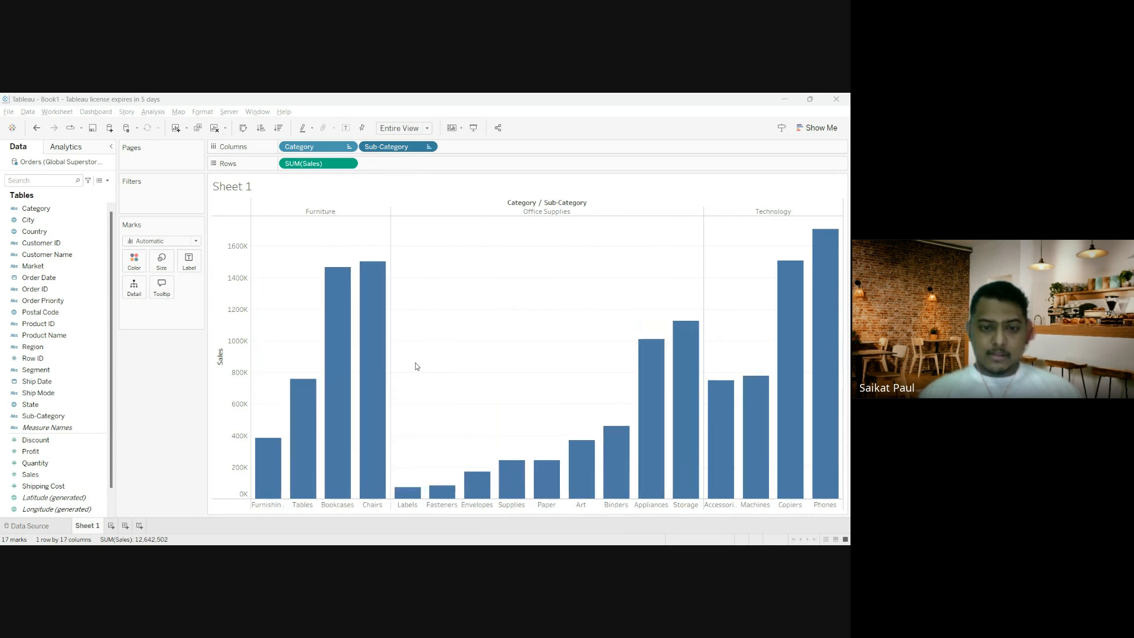
{"action": "left_click", "coordinate": [387, 462]}
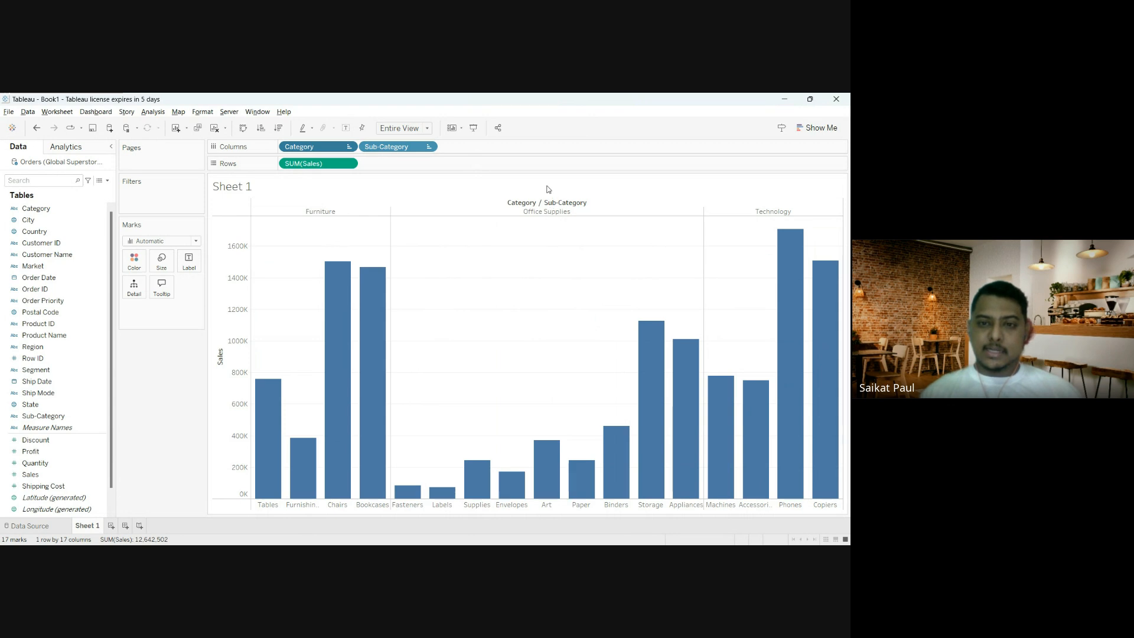
{"action": "mouse_move", "coordinate": [347, 263]}
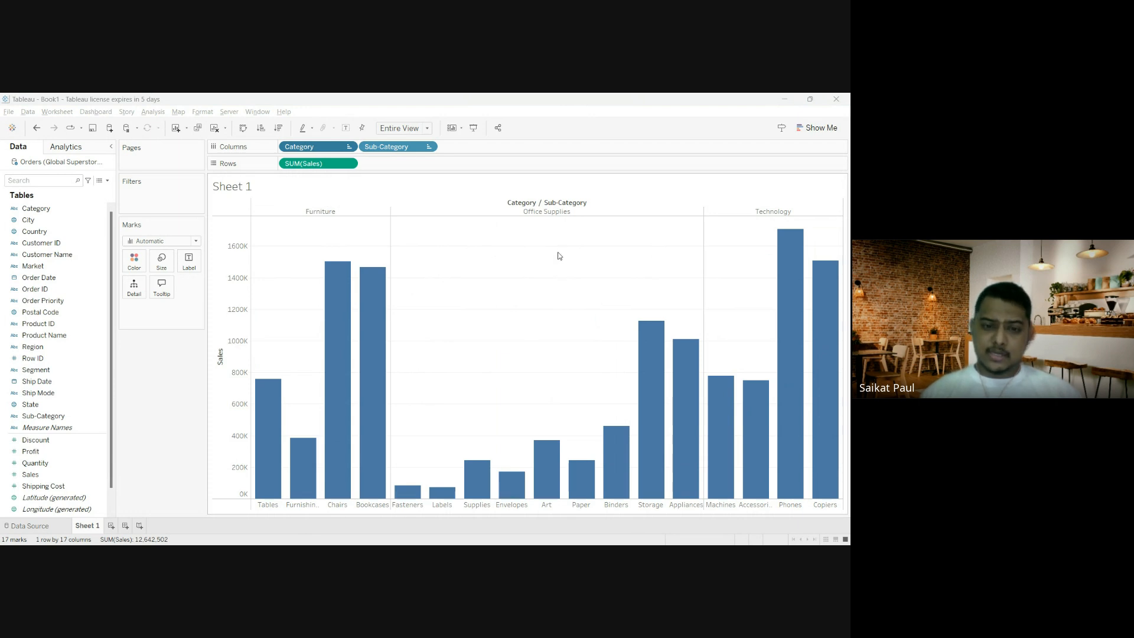
{"action": "left_click", "coordinate": [395, 388]}
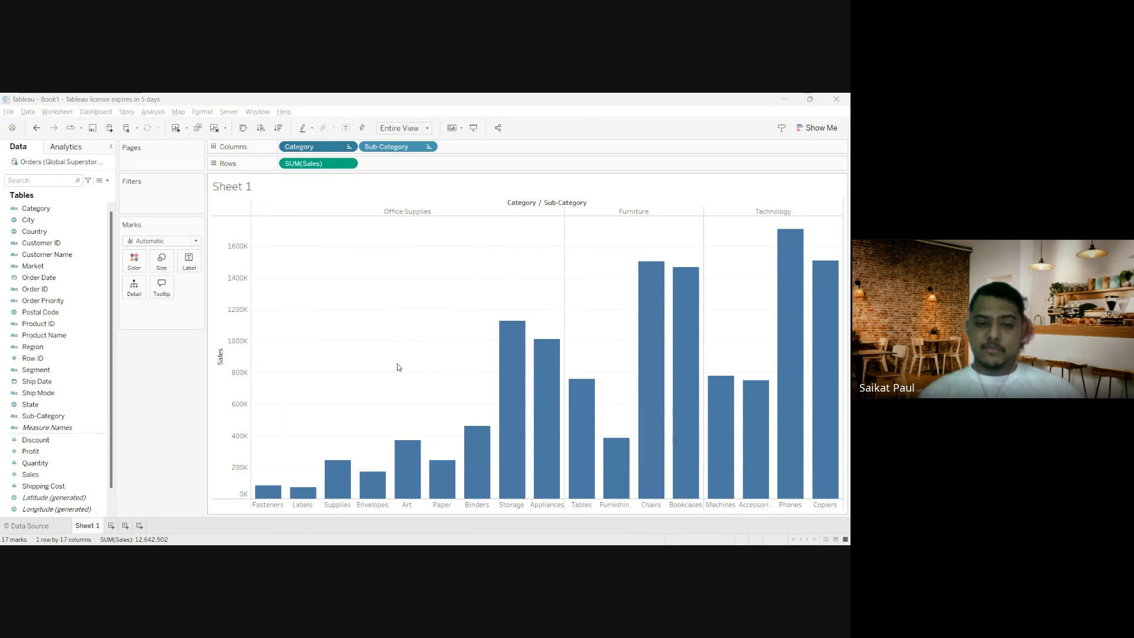
{"action": "left_click", "coordinate": [395, 377]}
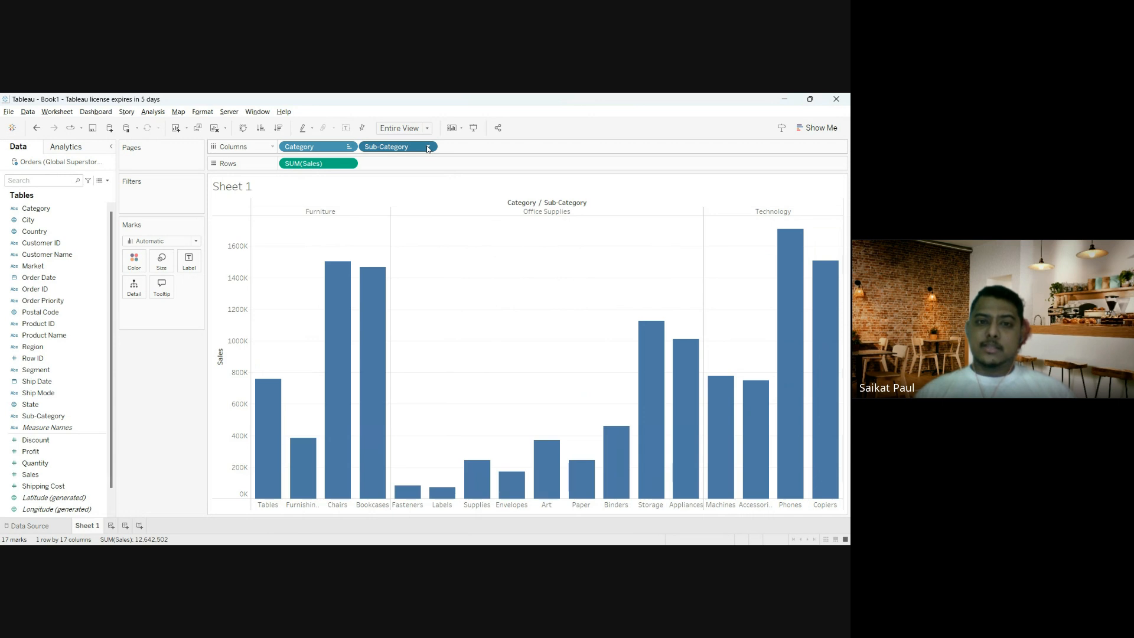
Step: Clear the sorts on both Sub-Category and Category
{"action": "left_click", "coordinate": [470, 208]}
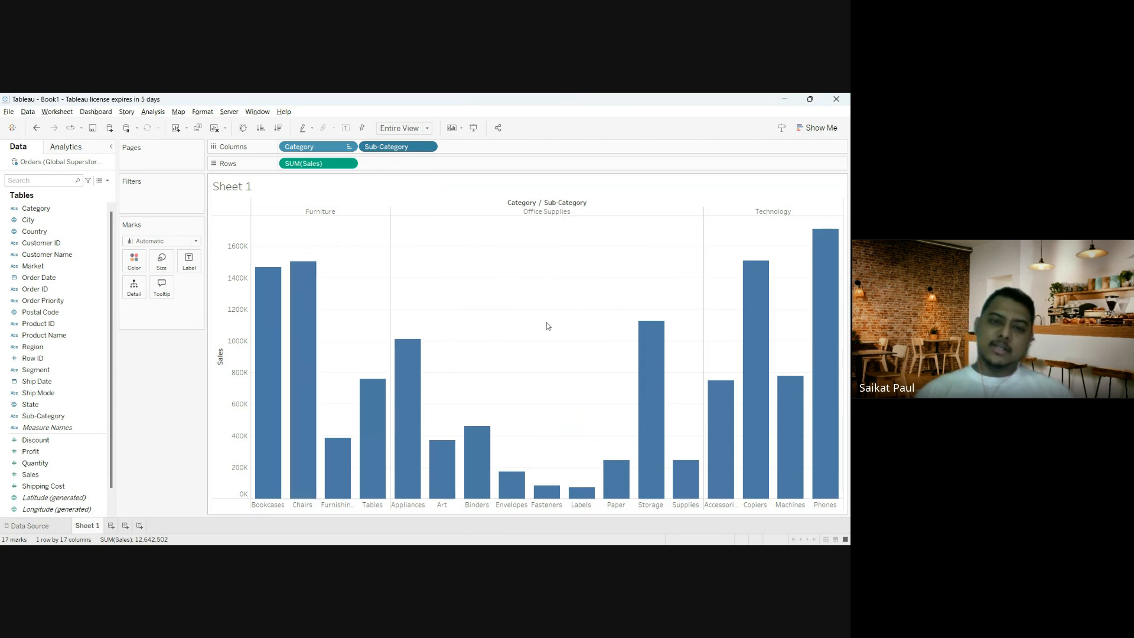
{"action": "left_click", "coordinate": [348, 146]}
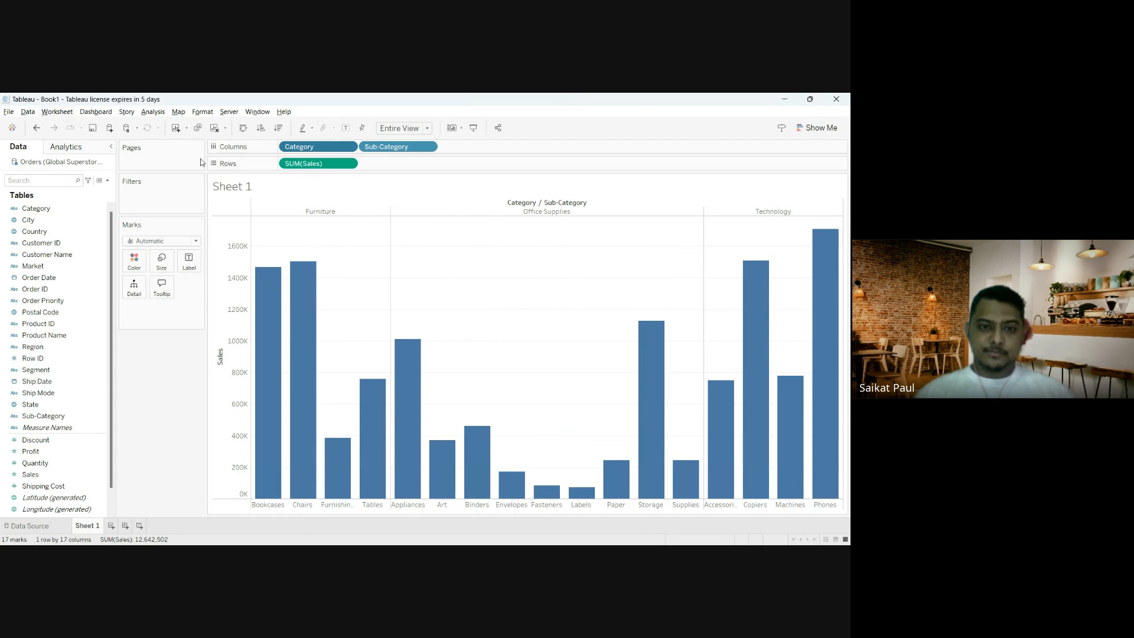
Step: Sort Category in descending order starting with Technology, and undo that sort
{"action": "left_click", "coordinate": [347, 148]}
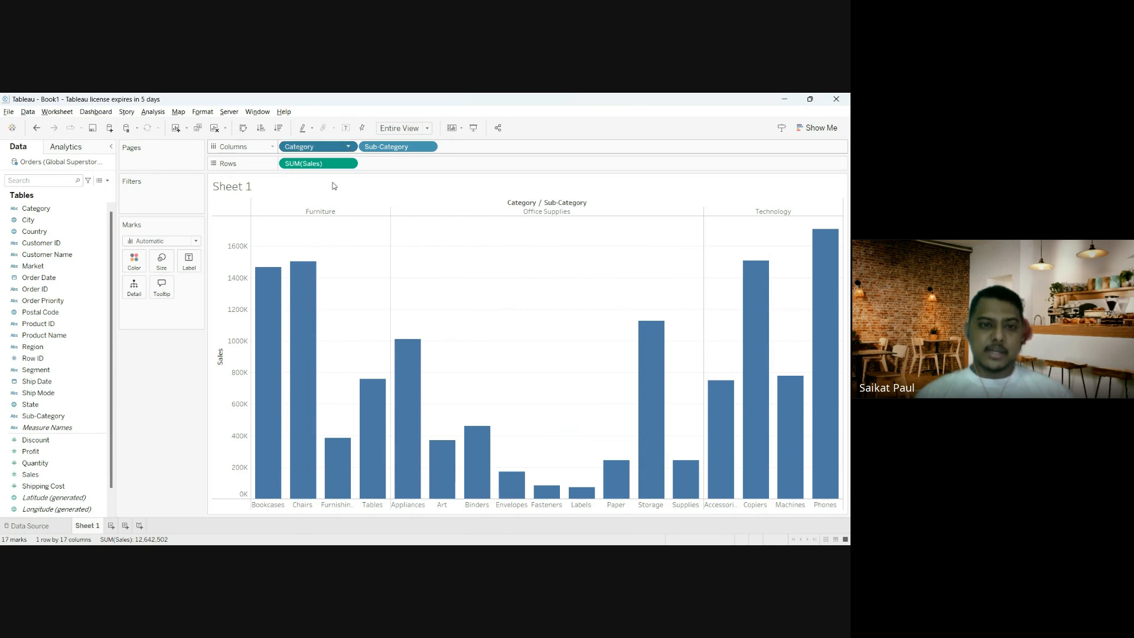
{"action": "left_click", "coordinate": [387, 332]}
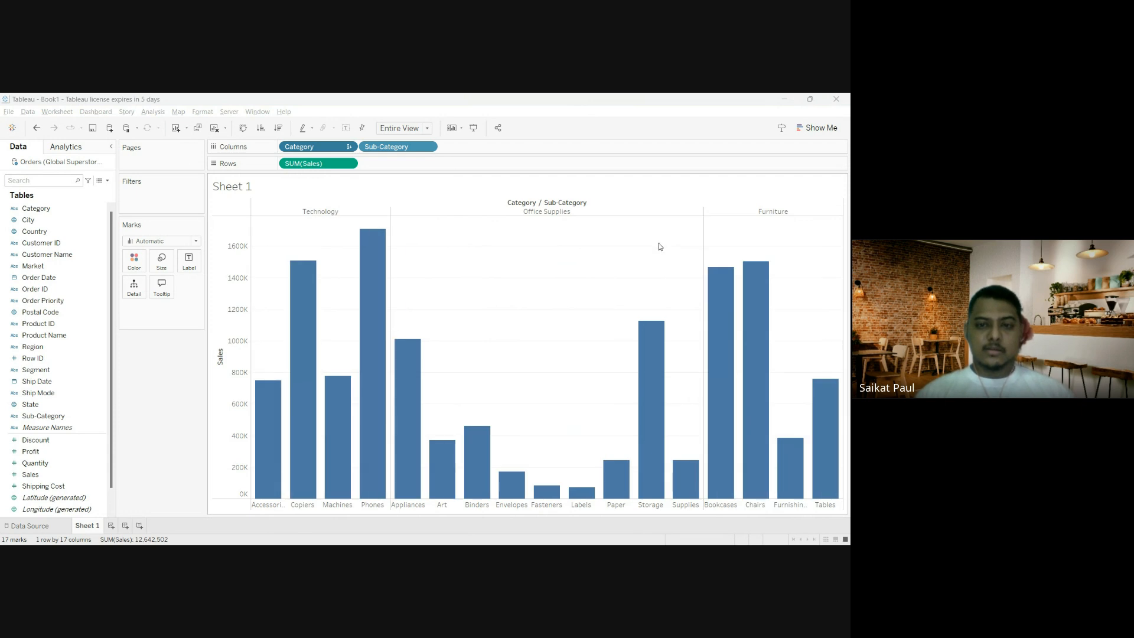
{"action": "left_click", "coordinate": [674, 198]}
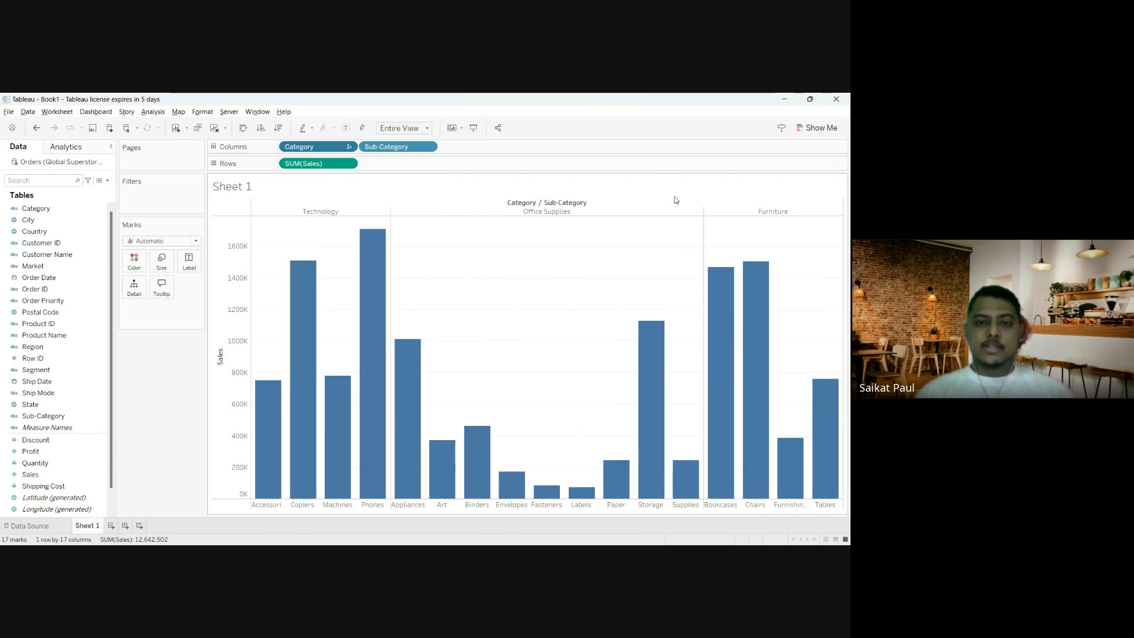
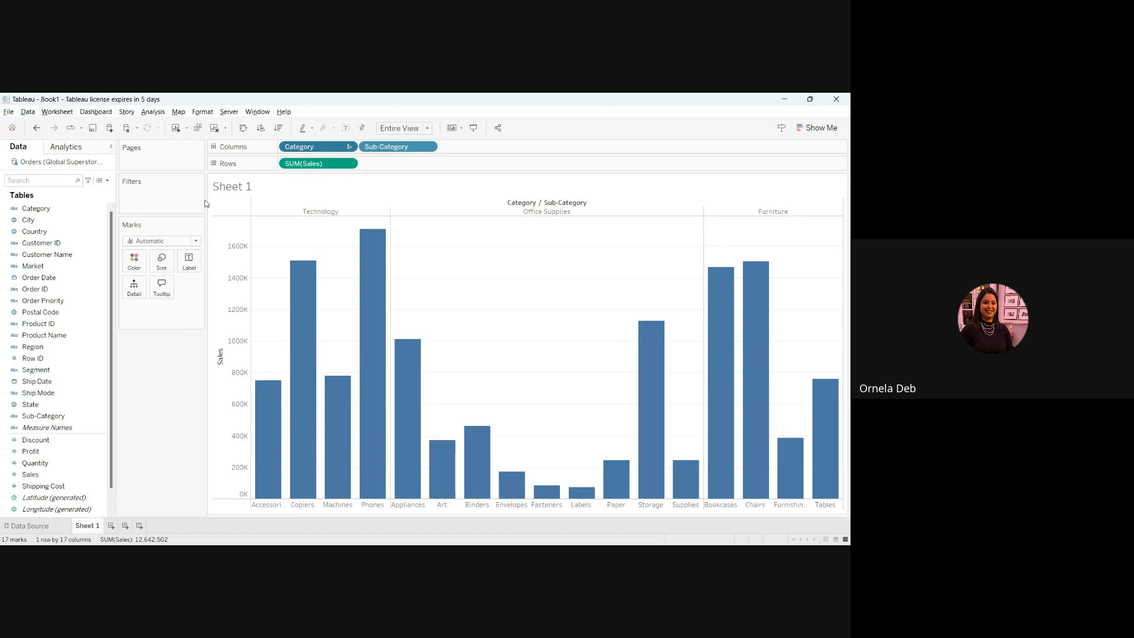
{"action": "key", "text": "ctrl+z"}
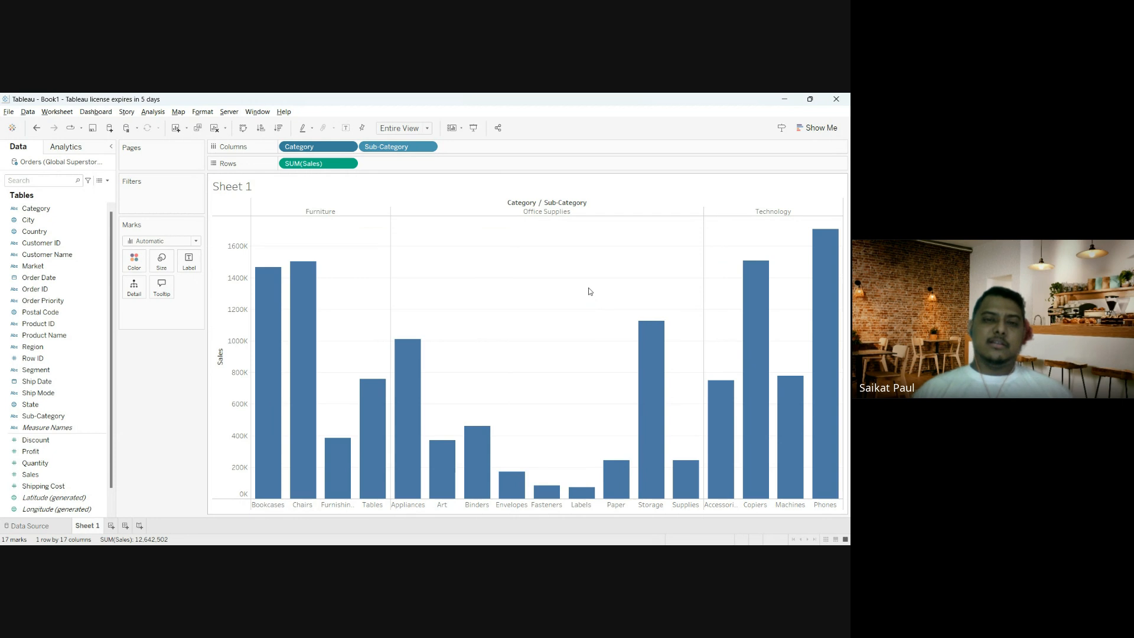
{"action": "left_click", "coordinate": [64, 148]}
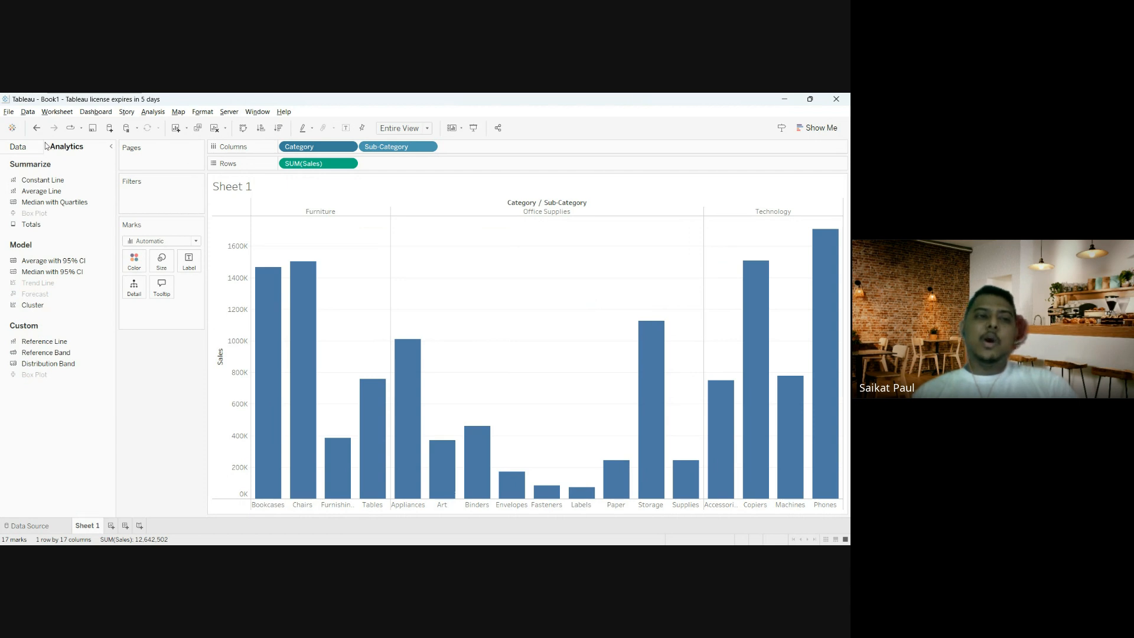
{"action": "left_click", "coordinate": [16, 150]}
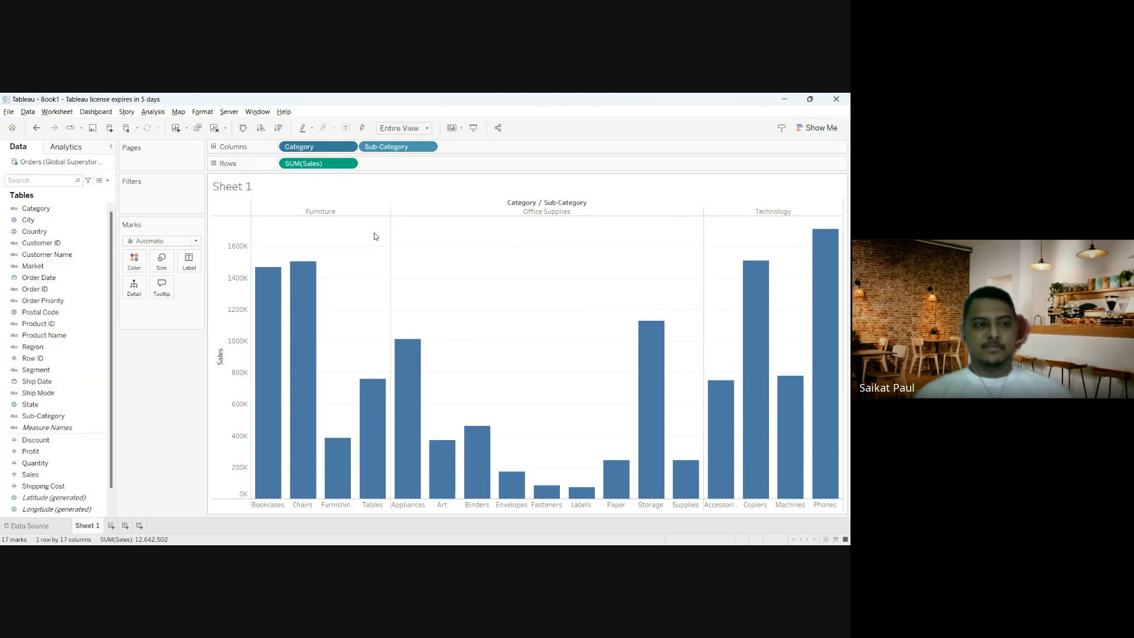
Step: On a new worksheet, build a text table of Sales with Category, Sub-Category and Region on rows
{"action": "left_click", "coordinate": [111, 526]}
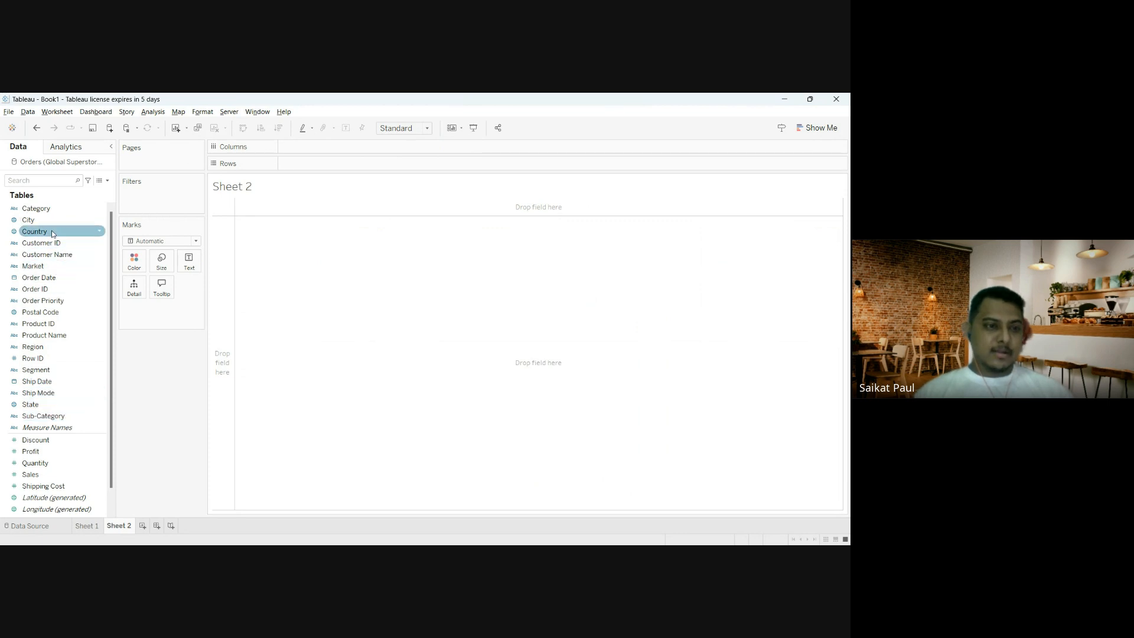
{"action": "left_click_drag", "start_coordinate": [36, 208], "coordinate": [305, 166]}
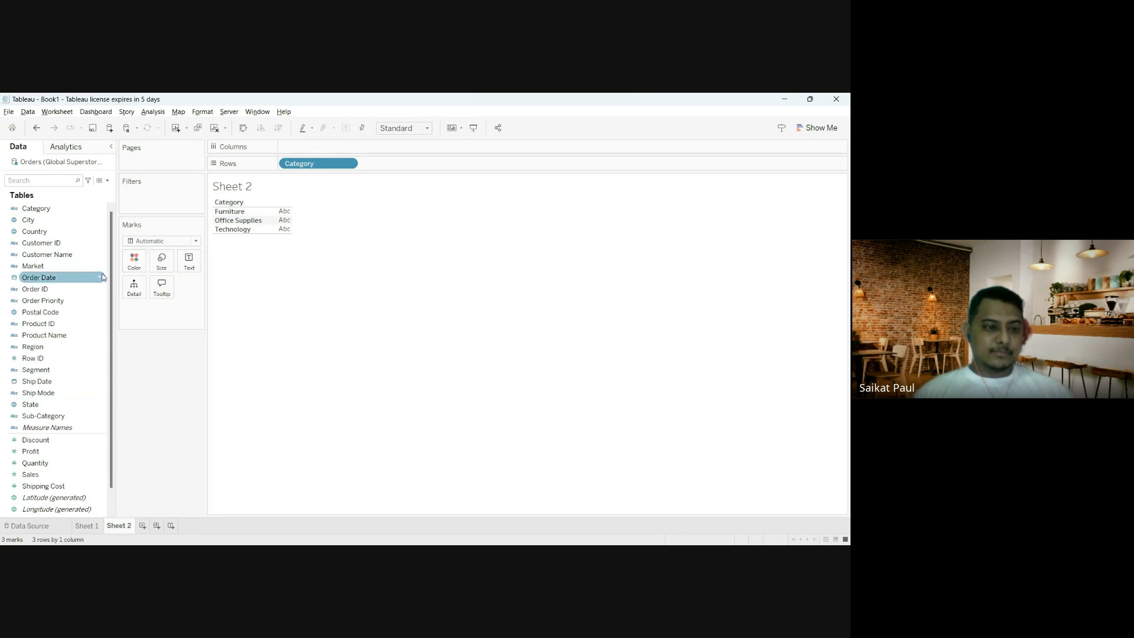
{"action": "left_click_drag", "start_coordinate": [405, 166], "coordinate": [406, 167]}
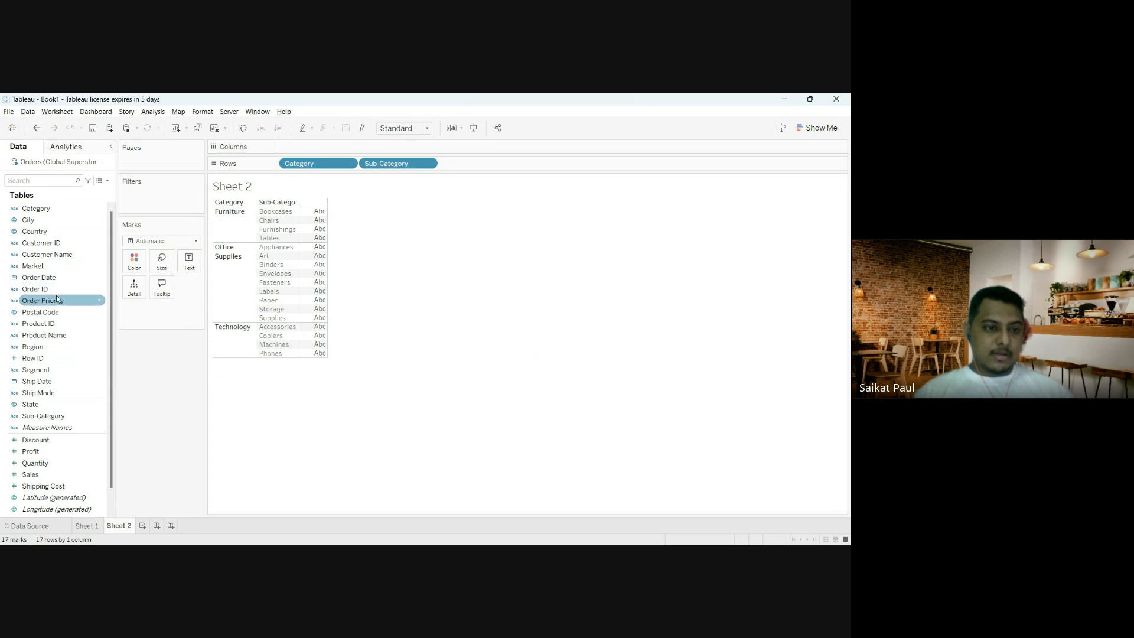
{"action": "left_click_drag", "start_coordinate": [46, 348], "coordinate": [408, 190]}
{"action": "left_click_drag", "start_coordinate": [483, 170], "coordinate": [483, 170]}
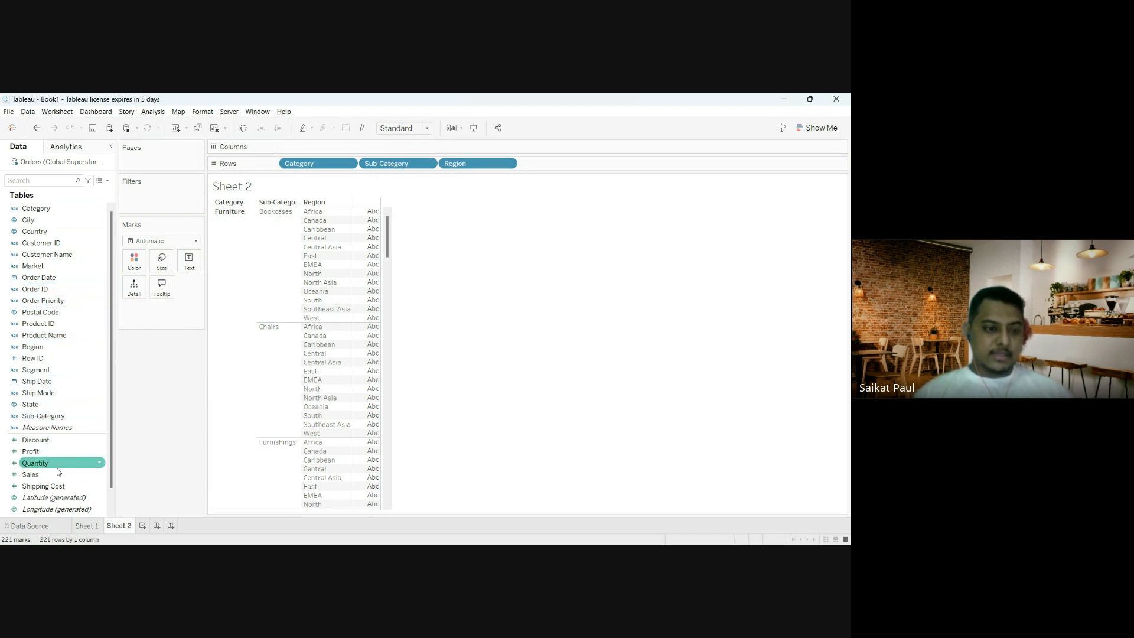
{"action": "left_click_drag", "start_coordinate": [58, 471], "coordinate": [375, 277]}
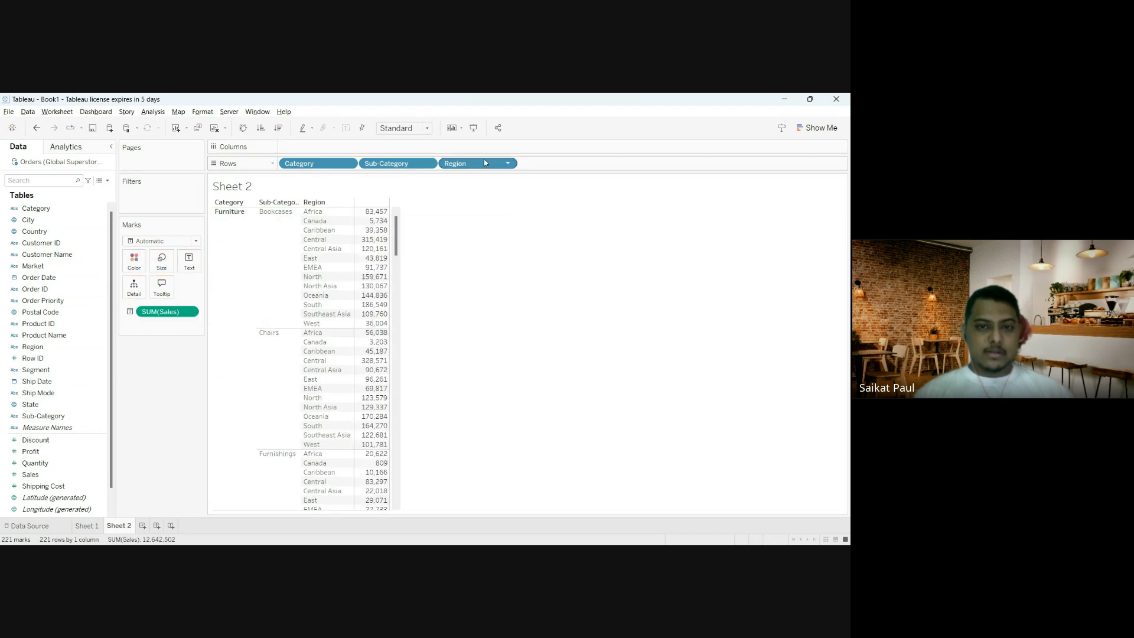
Step: Remove Region and convert the table to a bar chart with Category and Sub-Category on columns and Sales on rows
{"action": "left_click_drag", "start_coordinate": [485, 160], "coordinate": [152, 416]}
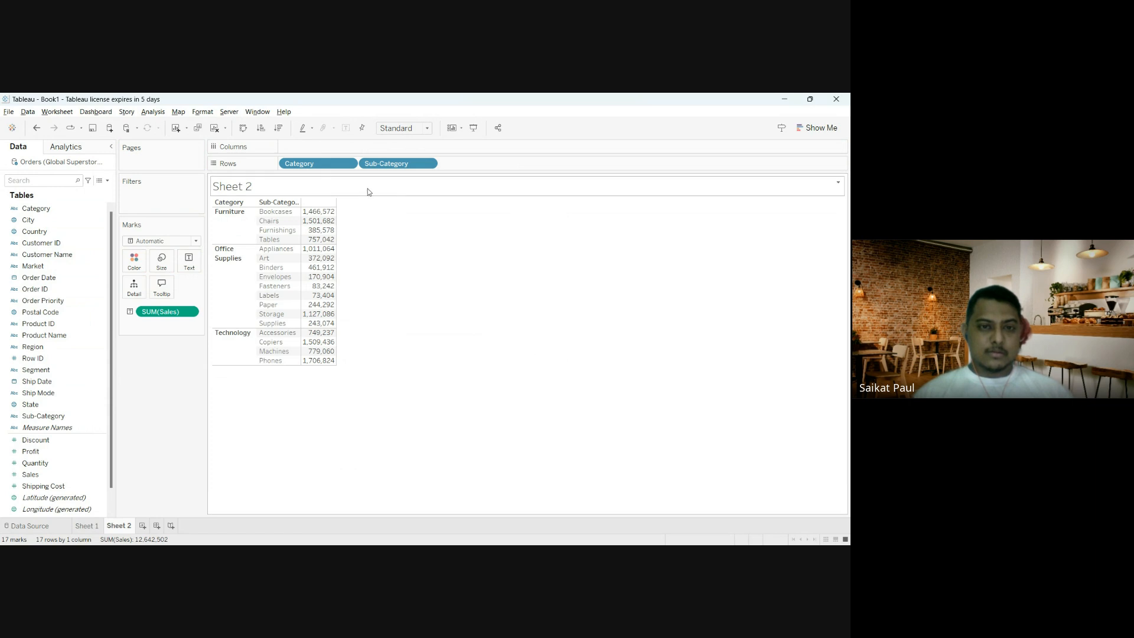
{"action": "left_click_drag", "start_coordinate": [308, 164], "coordinate": [319, 145]}
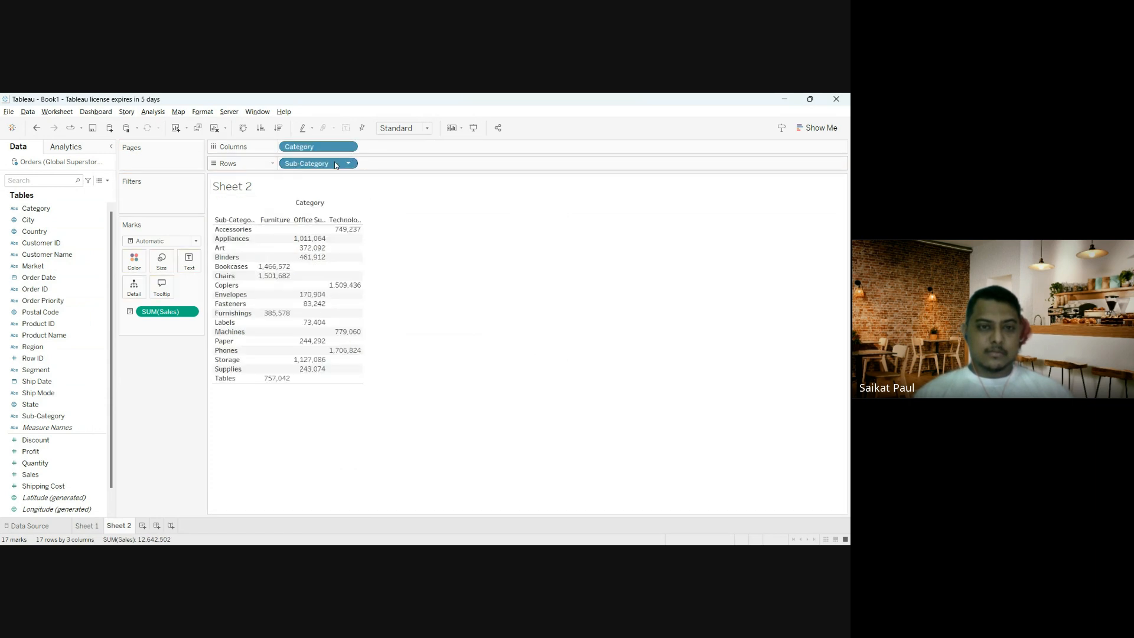
{"action": "left_click_drag", "start_coordinate": [423, 147], "coordinate": [423, 148]}
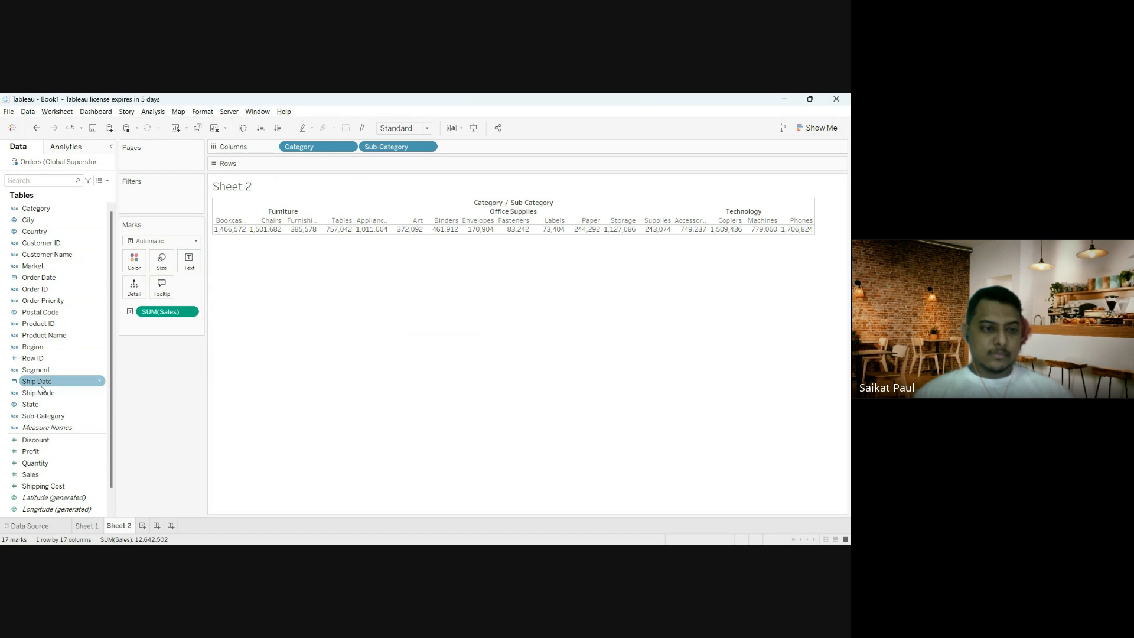
{"action": "left_click_drag", "start_coordinate": [161, 311], "coordinate": [162, 345]}
{"action": "left_click_drag", "start_coordinate": [31, 474], "coordinate": [331, 164]}
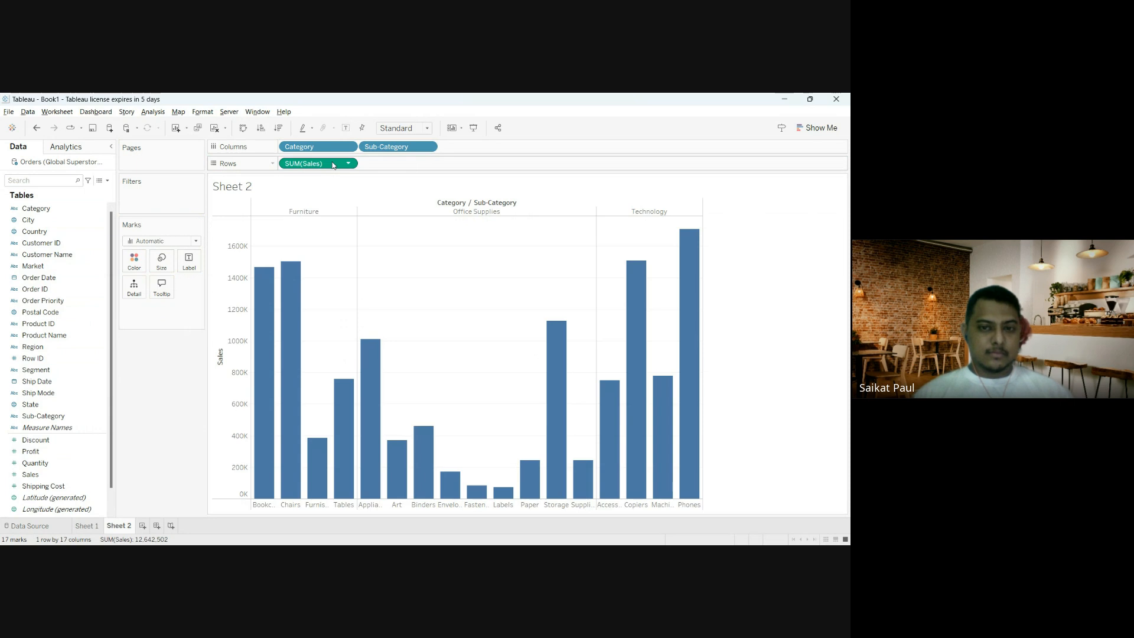
Step: Convert the bar chart to a text table and add Profit as a second text value beside Sales
{"action": "left_click", "coordinate": [821, 128]}
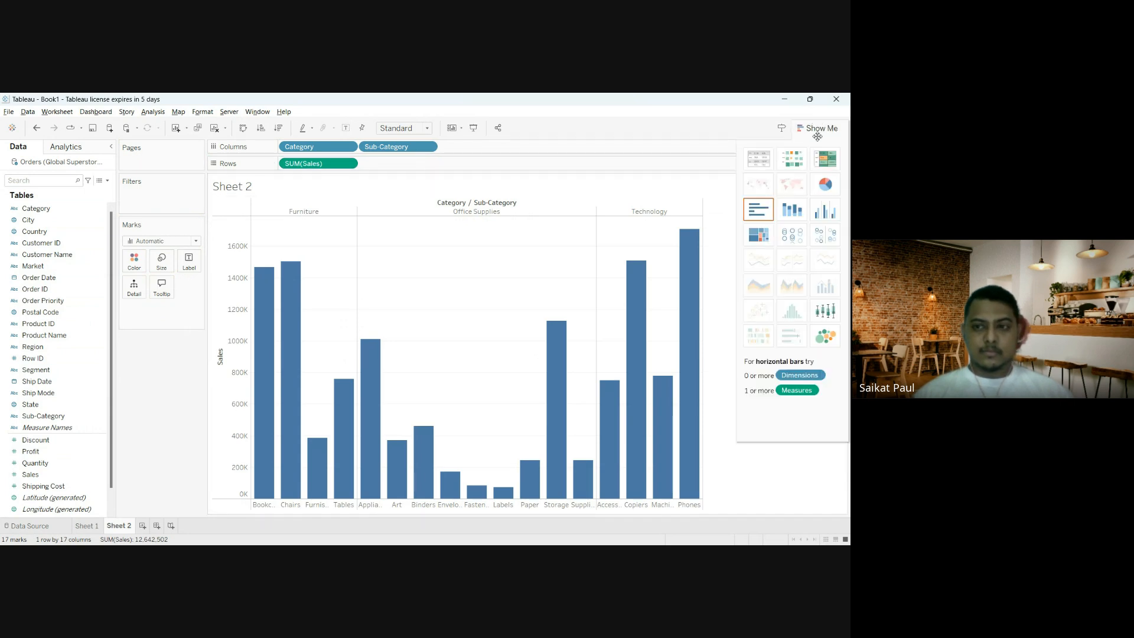
{"action": "left_click", "coordinate": [758, 159]}
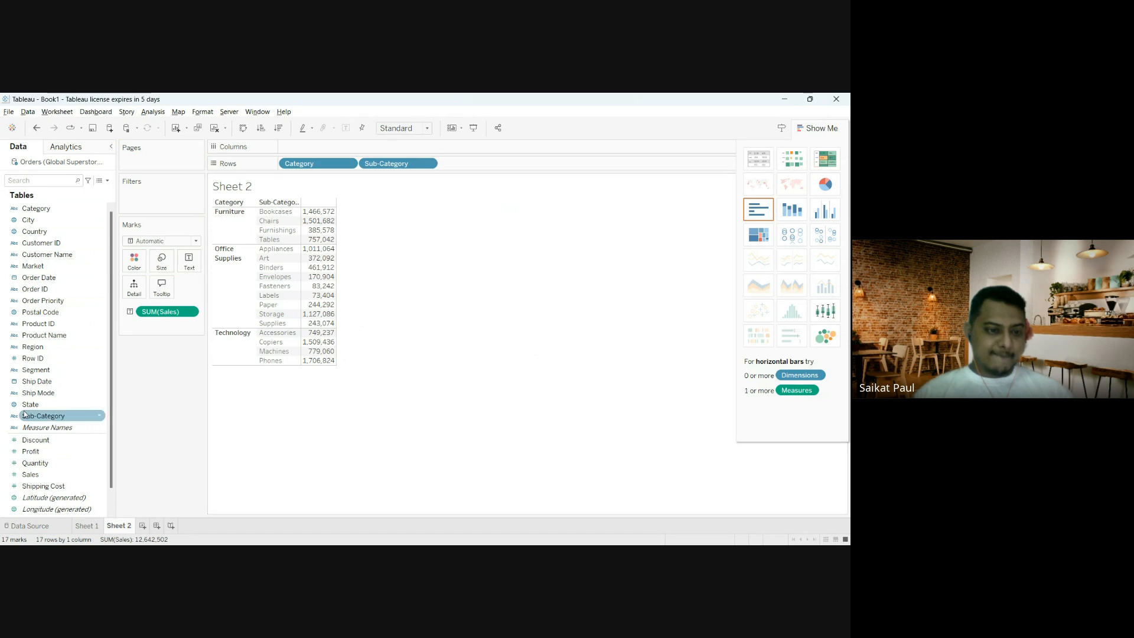
{"action": "left_click", "coordinate": [38, 441]}
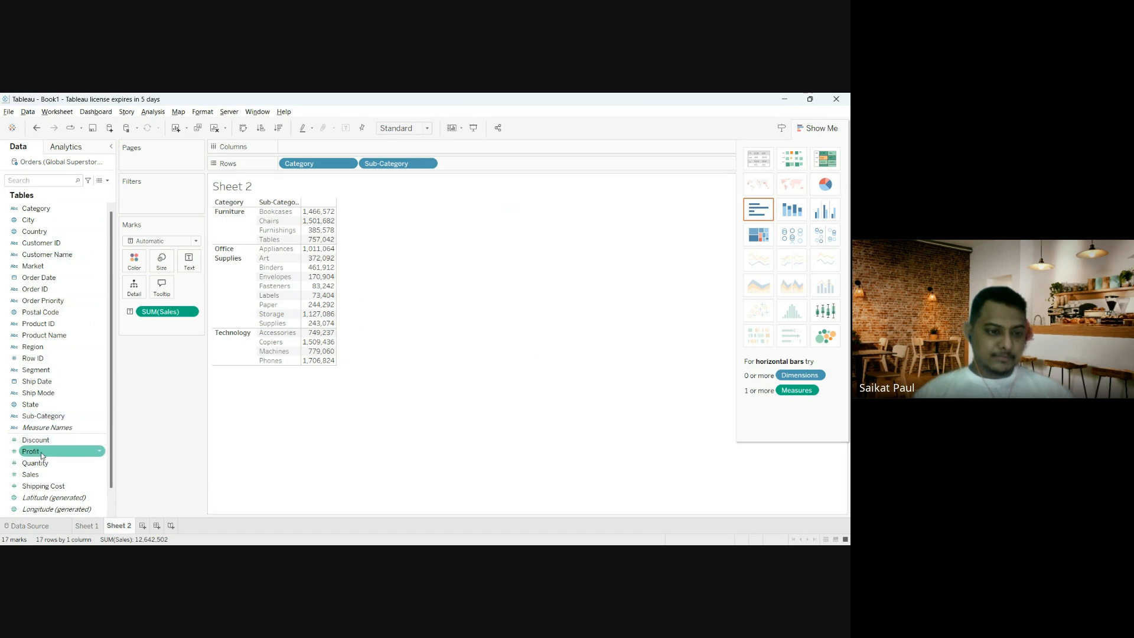
{"action": "left_click_drag", "start_coordinate": [42, 453], "coordinate": [187, 264]}
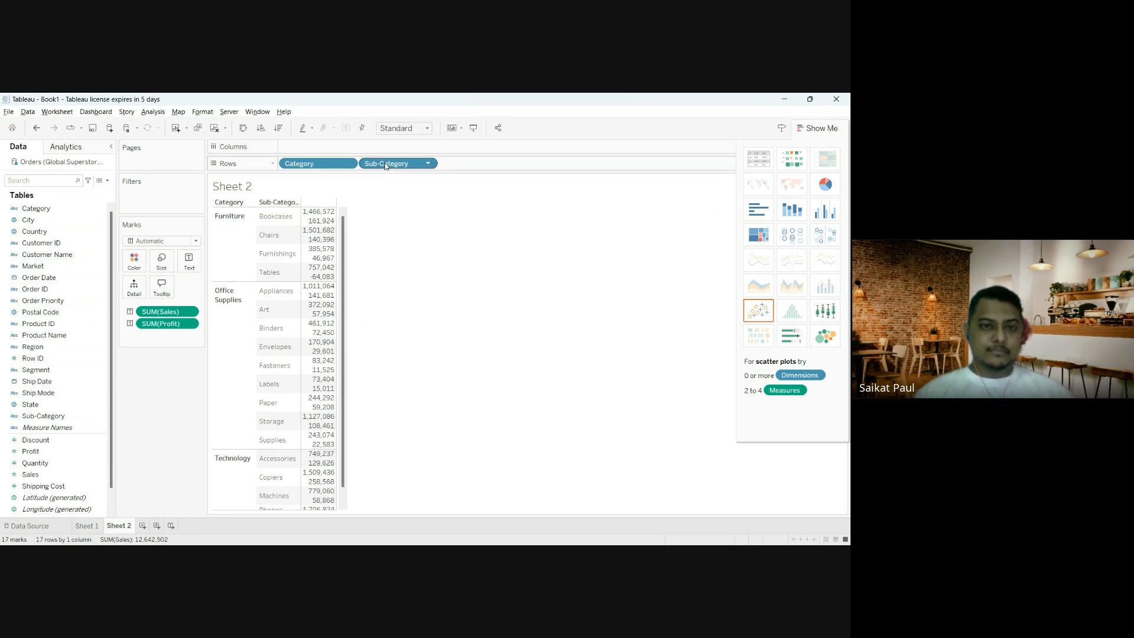
Step: Remove Sub-Category, Category, Profit and Sales to empty the Sheet 2 view
{"action": "left_click_drag", "start_coordinate": [385, 166], "coordinate": [154, 414]}
{"action": "left_click_drag", "start_coordinate": [319, 164], "coordinate": [147, 369]}
{"action": "left_click_drag", "start_coordinate": [161, 324], "coordinate": [156, 354]}
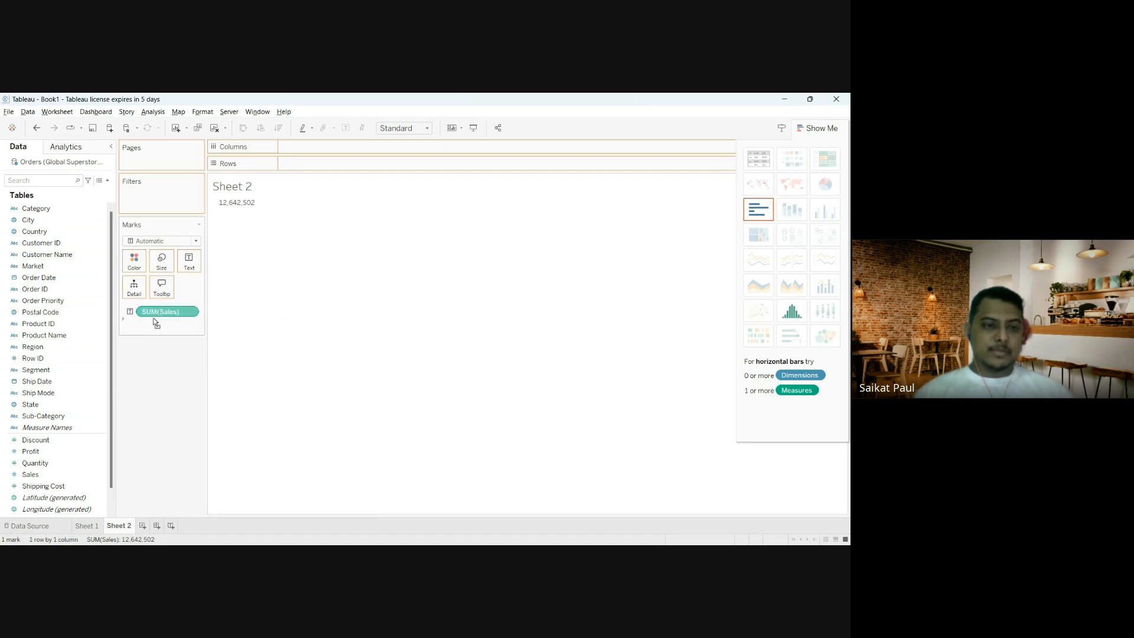
{"action": "left_click_drag", "start_coordinate": [157, 313], "coordinate": [117, 408]}
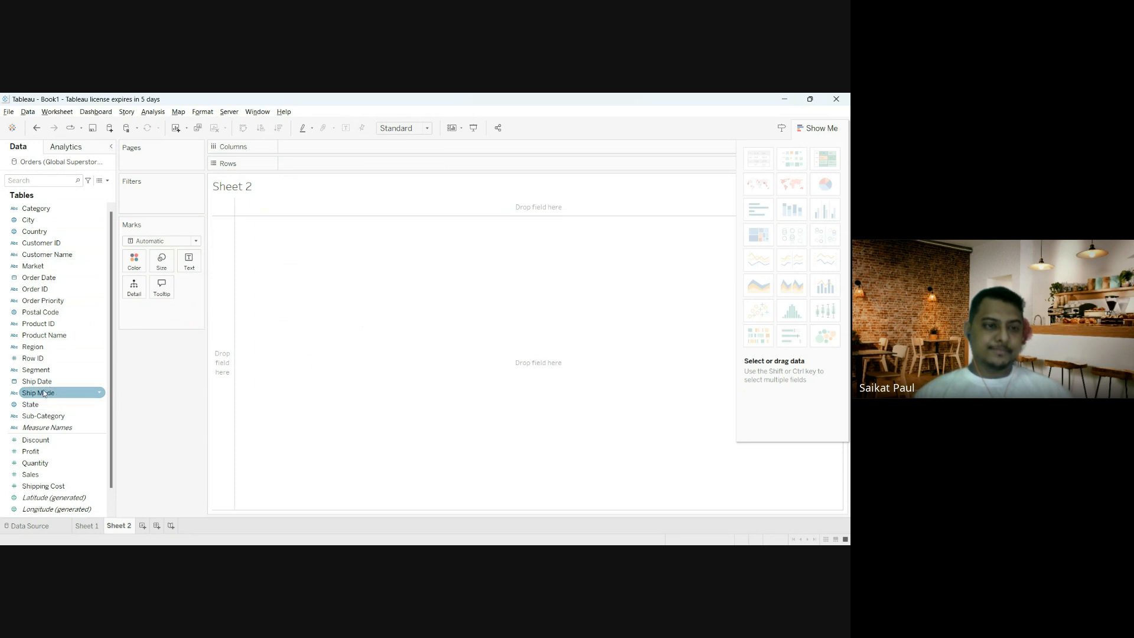
Step: Chart Sales with Category and Sub-Category on rows, and convert the bars to a text table
{"action": "left_click_drag", "start_coordinate": [35, 209], "coordinate": [383, 166]}
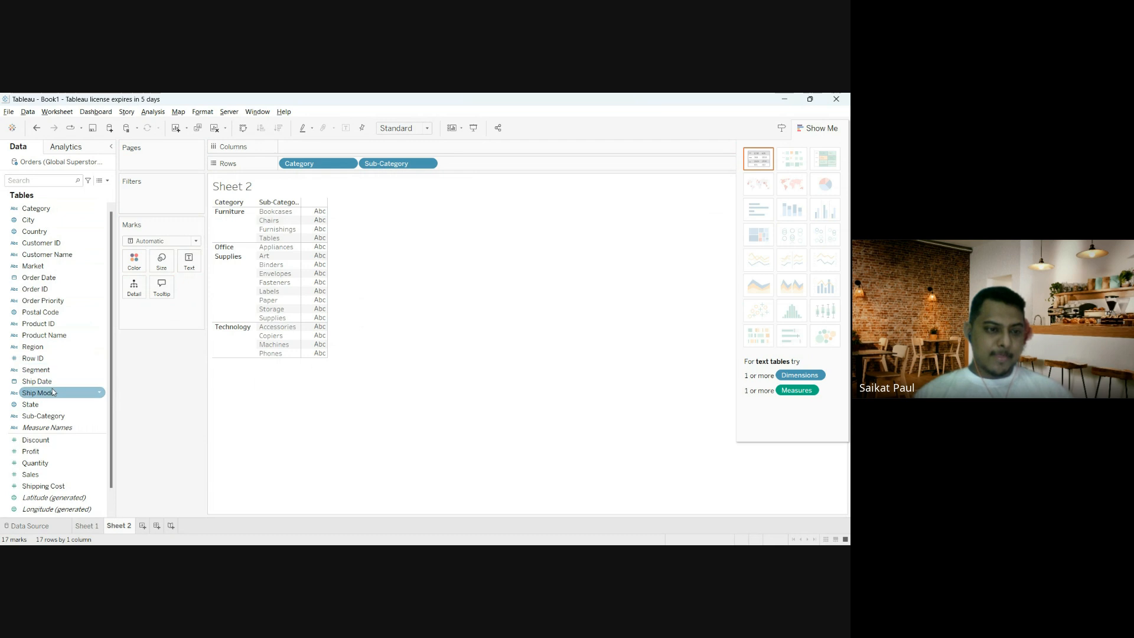
{"action": "left_click_drag", "start_coordinate": [52, 374], "coordinate": [413, 213]}
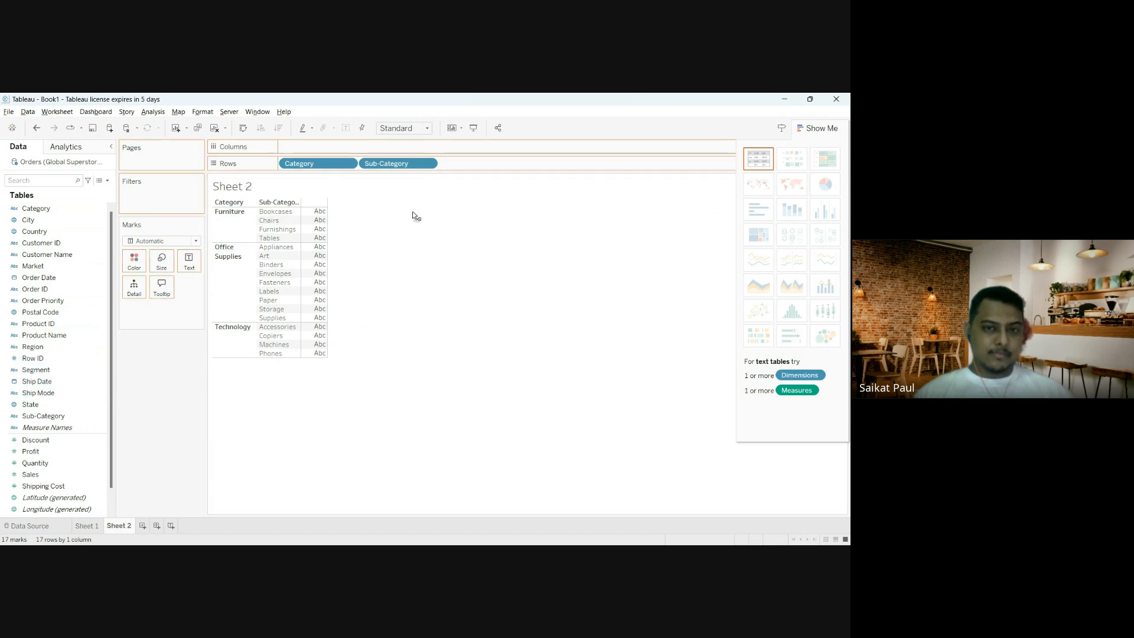
{"action": "left_click_drag", "start_coordinate": [477, 170], "coordinate": [475, 168]}
{"action": "left_click_drag", "start_coordinate": [152, 391], "coordinate": [150, 390]}
{"action": "left_click_drag", "start_coordinate": [26, 474], "coordinate": [299, 146]}
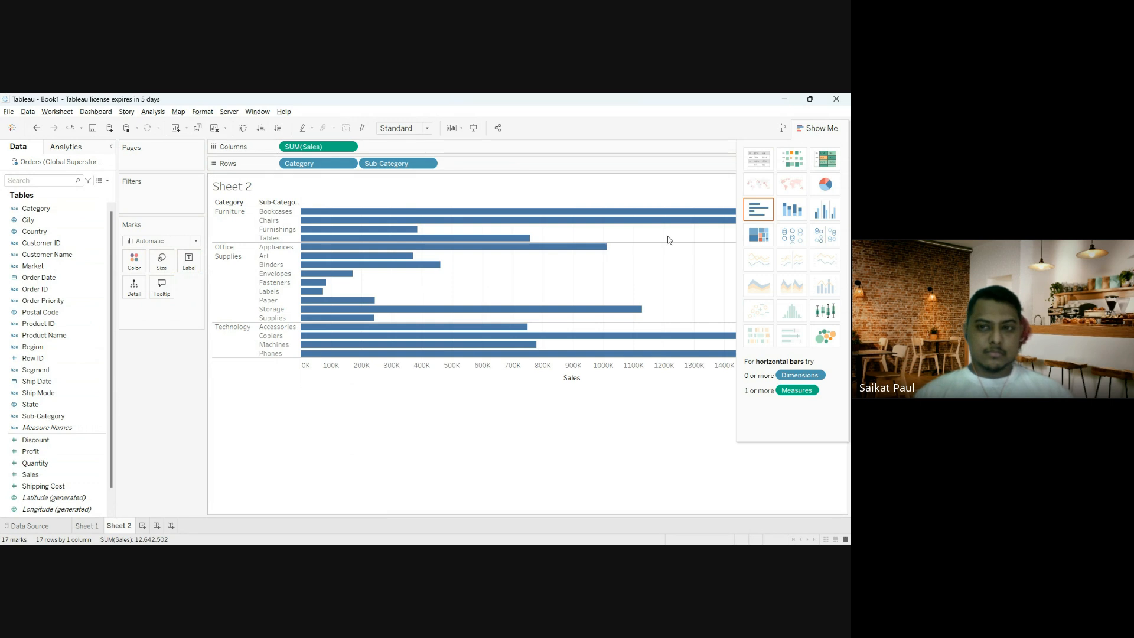
{"action": "left_click", "coordinate": [752, 158]}
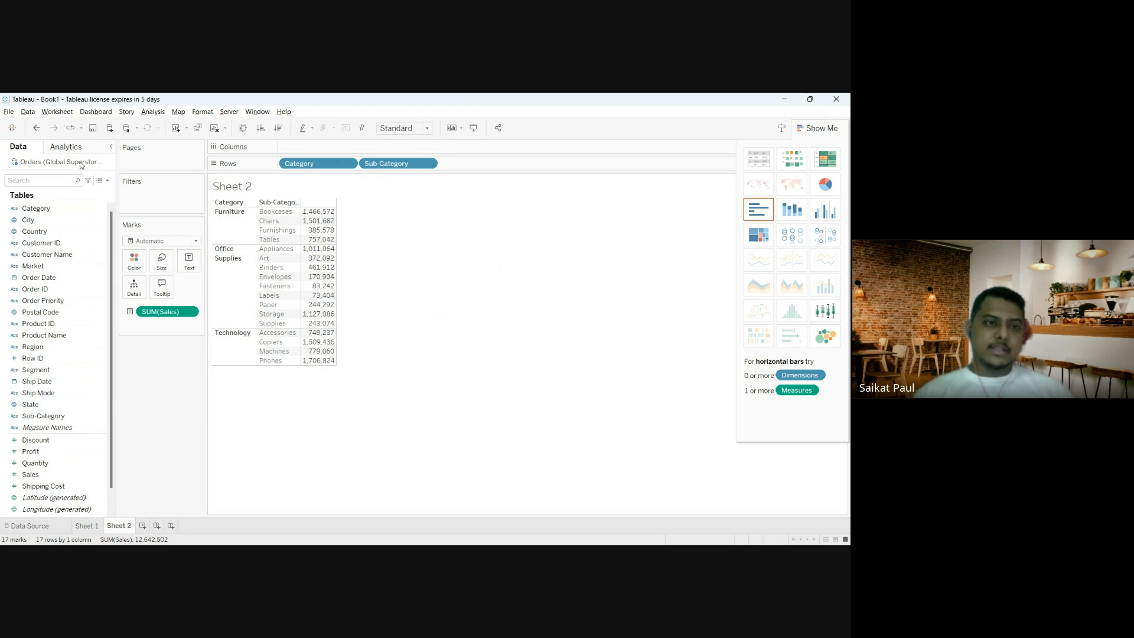
Step: Add subtotals for each category to the text table, and try the Entire View fit before undoing it
{"action": "left_click", "coordinate": [68, 147]}
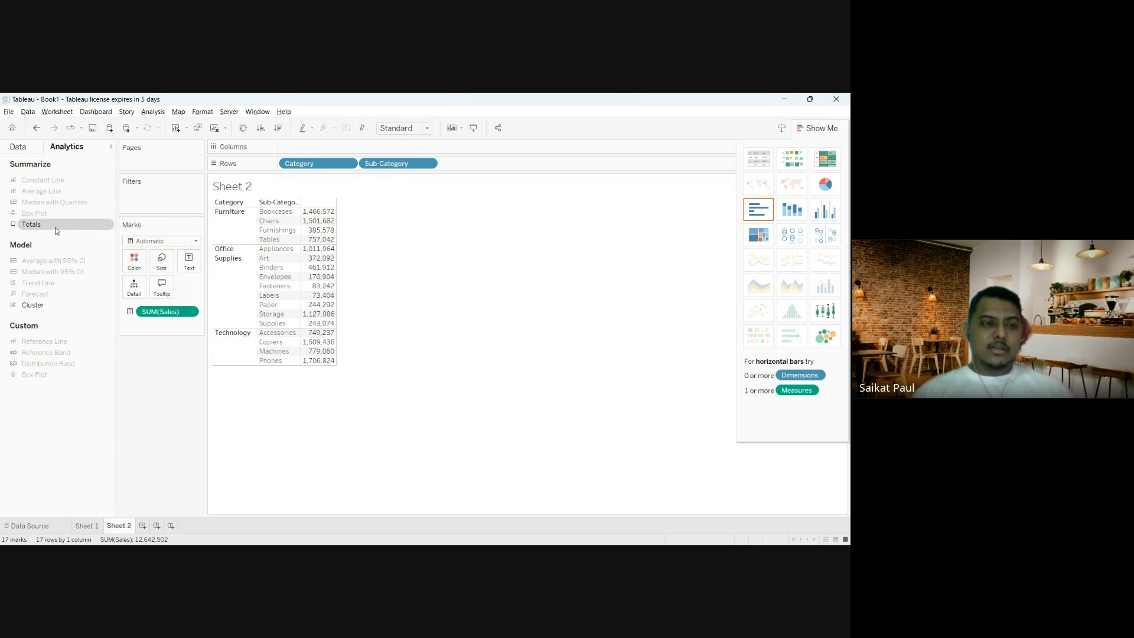
{"action": "left_click_drag", "start_coordinate": [61, 228], "coordinate": [294, 212]}
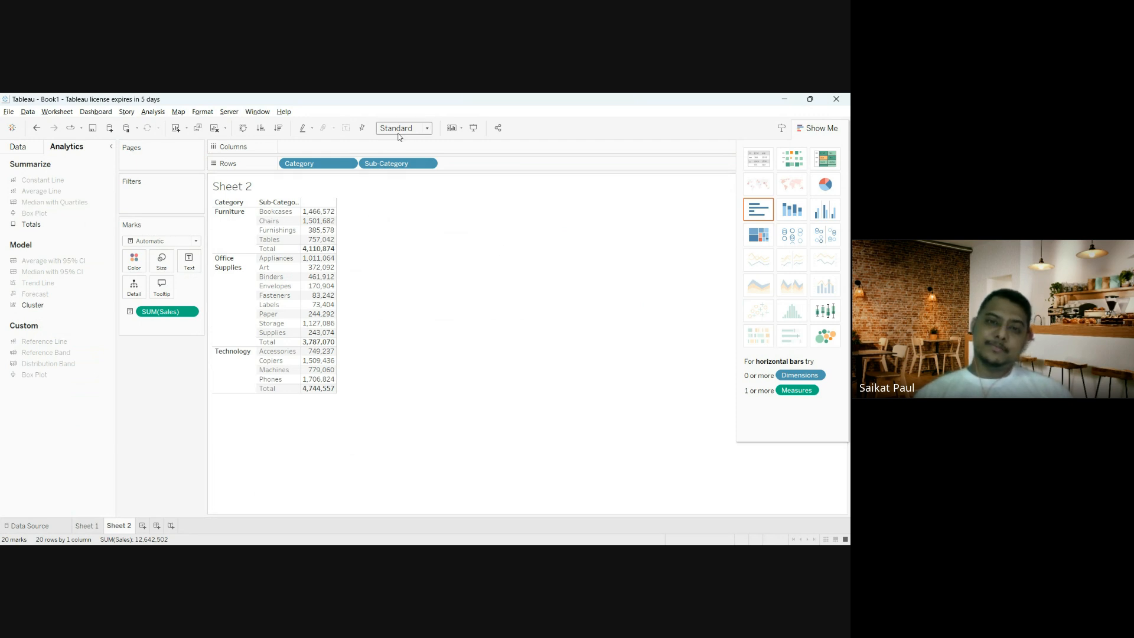
{"action": "left_click", "coordinate": [398, 175]}
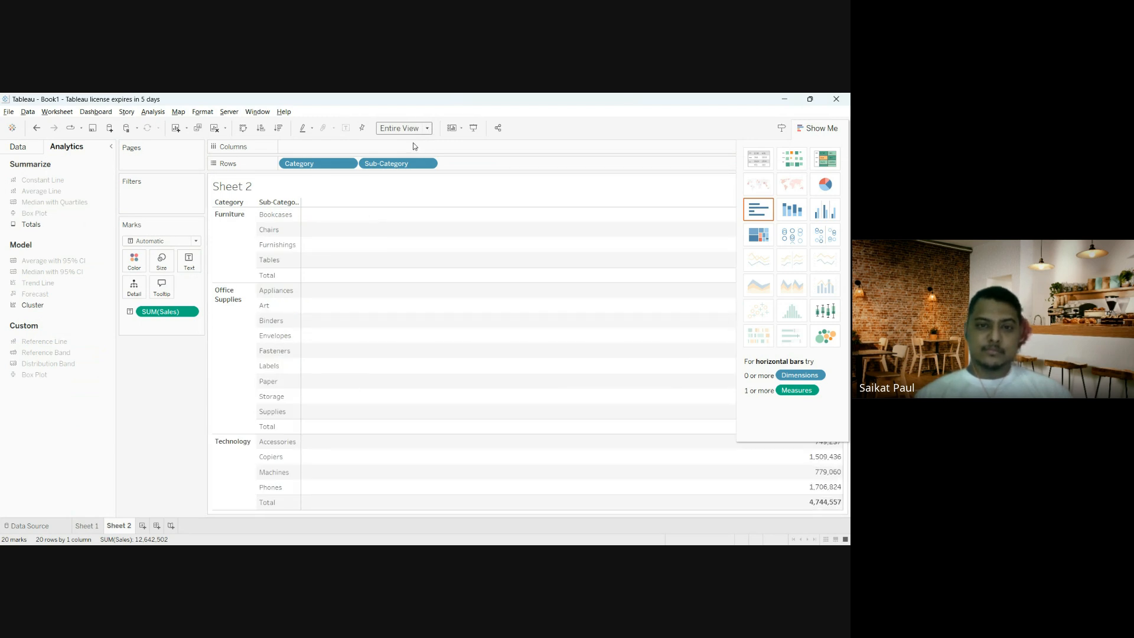
{"action": "key", "text": "ctrl+z"}
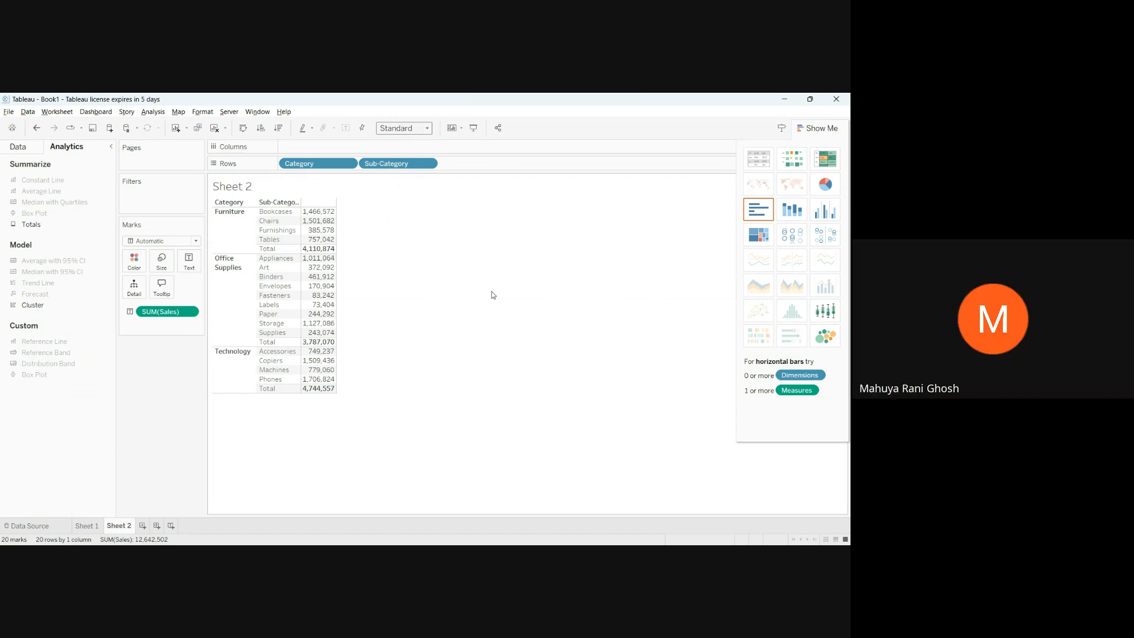
Step: Add a grand total to the text table and a Profit column beside Sales
{"action": "mouse_move", "coordinate": [330, 250]}
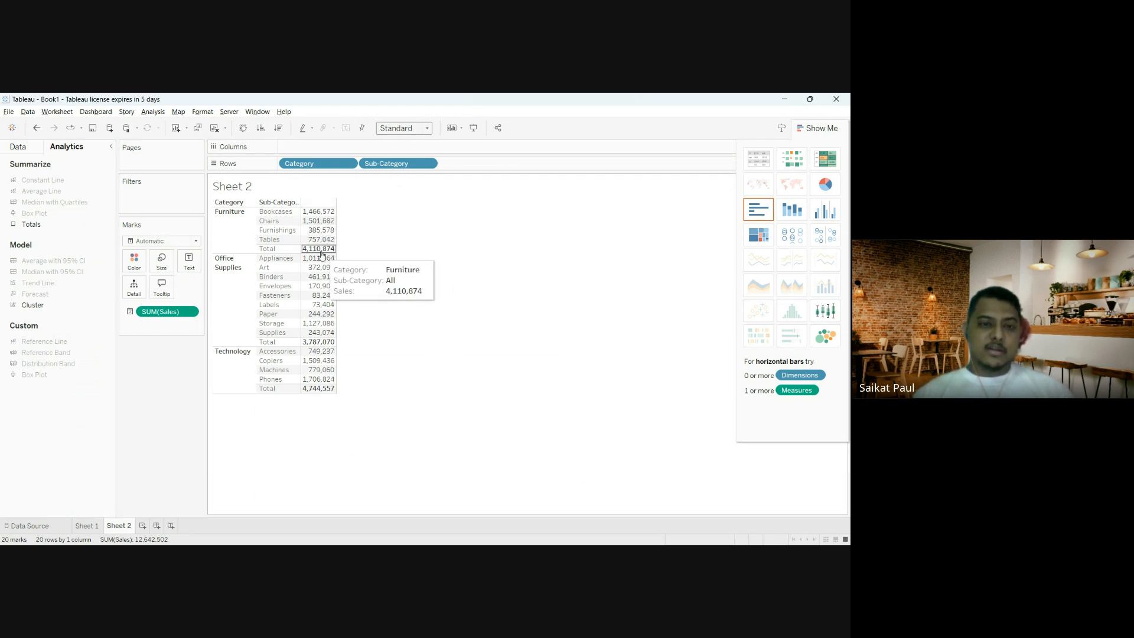
{"action": "left_click_drag", "start_coordinate": [51, 225], "coordinate": [355, 214]}
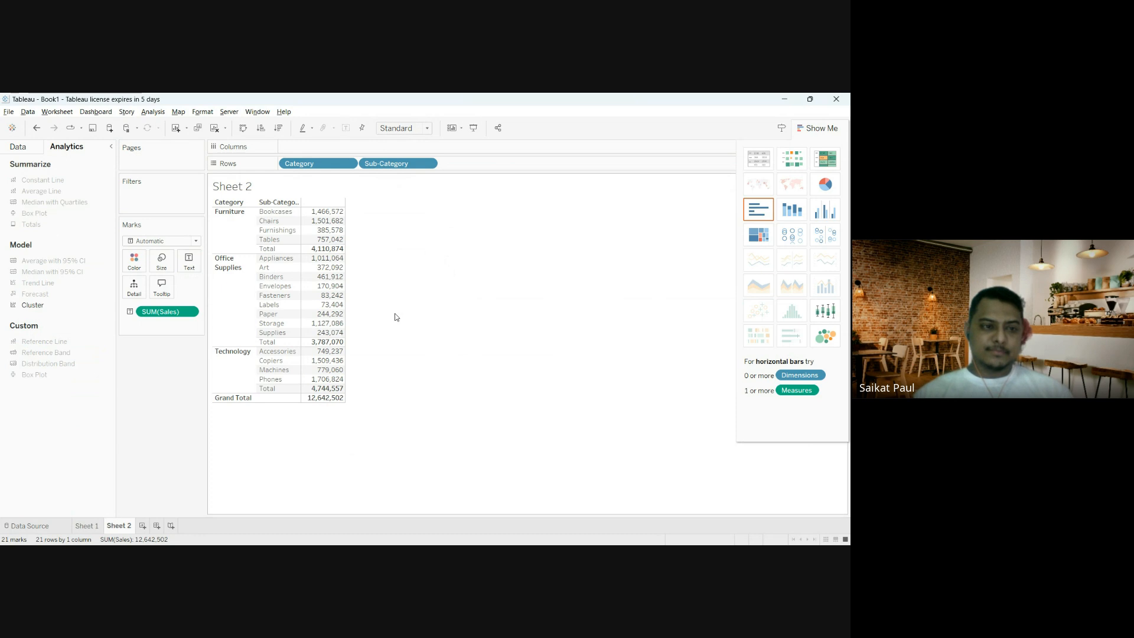
{"action": "left_click", "coordinate": [18, 146]}
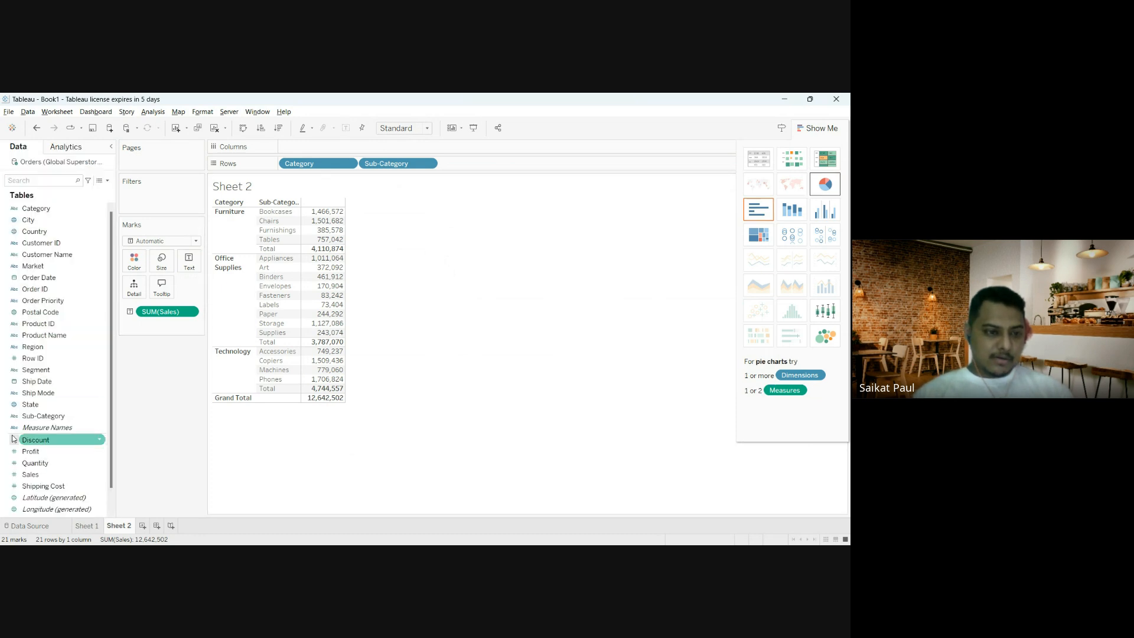
{"action": "scroll", "coordinate": [46, 432], "scroll_direction": "down", "scroll_amount": 1}
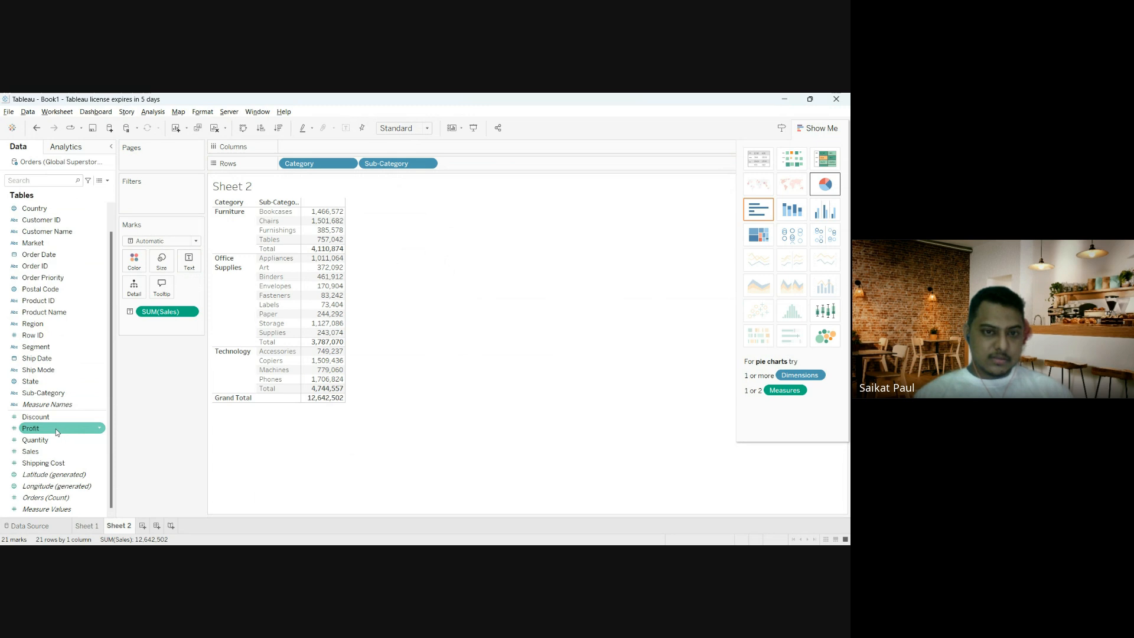
{"action": "left_click_drag", "start_coordinate": [59, 431], "coordinate": [331, 298]}
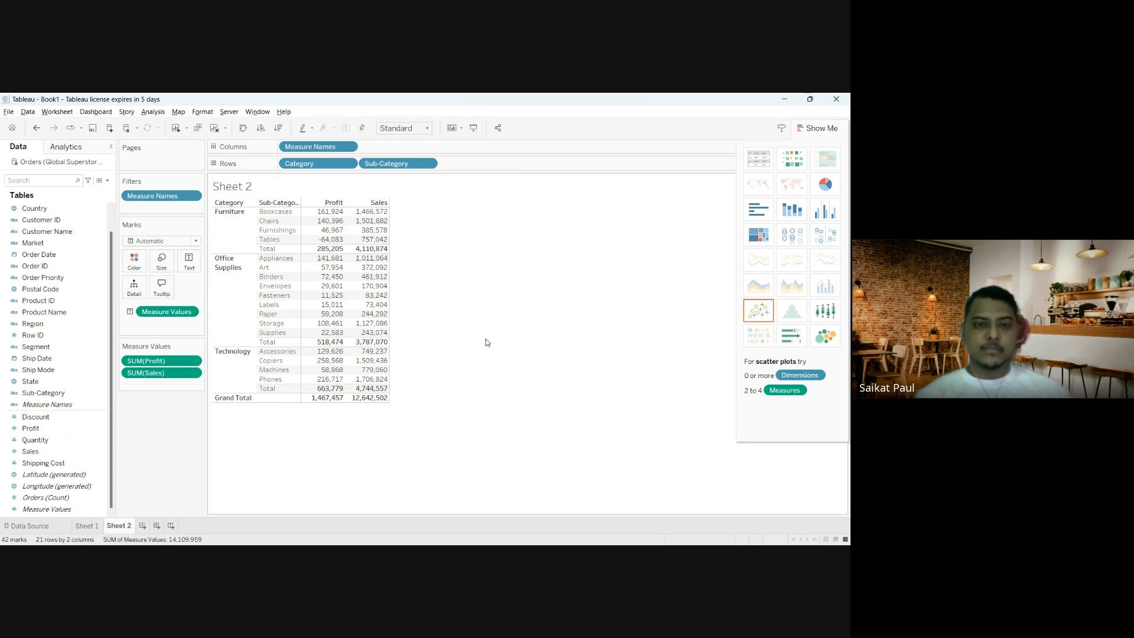
Step: Remove the Measure Names filter from the totals table, and clear the whole worksheet
{"action": "left_click", "coordinate": [71, 149]}
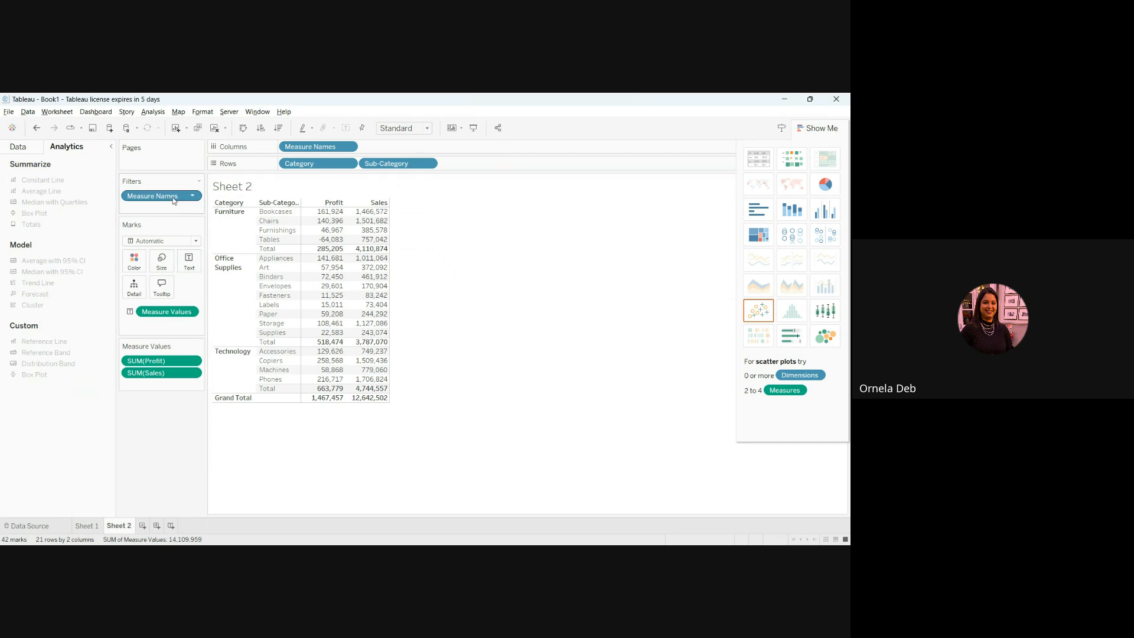
{"action": "left_click_drag", "start_coordinate": [180, 198], "coordinate": [170, 432]}
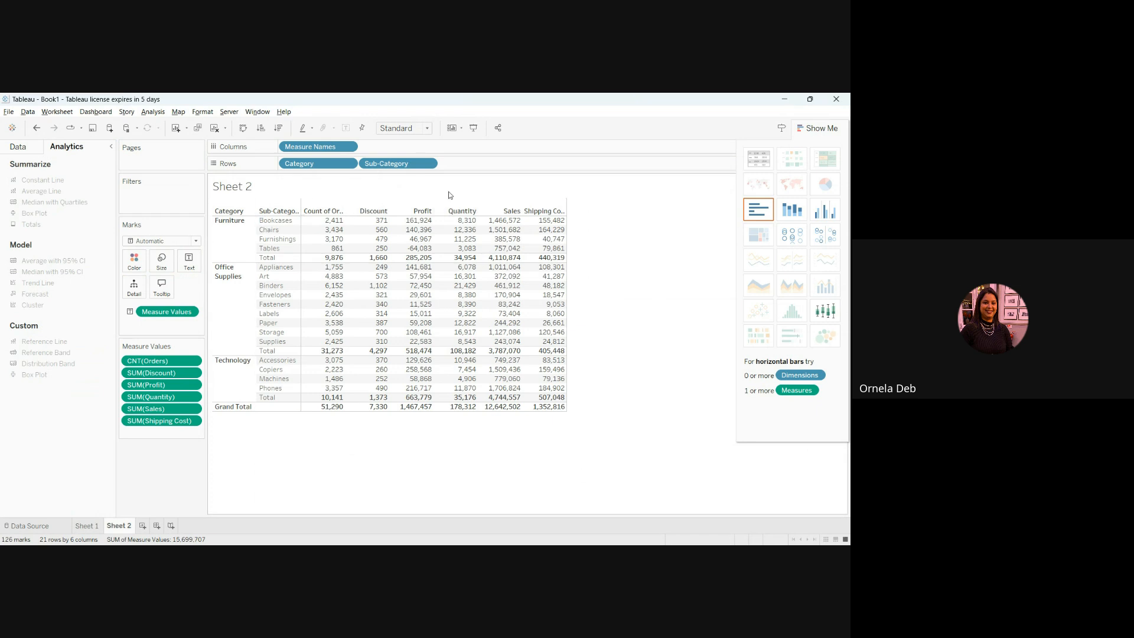
{"action": "left_click_drag", "start_coordinate": [378, 163], "coordinate": [174, 396]}
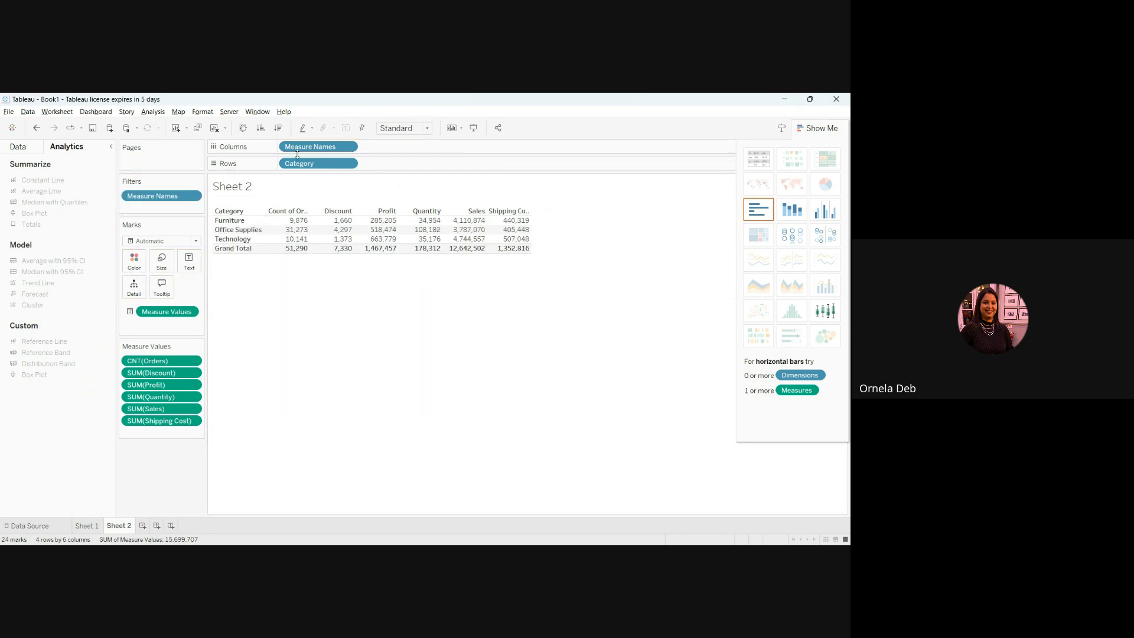
{"action": "left_click_drag", "start_coordinate": [325, 147], "coordinate": [142, 463]}
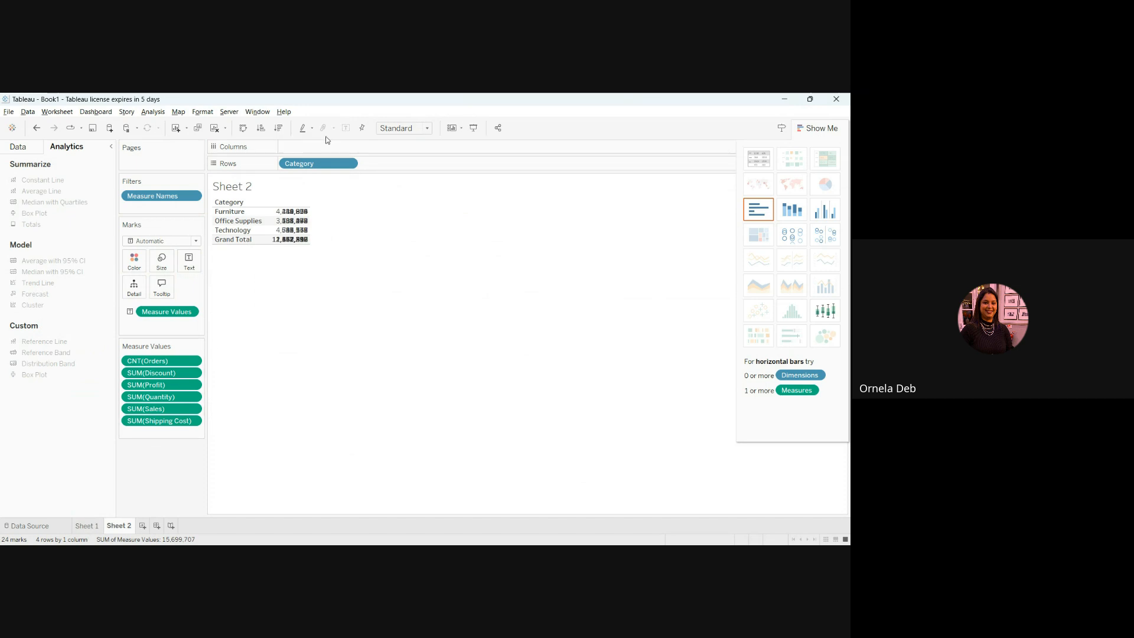
{"action": "left_click_drag", "start_coordinate": [314, 163], "coordinate": [188, 454]}
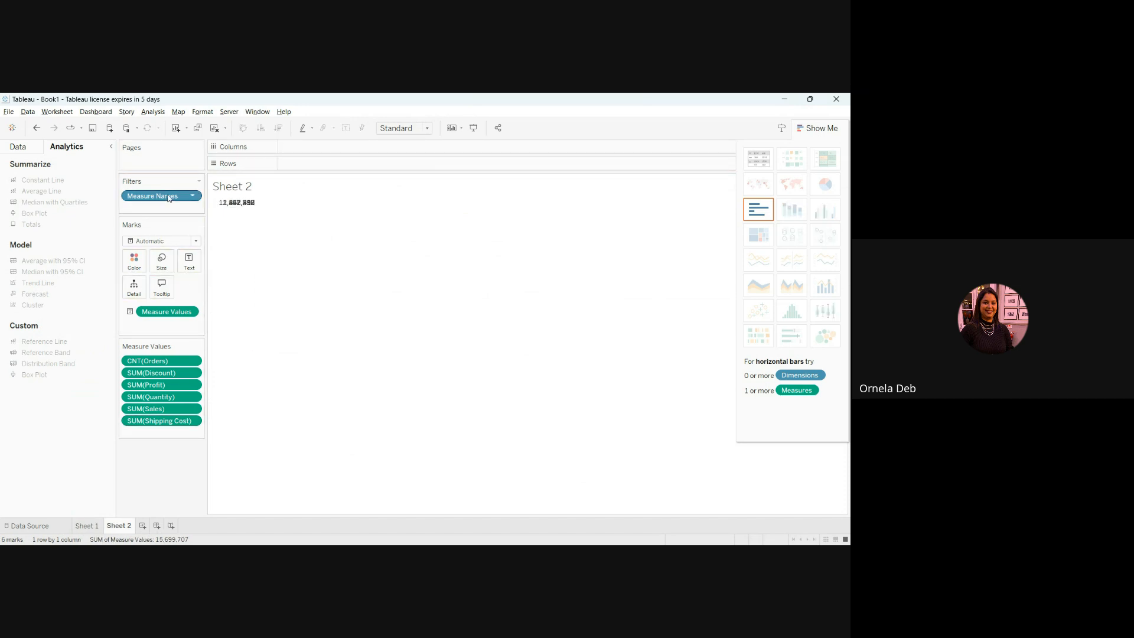
{"action": "left_click_drag", "start_coordinate": [152, 195], "coordinate": [165, 461]}
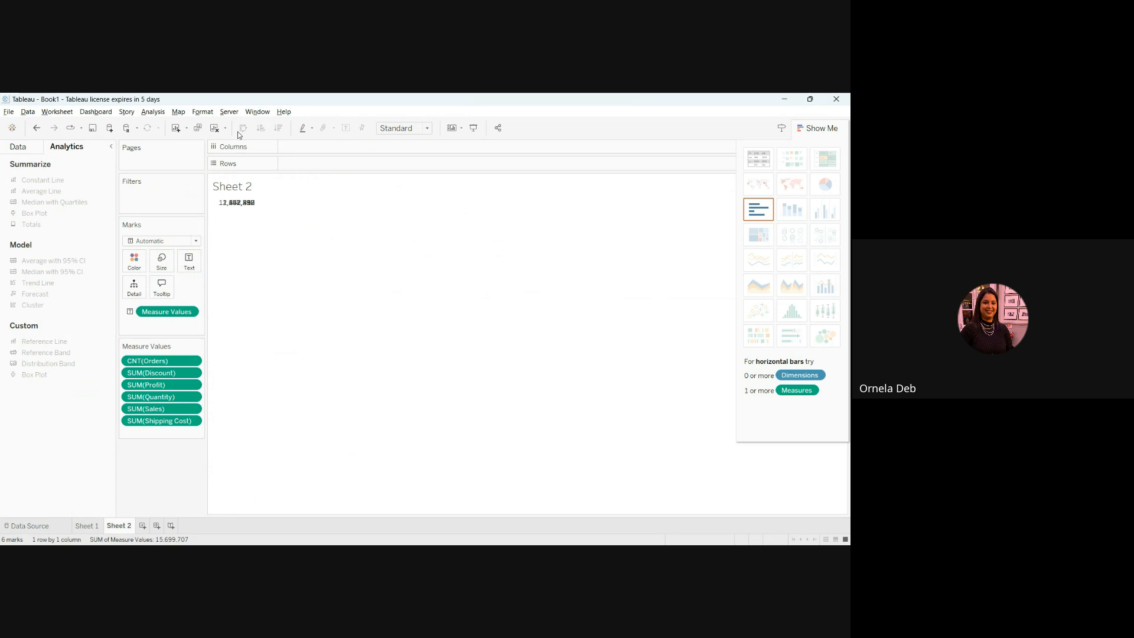
{"action": "left_click", "coordinate": [215, 127]}
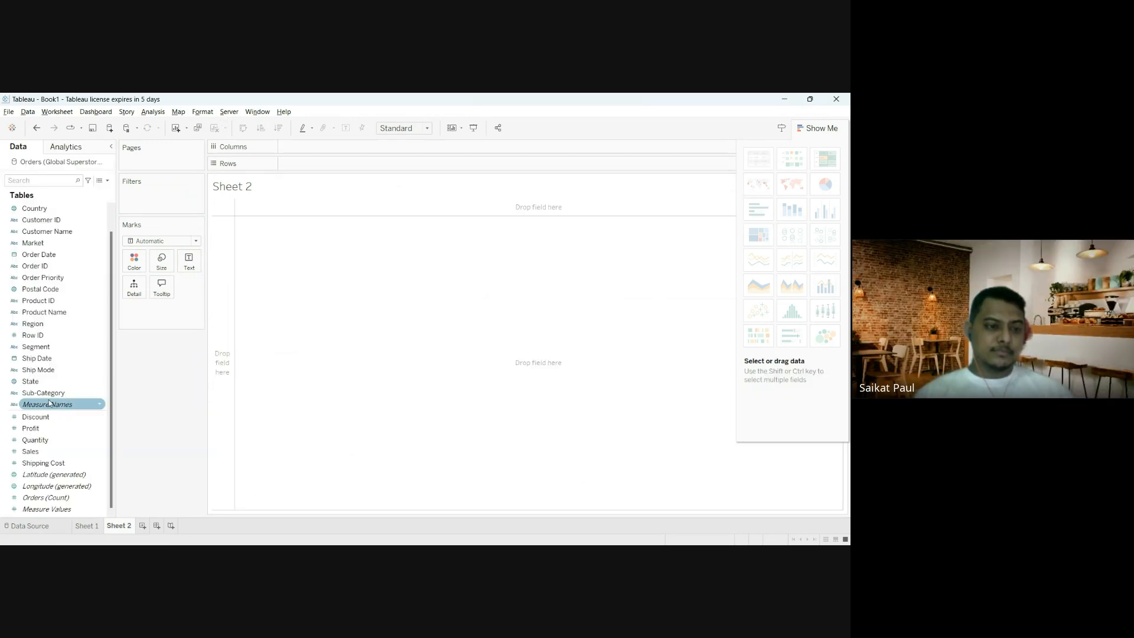
Step: Build a text table of Sales and Profit with Sub-Category on rows, and remove its Measure Names filter
{"action": "left_click_drag", "start_coordinate": [43, 393], "coordinate": [320, 164]}
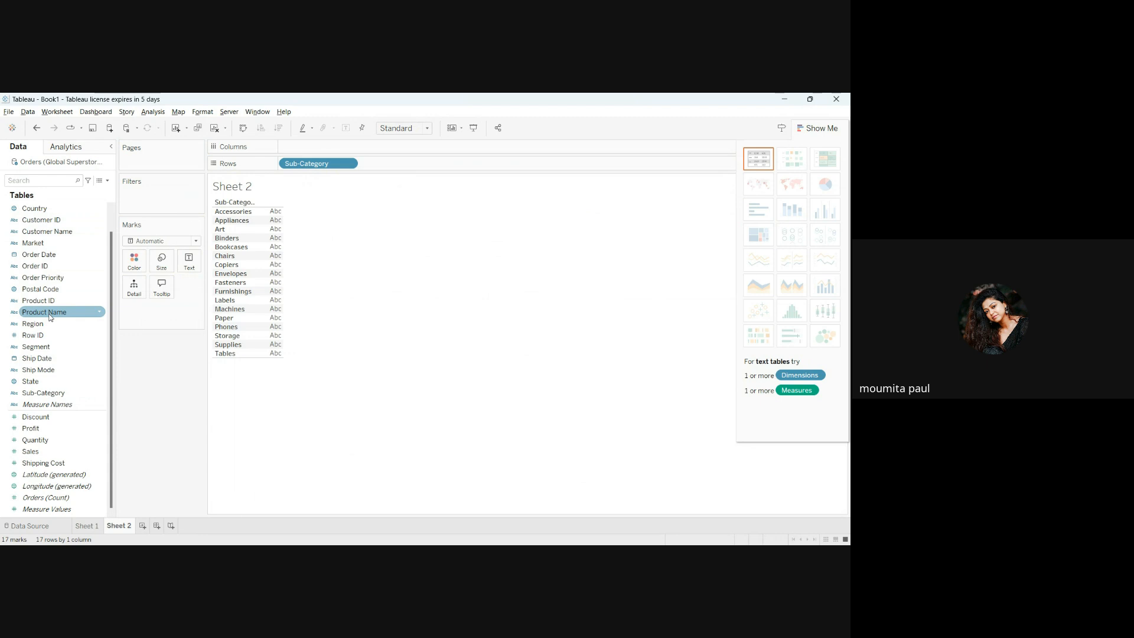
{"action": "left_click_drag", "start_coordinate": [46, 326], "coordinate": [136, 382]}
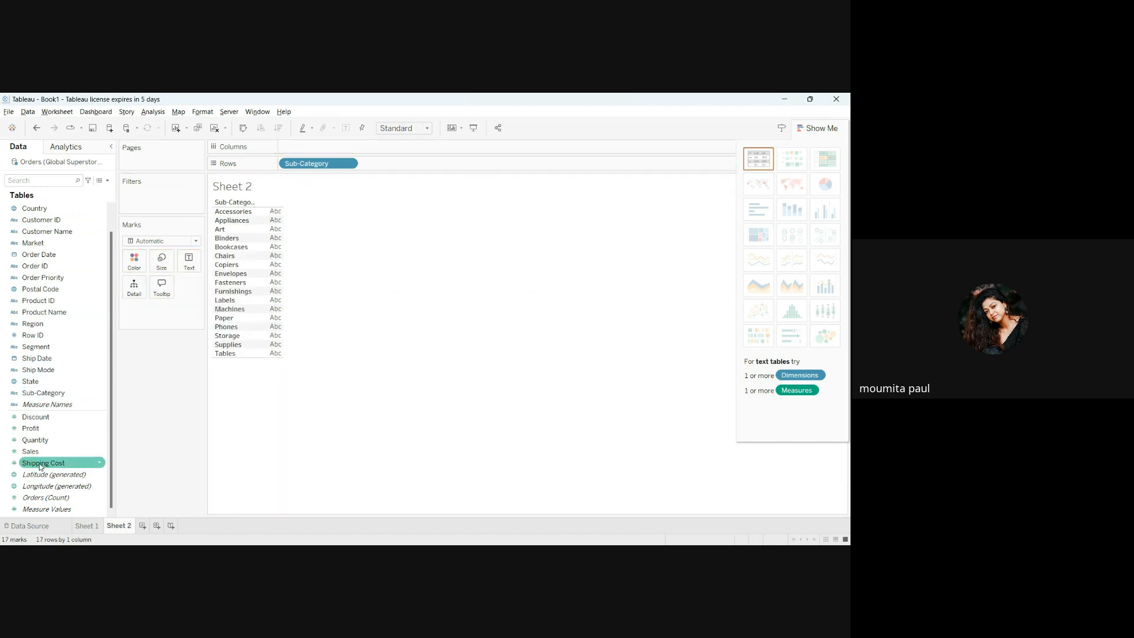
{"action": "left_click_drag", "start_coordinate": [31, 451], "coordinate": [284, 239]}
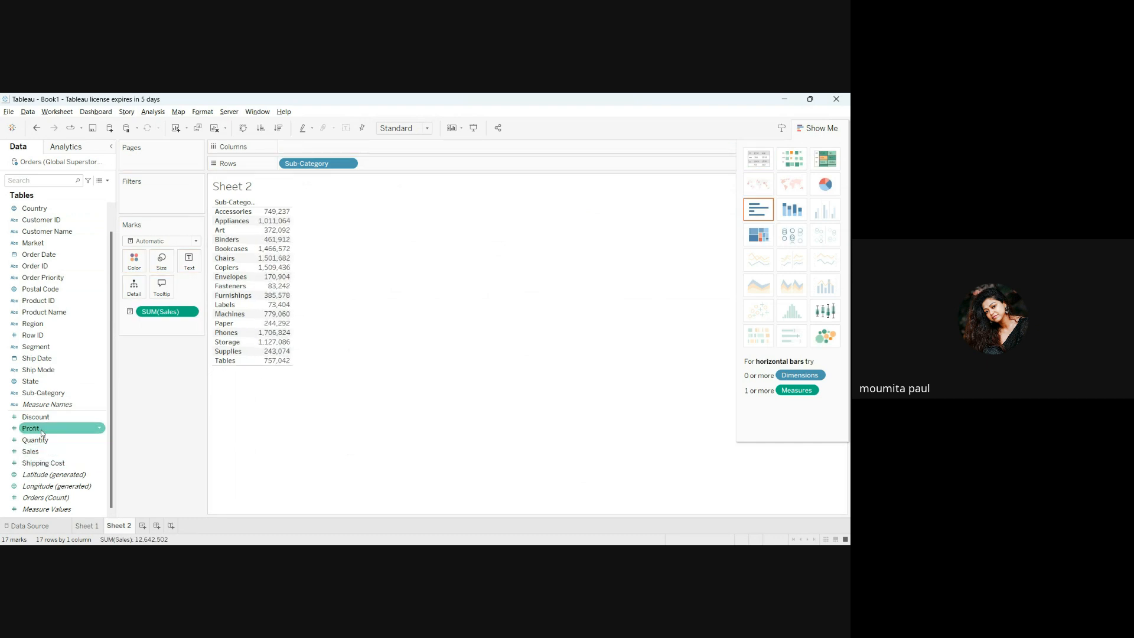
{"action": "left_click_drag", "start_coordinate": [42, 440], "coordinate": [293, 269]}
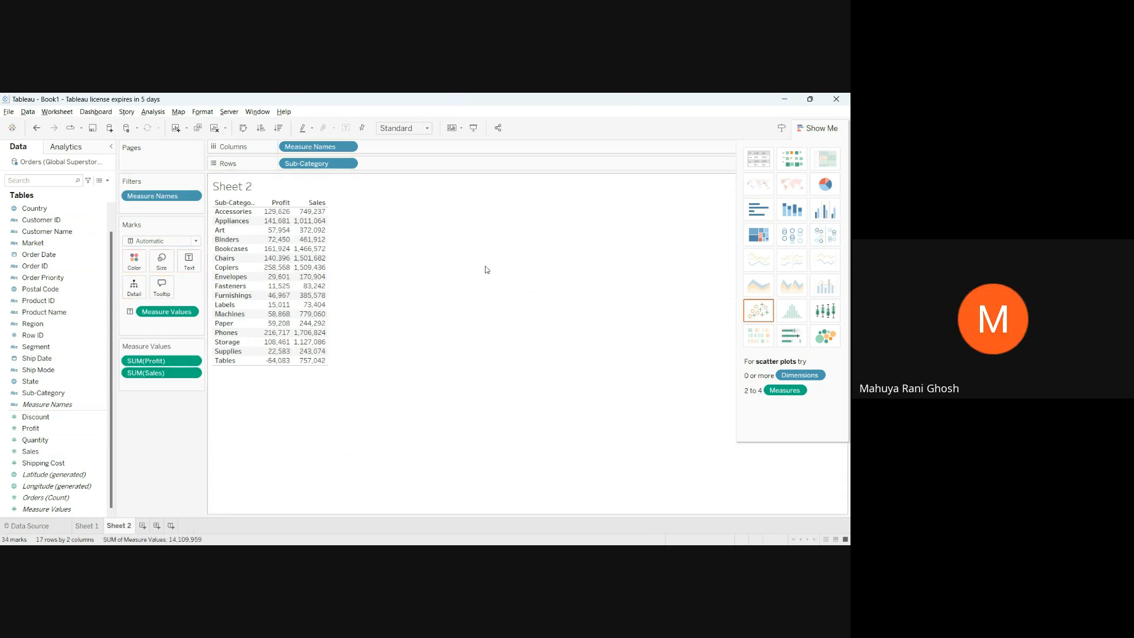
{"action": "left_click_drag", "start_coordinate": [147, 198], "coordinate": [153, 325]}
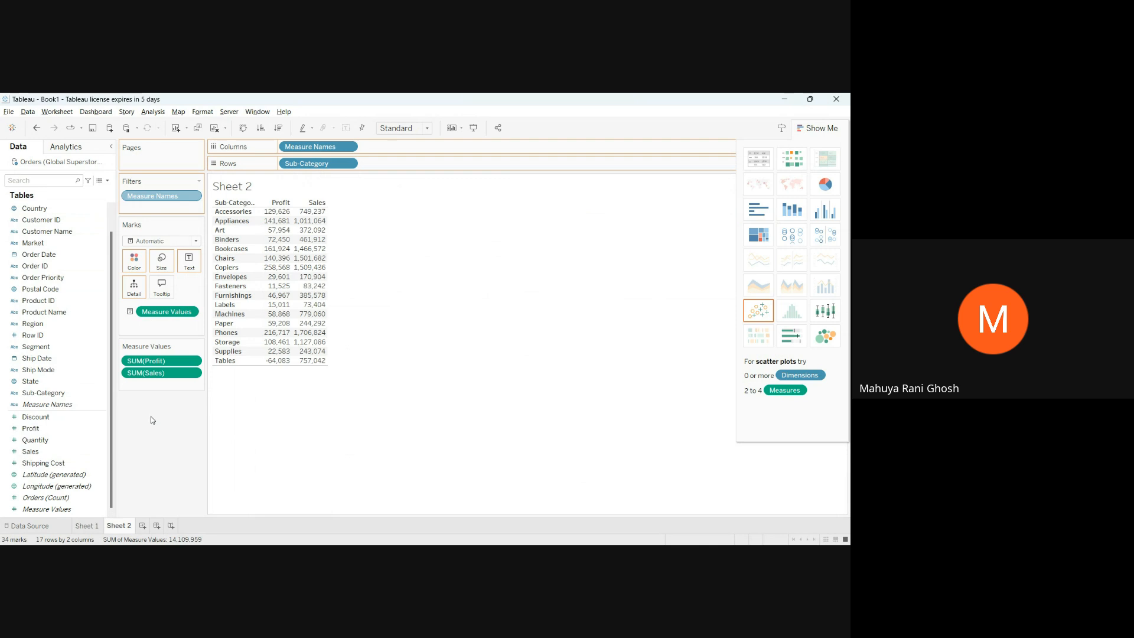
{"action": "left_click_drag", "start_coordinate": [153, 420], "coordinate": [154, 418]}
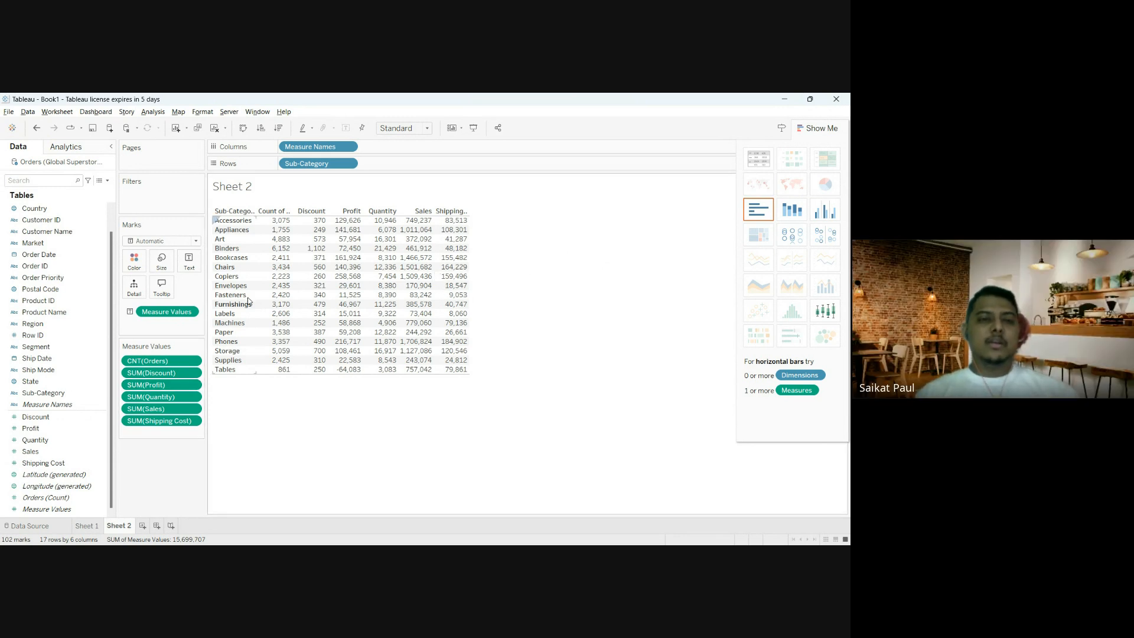
Step: Remove Sub-Category, Measure Names and Shipping Cost from the text table, and clear the whole worksheet
{"action": "left_click_drag", "start_coordinate": [322, 167], "coordinate": [205, 465]}
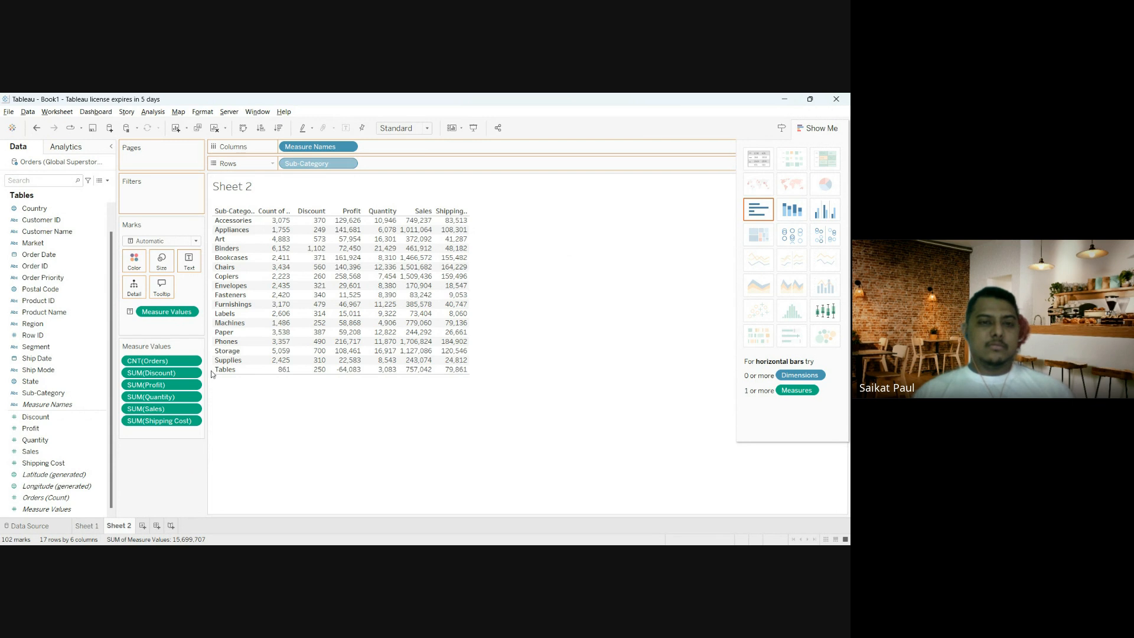
{"action": "left_click_drag", "start_coordinate": [211, 374], "coordinate": [211, 374]}
{"action": "left_click_drag", "start_coordinate": [304, 147], "coordinate": [146, 464]}
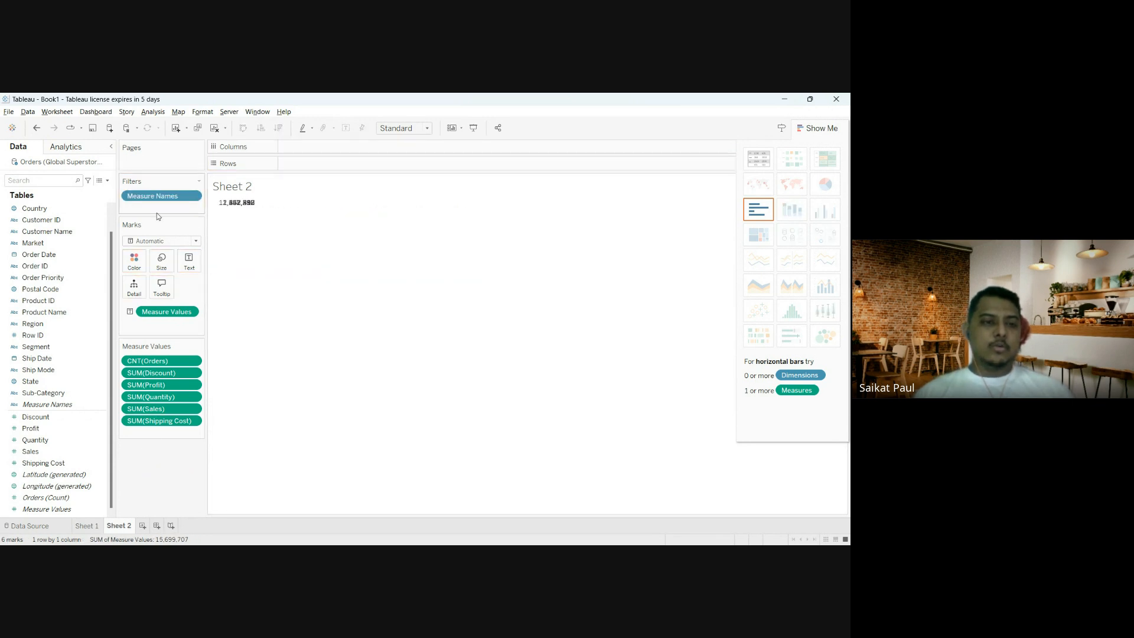
{"action": "left_click_drag", "start_coordinate": [159, 421], "coordinate": [162, 472]}
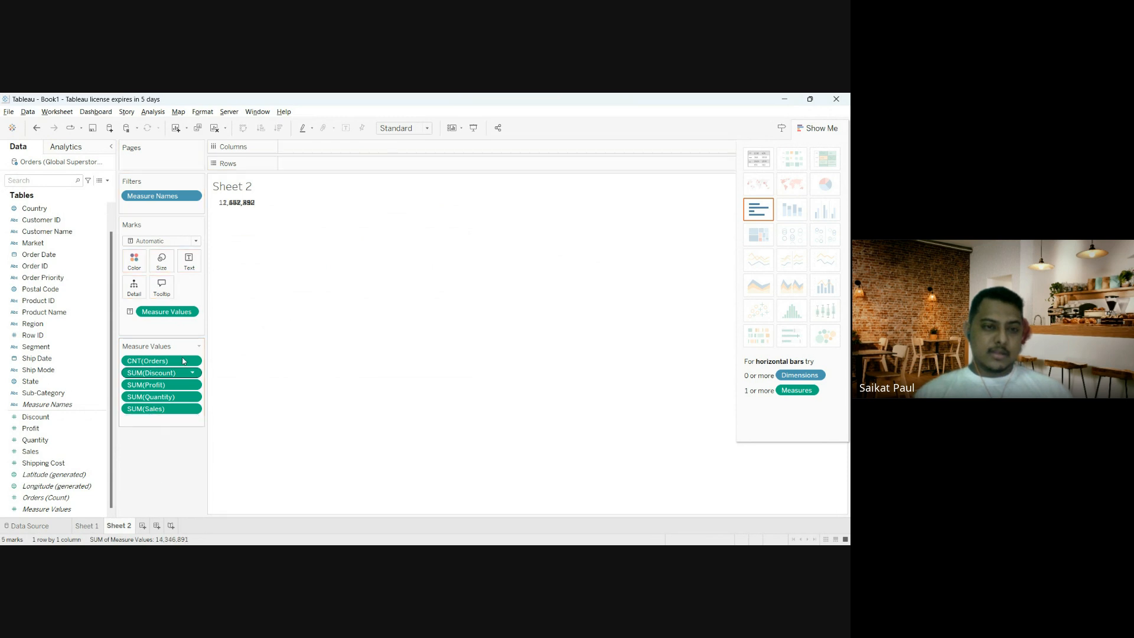
{"action": "left_click", "coordinate": [214, 129]}
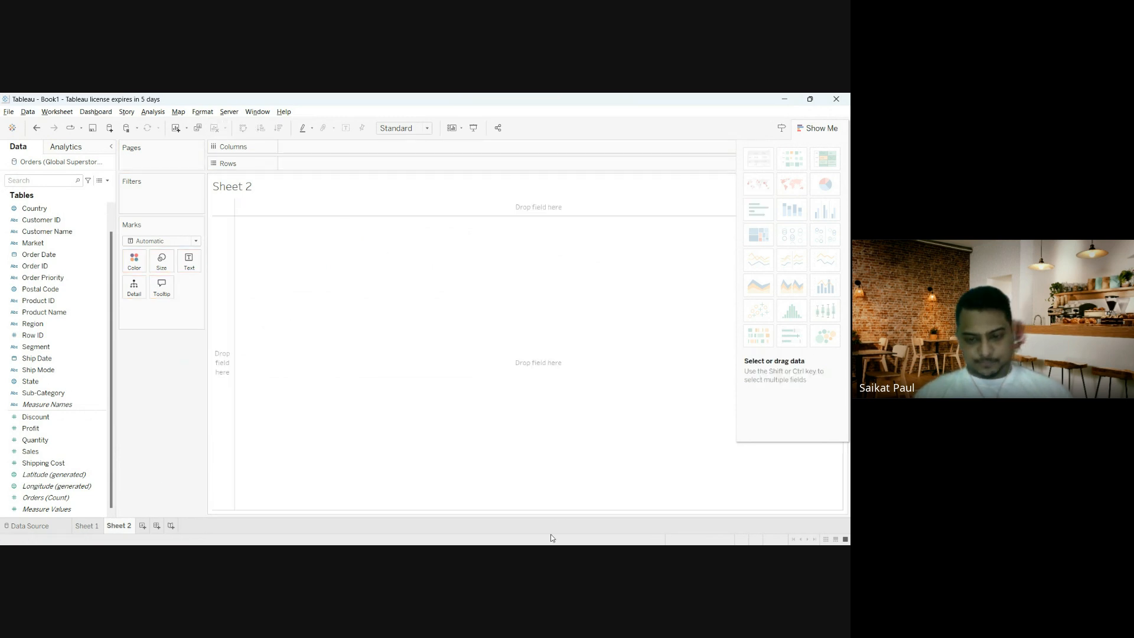
{"action": "left_click", "coordinate": [552, 556]}
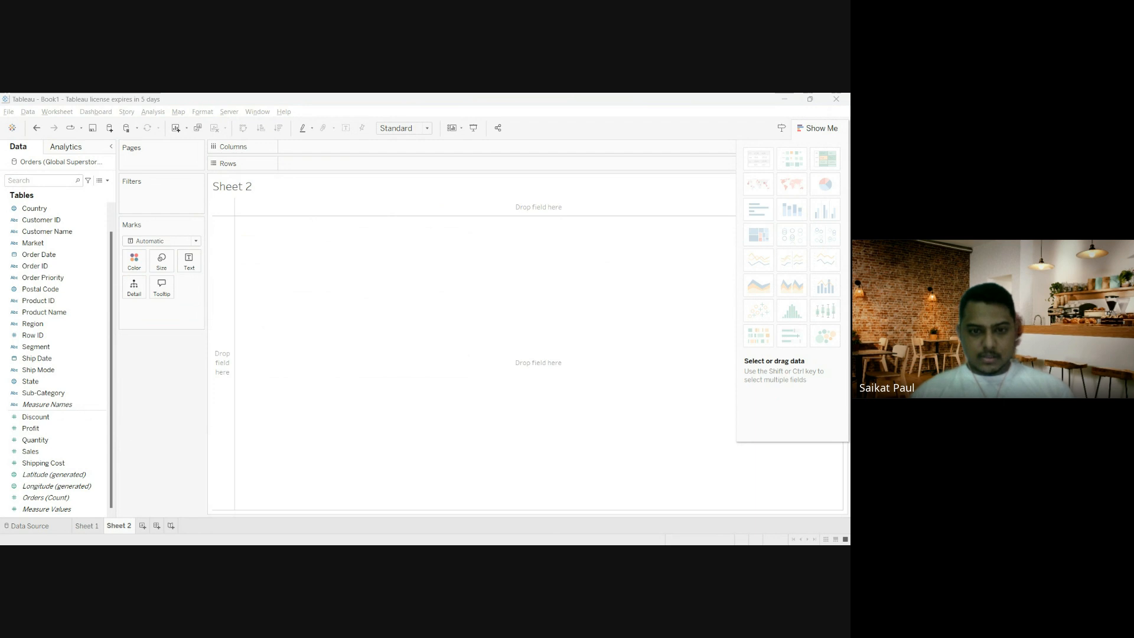
{"action": "left_click", "coordinate": [536, 450]}
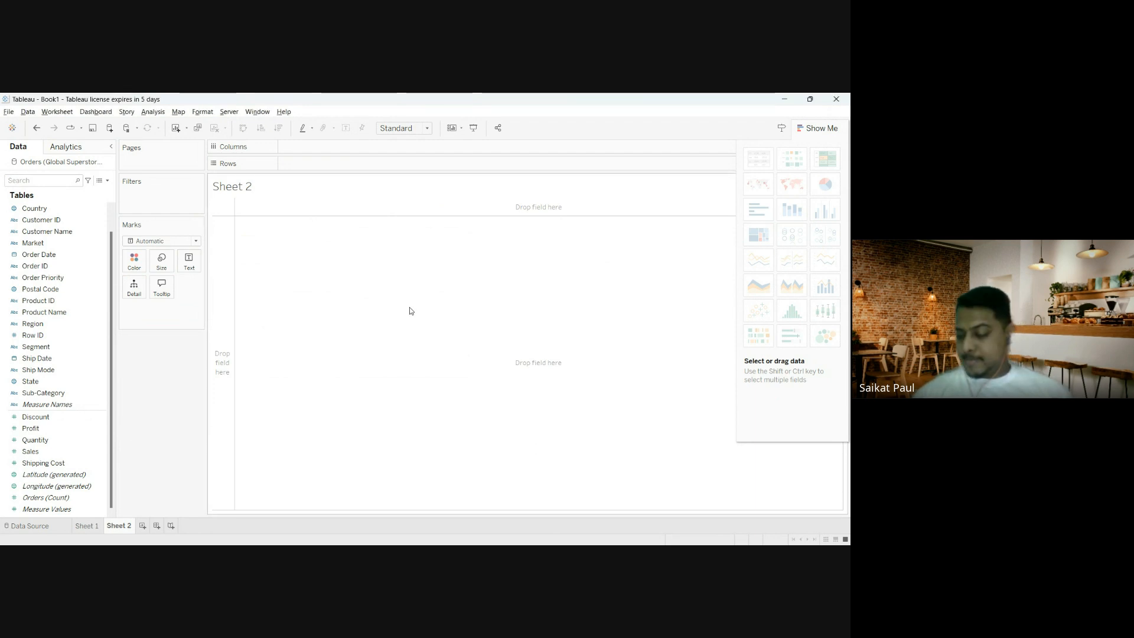
{"action": "left_click", "coordinate": [61, 394]}
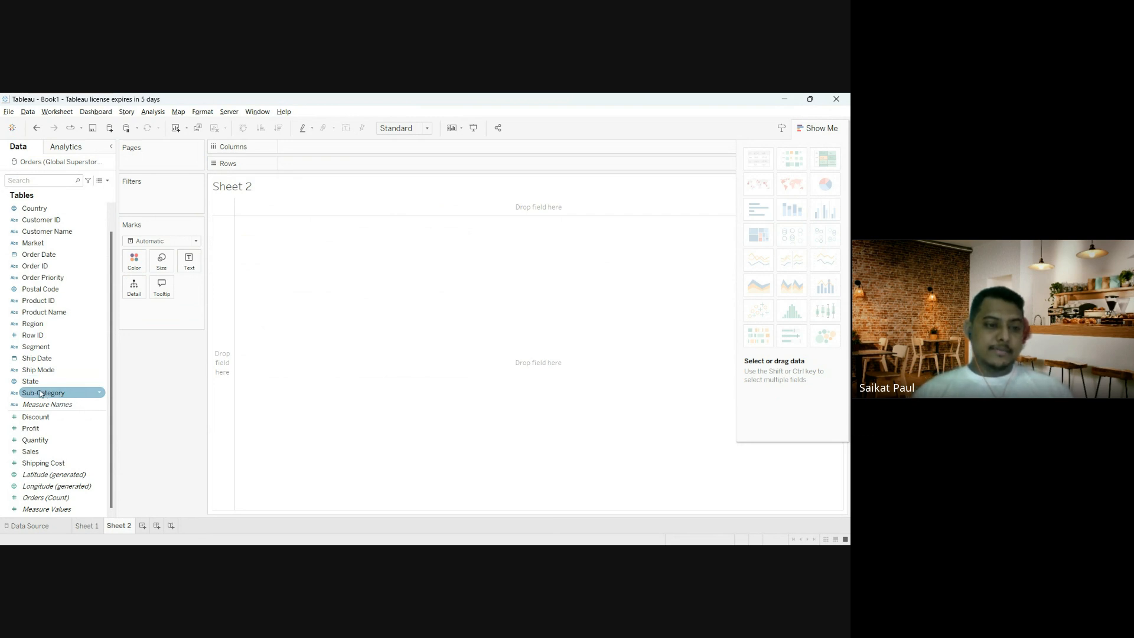
{"action": "left_click_drag", "start_coordinate": [36, 396], "coordinate": [195, 286]}
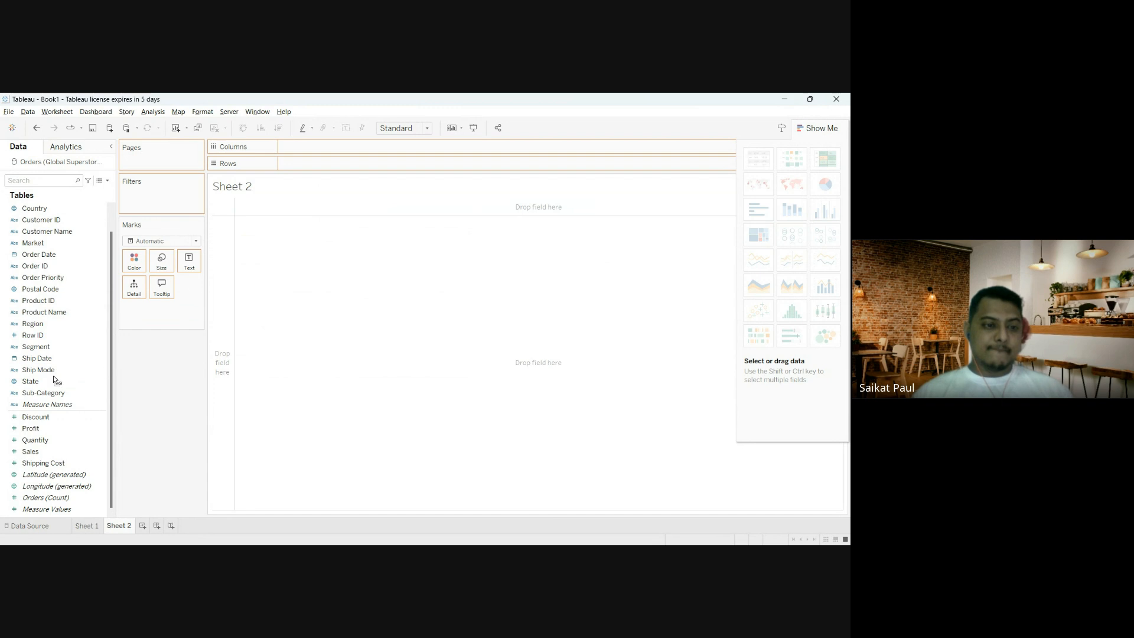
{"action": "left_click_drag", "start_coordinate": [120, 400], "coordinate": [111, 384]}
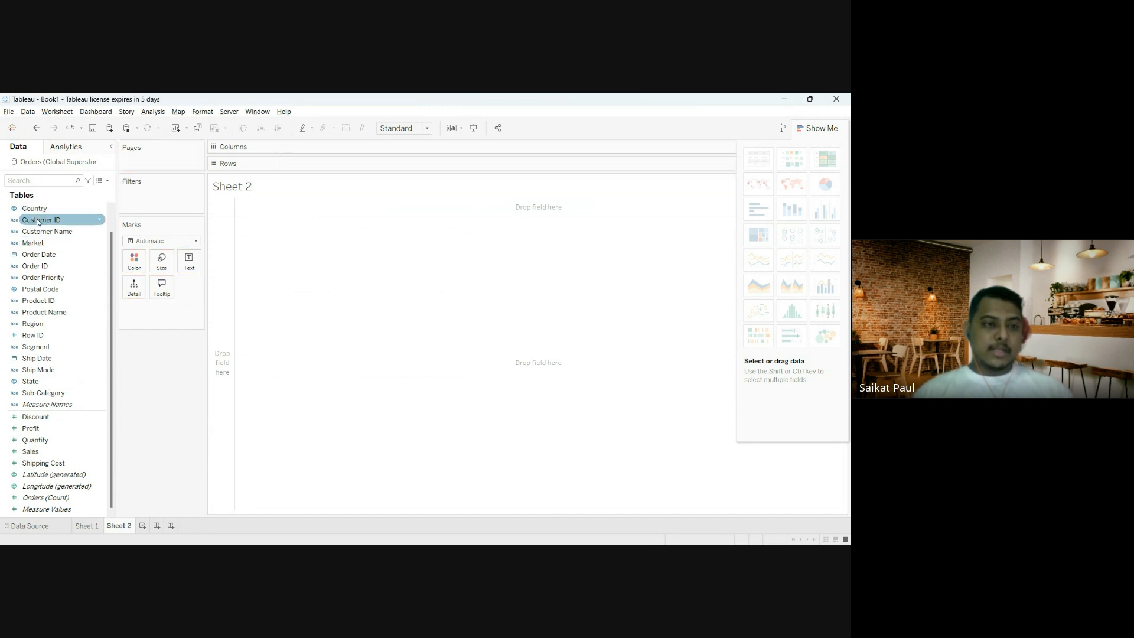
Step: Build a bar chart of Sales by Category and Sub-Category, and swap rows and columns to make the bars vertical
{"action": "scroll", "coordinate": [50, 229], "scroll_direction": "up", "scroll_amount": 1}
{"action": "left_click_drag", "start_coordinate": [41, 208], "coordinate": [327, 163]}
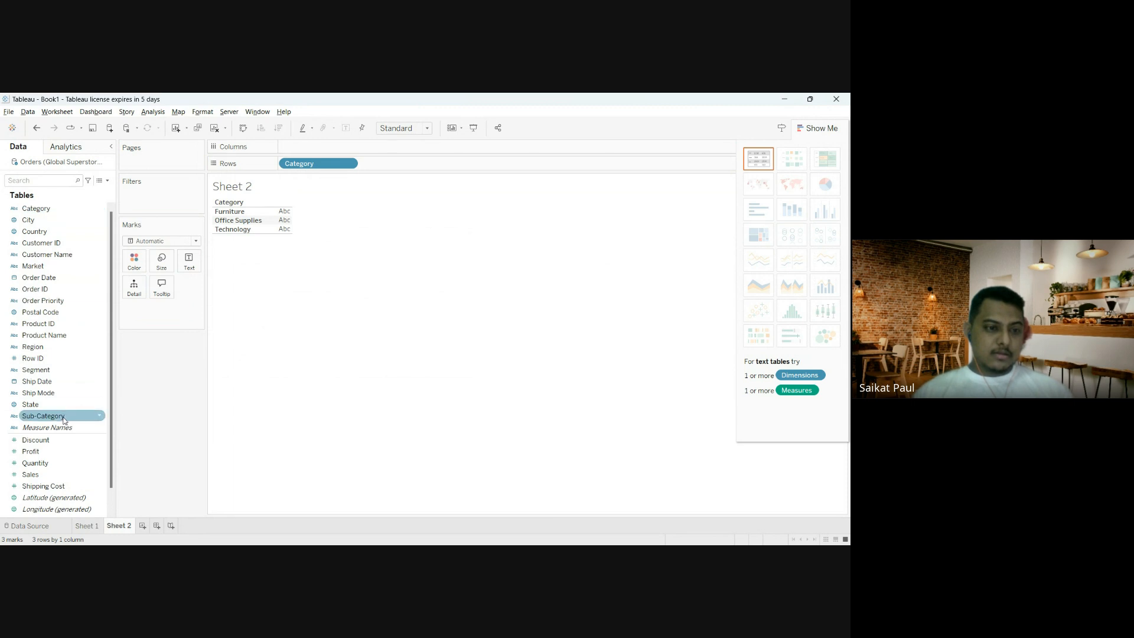
{"action": "left_click_drag", "start_coordinate": [44, 416], "coordinate": [420, 166]}
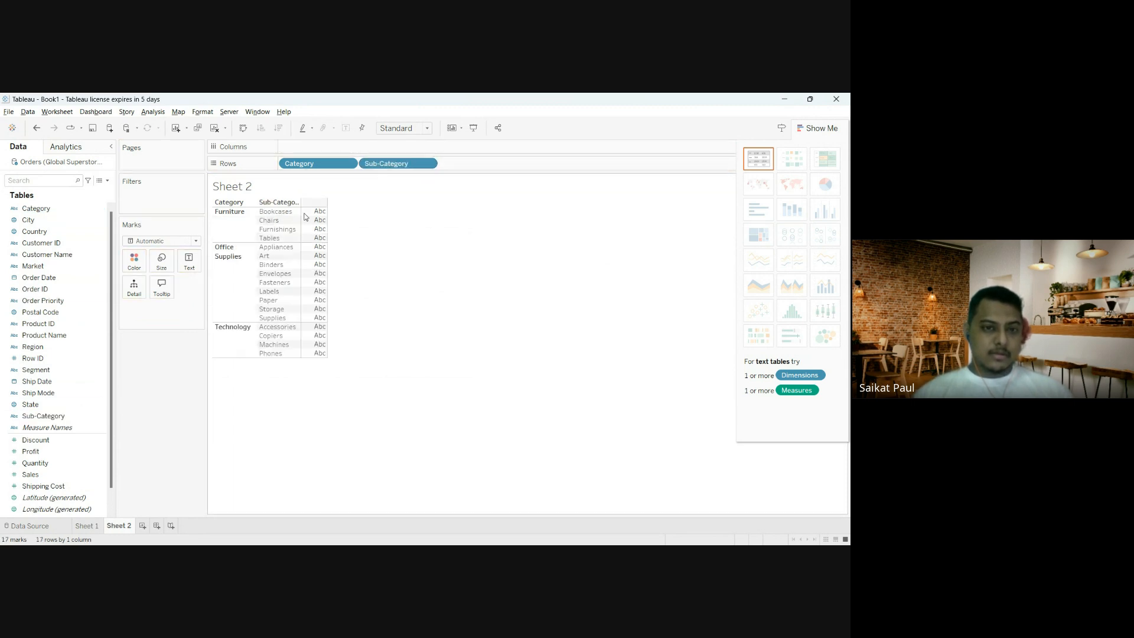
{"action": "left_click_drag", "start_coordinate": [65, 480], "coordinate": [327, 146]}
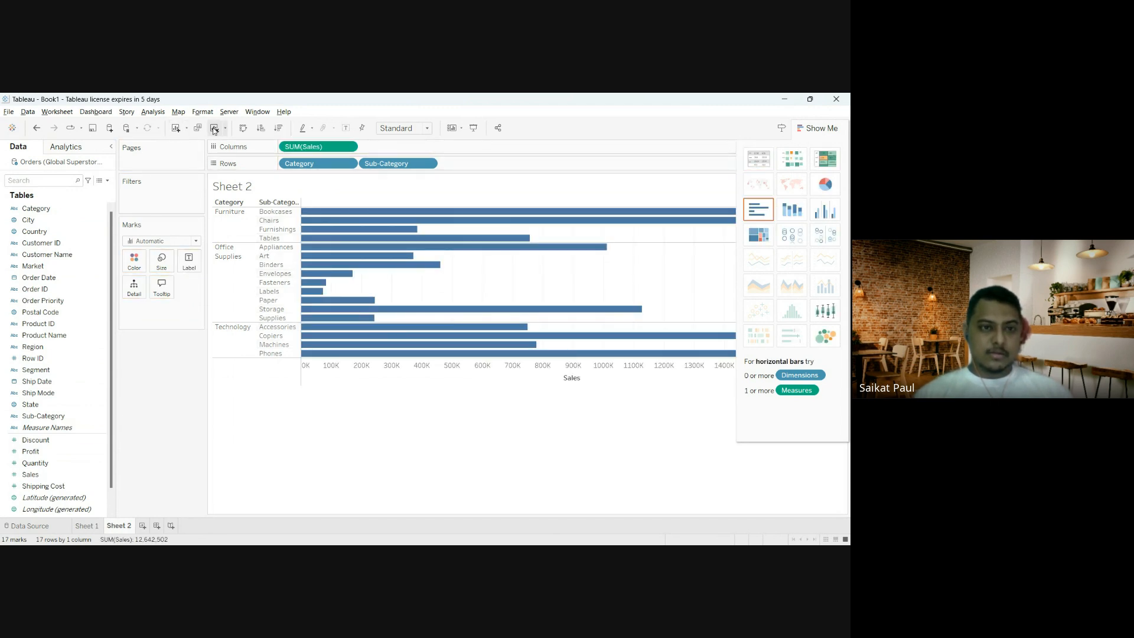
{"action": "left_click", "coordinate": [244, 129]}
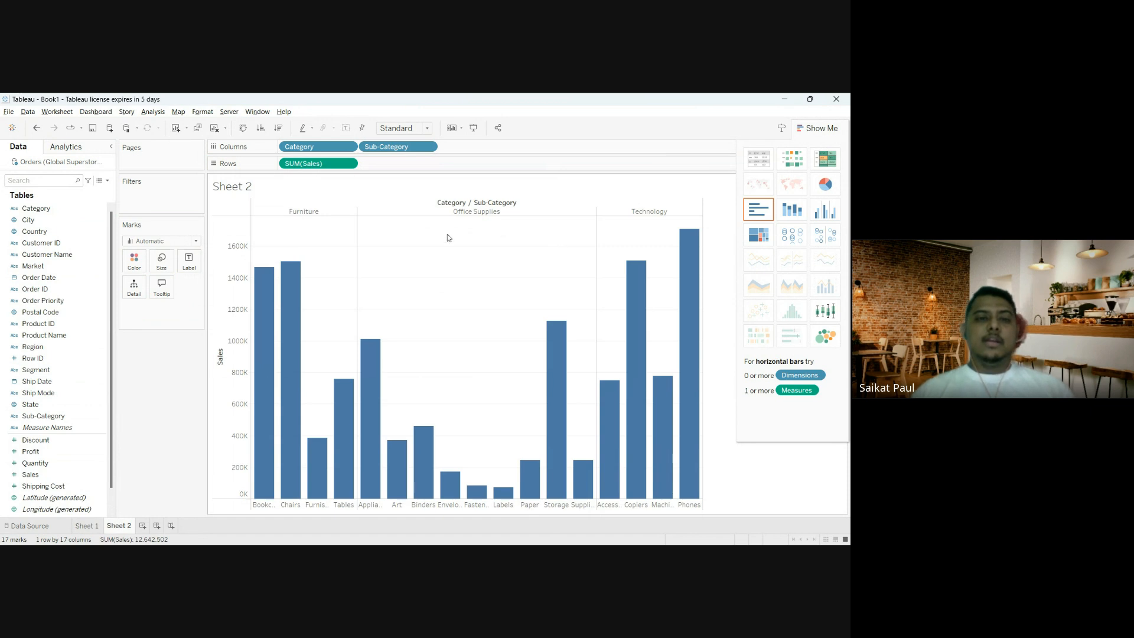
Step: Highlight the Furniture, Office Supplies and Technology bars in turn to compare sales within each category, and clear the selection
{"action": "left_click_drag", "start_coordinate": [287, 233], "coordinate": [350, 460]}
{"action": "left_click_drag", "start_coordinate": [255, 217], "coordinate": [358, 502]}
{"action": "left_click_drag", "start_coordinate": [375, 218], "coordinate": [577, 503]}
{"action": "left_click_drag", "start_coordinate": [606, 220], "coordinate": [772, 501]}
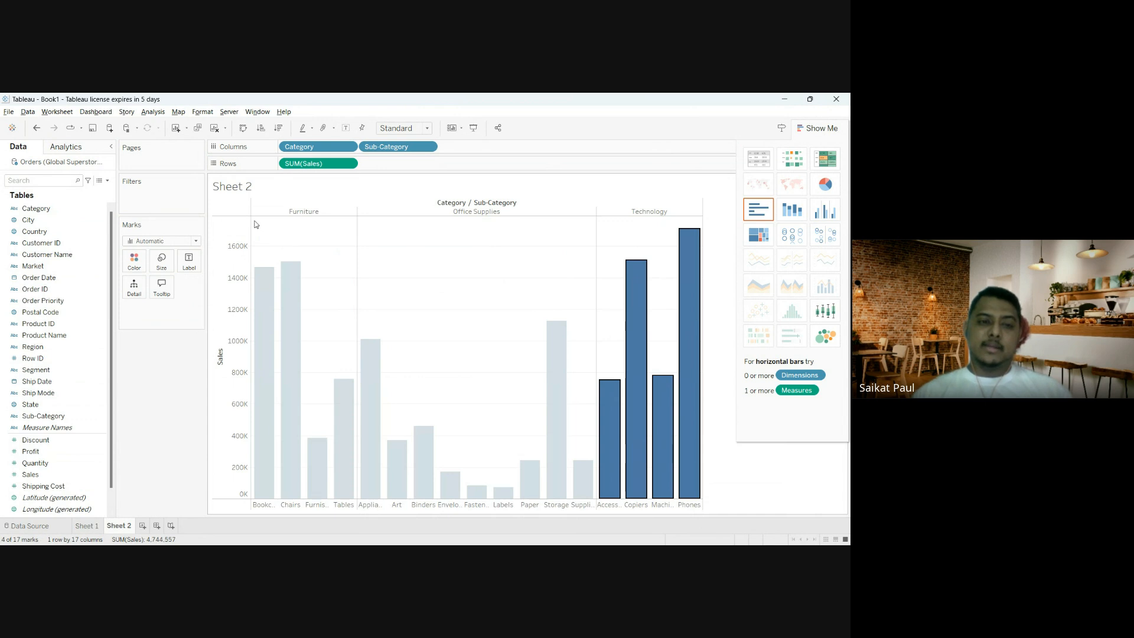
{"action": "left_click_drag", "start_coordinate": [254, 221], "coordinate": [351, 501]}
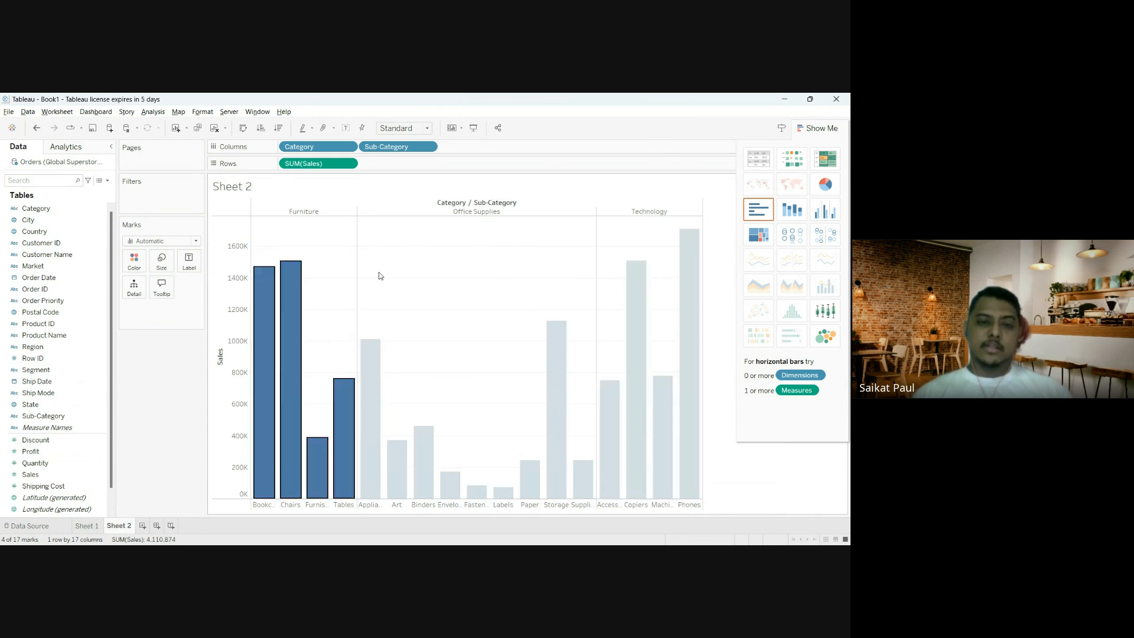
{"action": "left_click_drag", "start_coordinate": [373, 218], "coordinate": [590, 494]}
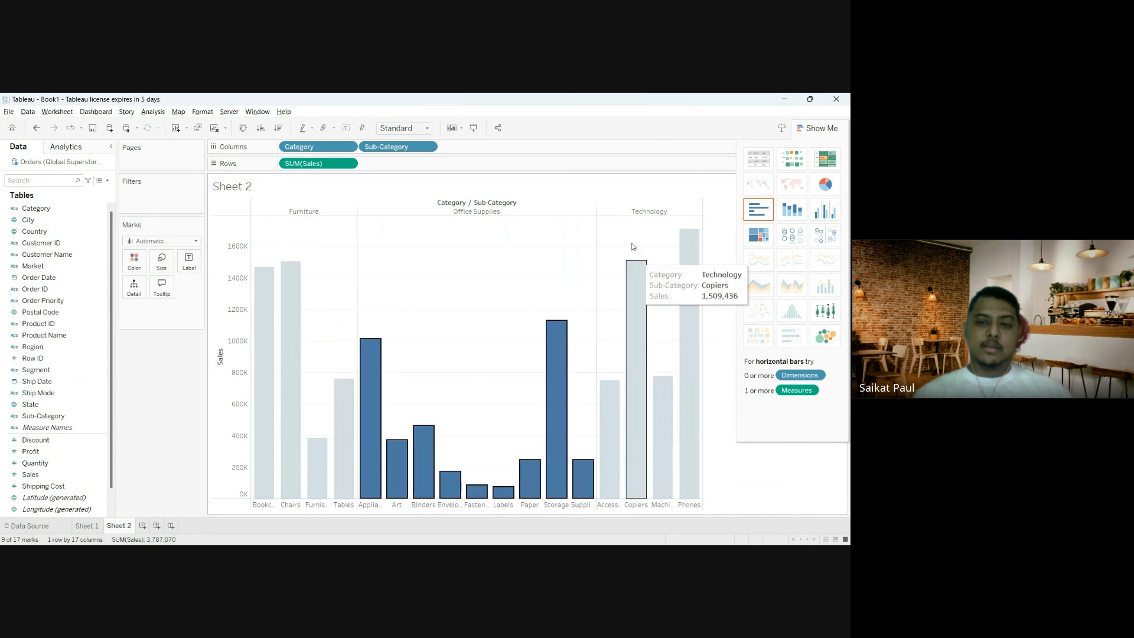
{"action": "left_click_drag", "start_coordinate": [615, 218], "coordinate": [673, 497]}
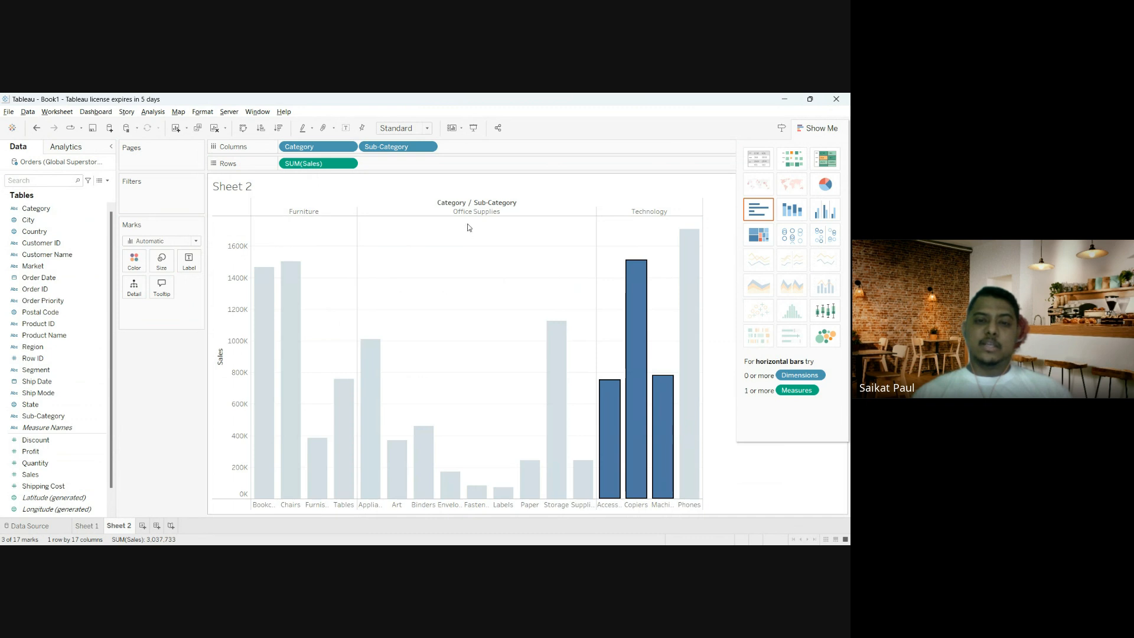
{"action": "left_click_drag", "start_coordinate": [258, 217], "coordinate": [355, 286]}
{"action": "left_click_drag", "start_coordinate": [396, 220], "coordinate": [561, 467]}
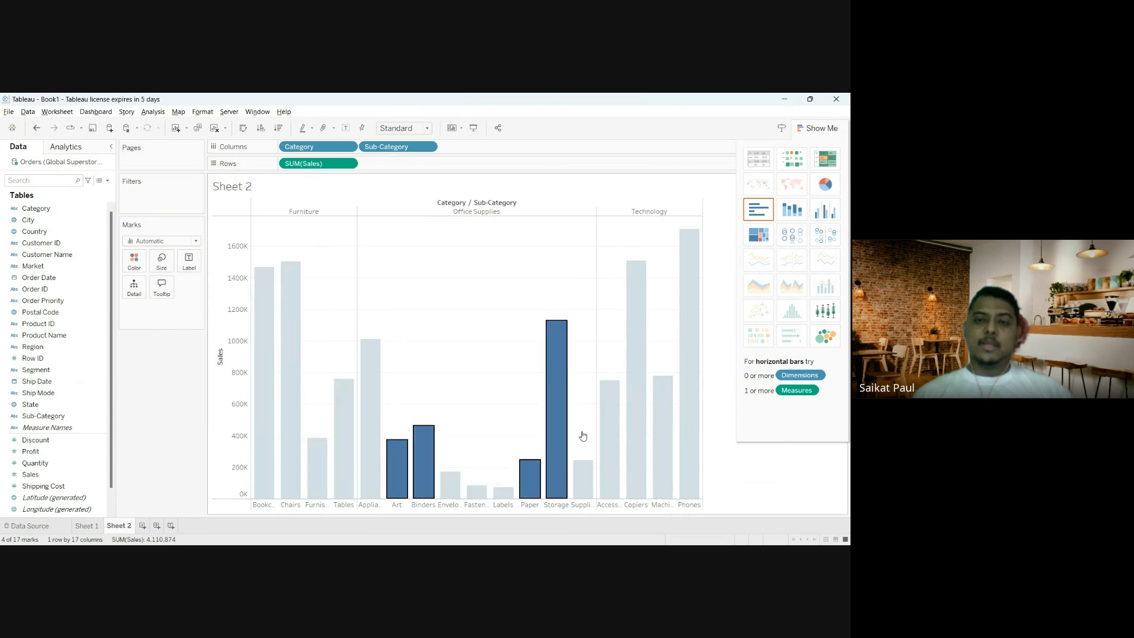
{"action": "left_click_drag", "start_coordinate": [612, 229], "coordinate": [693, 409]}
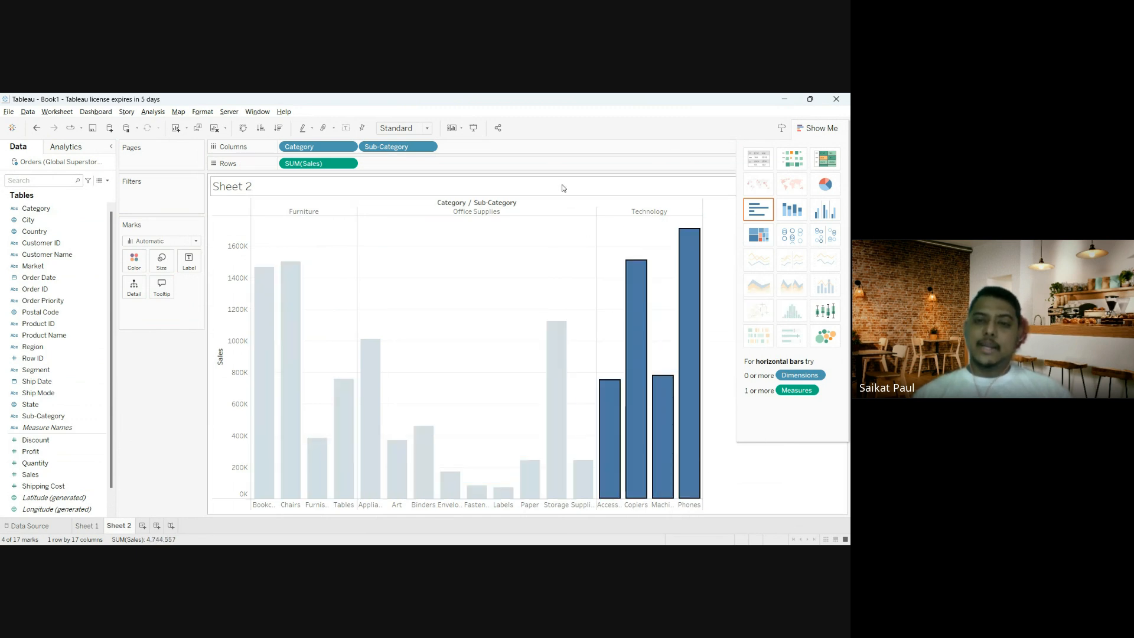
{"action": "left_click", "coordinate": [415, 200]}
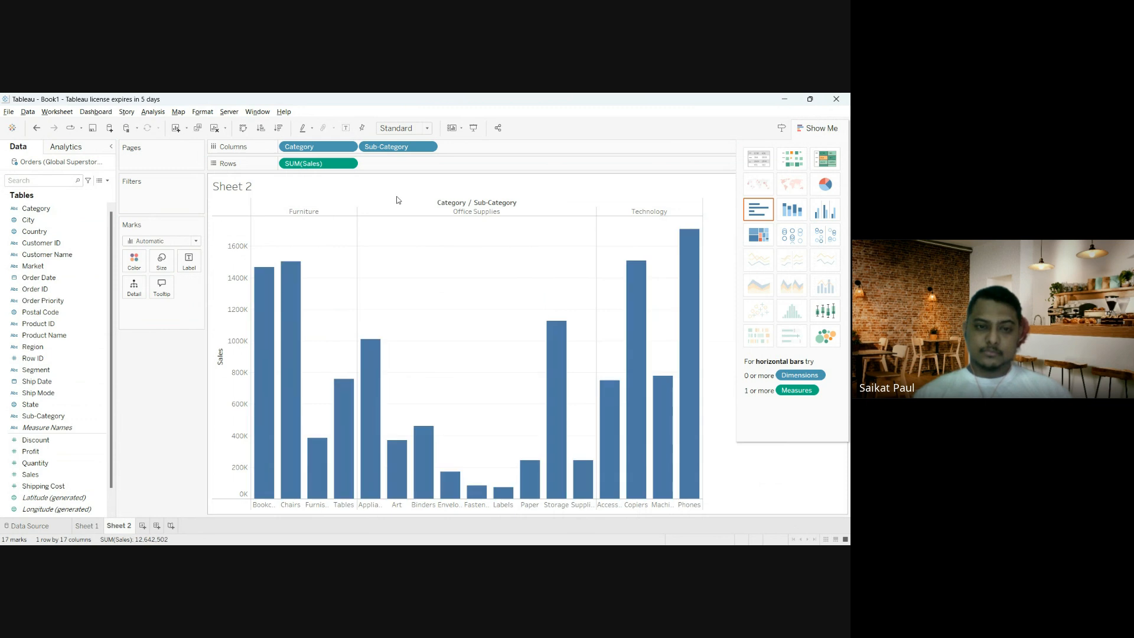
Step: Add an average reference line for Sales across the entire table, trying Sum as its aggregation before settling on Average
{"action": "left_click", "coordinate": [76, 148]}
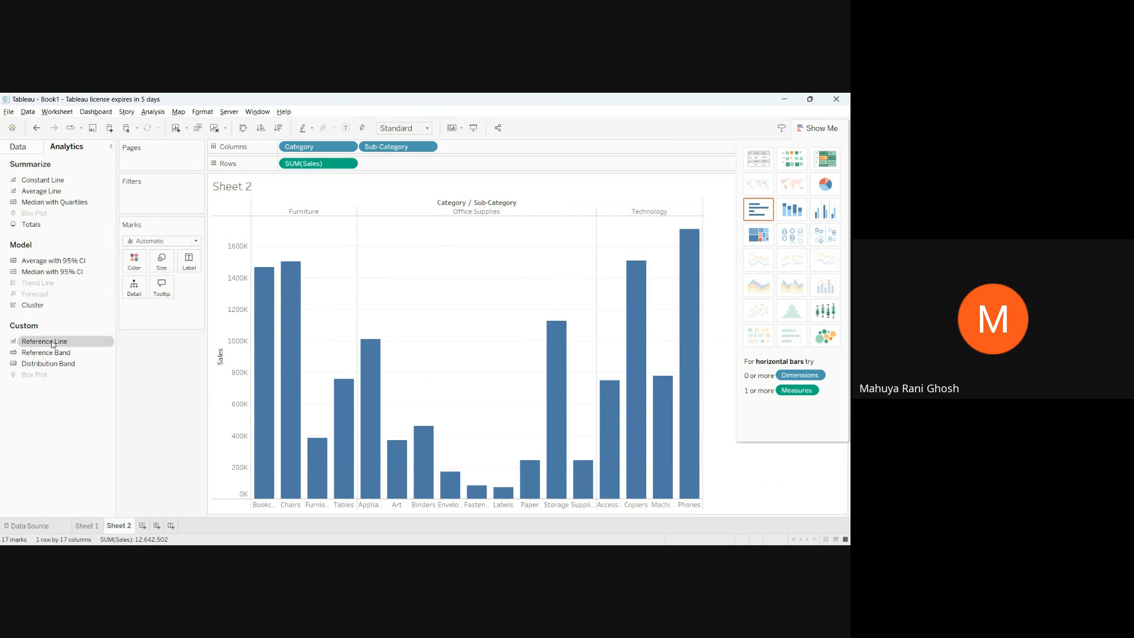
{"action": "left_click_drag", "start_coordinate": [45, 344], "coordinate": [302, 215]}
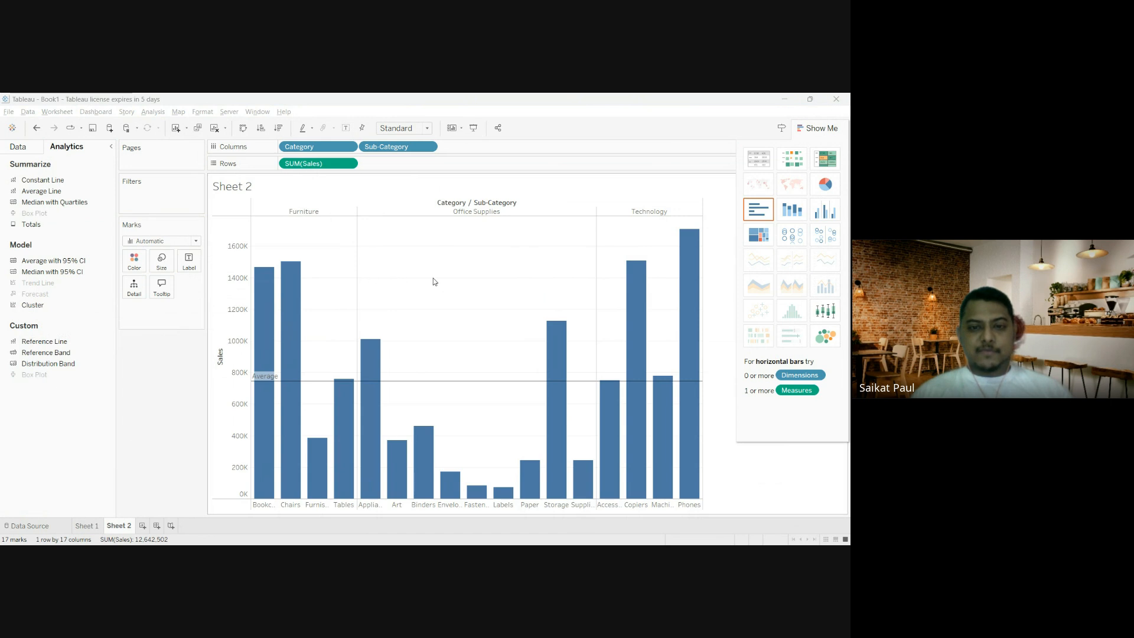
{"action": "left_click", "coordinate": [501, 283]}
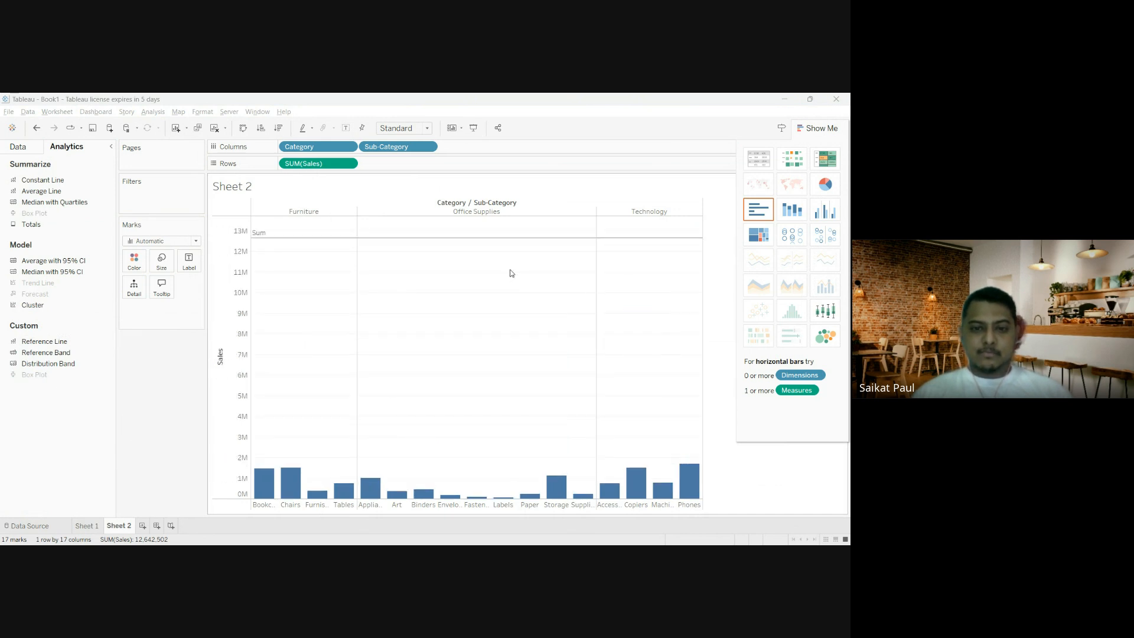
{"action": "left_click", "coordinate": [480, 314]}
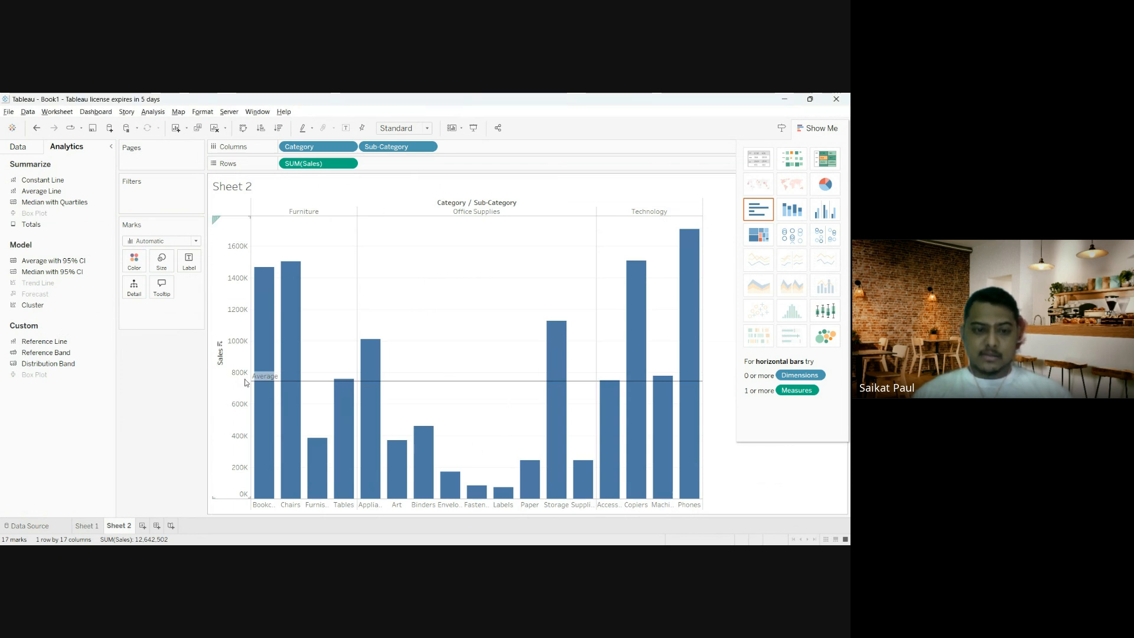
Step: Add a second reference line showing the average Sales separately for each category pane
{"action": "mouse_move", "coordinate": [263, 383]}
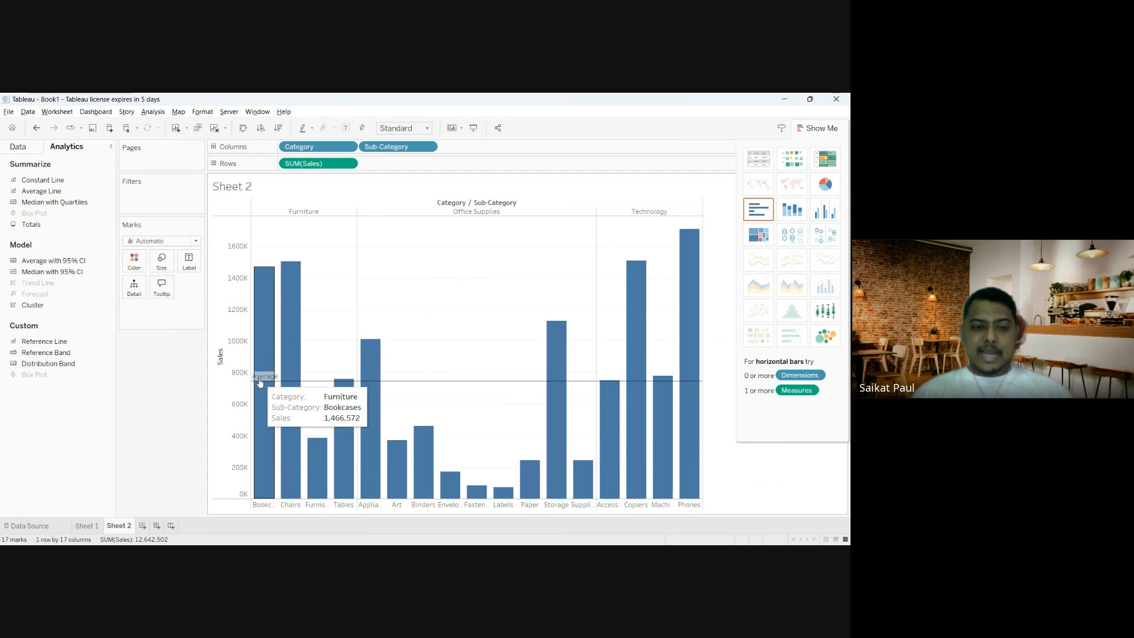
{"action": "mouse_move", "coordinate": [336, 386]}
{"action": "mouse_move", "coordinate": [476, 385]}
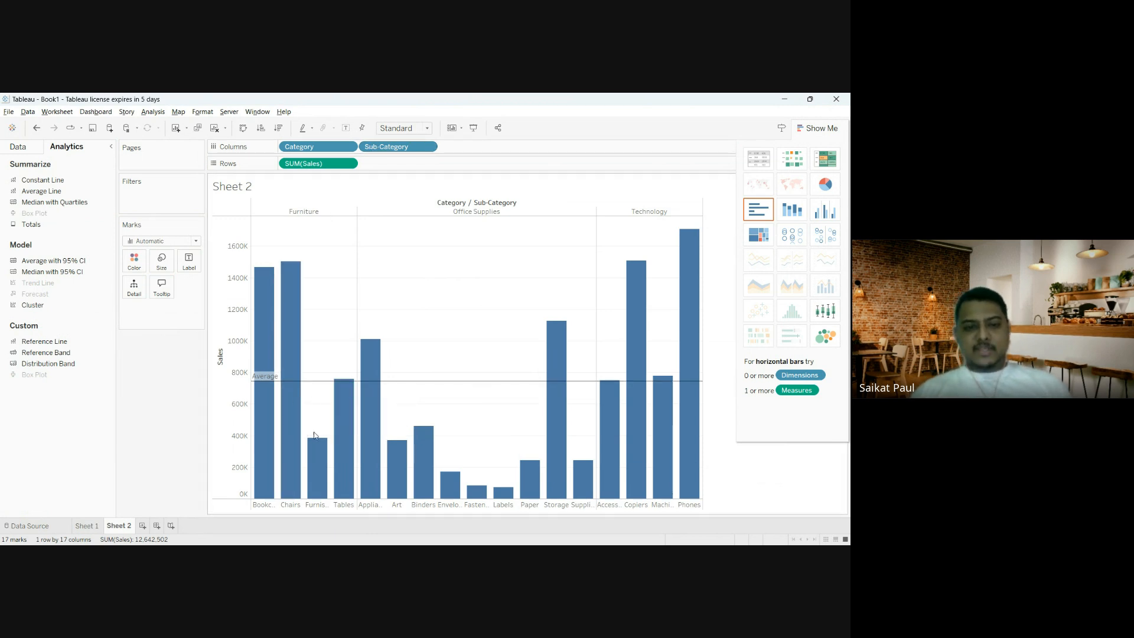
{"action": "mouse_move", "coordinate": [393, 386]}
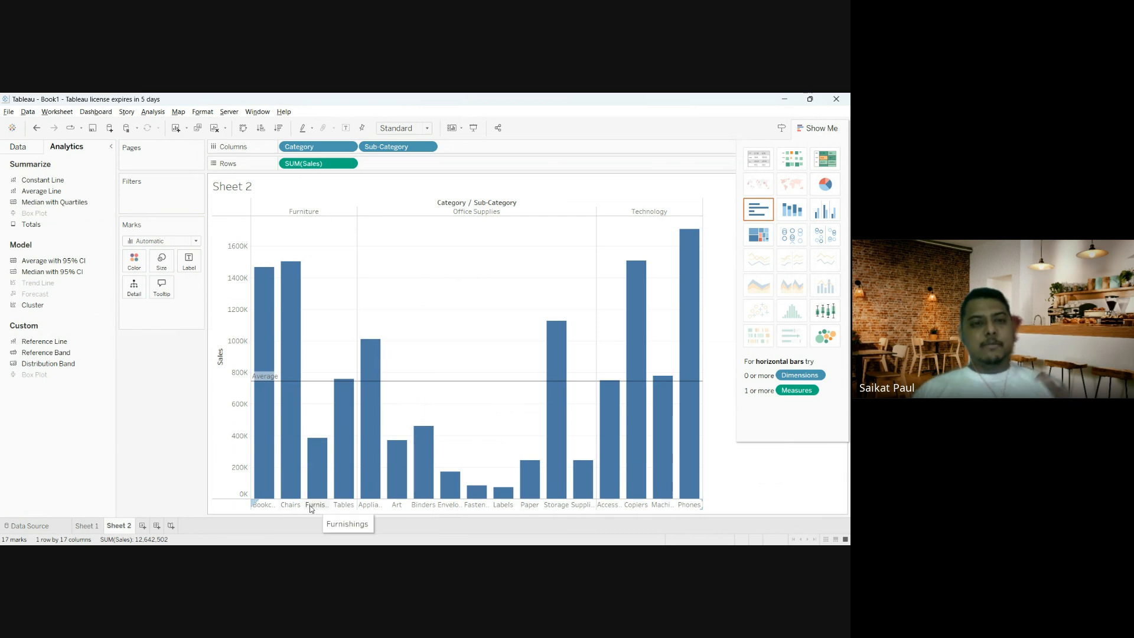
{"action": "mouse_move", "coordinate": [344, 418]}
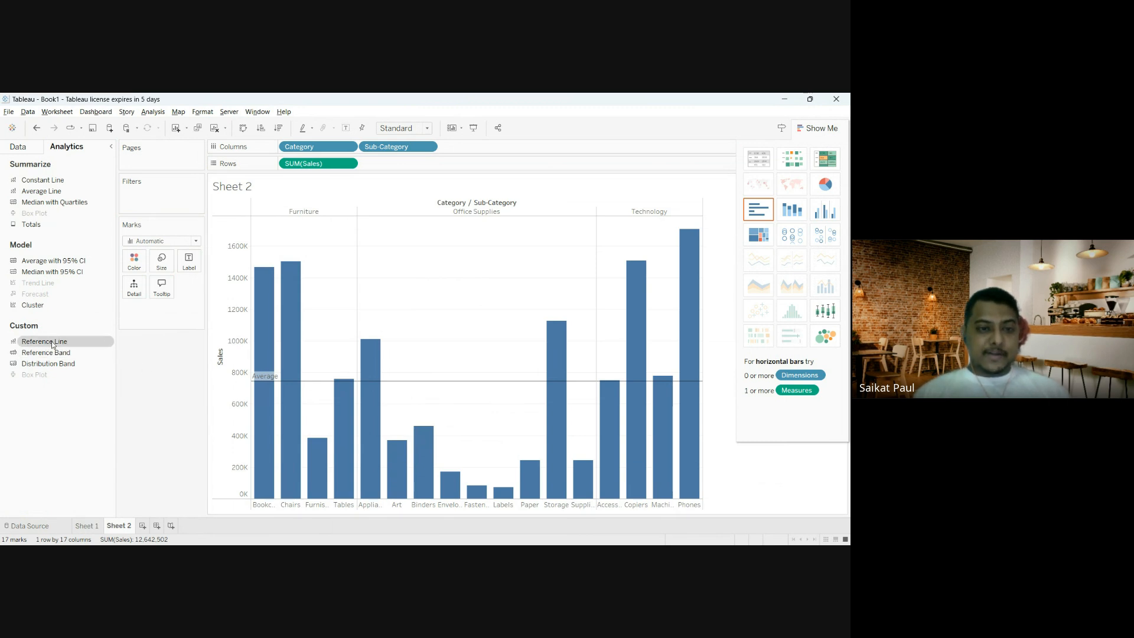
{"action": "left_click_drag", "start_coordinate": [53, 342], "coordinate": [332, 217]}
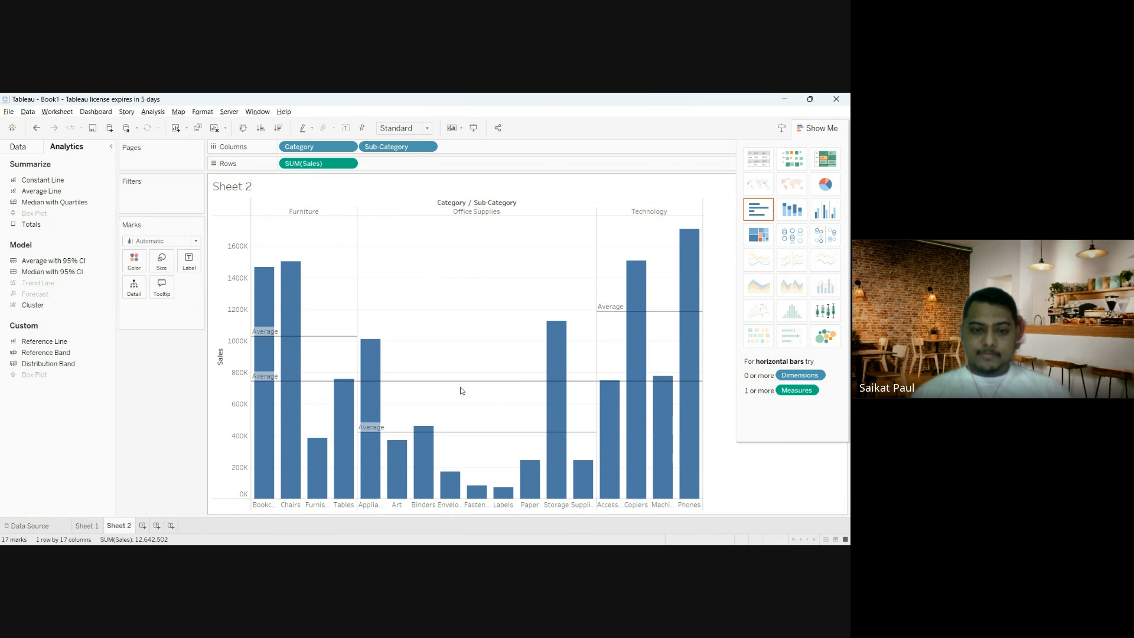
Step: Delete the average line that spans the entire table, and check the separate average lines of the three categories
{"action": "mouse_move", "coordinate": [460, 434]}
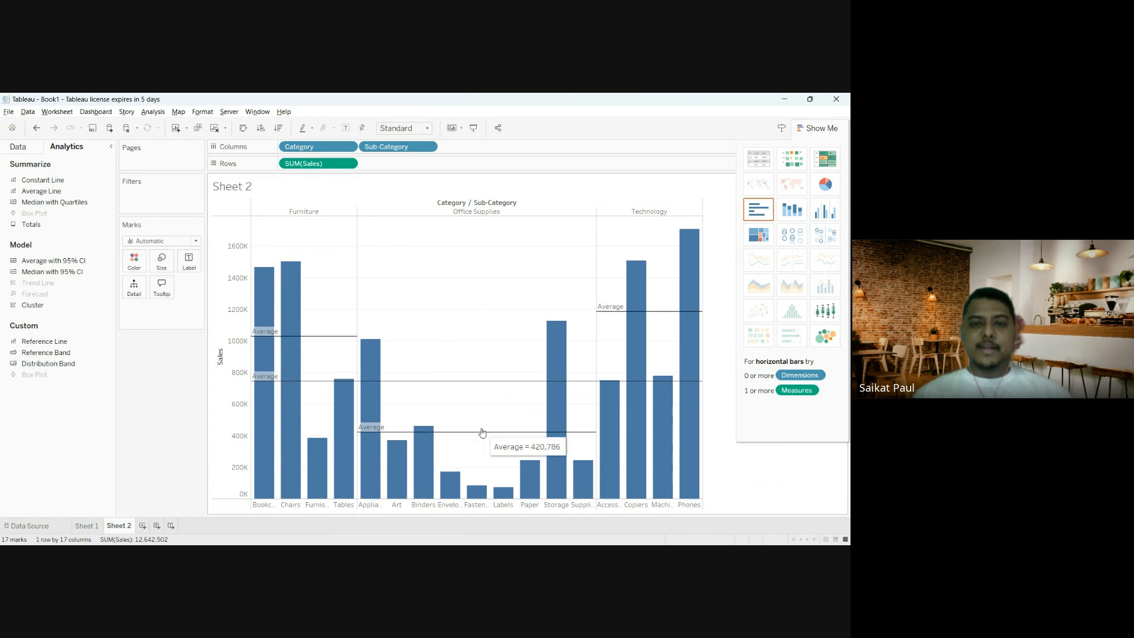
{"action": "mouse_move", "coordinate": [496, 440]}
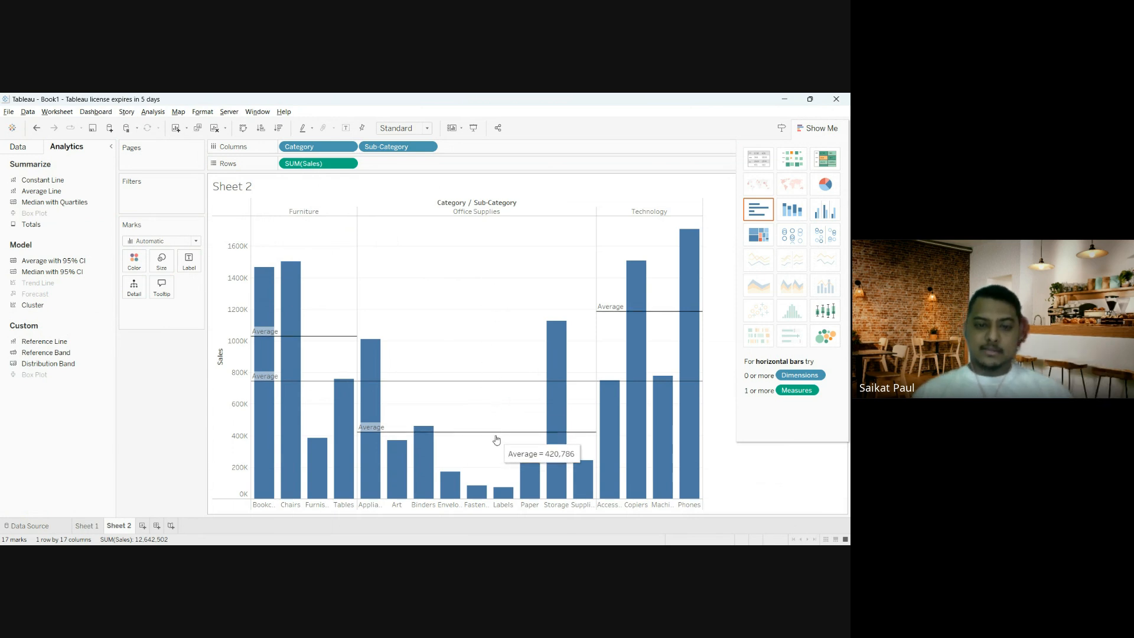
{"action": "left_click", "coordinate": [488, 383]}
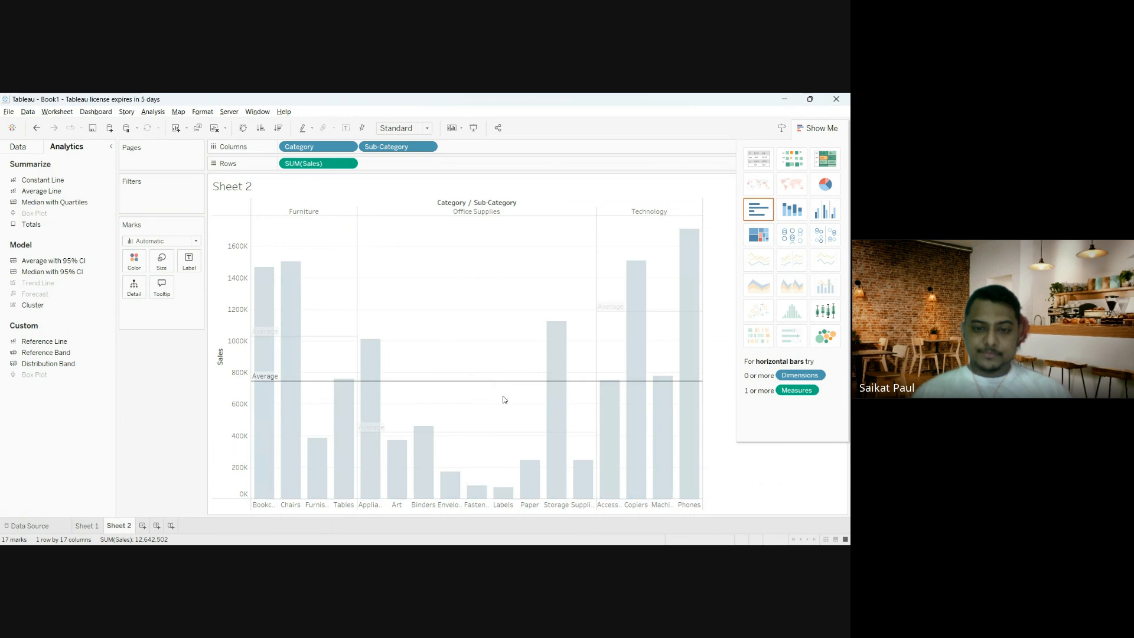
{"action": "key", "text": "Delete"}
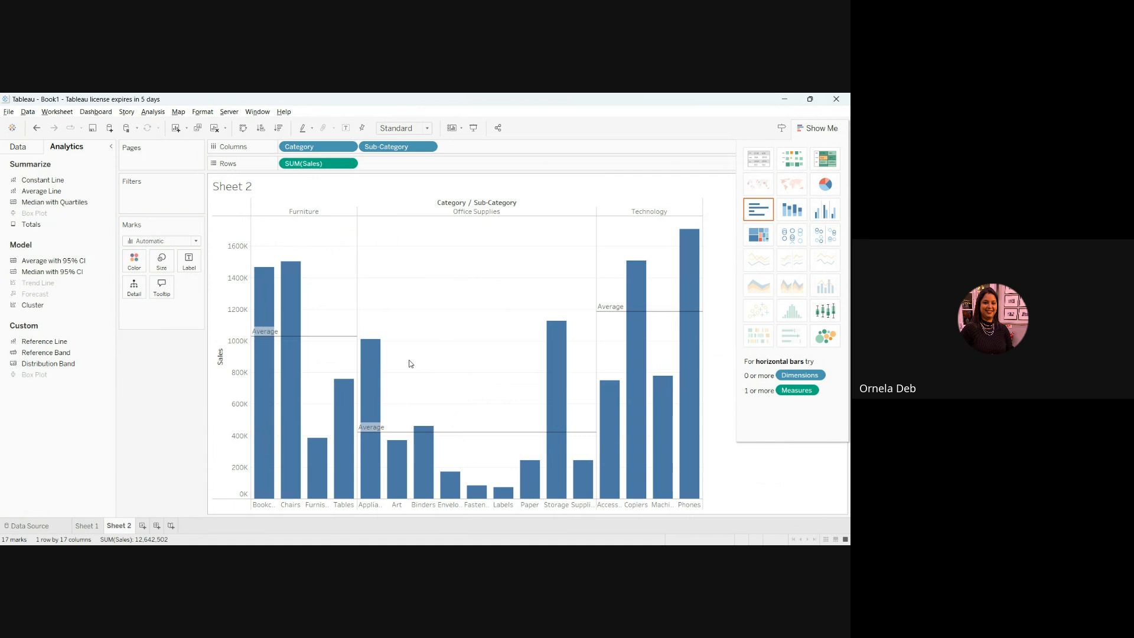
{"action": "mouse_move", "coordinate": [280, 336]}
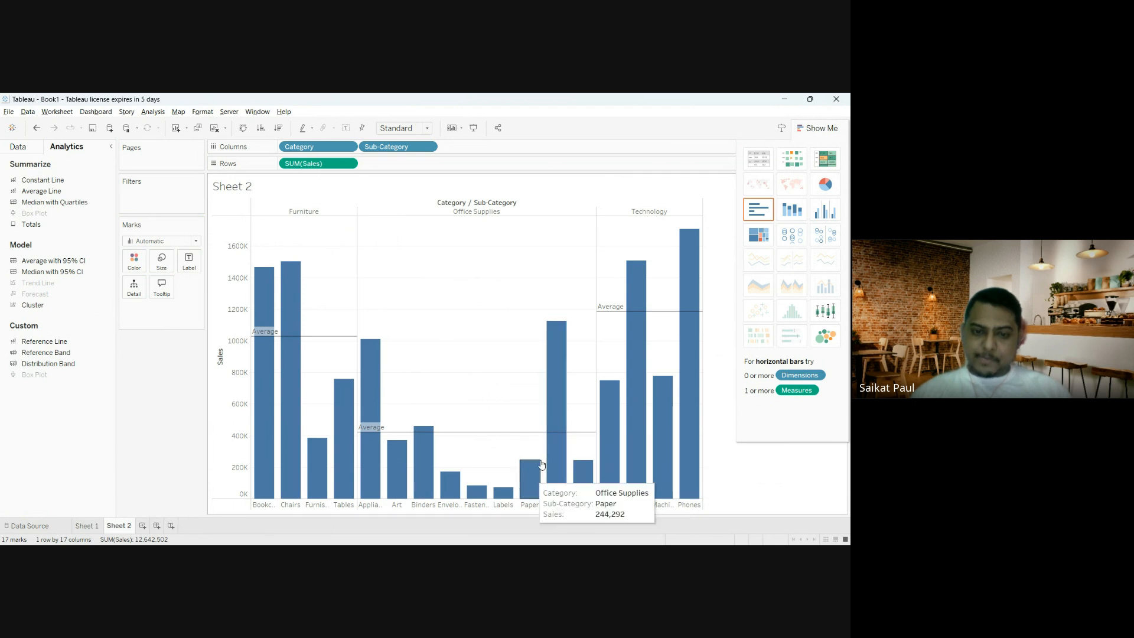
{"action": "mouse_move", "coordinate": [404, 436]}
{"action": "mouse_move", "coordinate": [654, 314]}
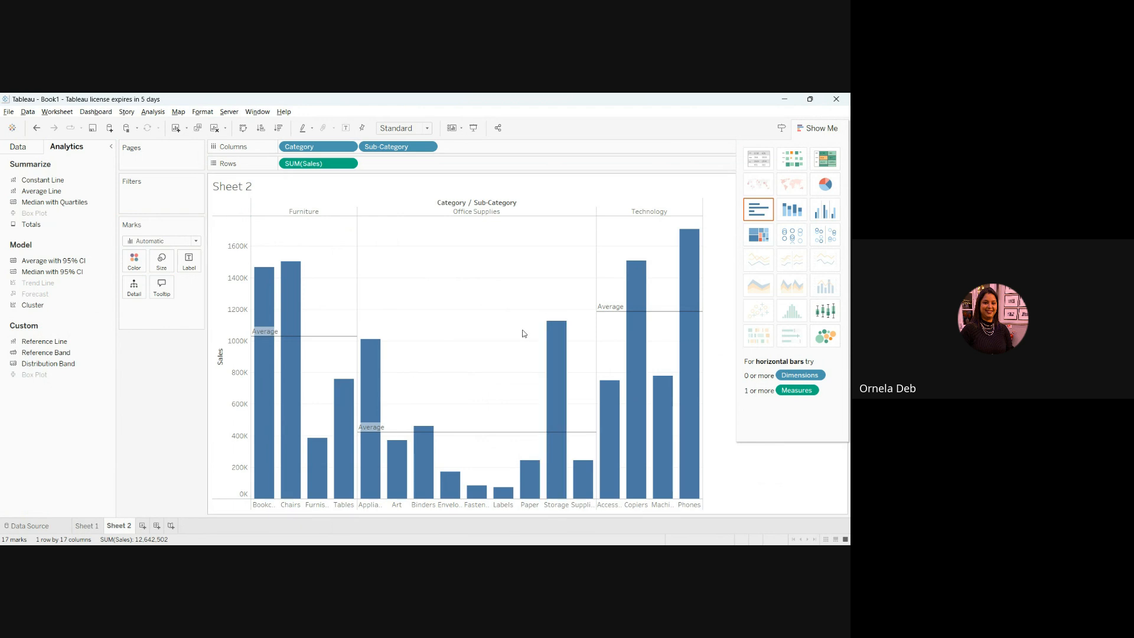
Step: Try a constant reference line at 800000 across the Sales bar chart, and delete that line again
{"action": "mouse_move", "coordinate": [552, 379]}
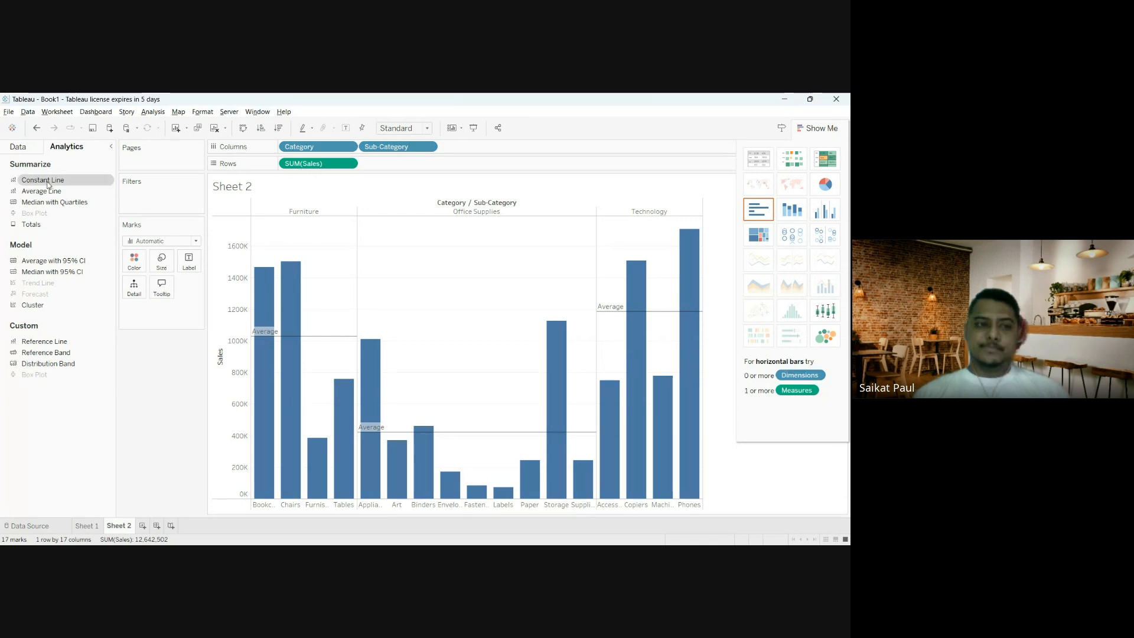
{"action": "left_click_drag", "start_coordinate": [48, 183], "coordinate": [303, 214]}
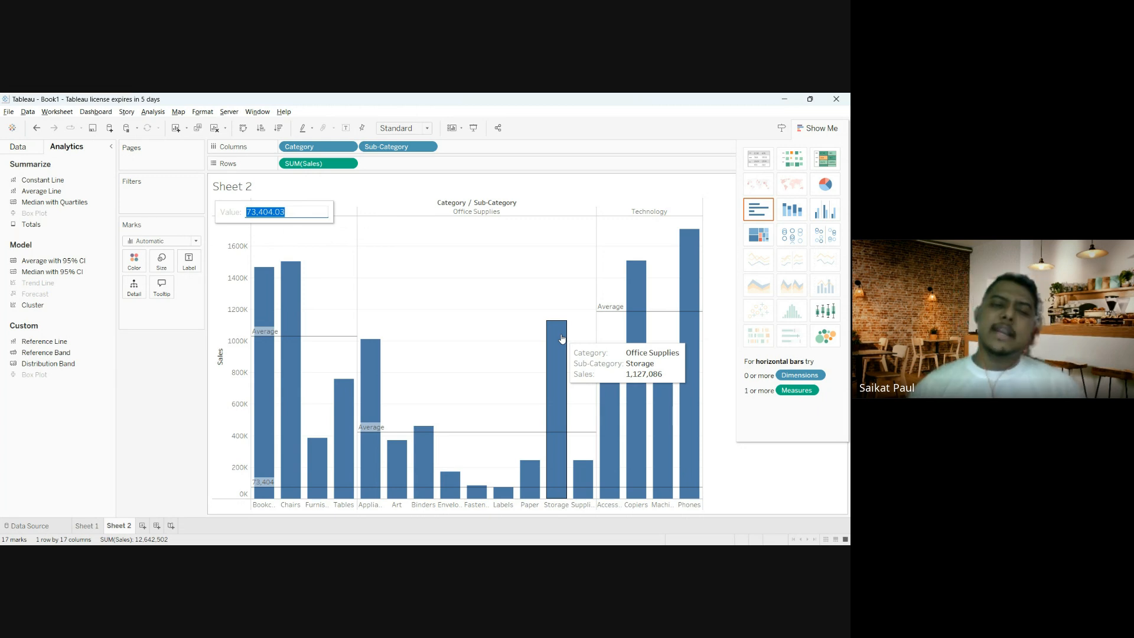
{"action": "key", "text": "BackSpace"}
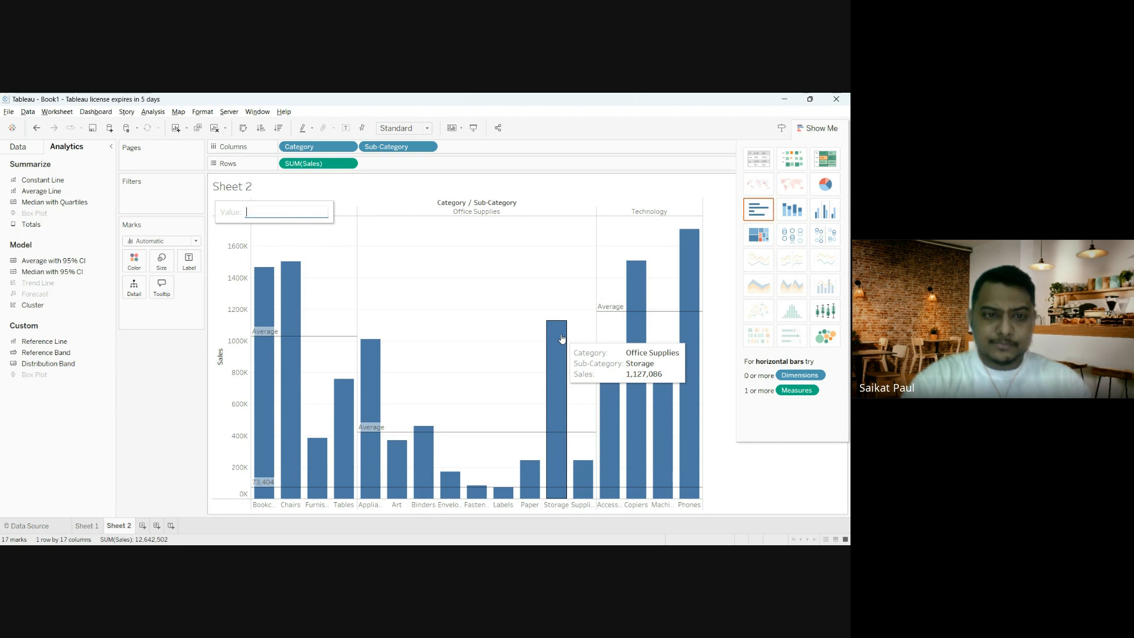
{"action": "type", "text": "800000"}
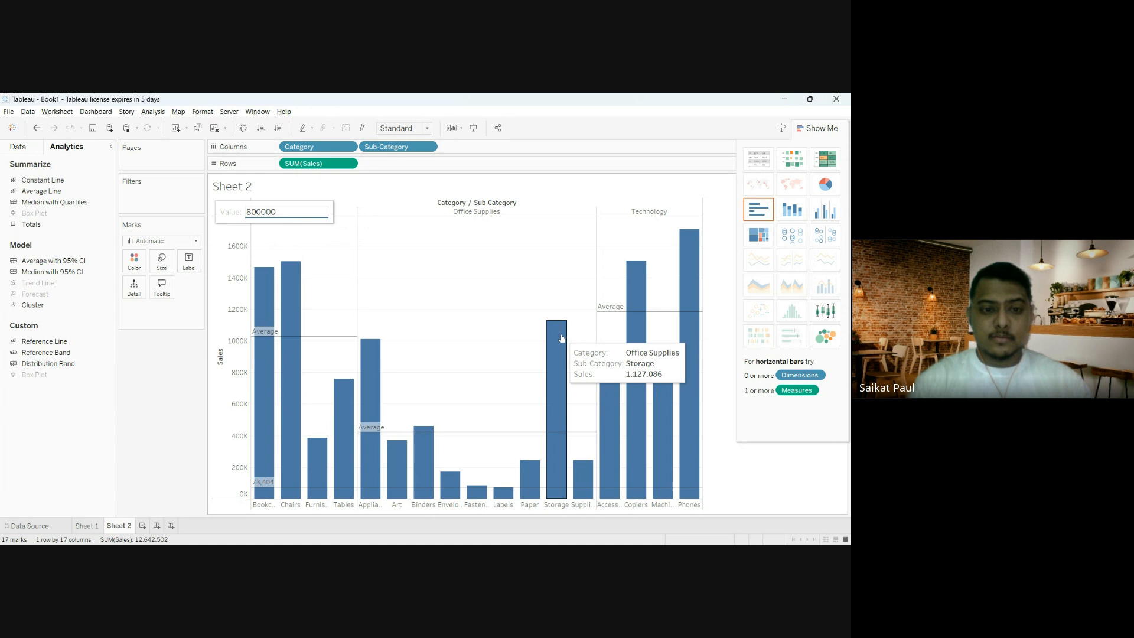
{"action": "key", "text": "Return"}
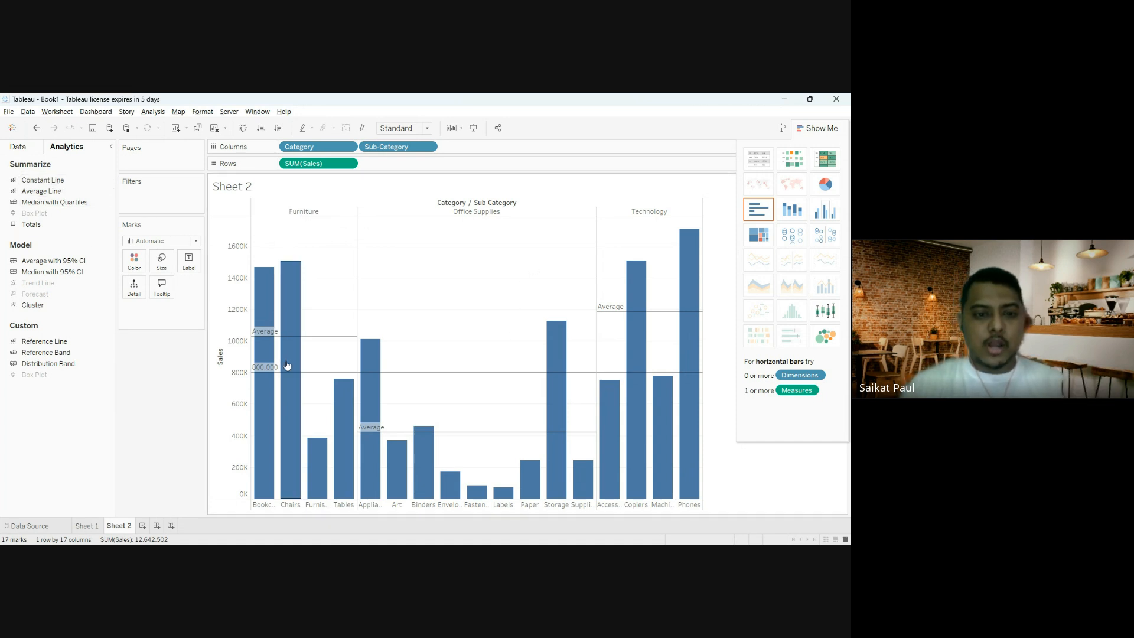
{"action": "left_click", "coordinate": [330, 373]}
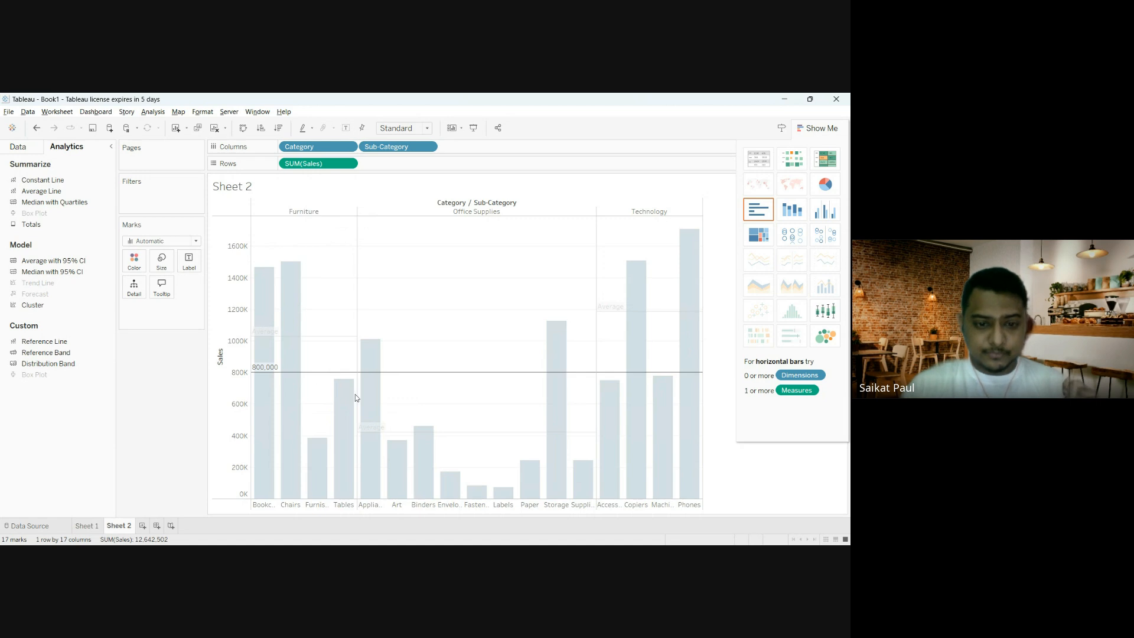
{"action": "key", "text": "Delete"}
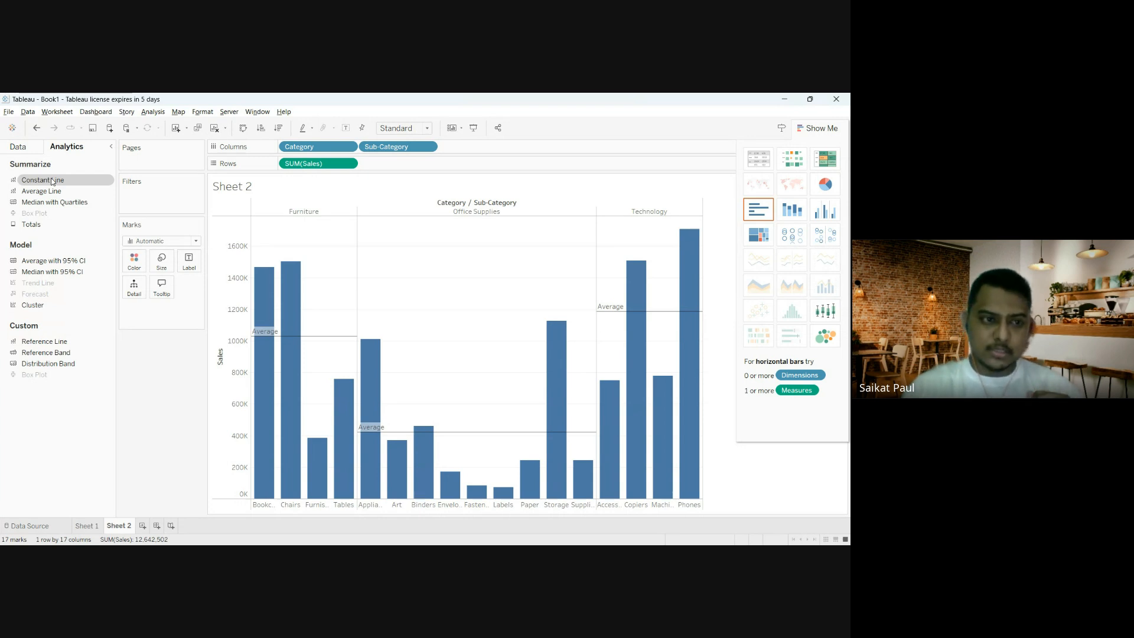
Step: Add a constant line with the value 800000 across all categories of the Sales chart
{"action": "left_click_drag", "start_coordinate": [52, 181], "coordinate": [305, 217]}
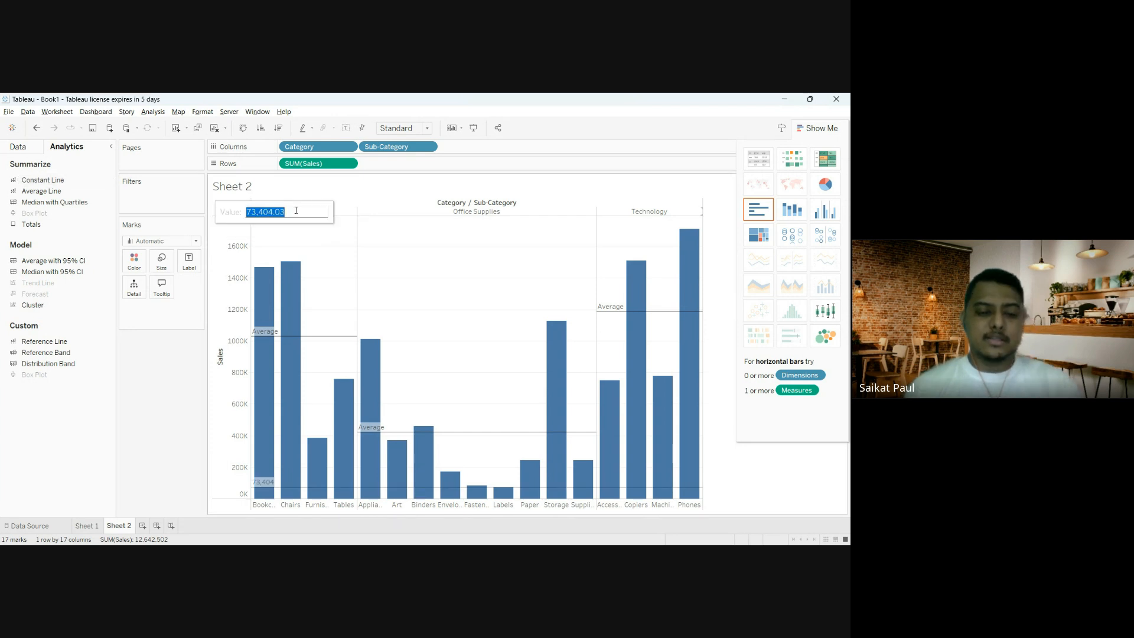
{"action": "type", "text": "800000"}
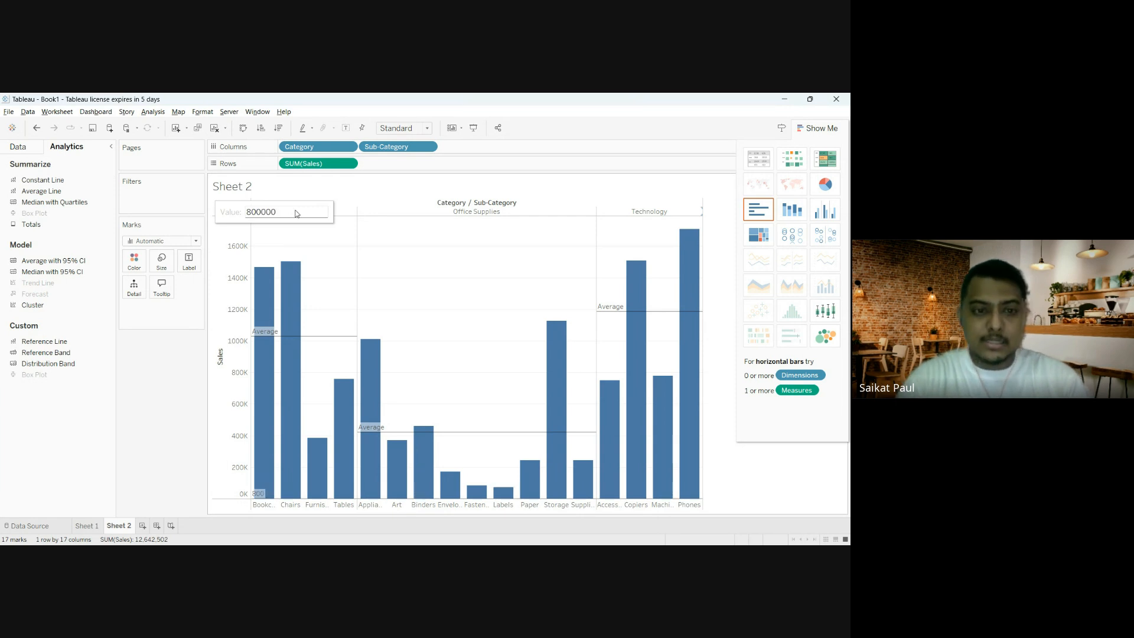
{"action": "key", "text": "Return"}
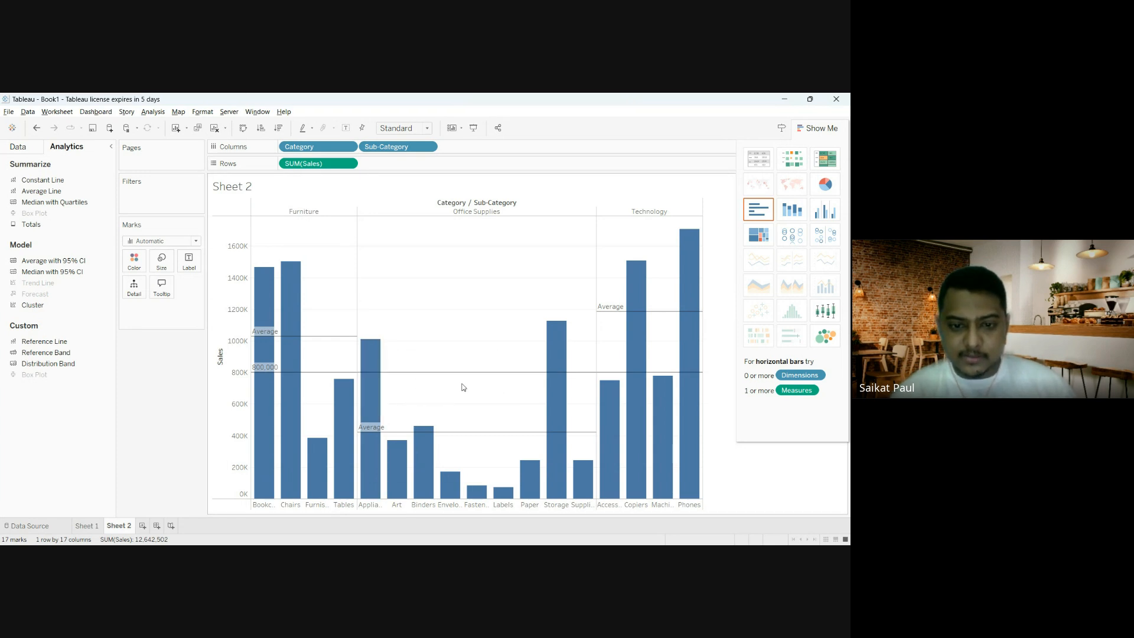
Step: Fit the chart to Entire View and close the chart-type suggestions so all the bars are uncovered
{"action": "mouse_move", "coordinate": [633, 379]}
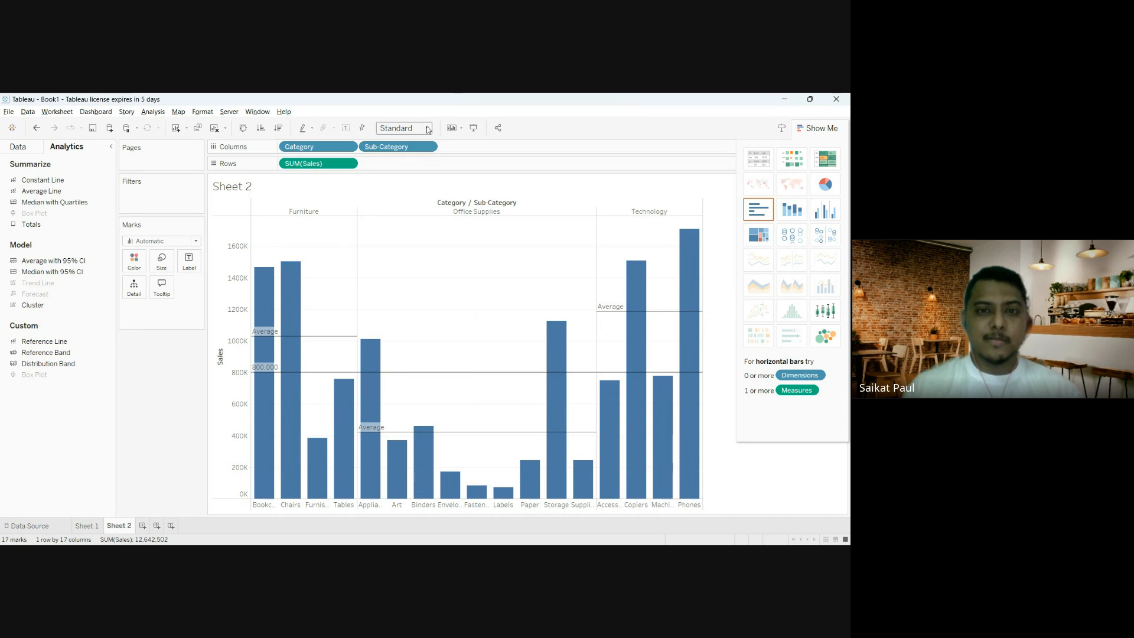
{"action": "left_click", "coordinate": [421, 169]}
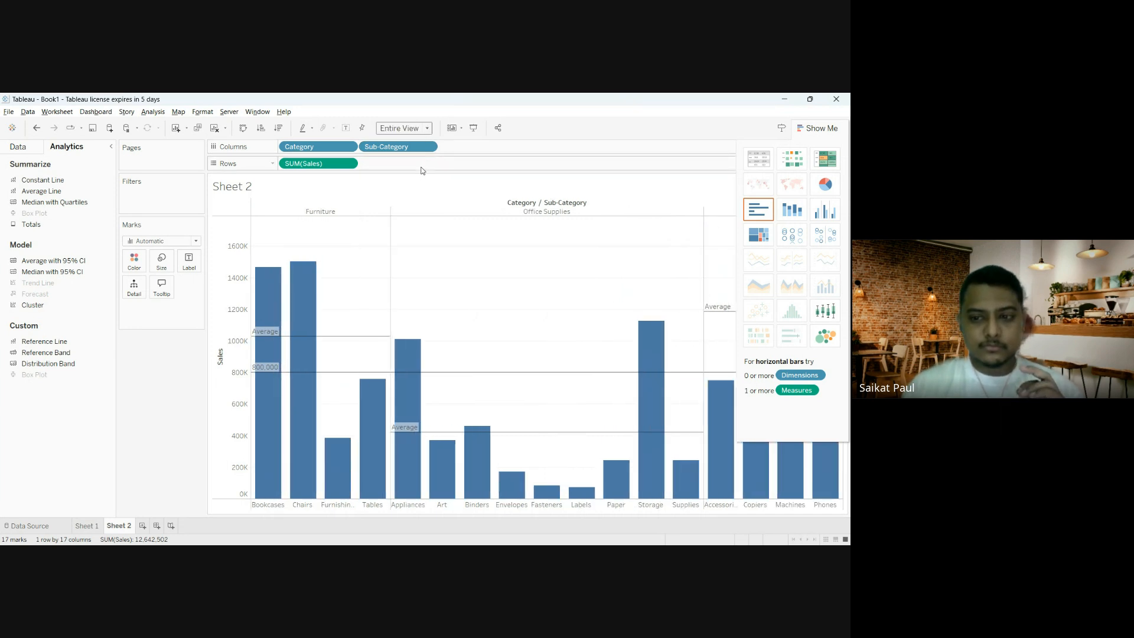
{"action": "left_click", "coordinate": [823, 128]}
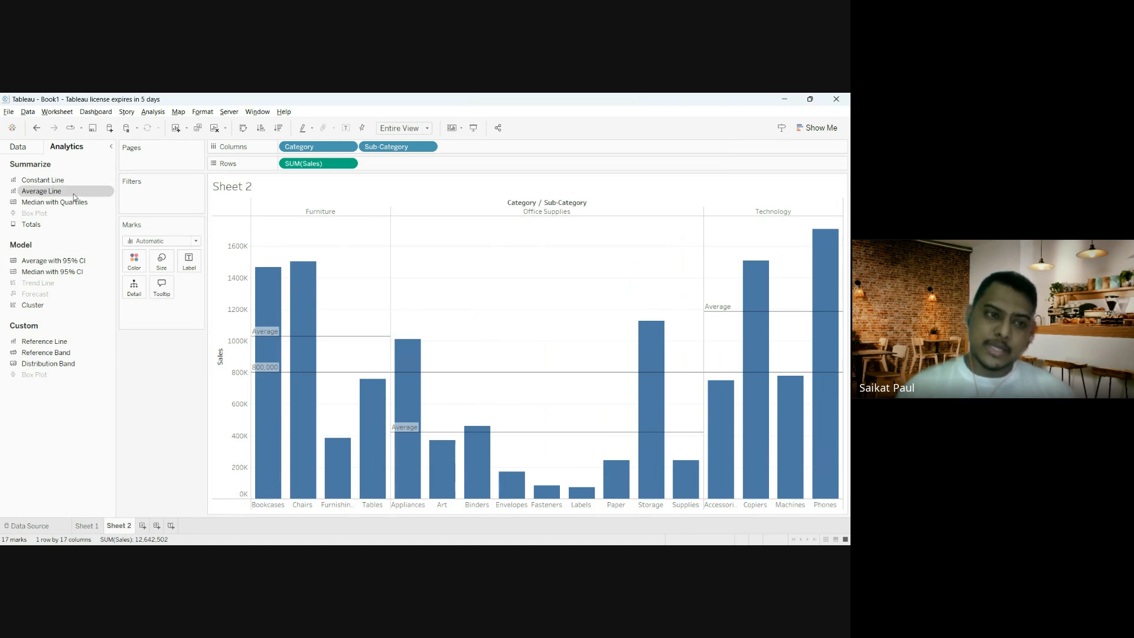
{"action": "mouse_move", "coordinate": [763, 344]}
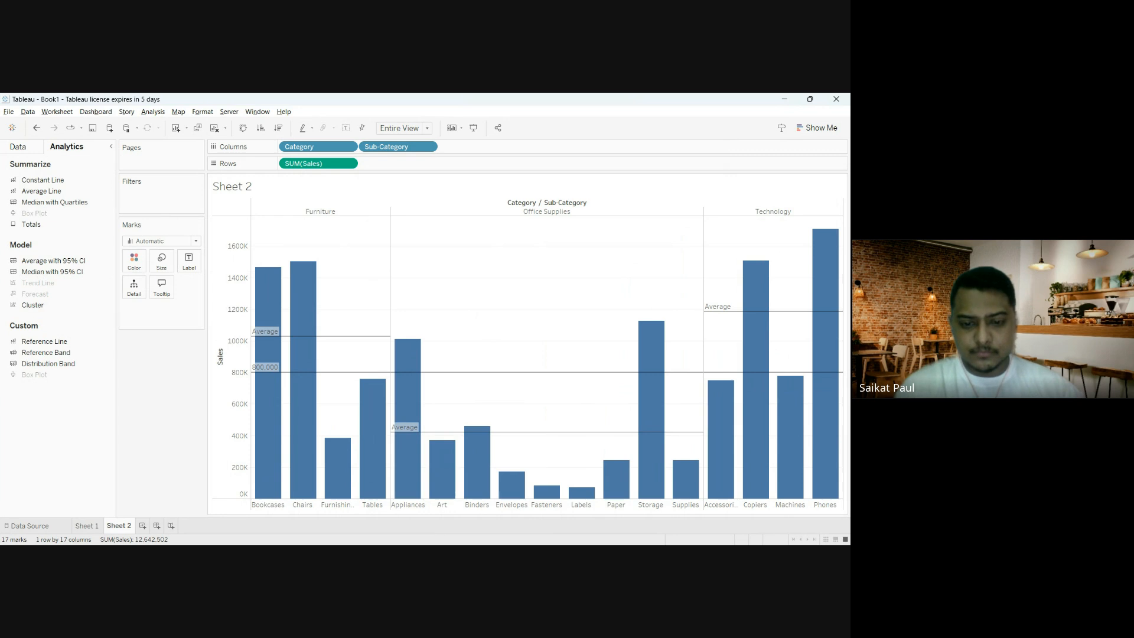
{"action": "key", "text": "alt+Tab"}
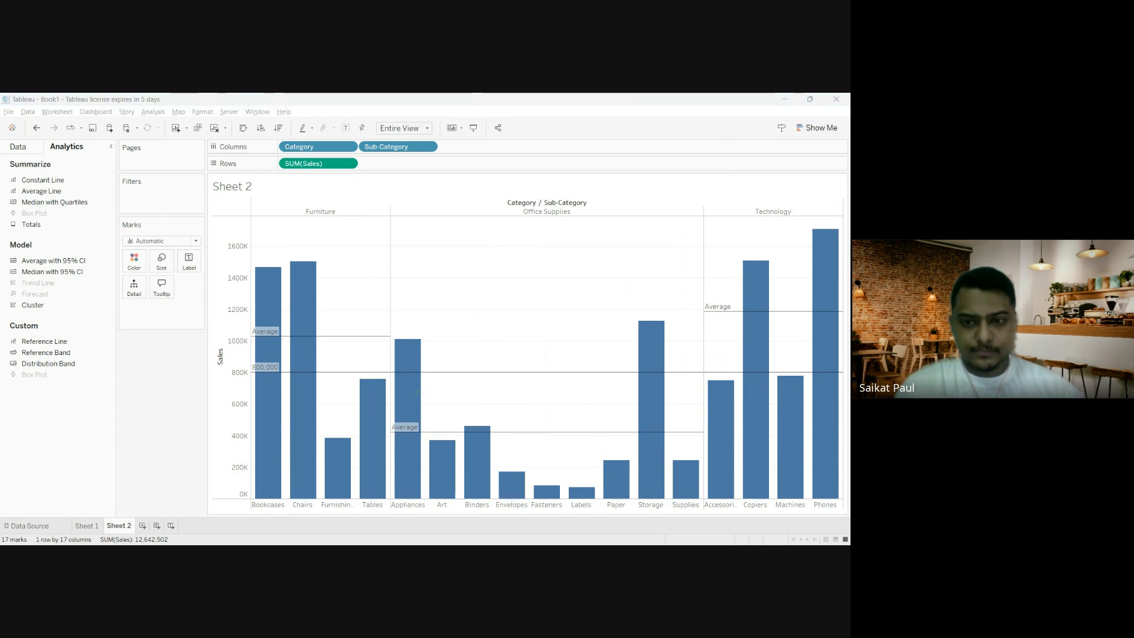